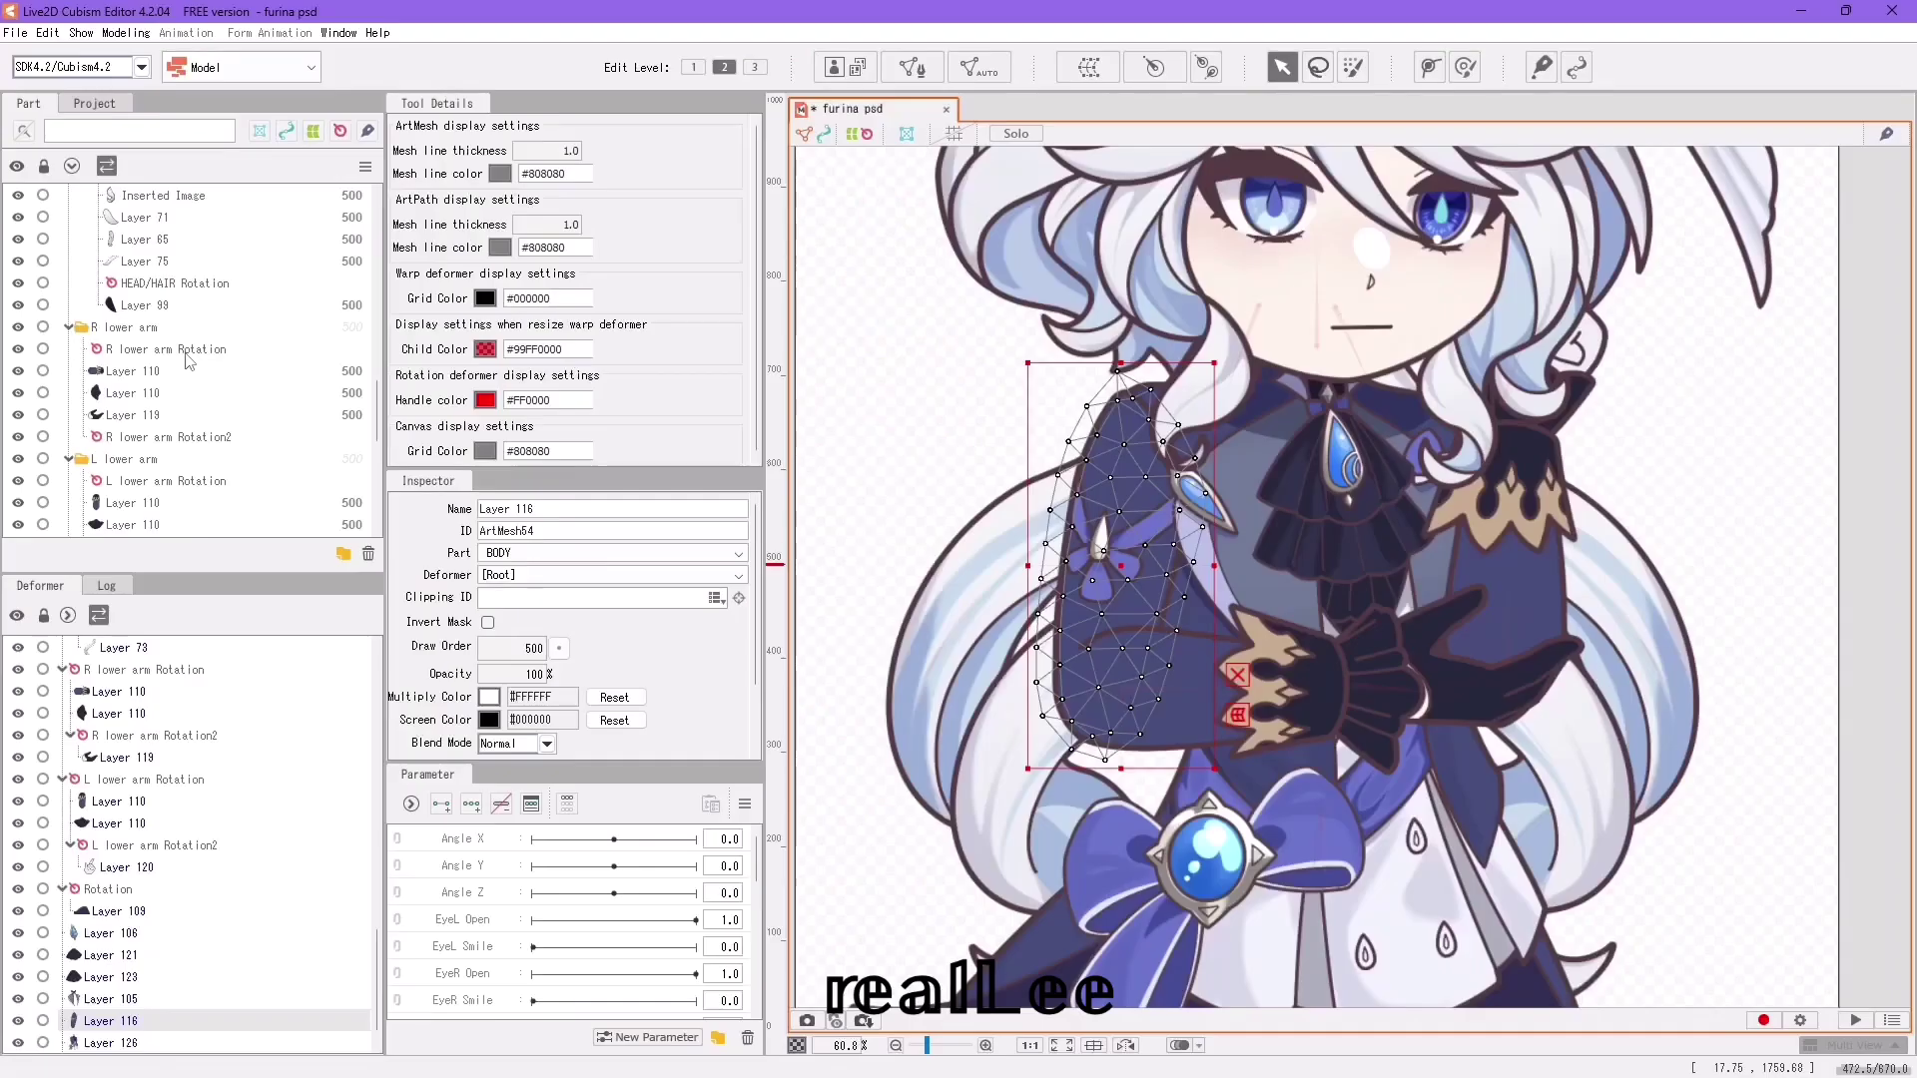
Create a rotation deformer over Layer 116 and R lower arm Rotation, with its pivot at the shoulder and its angle about -171.4°.
{"action": "left_click", "coordinate": [185, 353], "text": "ctrl"}
{"action": "scroll", "coordinate": [178, 409], "scroll_direction": "down", "scroll_amount": 5}
{"action": "left_click", "coordinate": [1154, 67]}
{"action": "left_click", "coordinate": [975, 659]}
{"action": "left_click_drag", "start_coordinate": [1137, 561], "coordinate": [1136, 445]}
{"action": "left_click_drag", "start_coordinate": [1136, 344], "coordinate": [1125, 575]}
{"action": "left_click_drag", "start_coordinate": [1136, 446], "coordinate": [1141, 435]}
Try adjusting the new upper arm deformer with the handle and undo the change.
{"action": "left_click_drag", "start_coordinate": [1131, 540], "coordinate": [1173, 544]}
{"action": "key", "text": "ctrl+z"}
{"action": "key", "text": "ctrl+z"}
Examine the hand, arm and body layers and their rotation deformers to locate the character's left upper arm part.
{"action": "left_click", "coordinate": [1403, 661]}
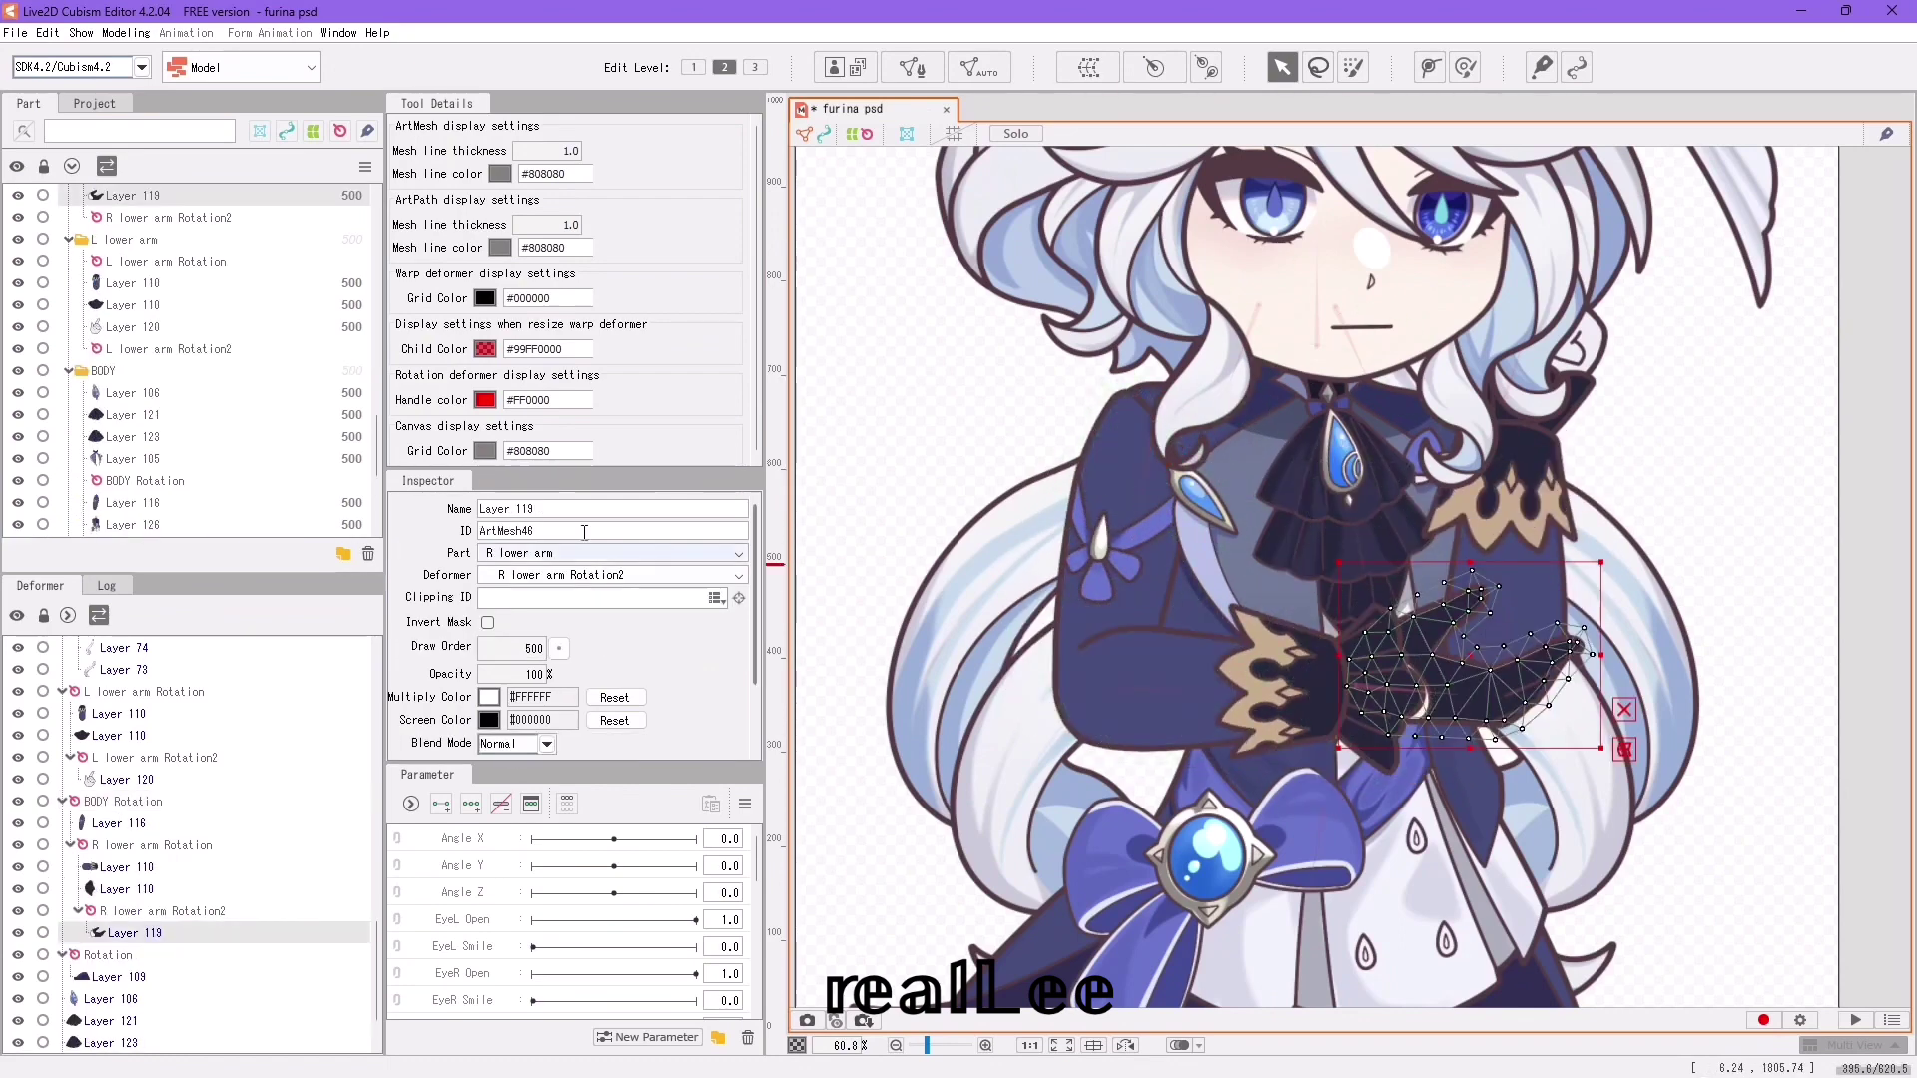
{"action": "scroll", "coordinate": [146, 491], "scroll_direction": "down", "scroll_amount": 1}
{"action": "left_click", "coordinate": [143, 489]}
{"action": "left_click", "coordinate": [1457, 634]}
{"action": "scroll", "coordinate": [147, 529], "scroll_direction": "up", "scroll_amount": 2}
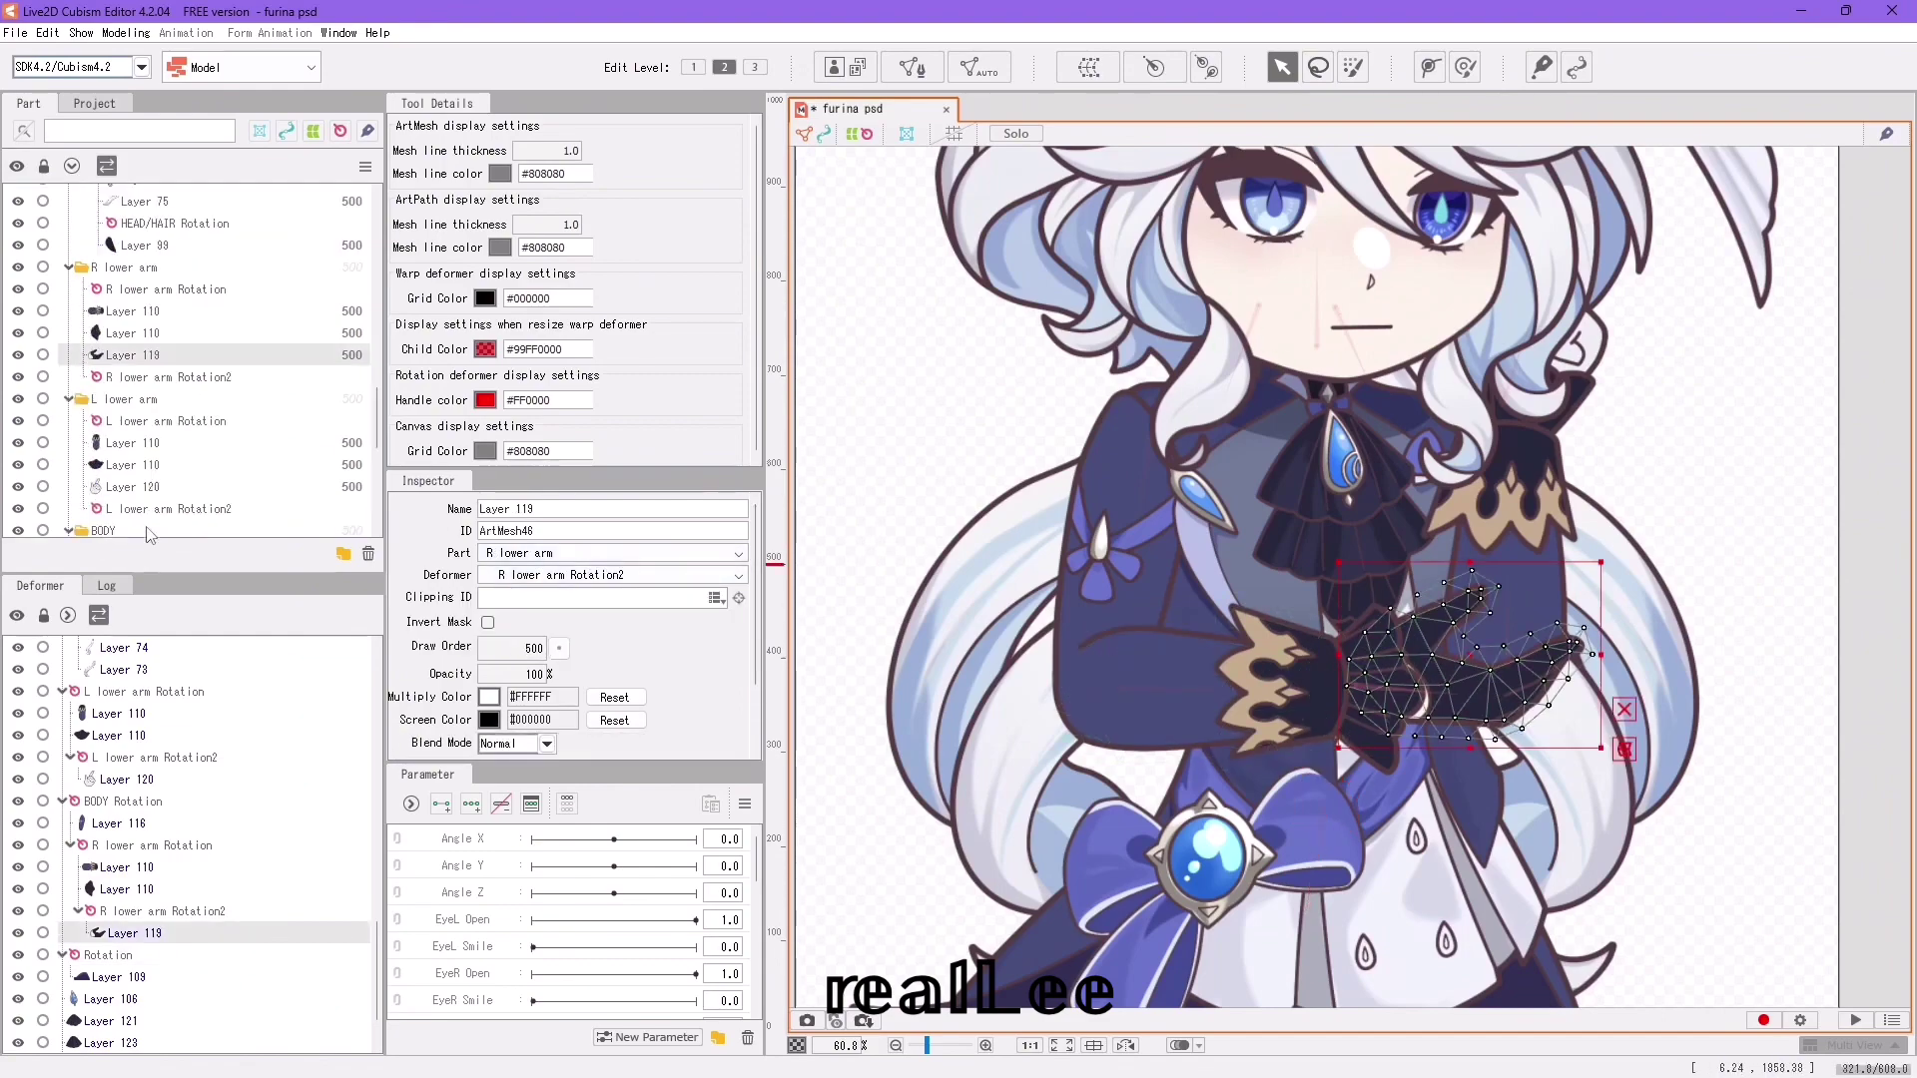
{"action": "left_click", "coordinate": [150, 421]}
{"action": "scroll", "coordinate": [148, 429], "scroll_direction": "down", "scroll_amount": 4}
{"action": "left_click", "coordinate": [143, 344]}
{"action": "left_click", "coordinate": [146, 322]}
{"action": "scroll", "coordinate": [1186, 507], "scroll_direction": "down", "scroll_amount": 2}
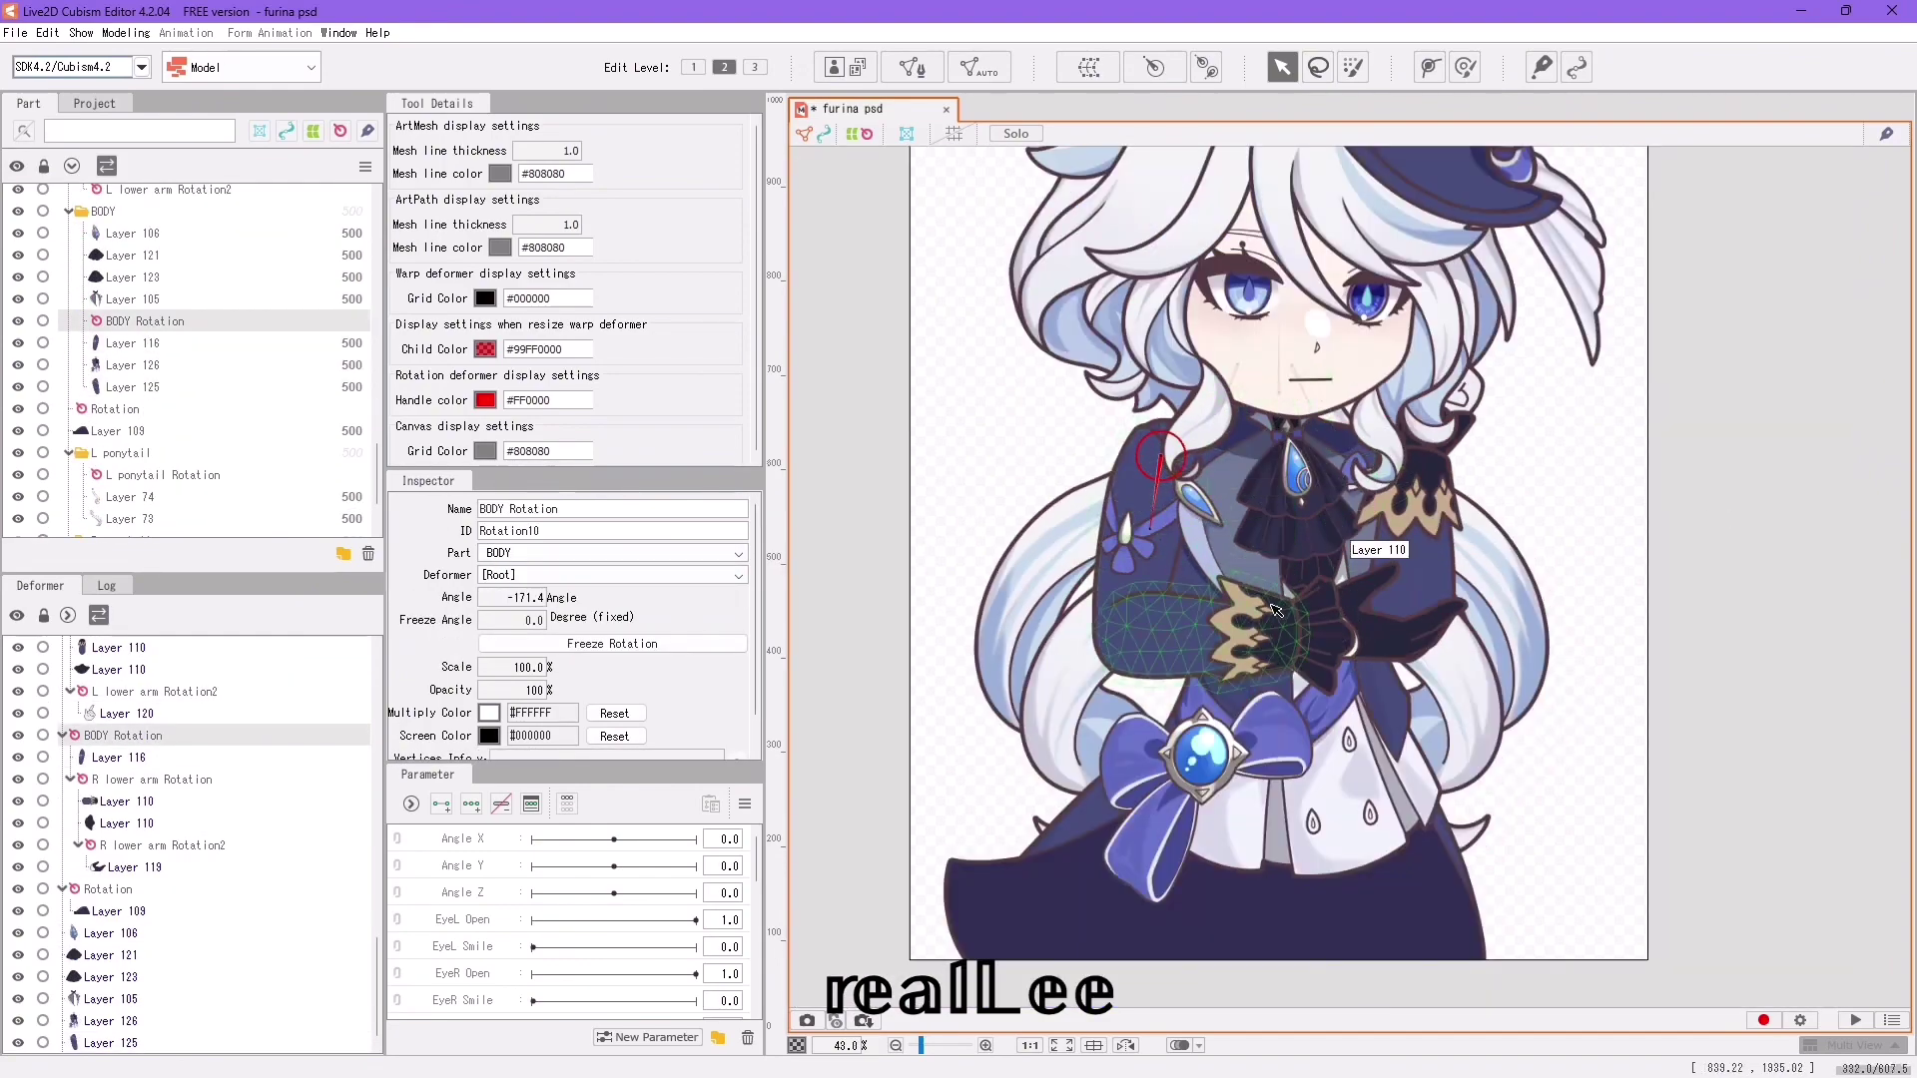
{"action": "scroll", "coordinate": [1403, 599], "scroll_direction": "up", "scroll_amount": 4}
{"action": "scroll", "coordinate": [1498, 579], "scroll_direction": "down", "scroll_amount": 4}
{"action": "left_click_drag", "start_coordinate": [1497, 569], "coordinate": [1103, 637]}
Create a rotation deformer that parents Layer 125 and L lower arm Rotation.
{"action": "left_click", "coordinate": [150, 387]}
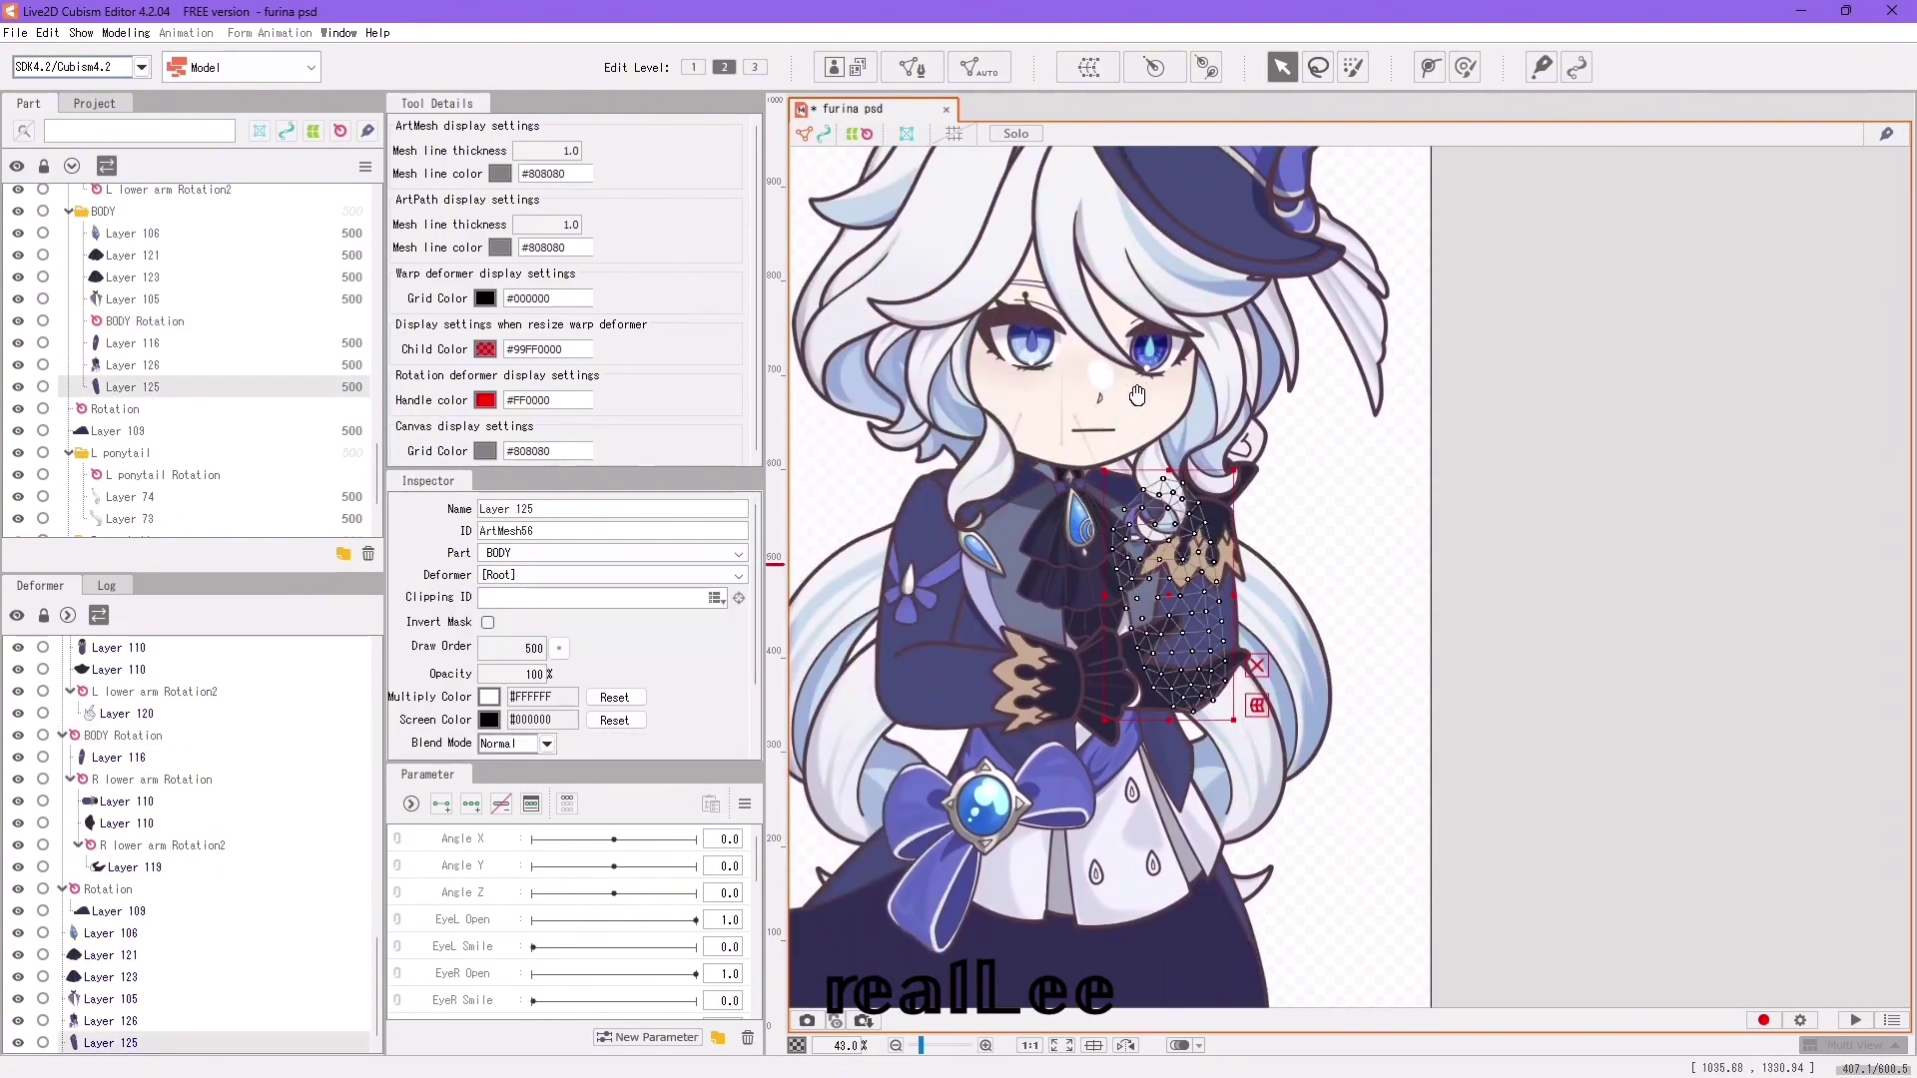
{"action": "scroll", "coordinate": [164, 429], "scroll_direction": "up", "scroll_amount": 3}
{"action": "left_click", "coordinate": [148, 262], "text": "ctrl"}
{"action": "left_click", "coordinate": [1155, 67]}
{"action": "left_click", "coordinate": [1056, 713]}
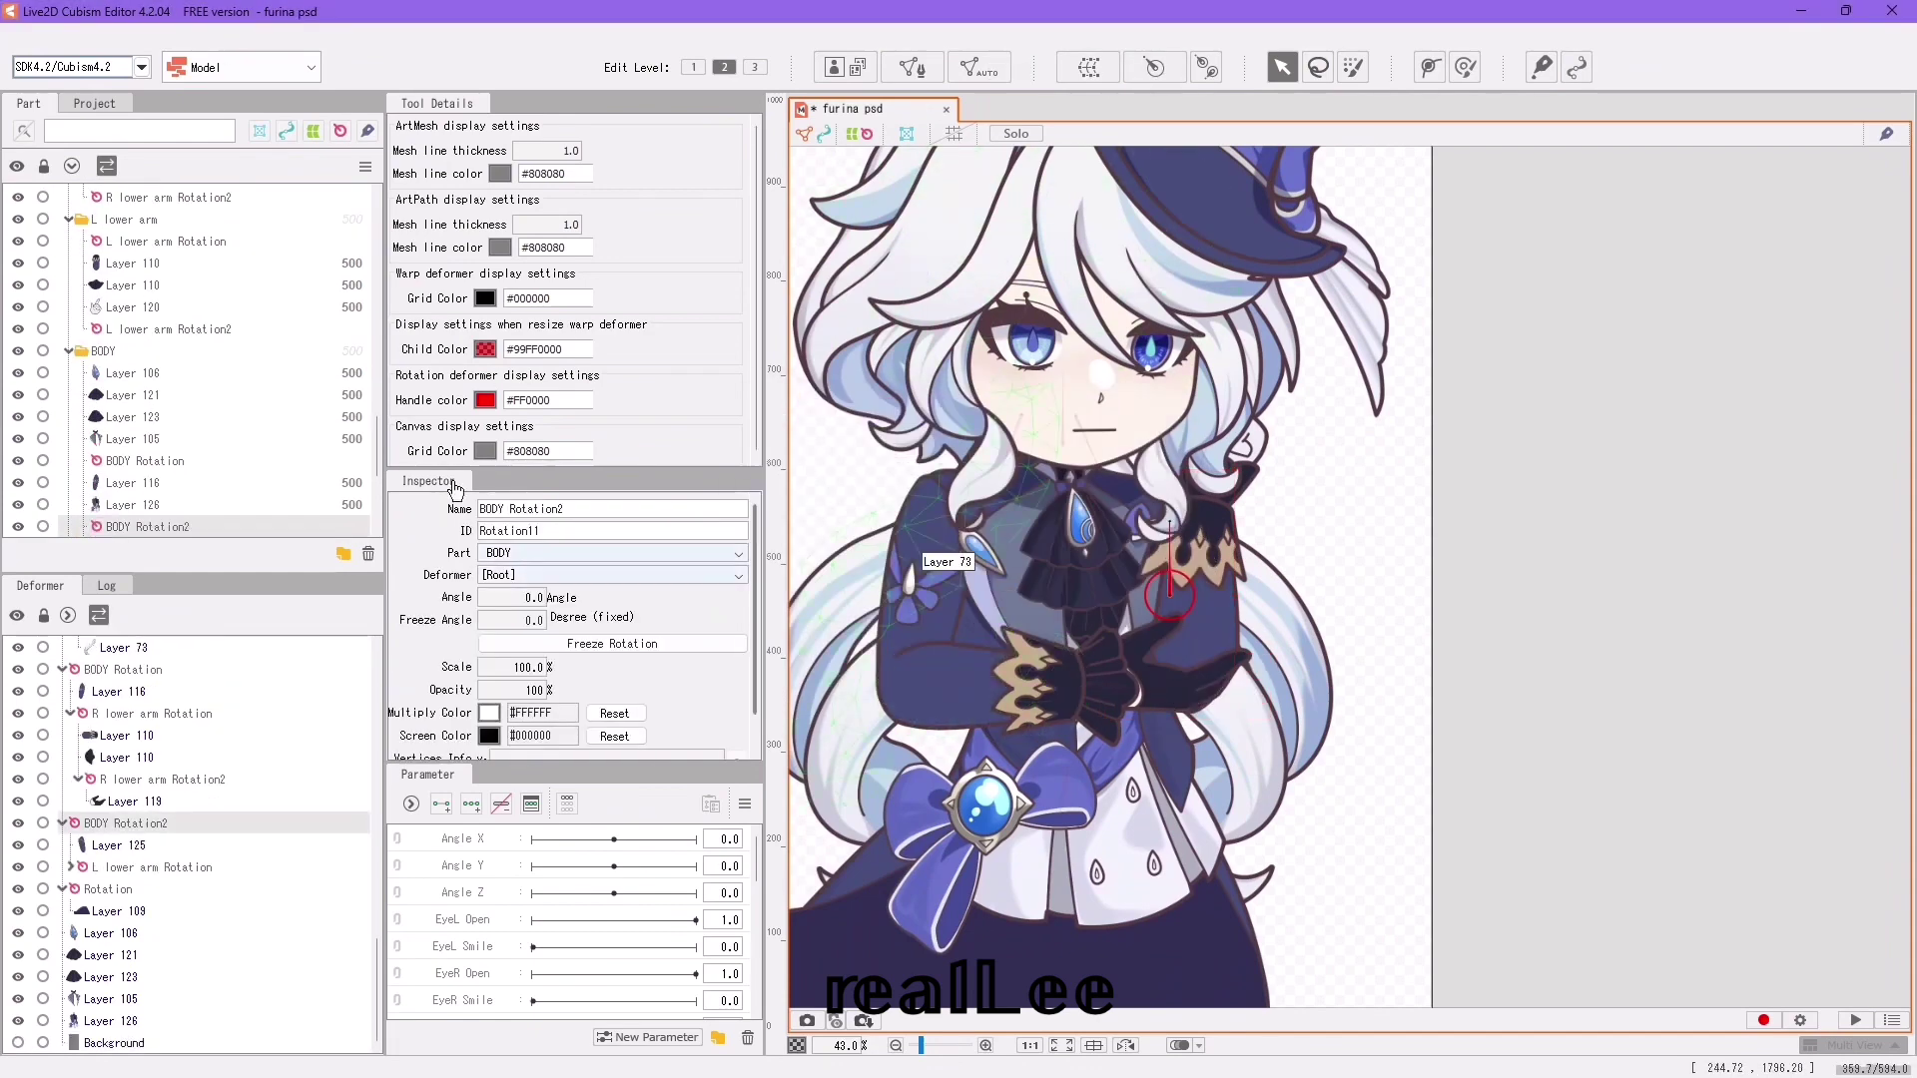
Hide the face and front hair artwork covering the shoulder, then set the new deformer's pivot at the left shoulder with an angle of about 169.4°.
{"action": "scroll", "coordinate": [159, 429], "scroll_direction": "down", "scroll_amount": 1}
{"action": "scroll", "coordinate": [1181, 604], "scroll_direction": "up", "scroll_amount": 4}
{"action": "scroll", "coordinate": [150, 399], "scroll_direction": "up", "scroll_amount": 3}
{"action": "left_click", "coordinate": [18, 301]}
{"action": "scroll", "coordinate": [18, 309], "scroll_direction": "up", "scroll_amount": 5}
{"action": "left_click", "coordinate": [18, 325]}
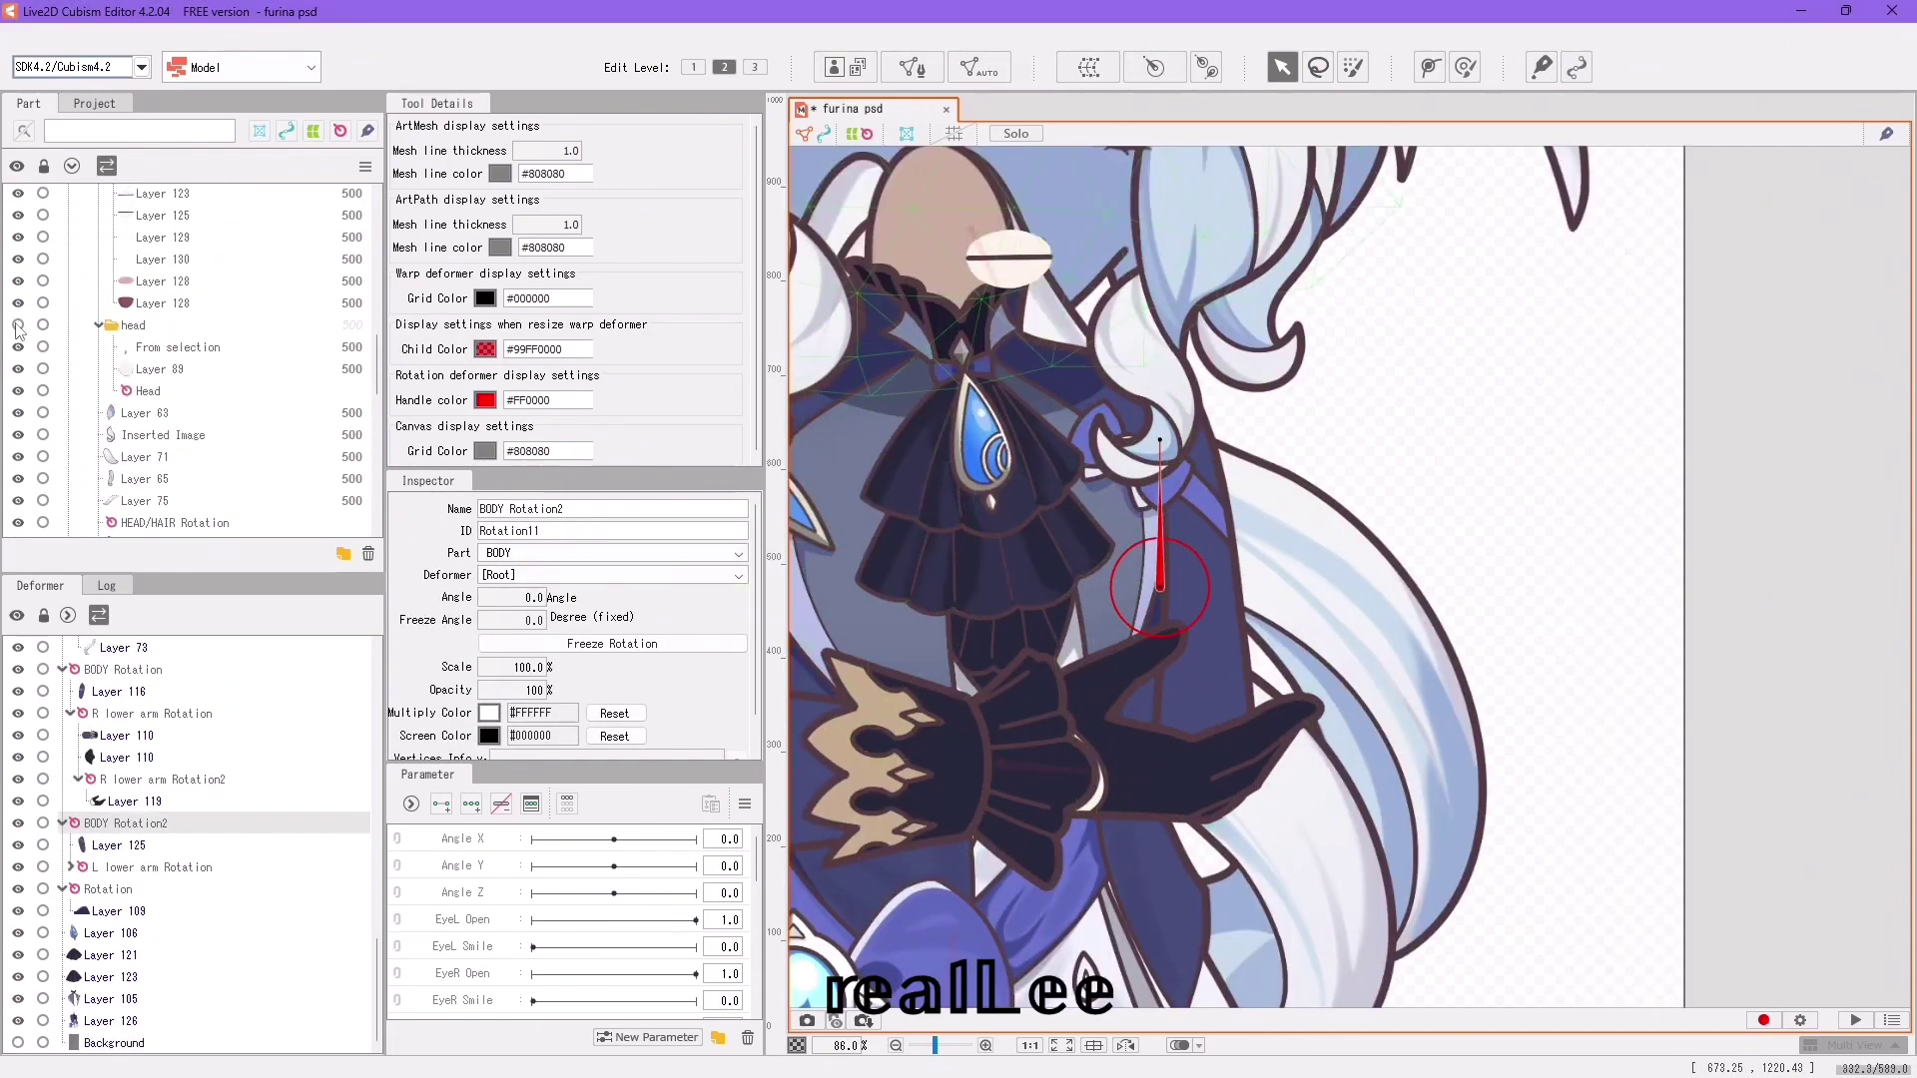
{"action": "left_click", "coordinate": [18, 326]}
{"action": "scroll", "coordinate": [18, 335], "scroll_direction": "up", "scroll_amount": 6}
{"action": "left_click", "coordinate": [18, 349]}
{"action": "left_click_drag", "start_coordinate": [1159, 429], "coordinate": [1157, 432]}
{"action": "left_click_drag", "start_coordinate": [1152, 283], "coordinate": [1179, 610]}
Show the face and eye artwork again and hide the front hair layers in the HEAD/HAIR folder to expose both eyes.
{"action": "scroll", "coordinate": [1405, 532], "scroll_direction": "down", "scroll_amount": 4}
{"action": "scroll", "coordinate": [412, 372], "scroll_direction": "down", "scroll_amount": 1}
{"action": "scroll", "coordinate": [60, 361], "scroll_direction": "up", "scroll_amount": 12}
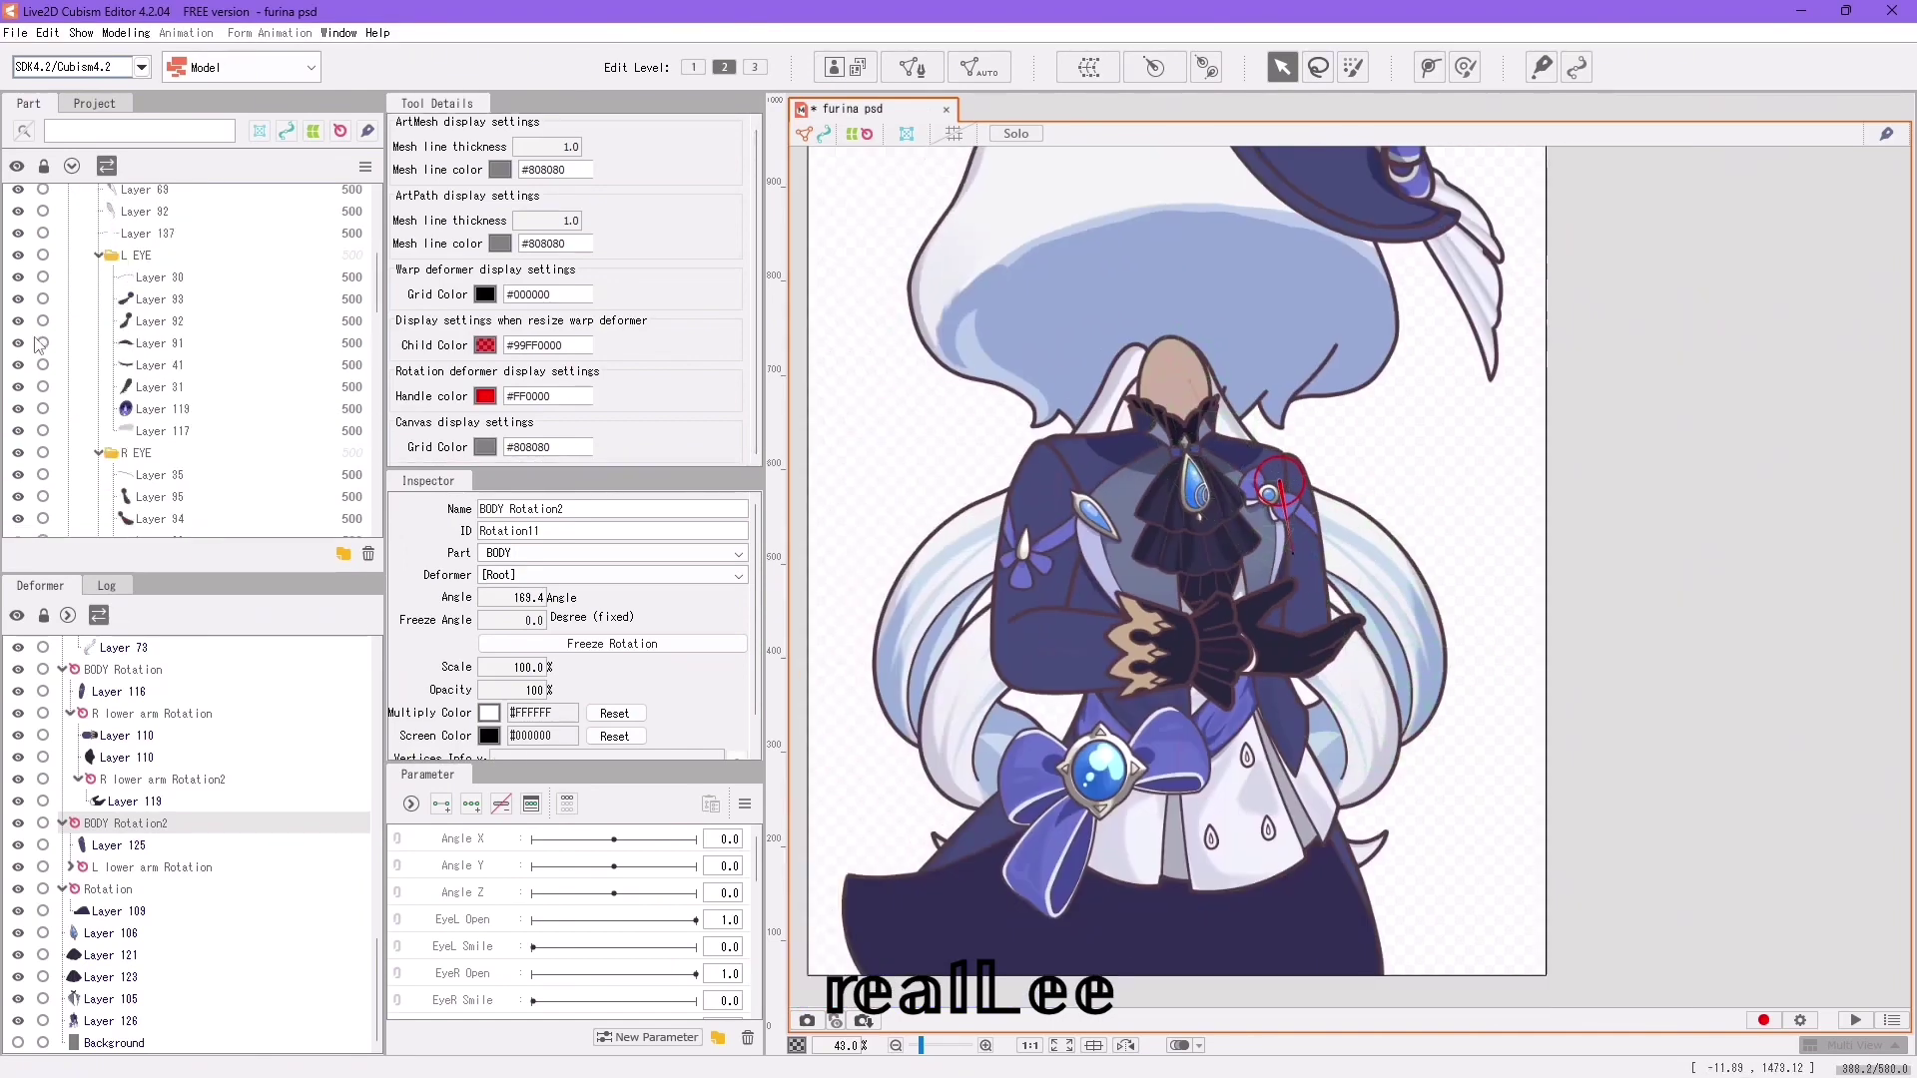
{"action": "left_click", "coordinate": [18, 351]}
{"action": "scroll", "coordinate": [20, 361], "scroll_direction": "down", "scroll_amount": 3}
{"action": "scroll", "coordinate": [1260, 325], "scroll_direction": "up", "scroll_amount": 2}
{"action": "left_click_drag", "start_coordinate": [1260, 324], "coordinate": [1288, 593]}
{"action": "left_click_drag", "start_coordinate": [18, 212], "coordinate": [20, 299]}
{"action": "left_click_drag", "start_coordinate": [18, 374], "coordinate": [18, 409]}
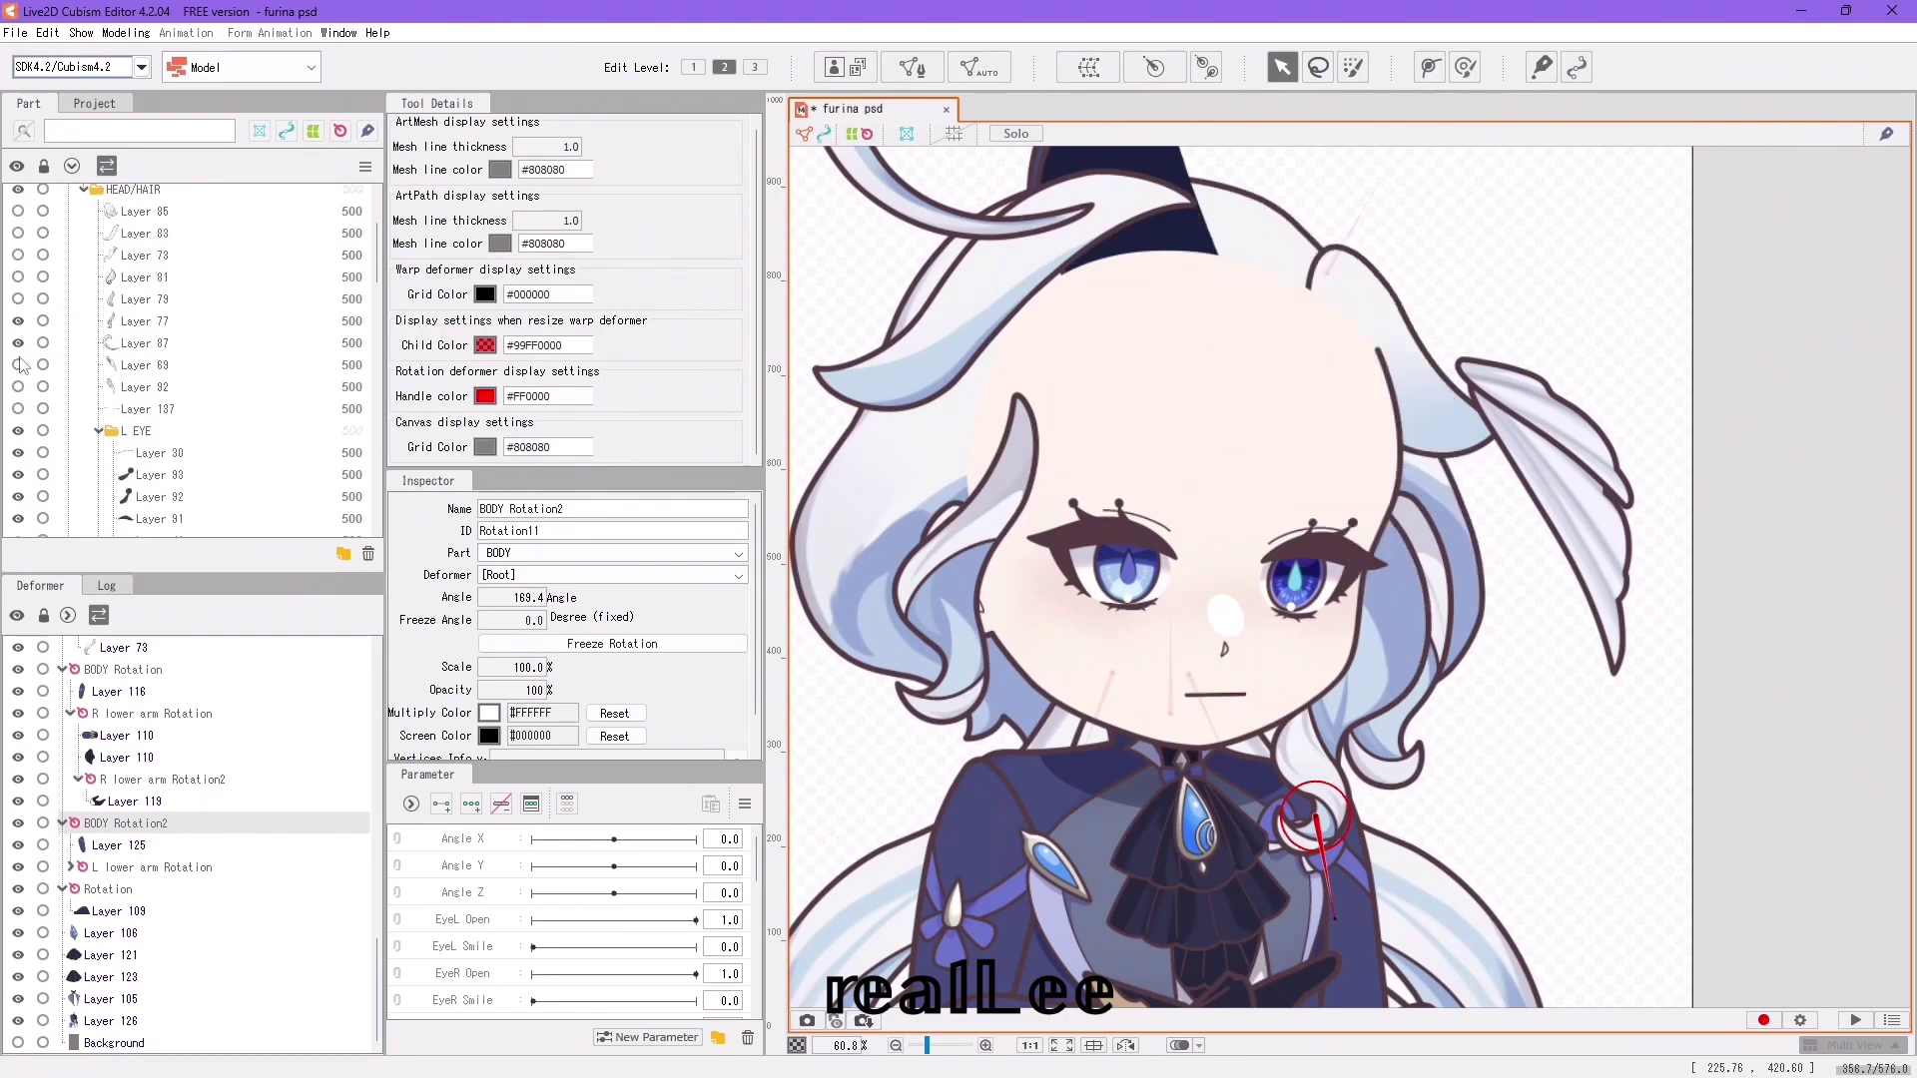
{"action": "left_click", "coordinate": [18, 365]}
{"action": "left_click_drag", "start_coordinate": [17, 321], "coordinate": [18, 365]}
Open the mesh of Layer 93, the right eye's upper lash, for manual editing and delete its existing vertices.
{"action": "scroll", "coordinate": [1168, 544], "scroll_direction": "up", "scroll_amount": 4}
{"action": "scroll", "coordinate": [854, 532], "scroll_direction": "up", "scroll_amount": 4}
{"action": "left_click", "coordinate": [1058, 529]}
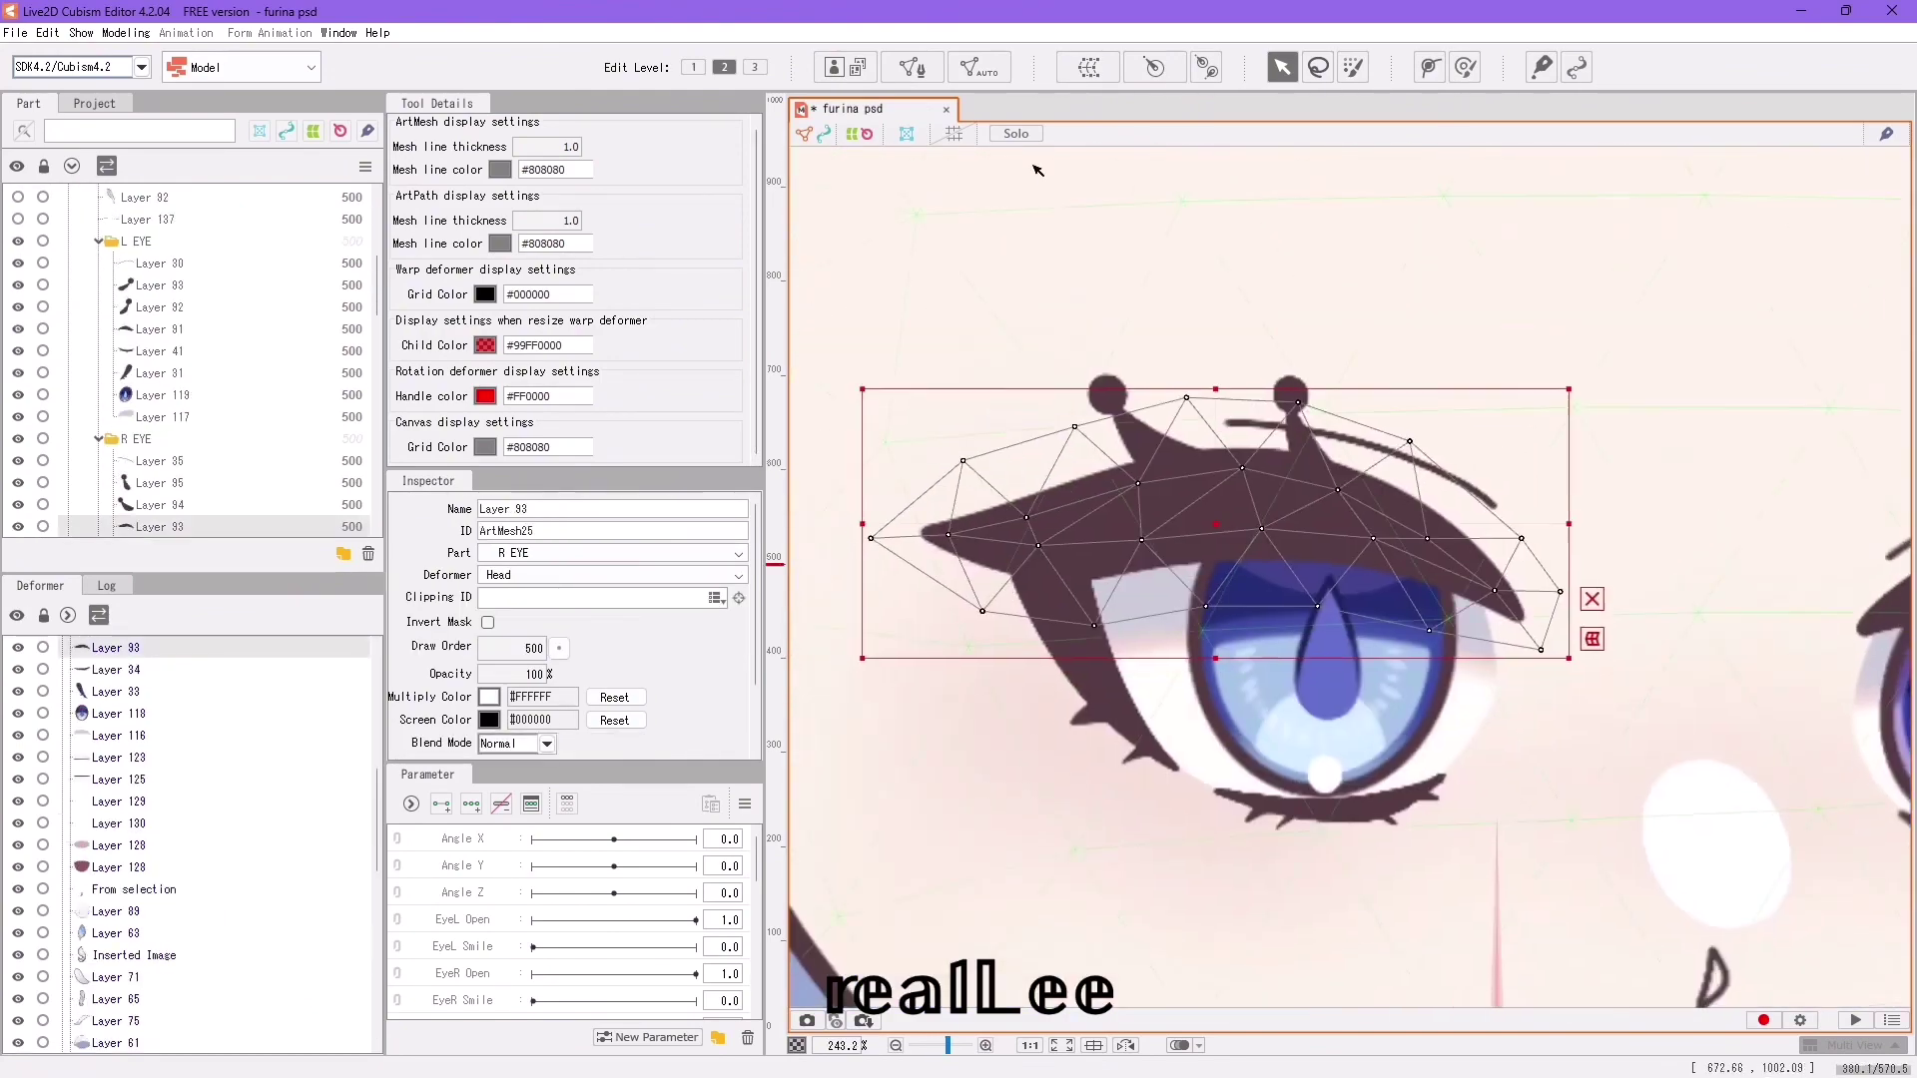
{"action": "left_click", "coordinate": [913, 67]}
{"action": "left_click", "coordinate": [555, 139]}
{"action": "mouse_move", "coordinate": [928, 499]}
{"action": "left_mouse_down"}
{"action": "mouse_move", "coordinate": [1202, 428]}
{"action": "mouse_move", "coordinate": [955, 506]}
{"action": "left_mouse_up"}
{"action": "left_click", "coordinate": [487, 139]}
{"action": "scroll", "coordinate": [966, 503], "scroll_direction": "up", "scroll_amount": 4}
{"action": "scroll", "coordinate": [888, 573], "scroll_direction": "down", "scroll_amount": 1}
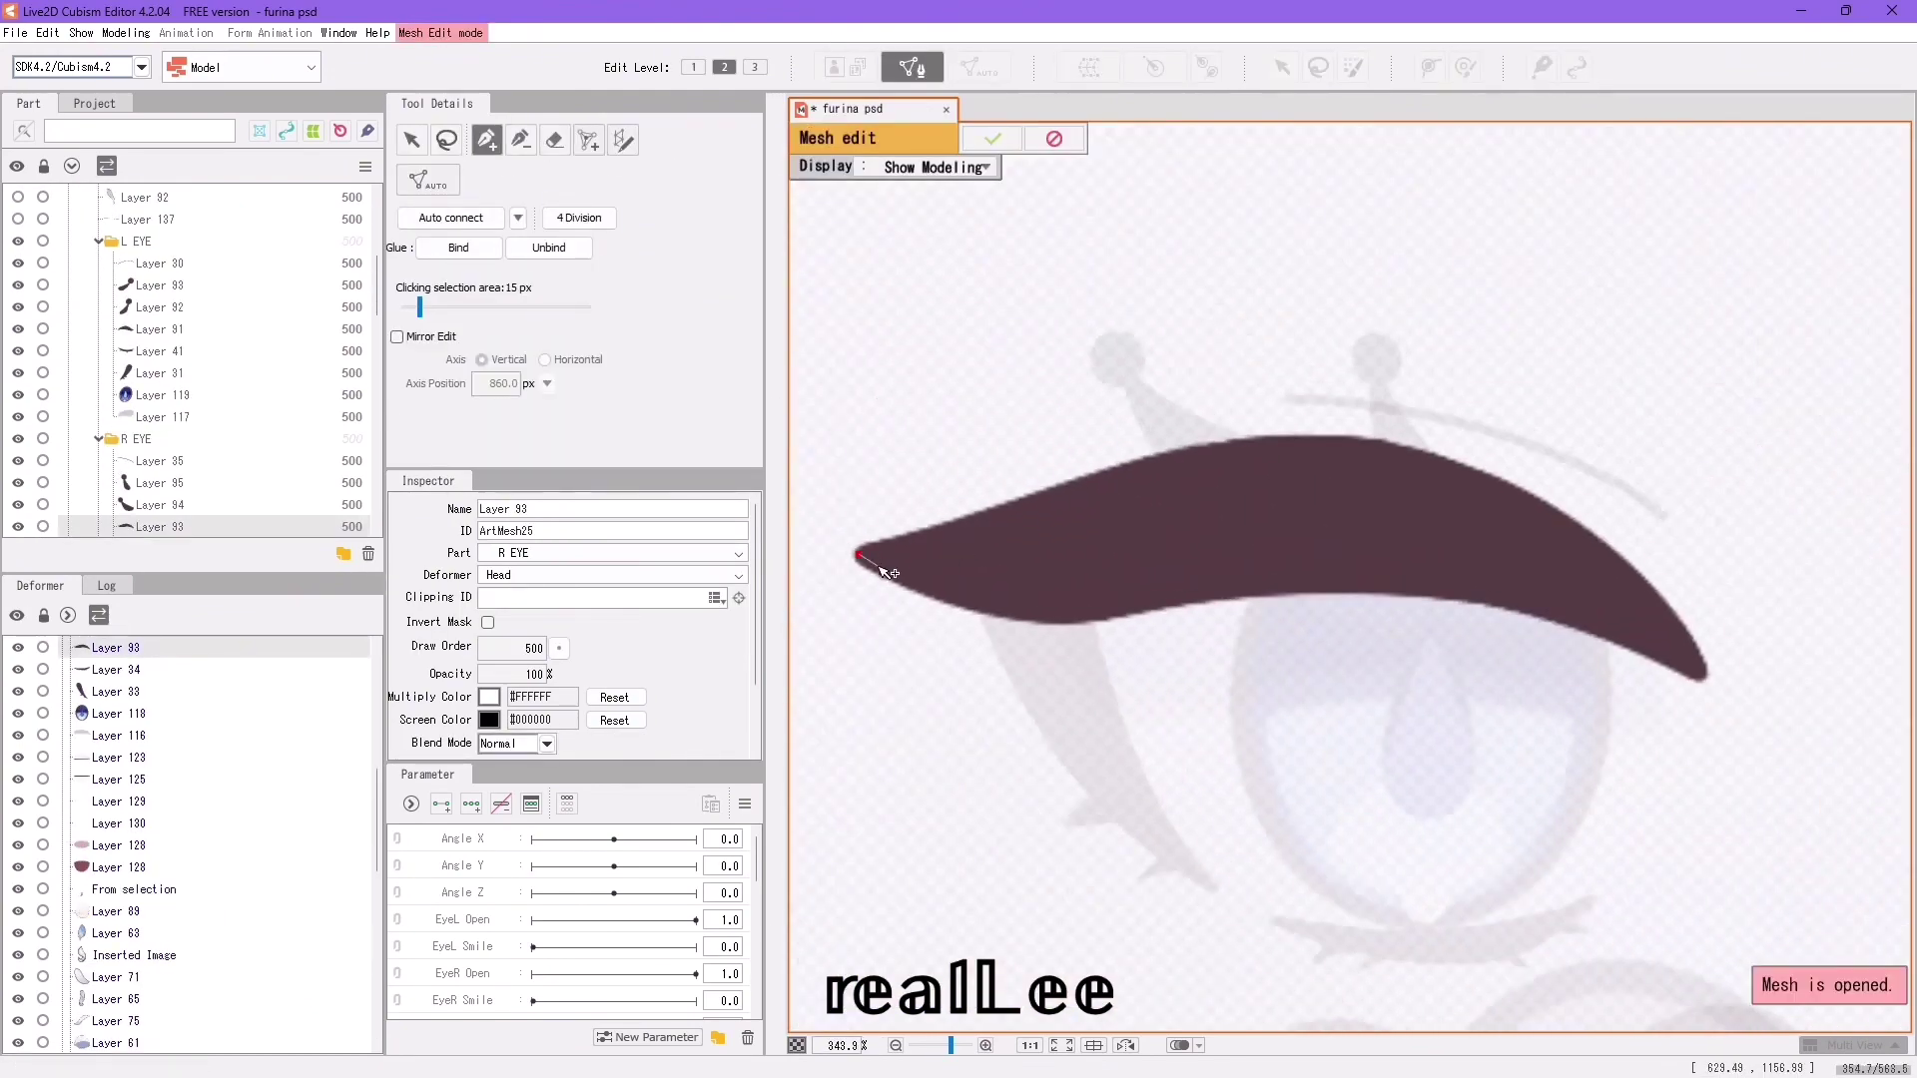
Place a row of connected mesh vertices along the lower edge of Layer 93 from its outer tip to its inner tip.
{"action": "left_click_drag", "start_coordinate": [1035, 621], "coordinate": [1118, 621]}
{"action": "scroll", "coordinate": [1492, 608], "scroll_direction": "up", "scroll_amount": 2}
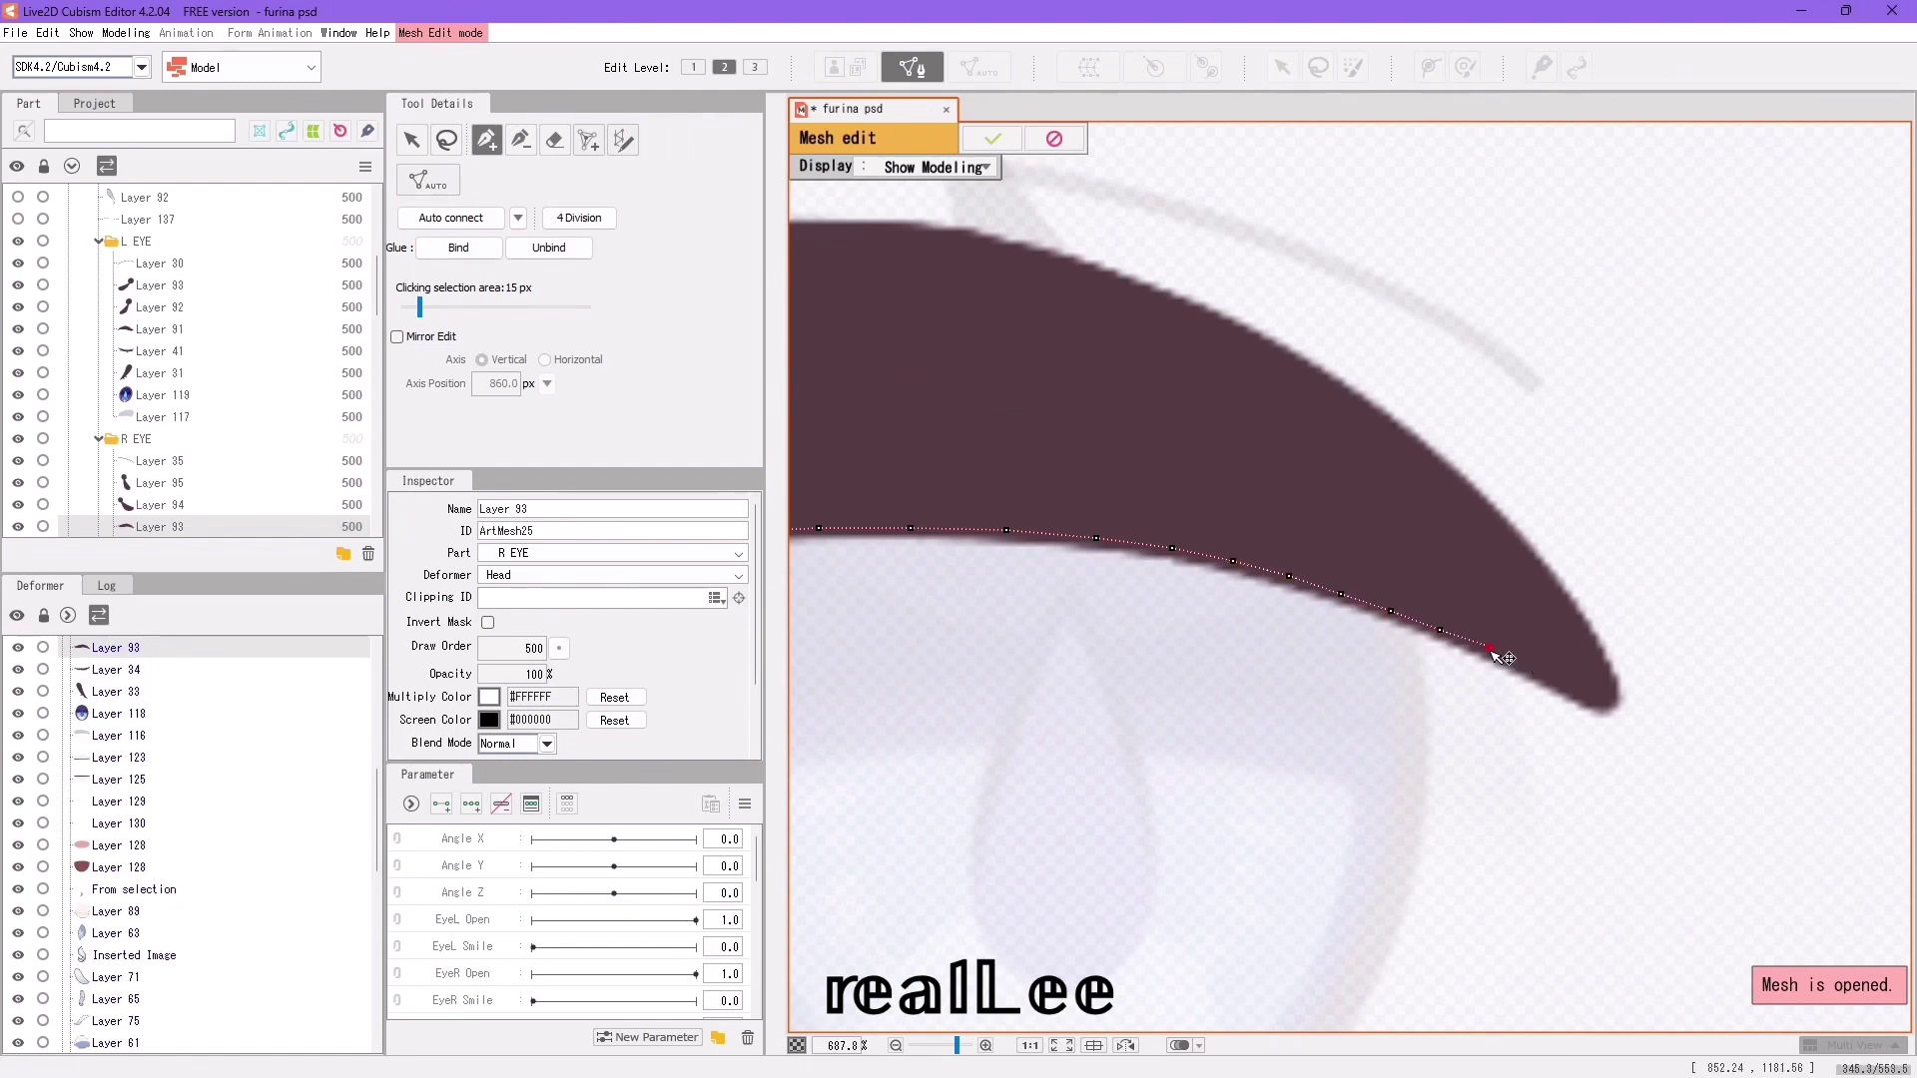
{"action": "left_click_drag", "start_coordinate": [1494, 654], "coordinate": [1603, 704]}
Continue the vertex row along the upper edge of Layer 93 back to the outer tip and close the outline.
{"action": "left_click_drag", "start_coordinate": [1495, 523], "coordinate": [1385, 613]}
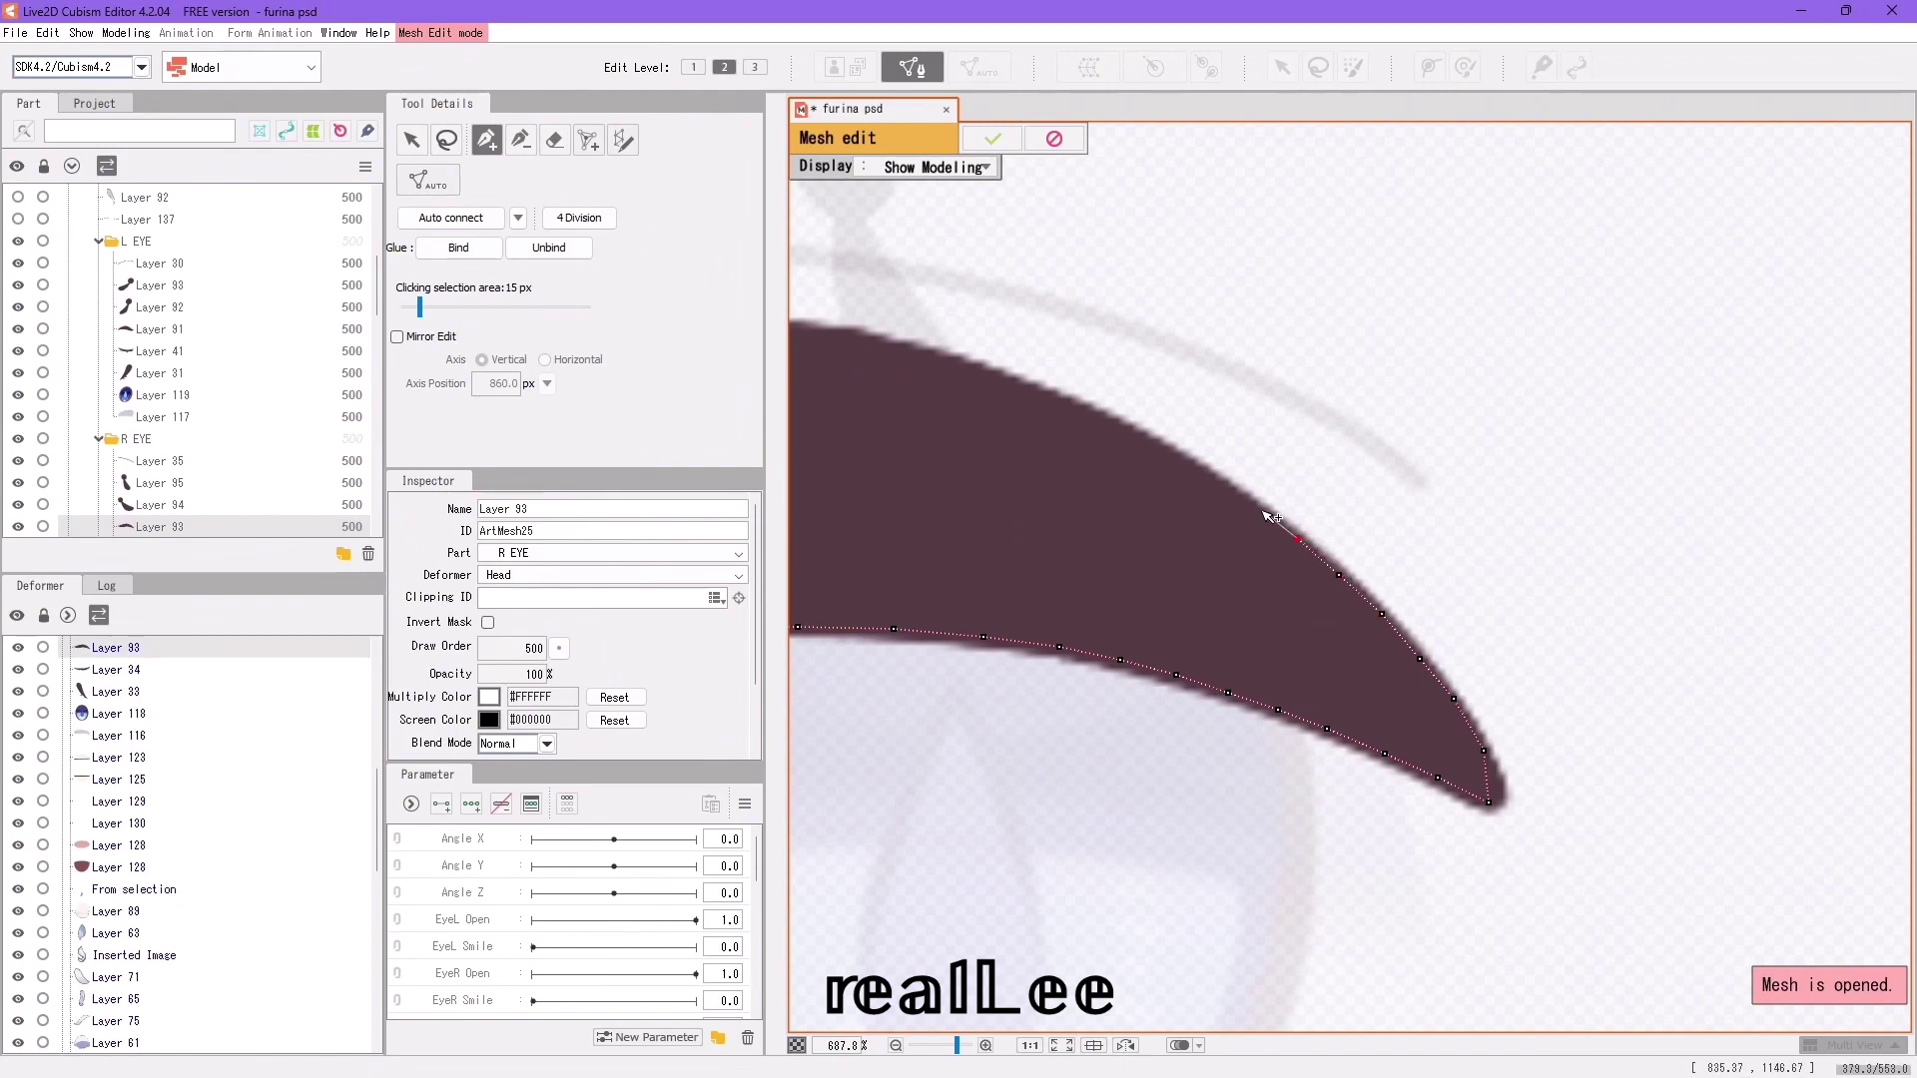
{"action": "scroll", "coordinate": [1181, 456], "scroll_direction": "up", "scroll_amount": 1}
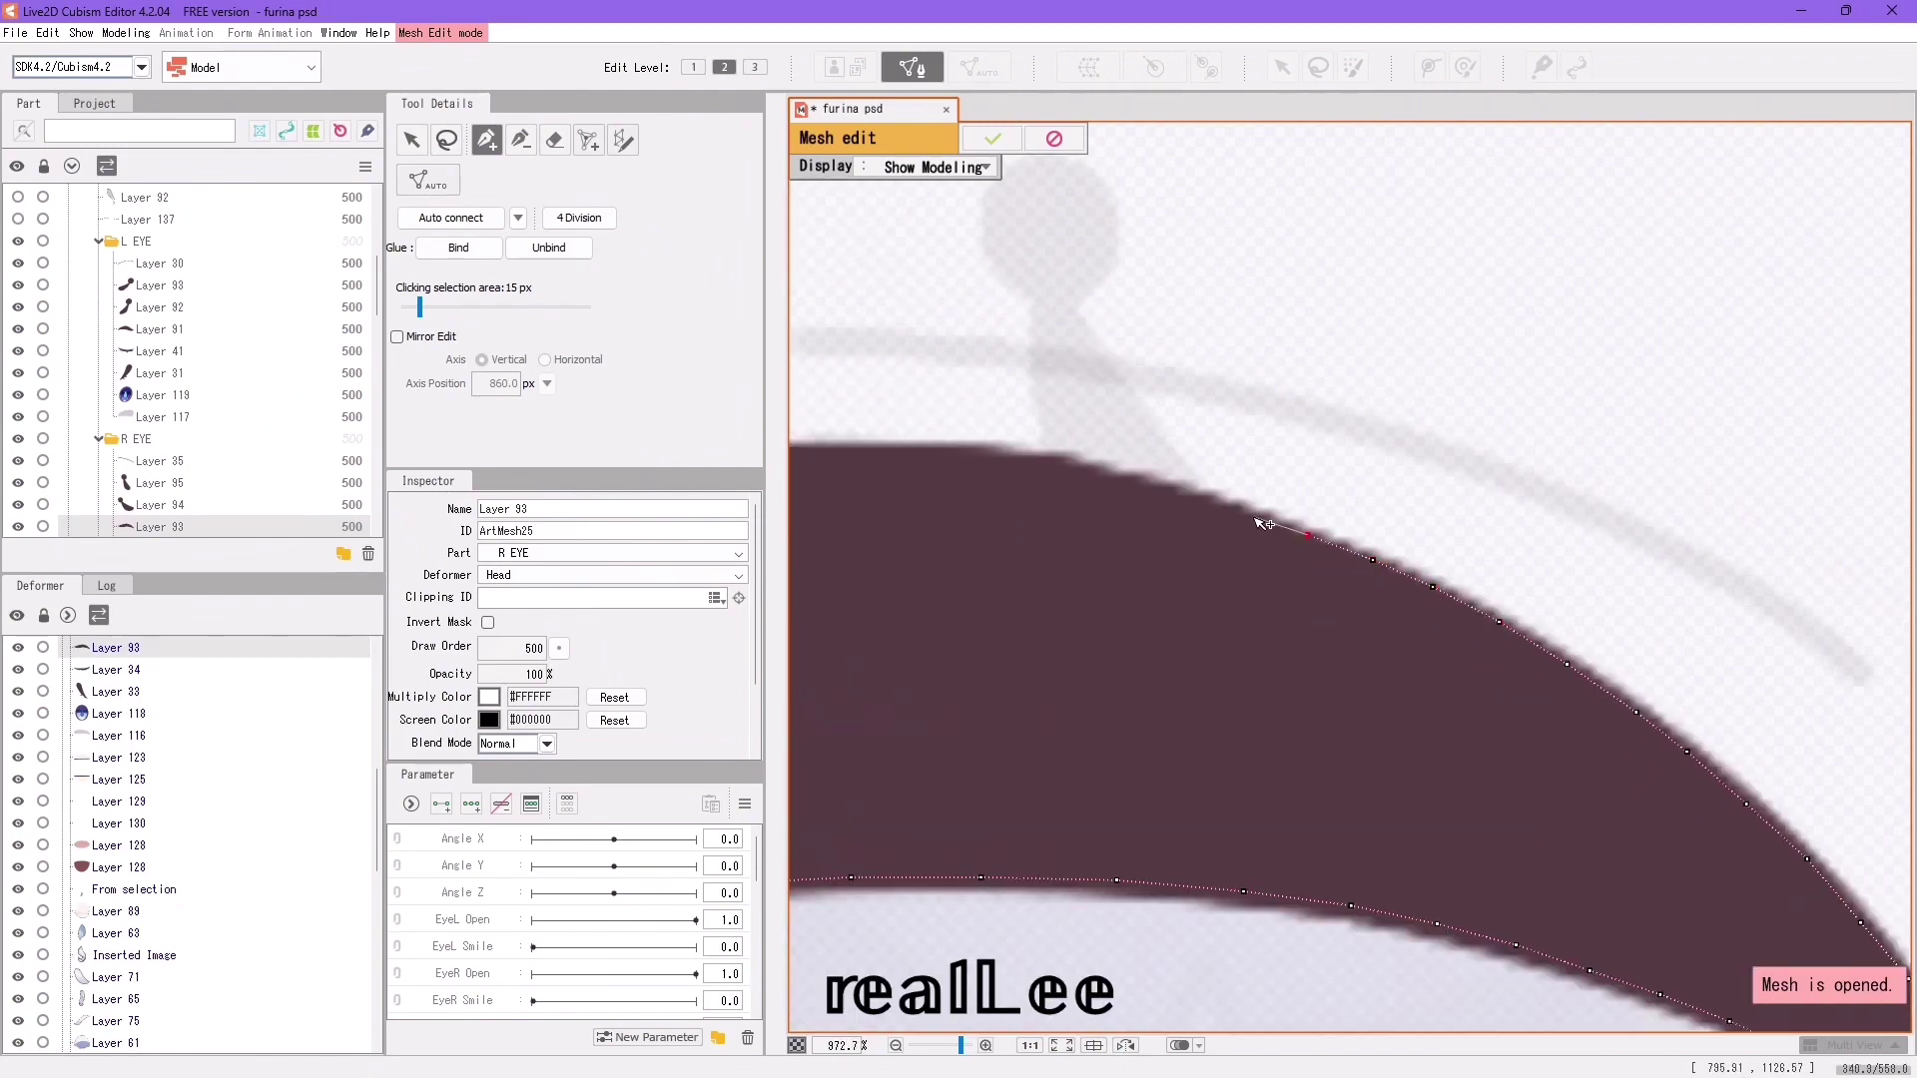
{"action": "left_click_drag", "start_coordinate": [1060, 472], "coordinate": [1269, 523]}
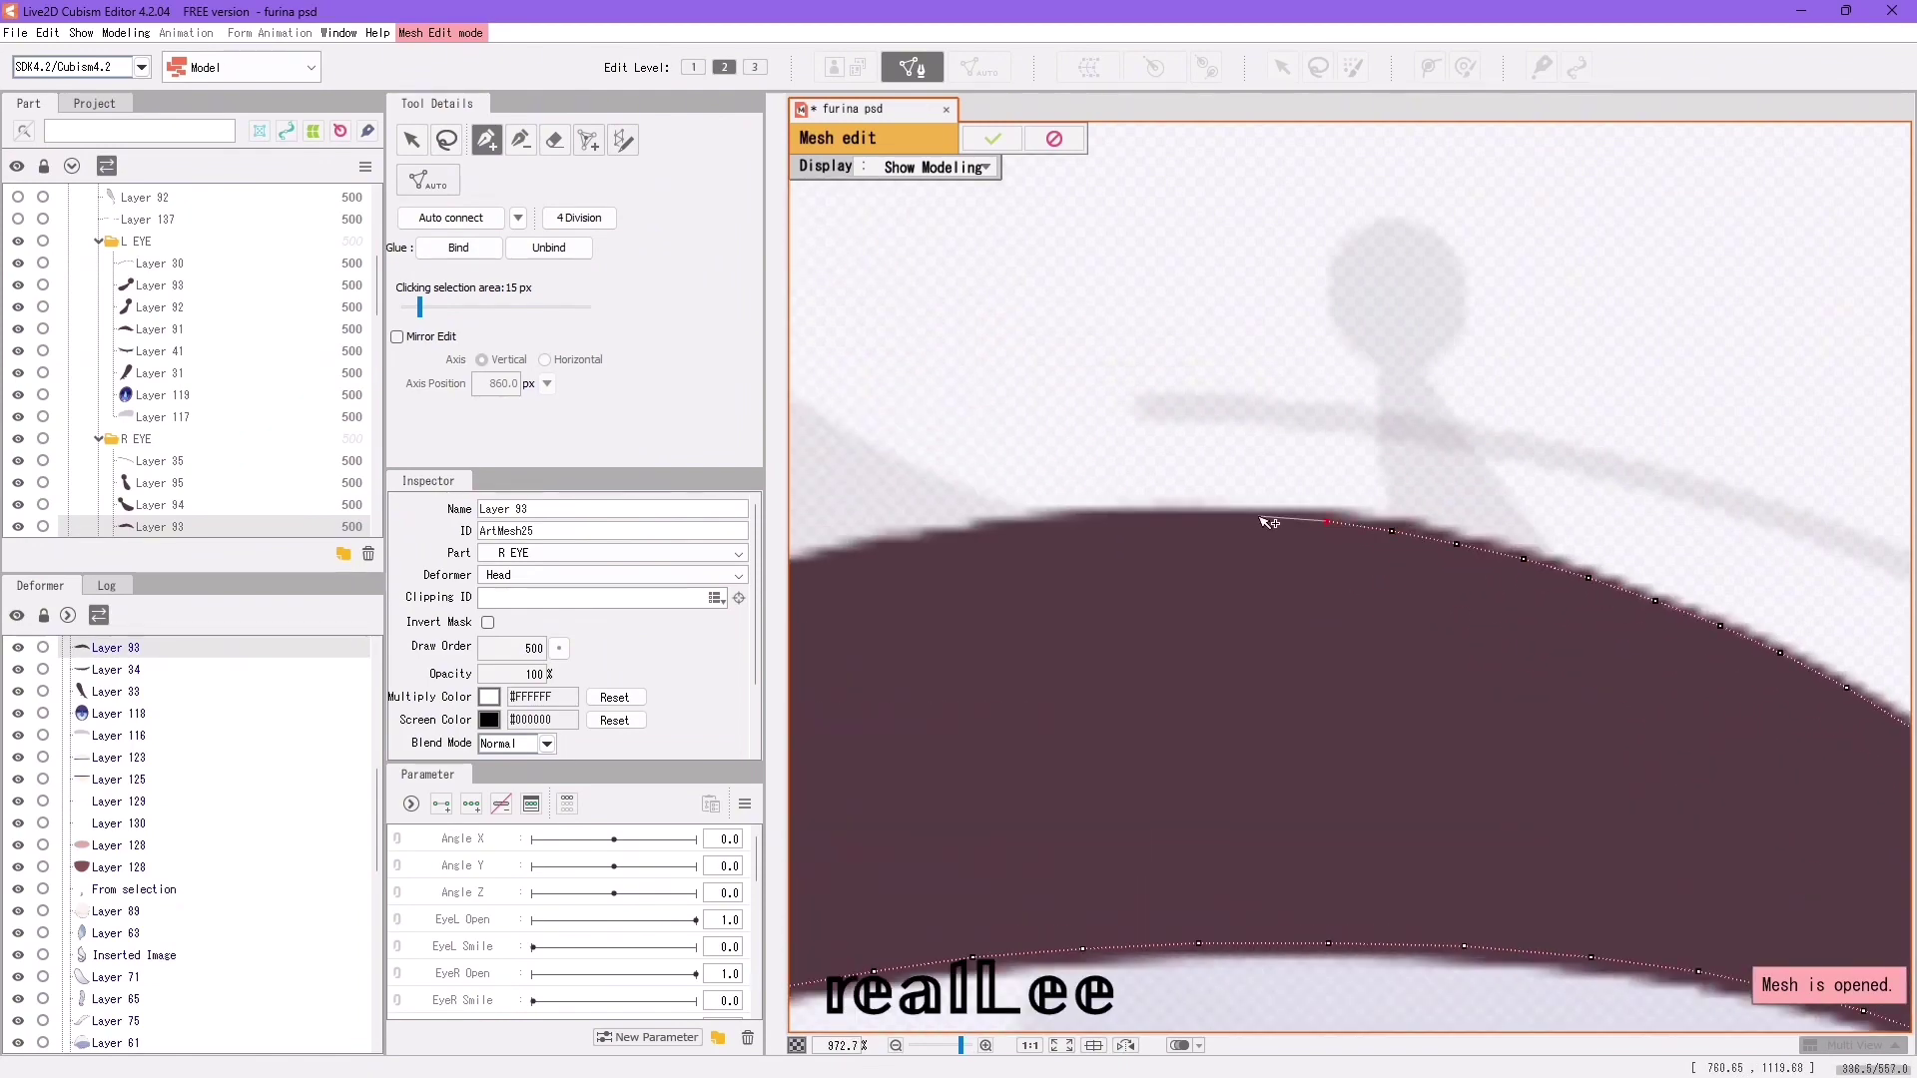
{"action": "left_click_drag", "start_coordinate": [1085, 522], "coordinate": [1271, 535]}
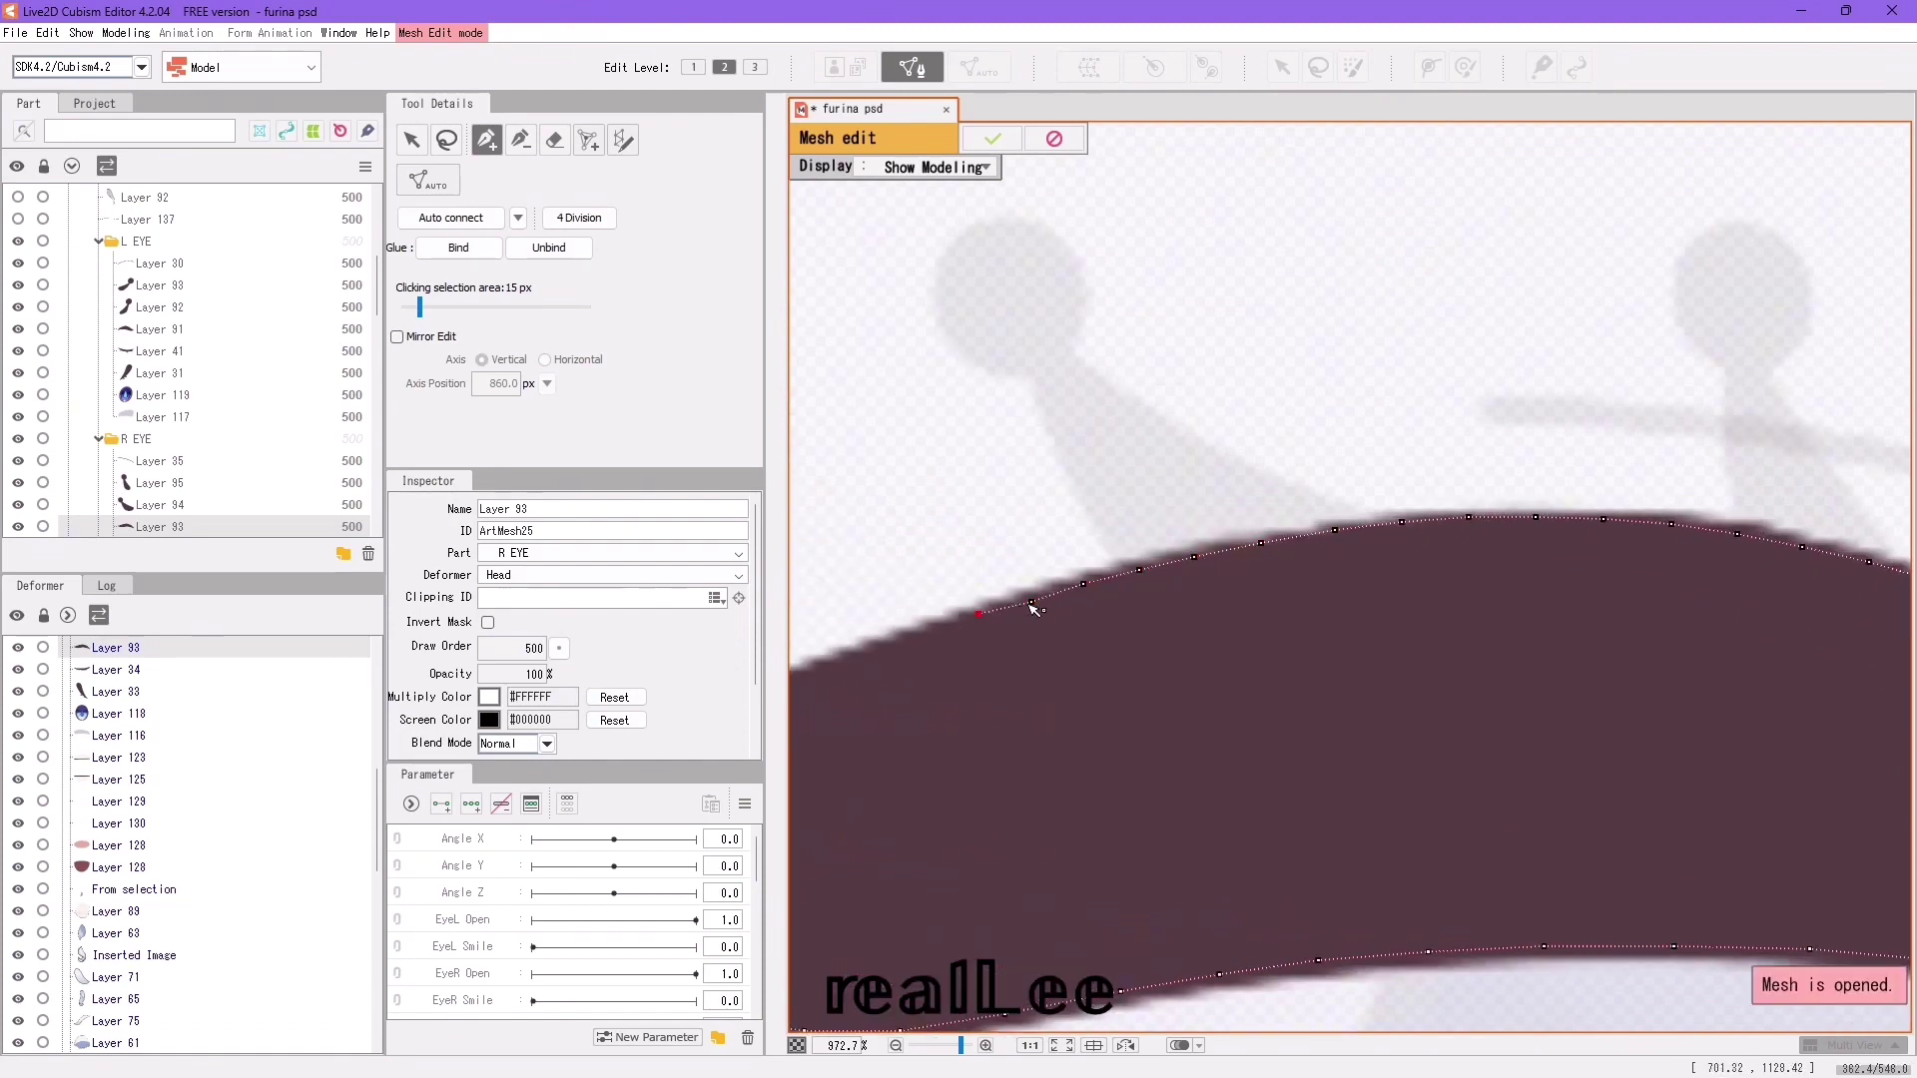
{"action": "left_click_drag", "start_coordinate": [984, 612], "coordinate": [1323, 598]}
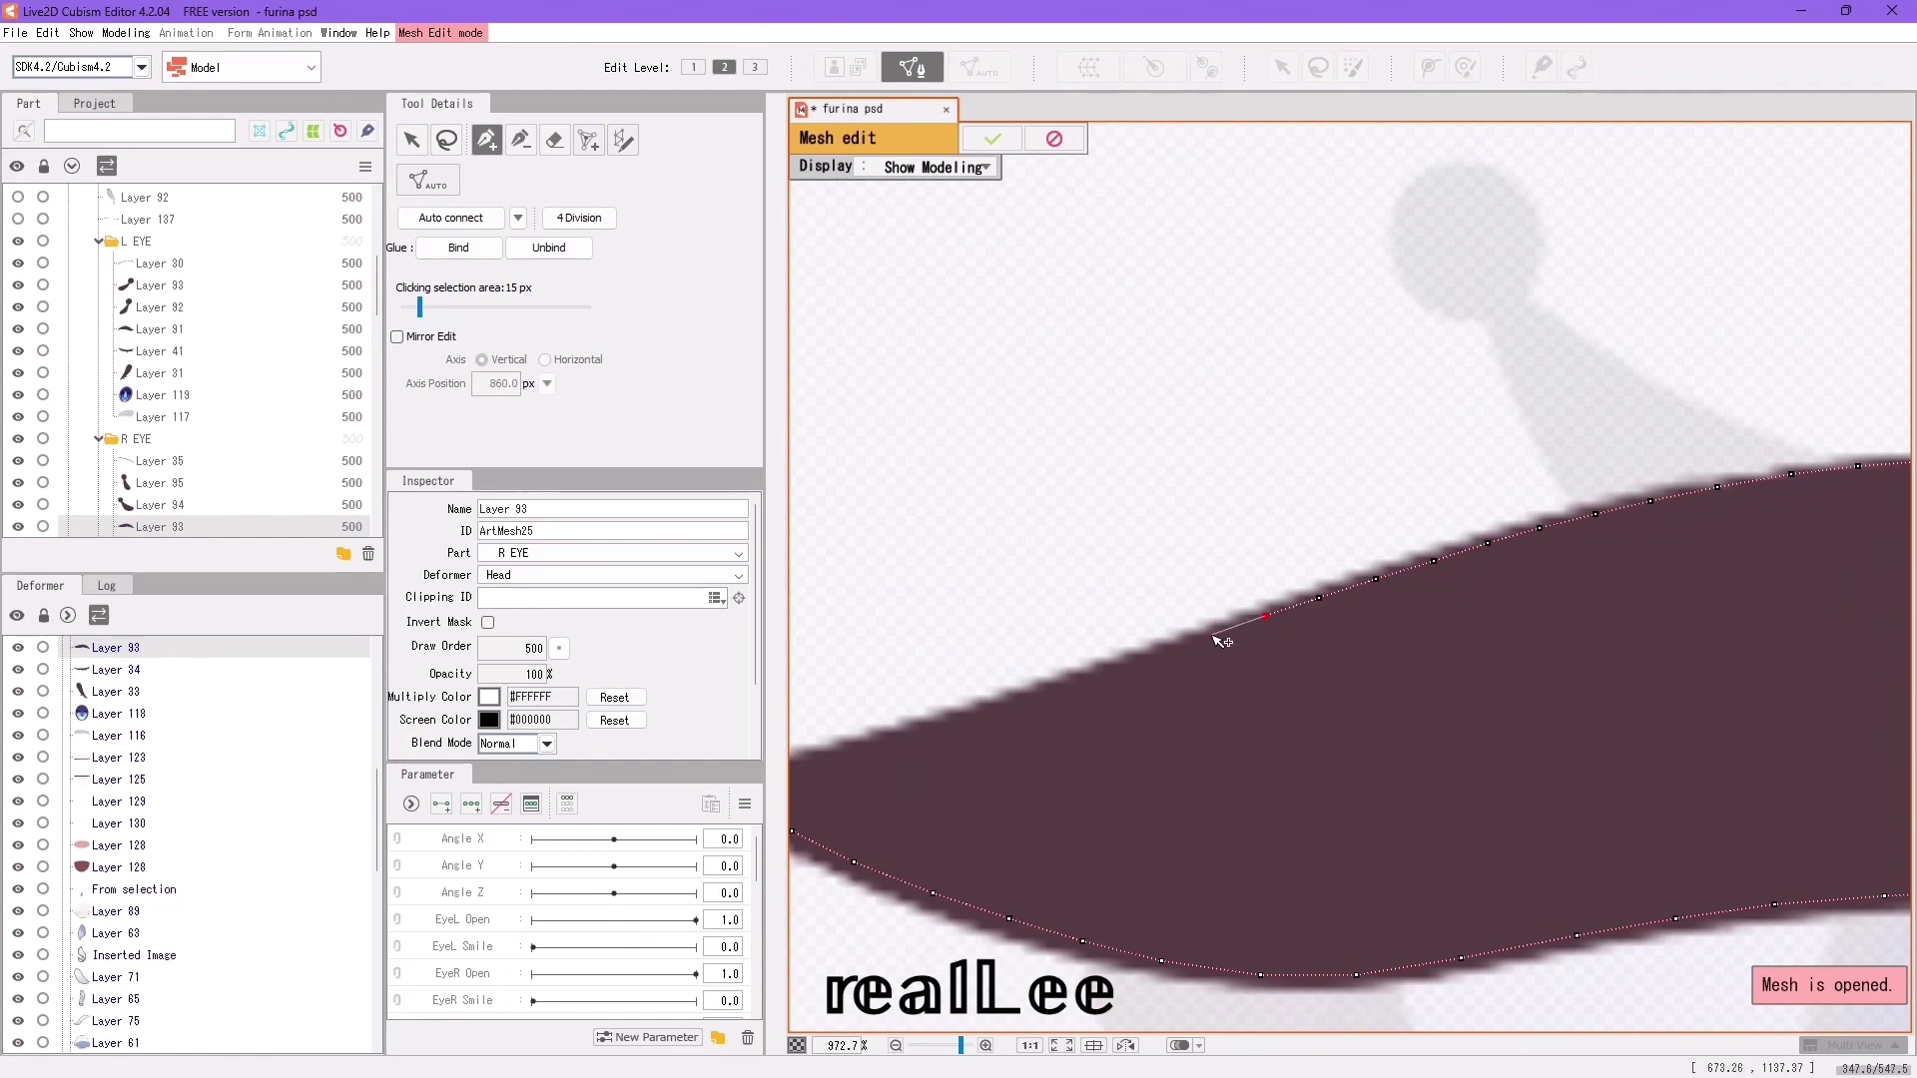
{"action": "left_click_drag", "start_coordinate": [1111, 675], "coordinate": [1320, 646]}
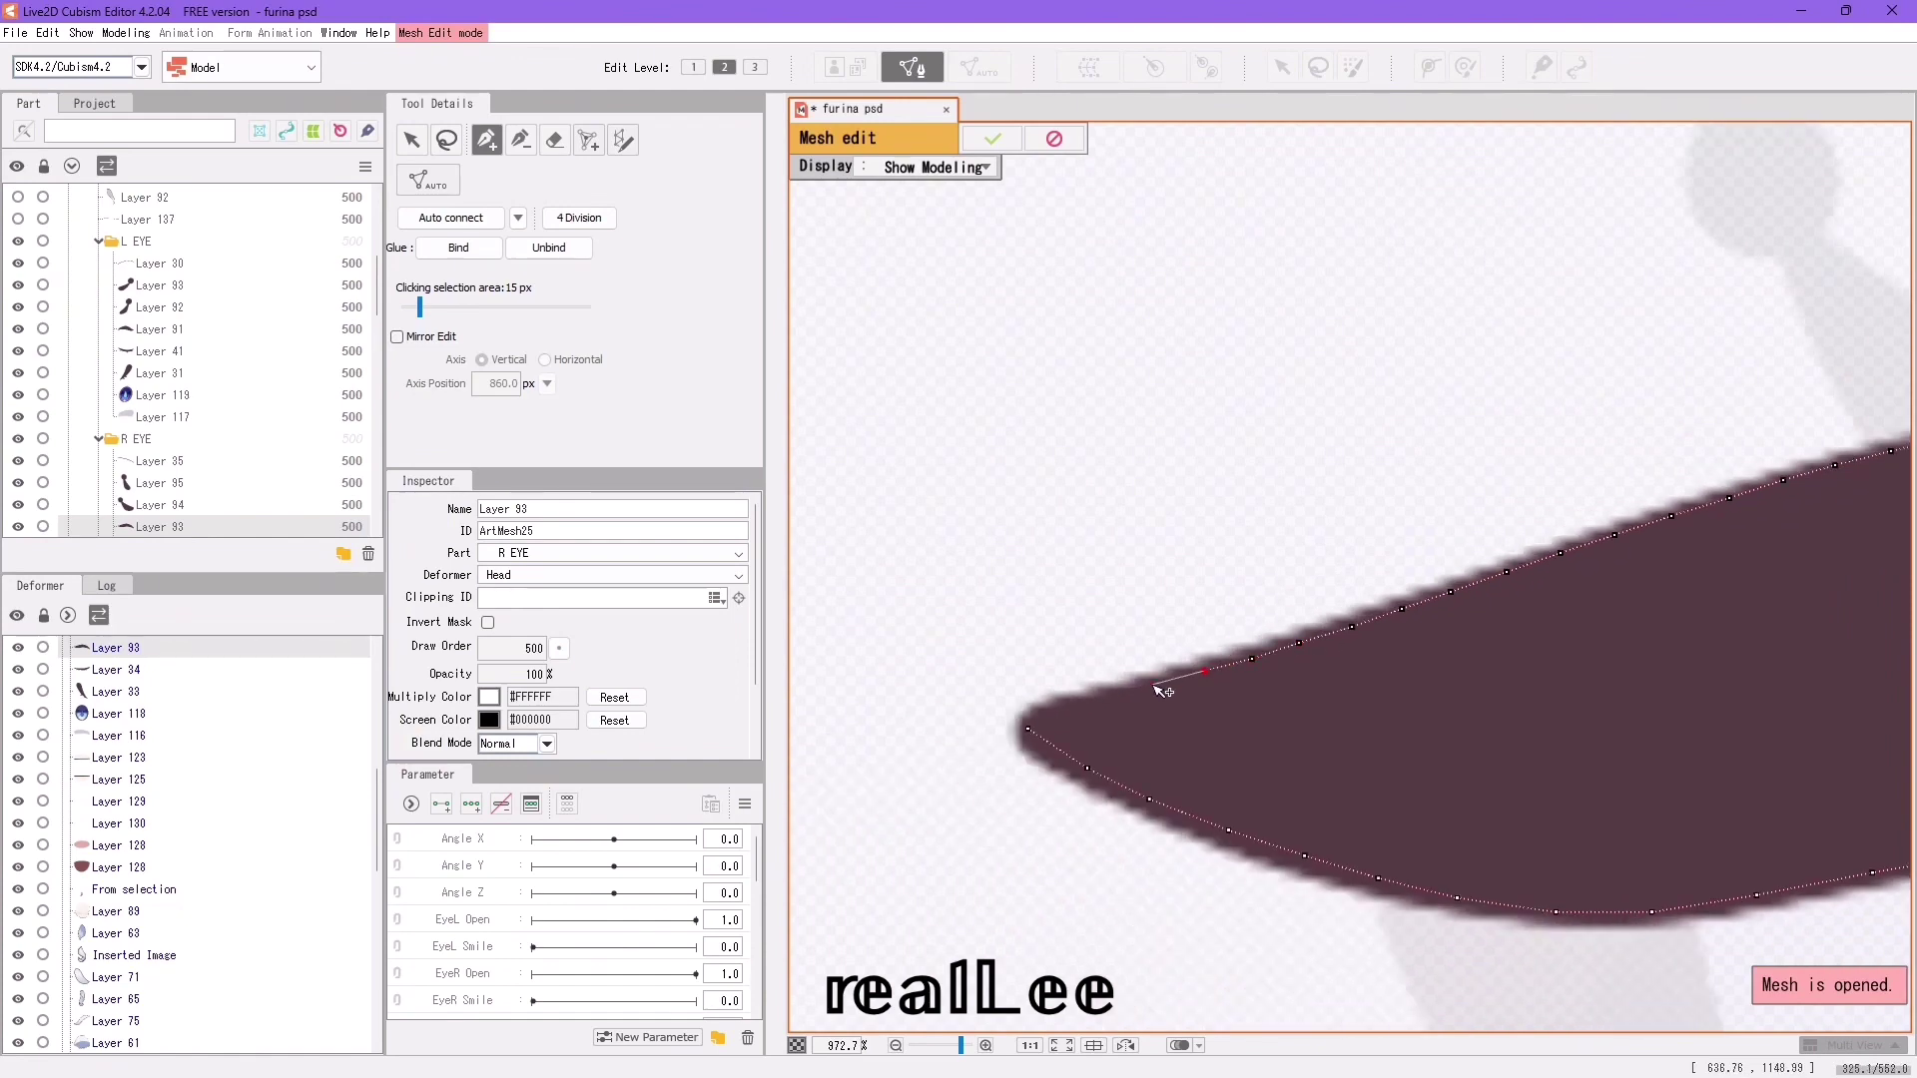
{"action": "left_click", "coordinate": [1035, 732]}
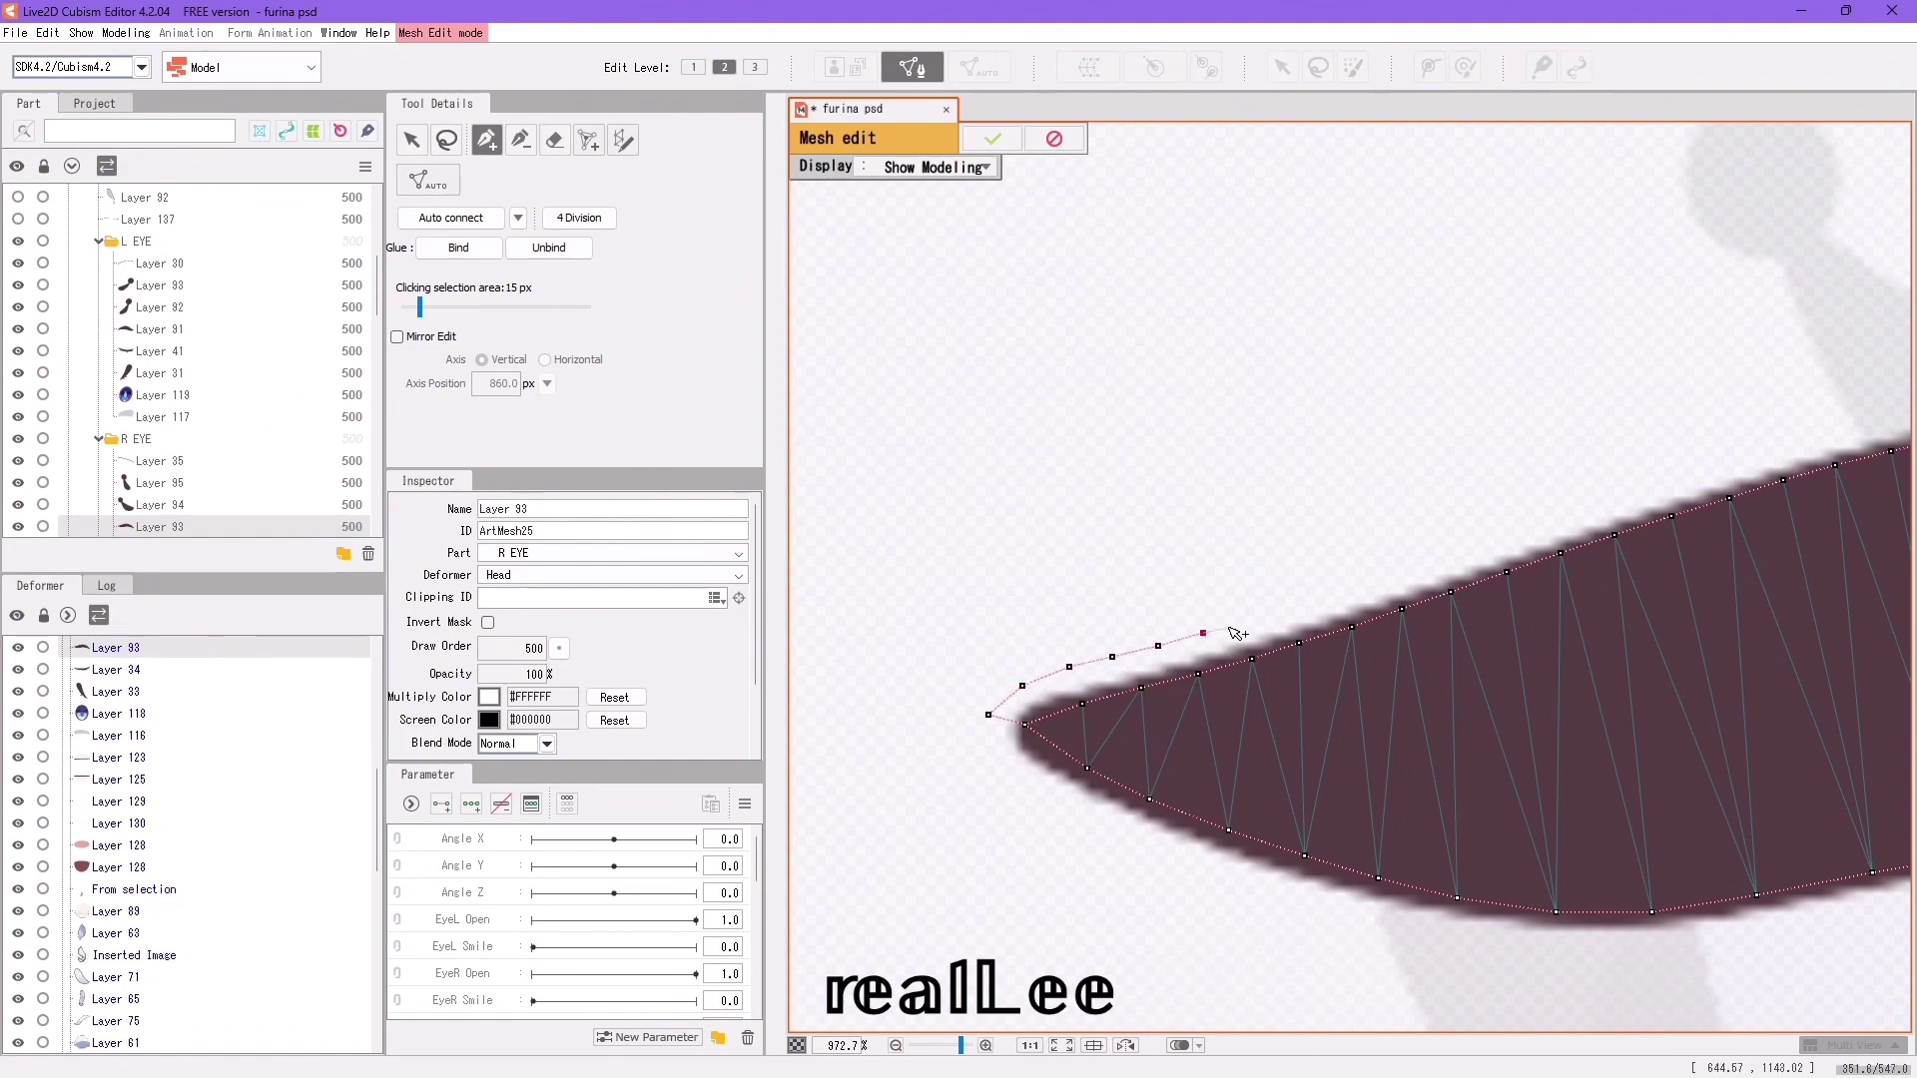
Place an outer row of mesh vertices just outside the upper edge of Layer 93, from its outer tip around to its inner tip.
{"action": "left_click_drag", "start_coordinate": [1235, 633], "coordinate": [988, 611]}
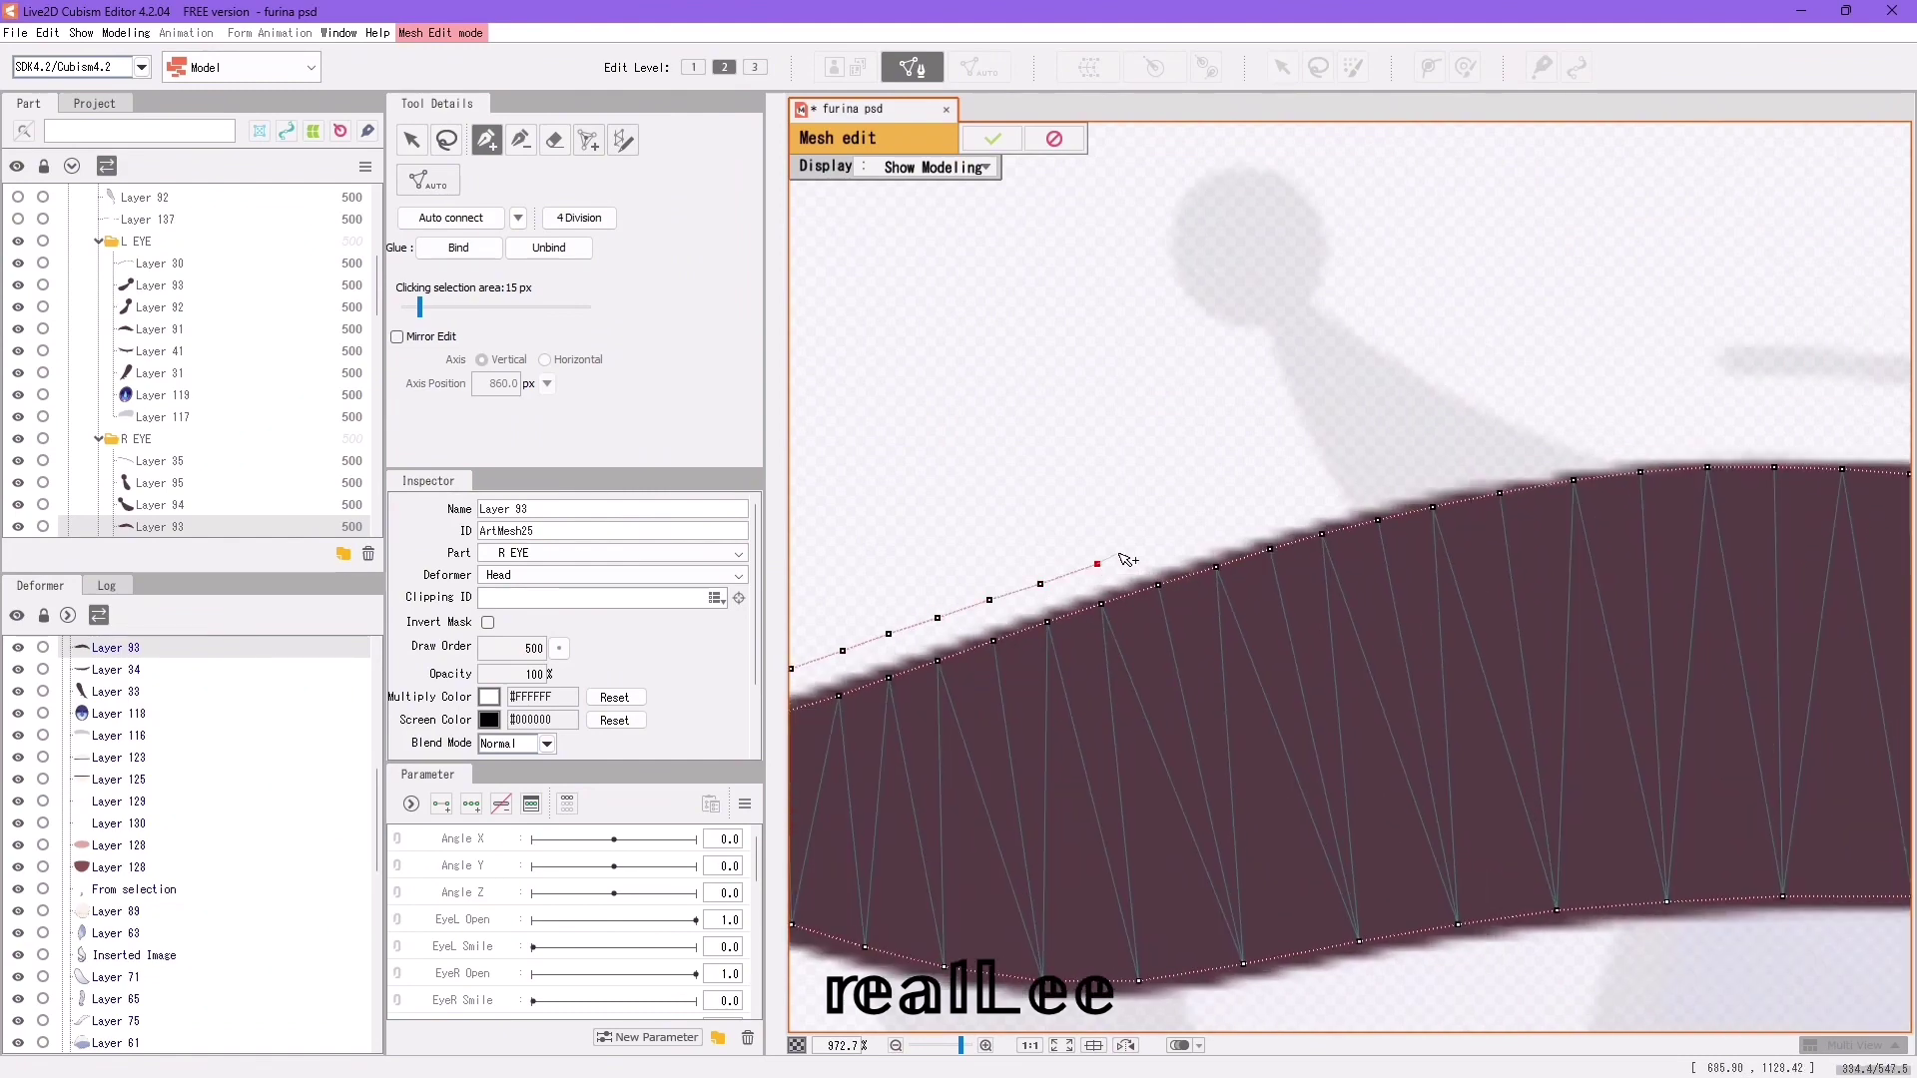
{"action": "left_click_drag", "start_coordinate": [1127, 560], "coordinate": [1037, 589]}
{"action": "left_click_drag", "start_coordinate": [1155, 552], "coordinate": [933, 573]}
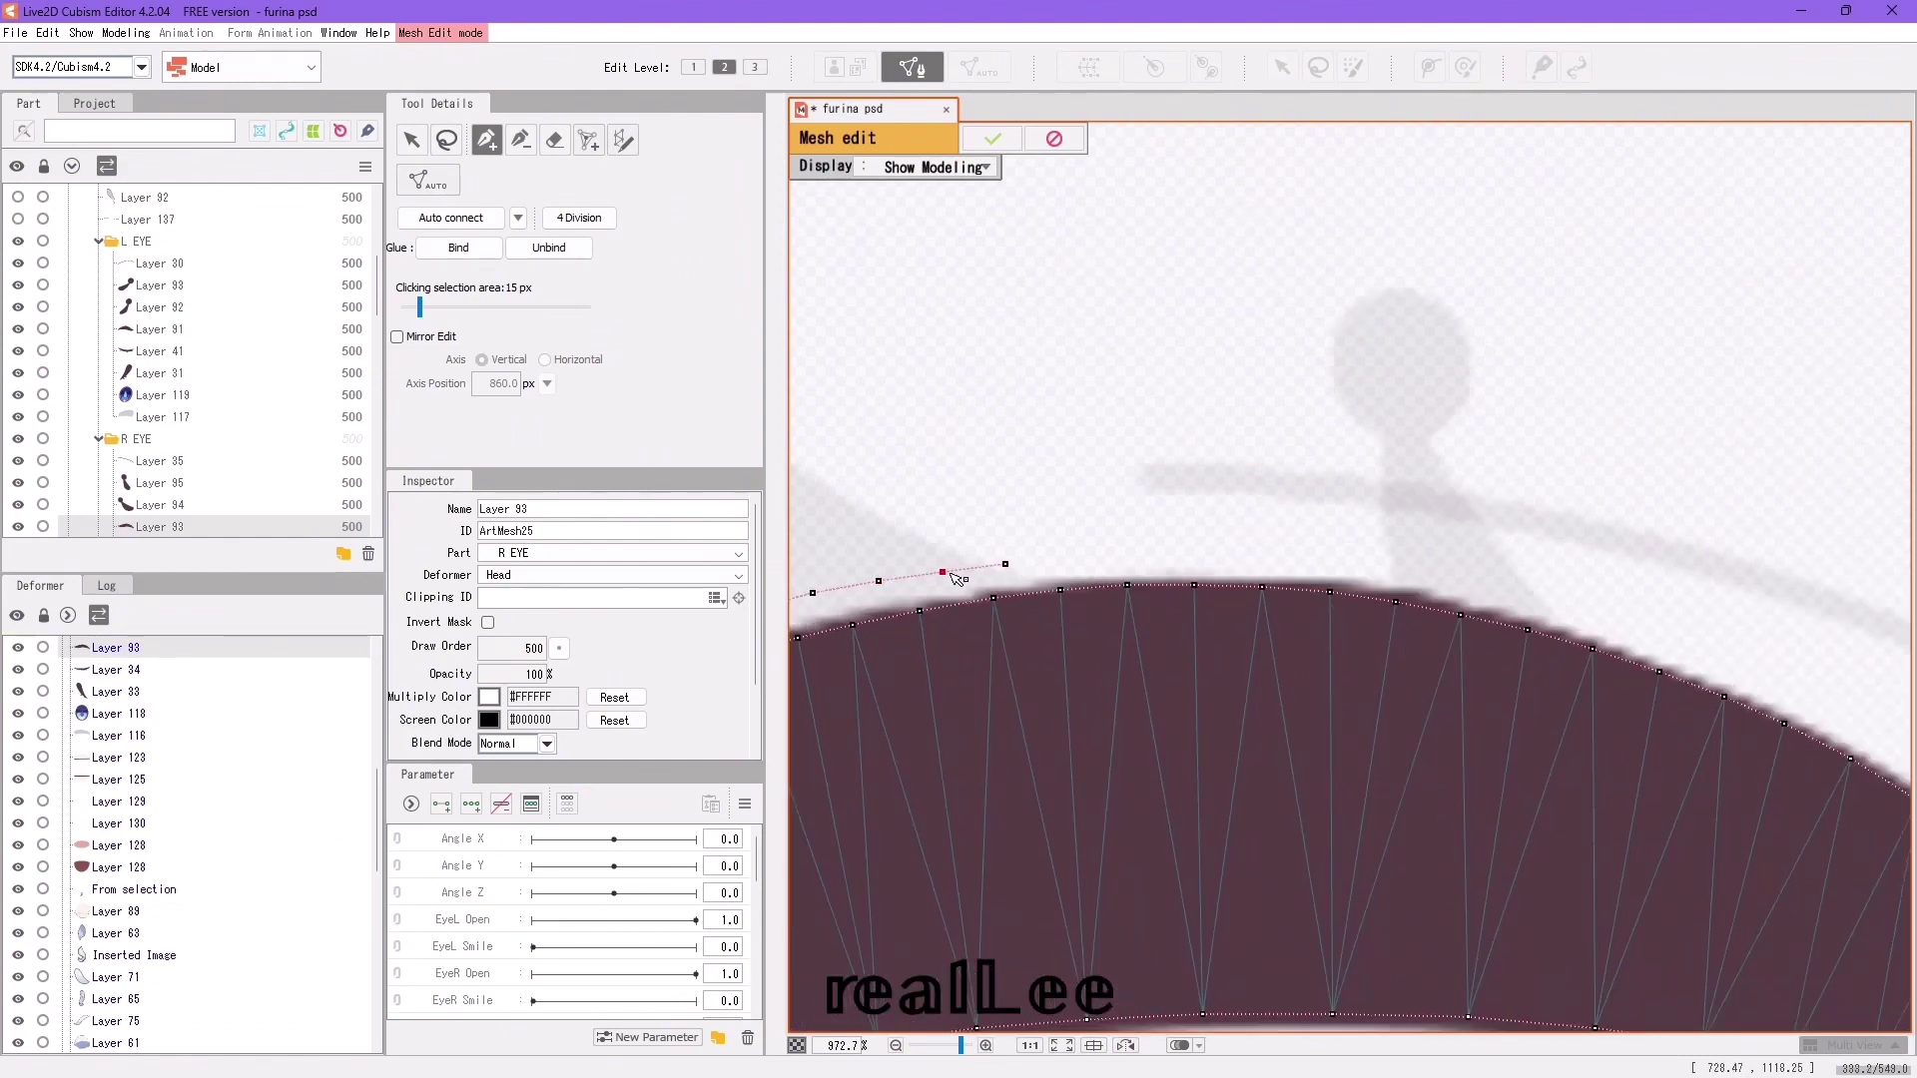
{"action": "left_click", "coordinate": [1246, 546]}
{"action": "left_click", "coordinate": [1303, 550]}
{"action": "left_click_drag", "start_coordinate": [1356, 556], "coordinate": [1152, 571]}
{"action": "left_click", "coordinate": [1158, 566]}
{"action": "left_click", "coordinate": [1226, 573]}
{"action": "left_click_drag", "start_coordinate": [1278, 586], "coordinate": [1091, 555]}
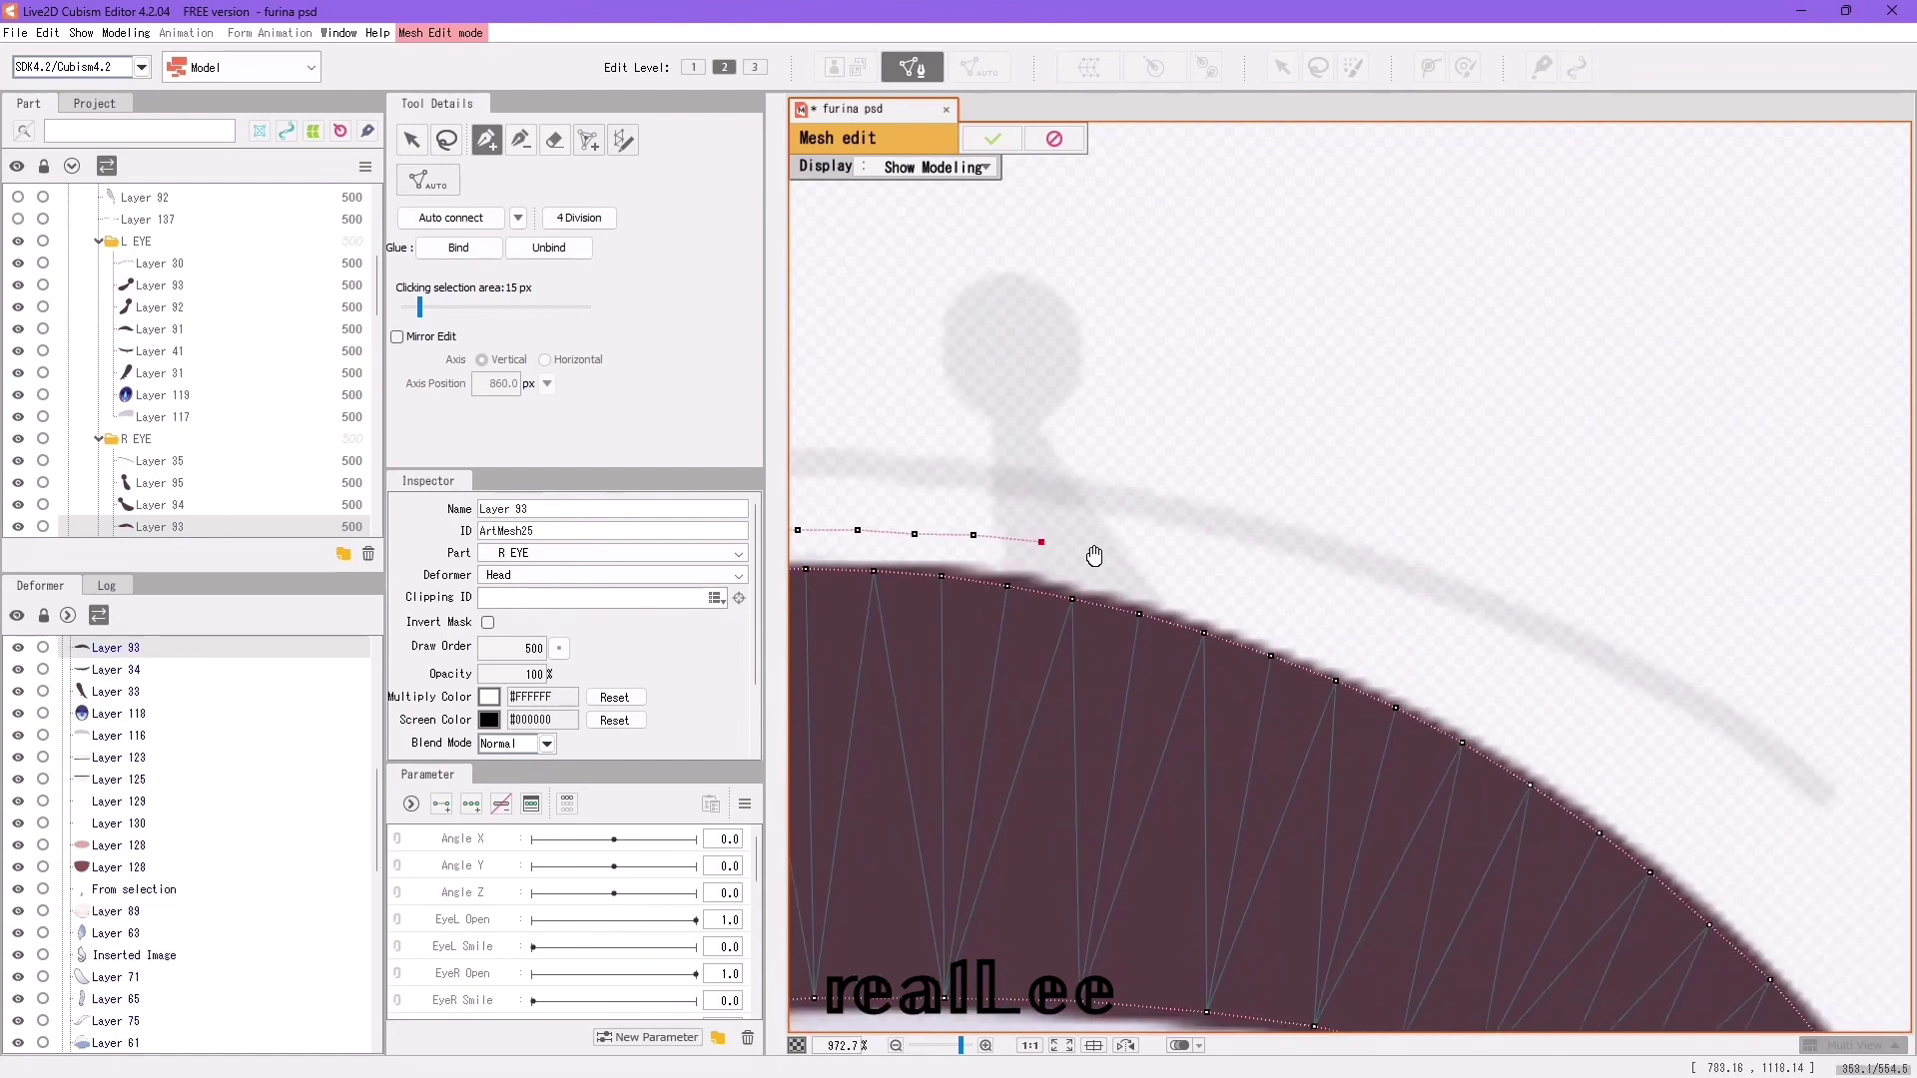
{"action": "left_click", "coordinate": [1088, 551]}
{"action": "left_click_drag", "start_coordinate": [1210, 587], "coordinate": [1122, 539]}
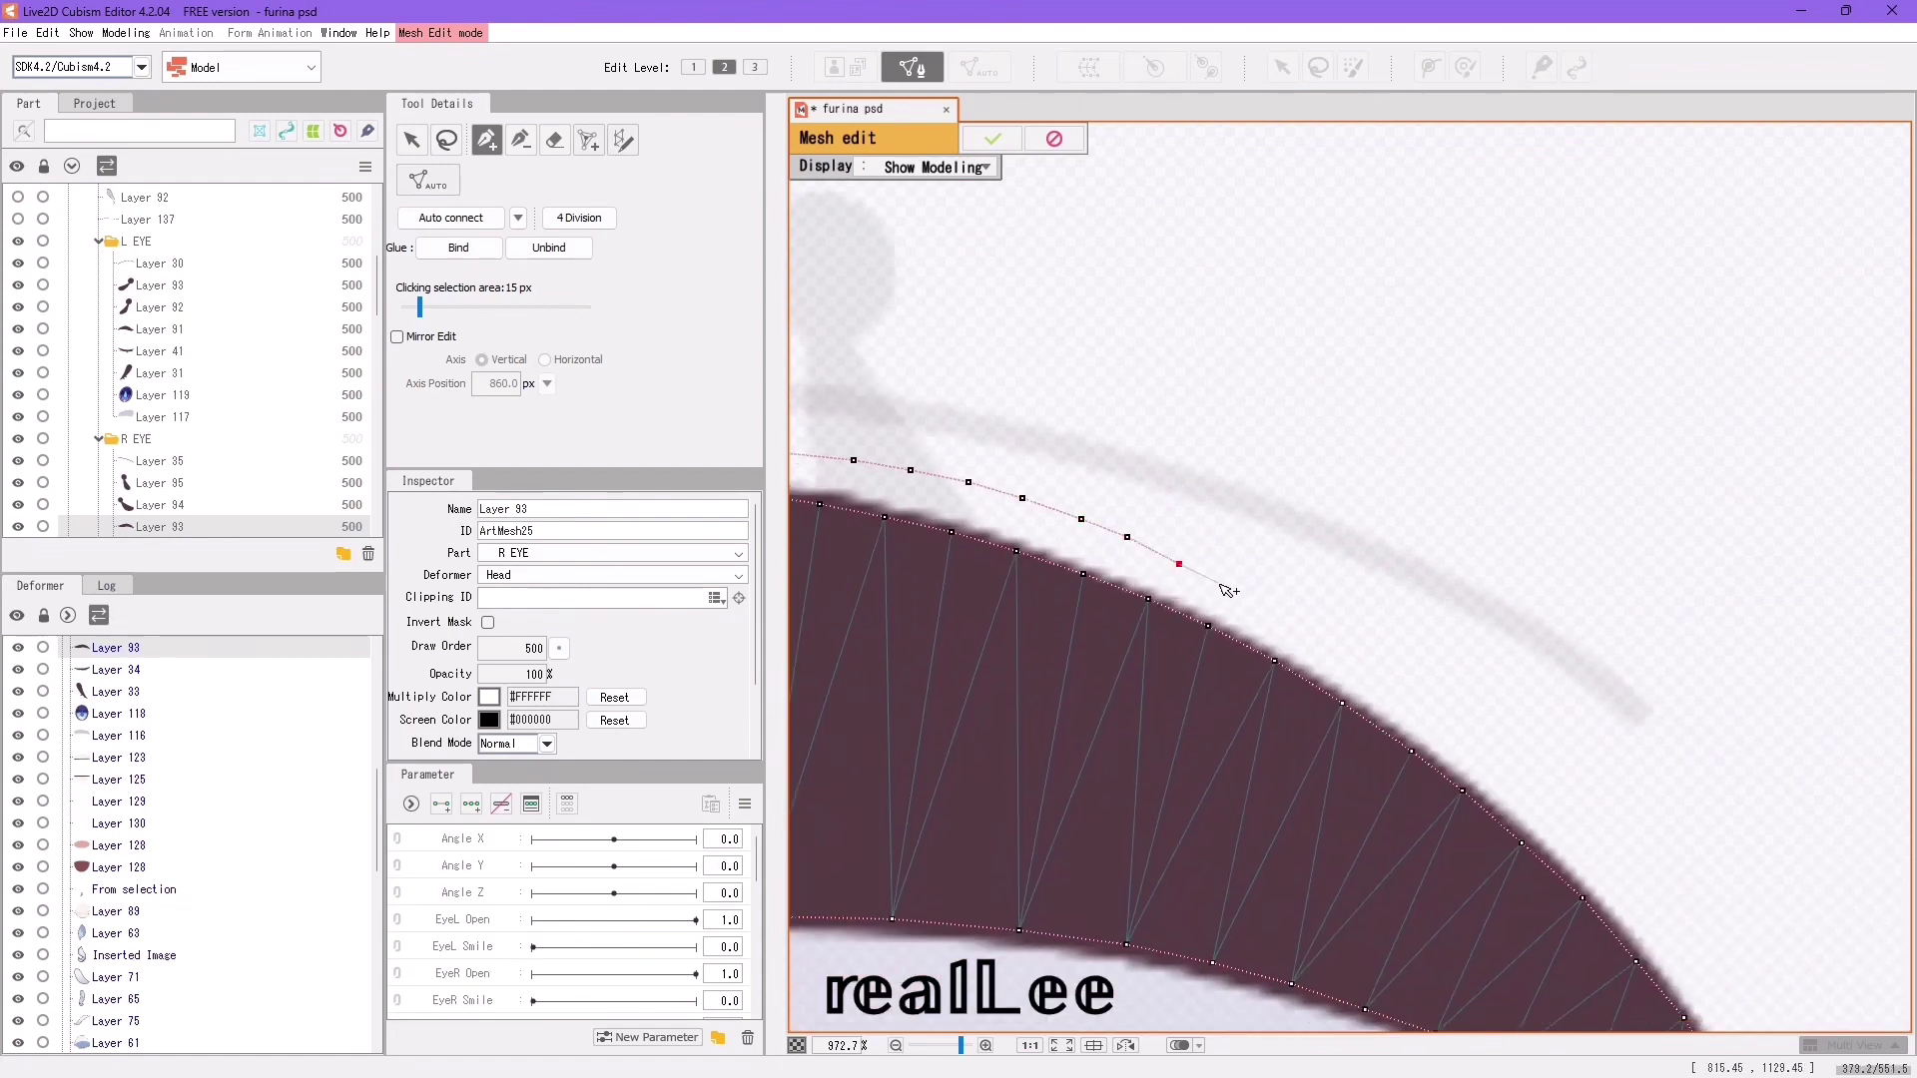
{"action": "left_click_drag", "start_coordinate": [1228, 592], "coordinate": [1048, 476]}
{"action": "left_click", "coordinate": [1178, 547]}
{"action": "left_click", "coordinate": [1226, 578]}
{"action": "scroll", "coordinate": [1228, 579], "scroll_direction": "up", "scroll_amount": 2}
{"action": "left_click_drag", "start_coordinate": [1228, 579], "coordinate": [1087, 465]}
{"action": "left_click", "coordinate": [1140, 520]}
{"action": "left_click", "coordinate": [1214, 585]}
{"action": "left_click", "coordinate": [1149, 516]}
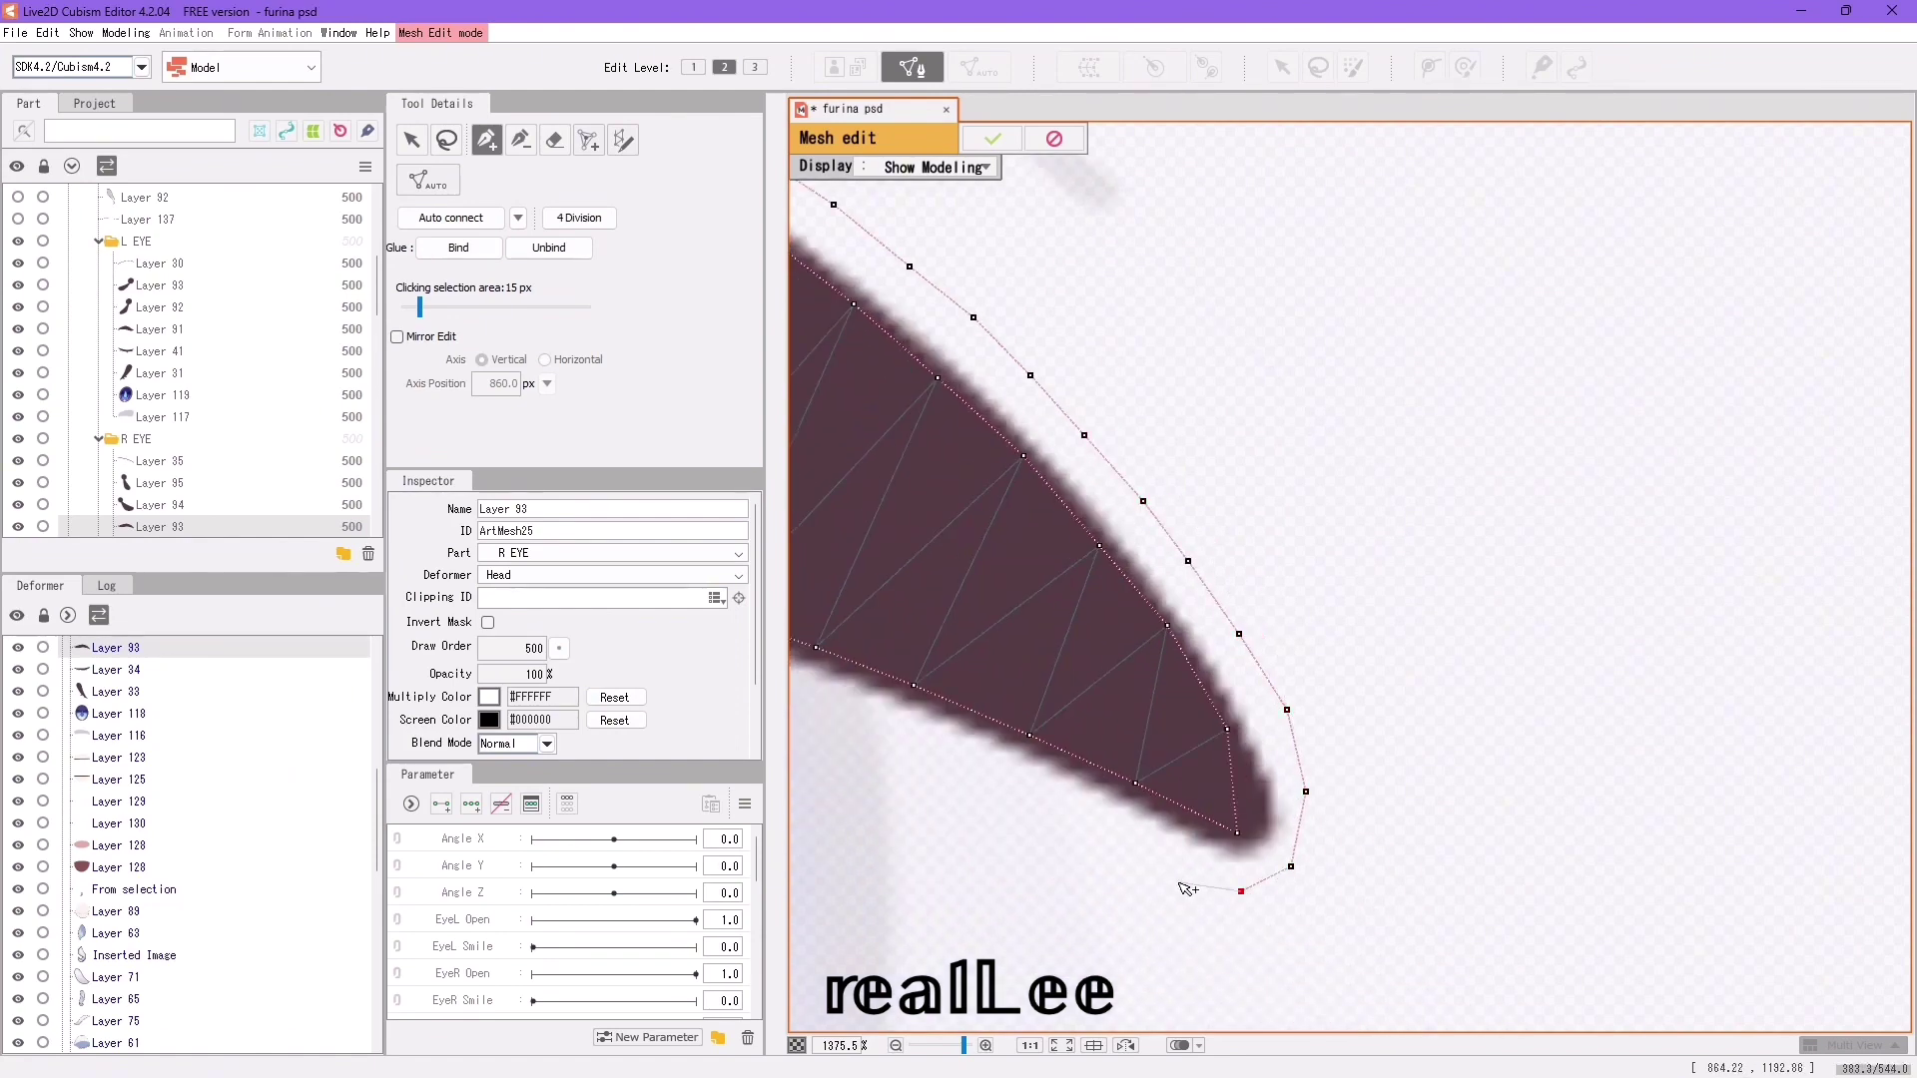
Complete the outer vertex ring beneath the lower edge of Layer 93 and apply the finished mesh.
{"action": "left_click_drag", "start_coordinate": [1013, 799], "coordinate": [1398, 777]}
{"action": "left_click_drag", "start_coordinate": [1220, 709], "coordinate": [1464, 769]}
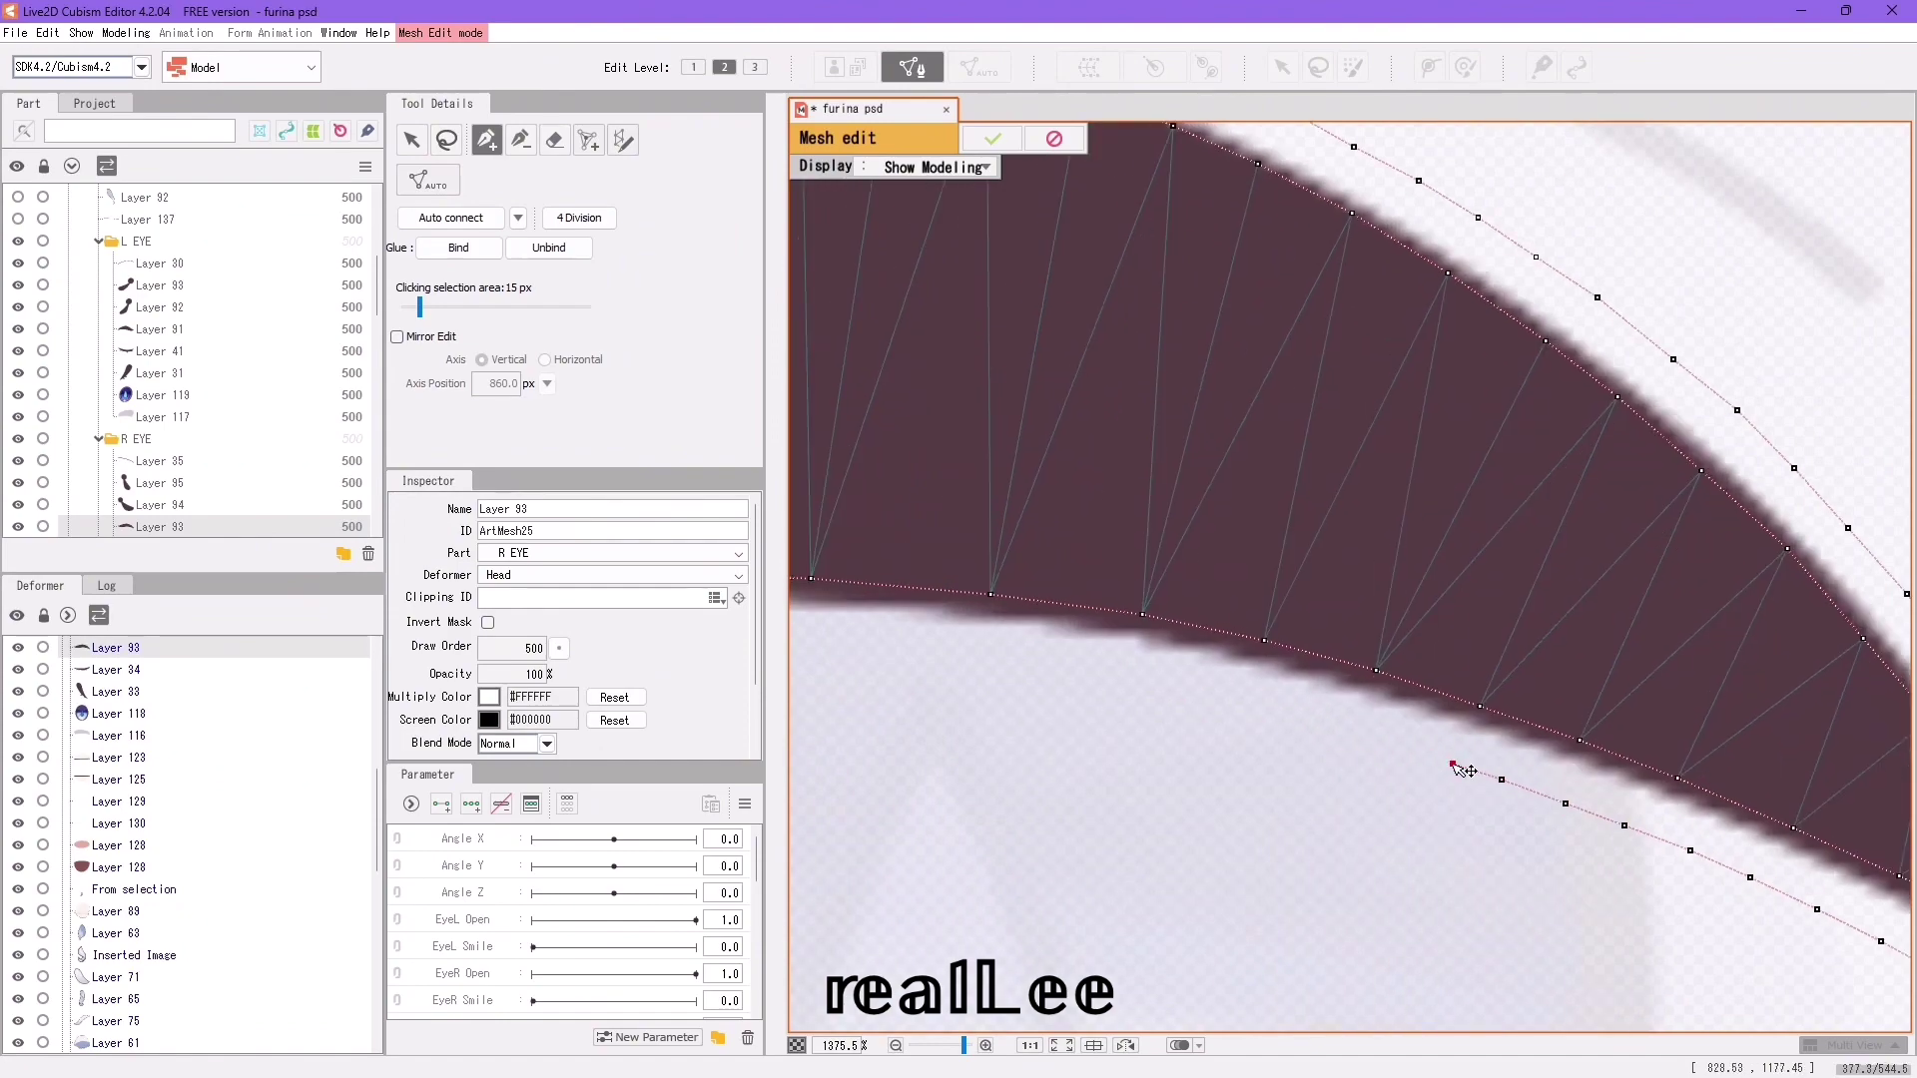
{"action": "left_click_drag", "start_coordinate": [1178, 693], "coordinate": [1493, 705]}
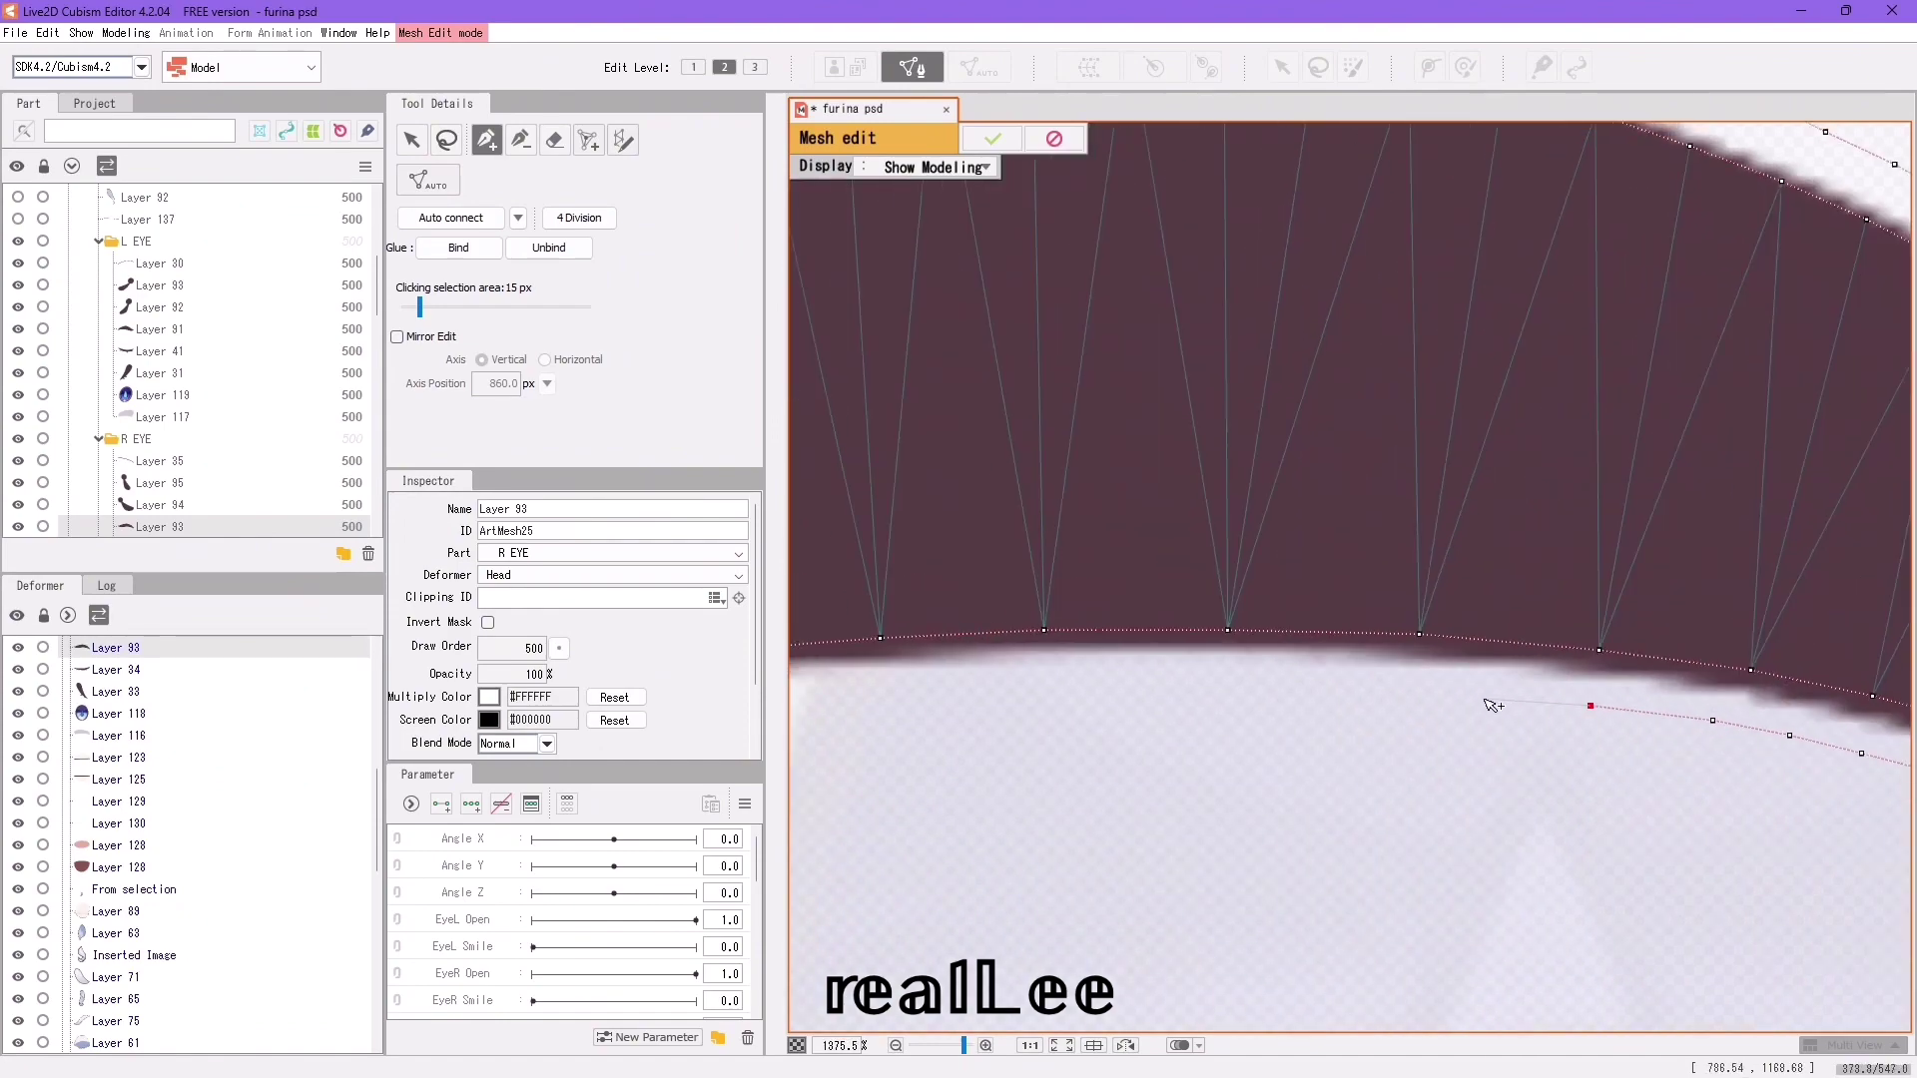
{"action": "scroll", "coordinate": [1404, 728], "scroll_direction": "down", "scroll_amount": 3}
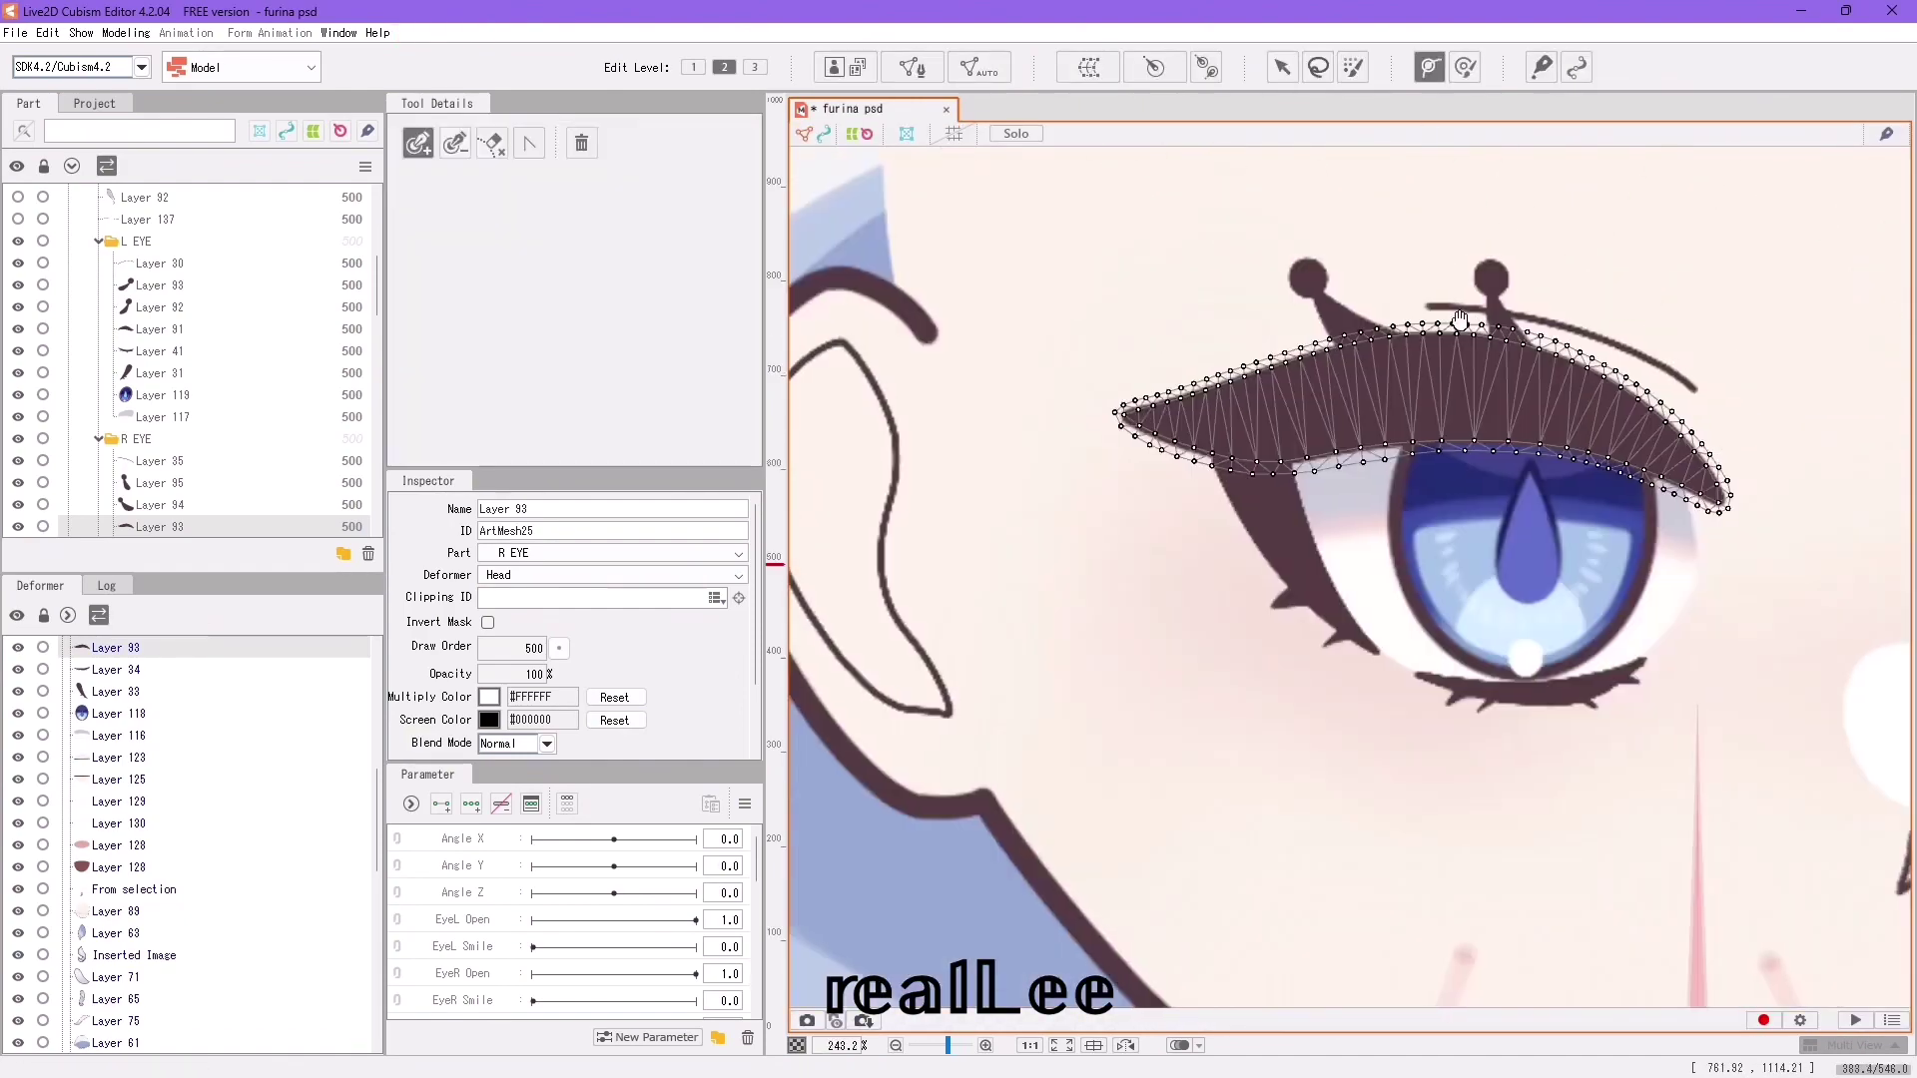
Add a deform path along the middle of Layer 93 from its outer tip to its inner tip, with evenly spaced control points.
{"action": "left_click", "coordinate": [1429, 67]}
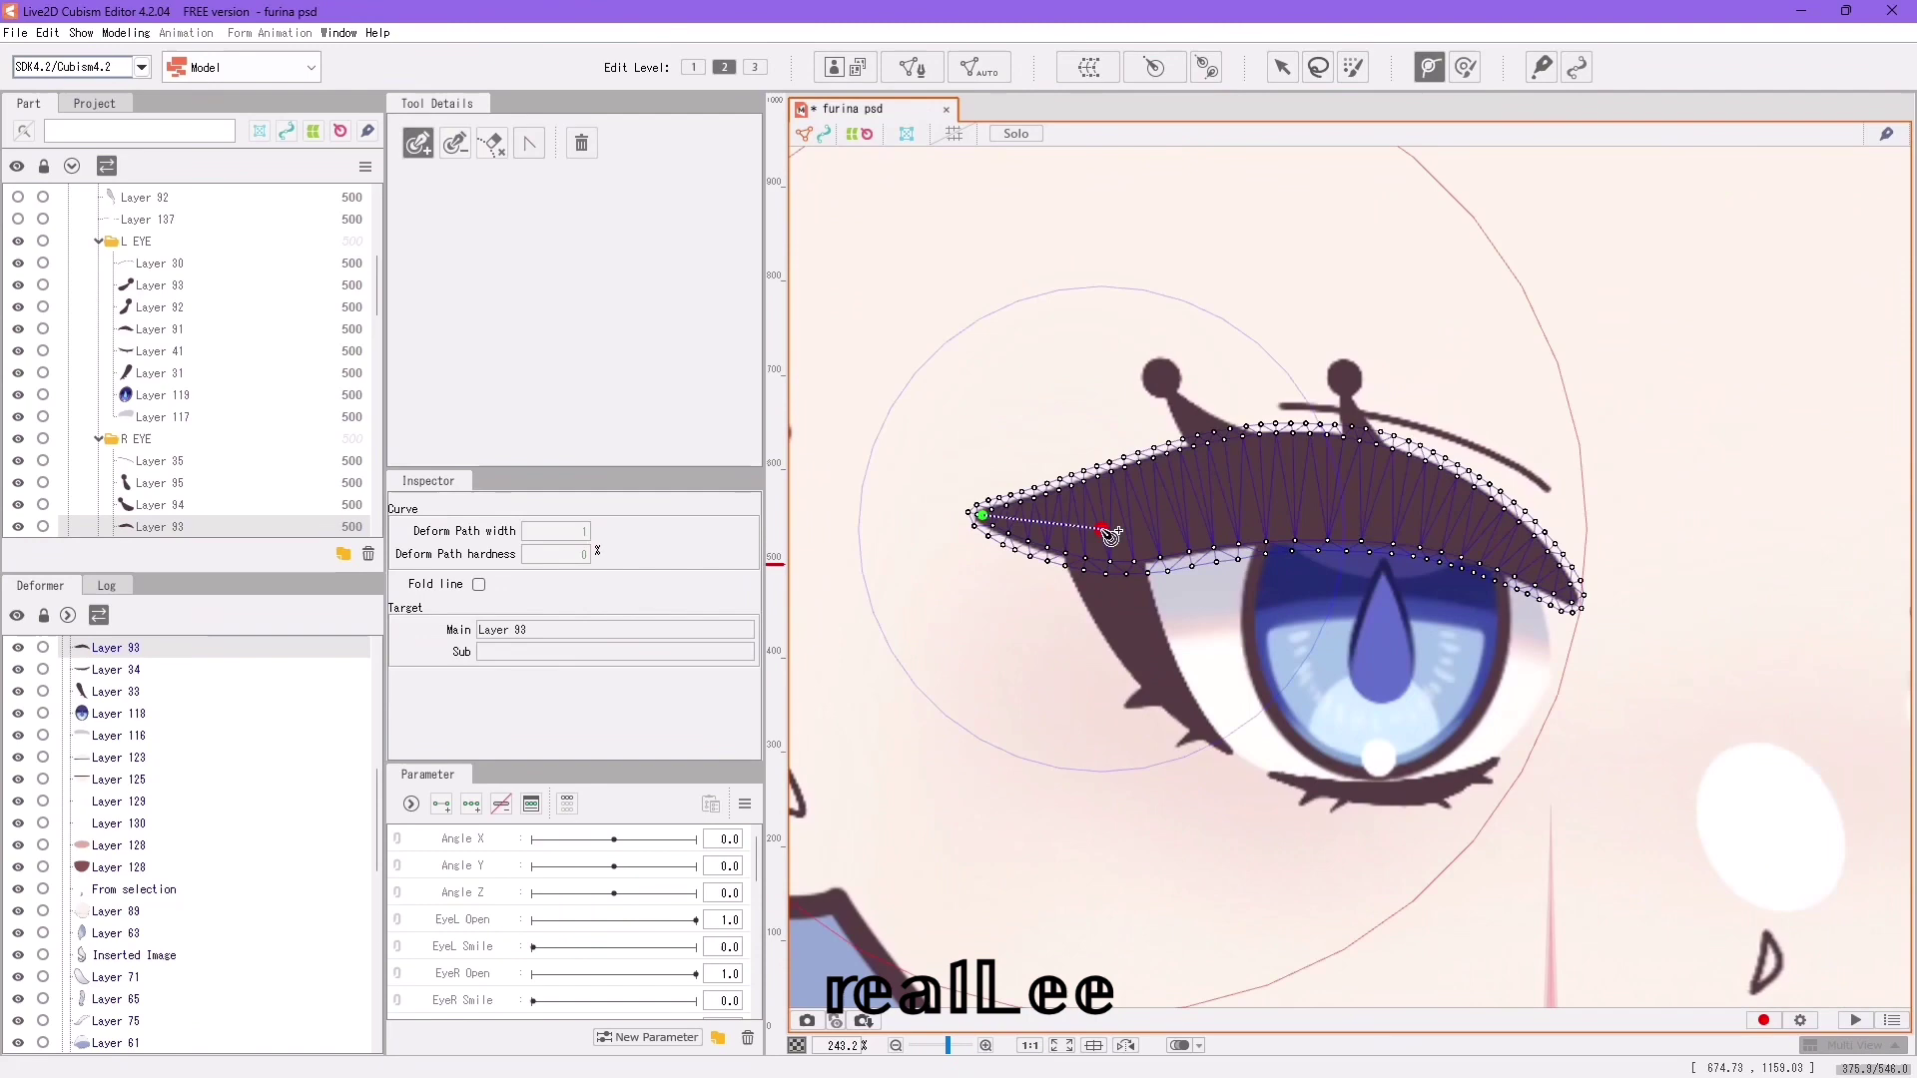
{"action": "left_click", "coordinate": [1361, 496]}
{"action": "left_click", "coordinate": [1569, 586]}
{"action": "left_click_drag", "start_coordinate": [1361, 495], "coordinate": [1405, 494]}
{"action": "left_click", "coordinate": [1236, 487]}
{"action": "left_click", "coordinate": [1405, 496]}
Open the mesh of Layer 91, the left eye's upper lash, for manual editing and remove its existing vertices.
{"action": "left_click", "coordinate": [1283, 66]}
{"action": "left_click_drag", "start_coordinate": [1396, 726], "coordinate": [1249, 729]}
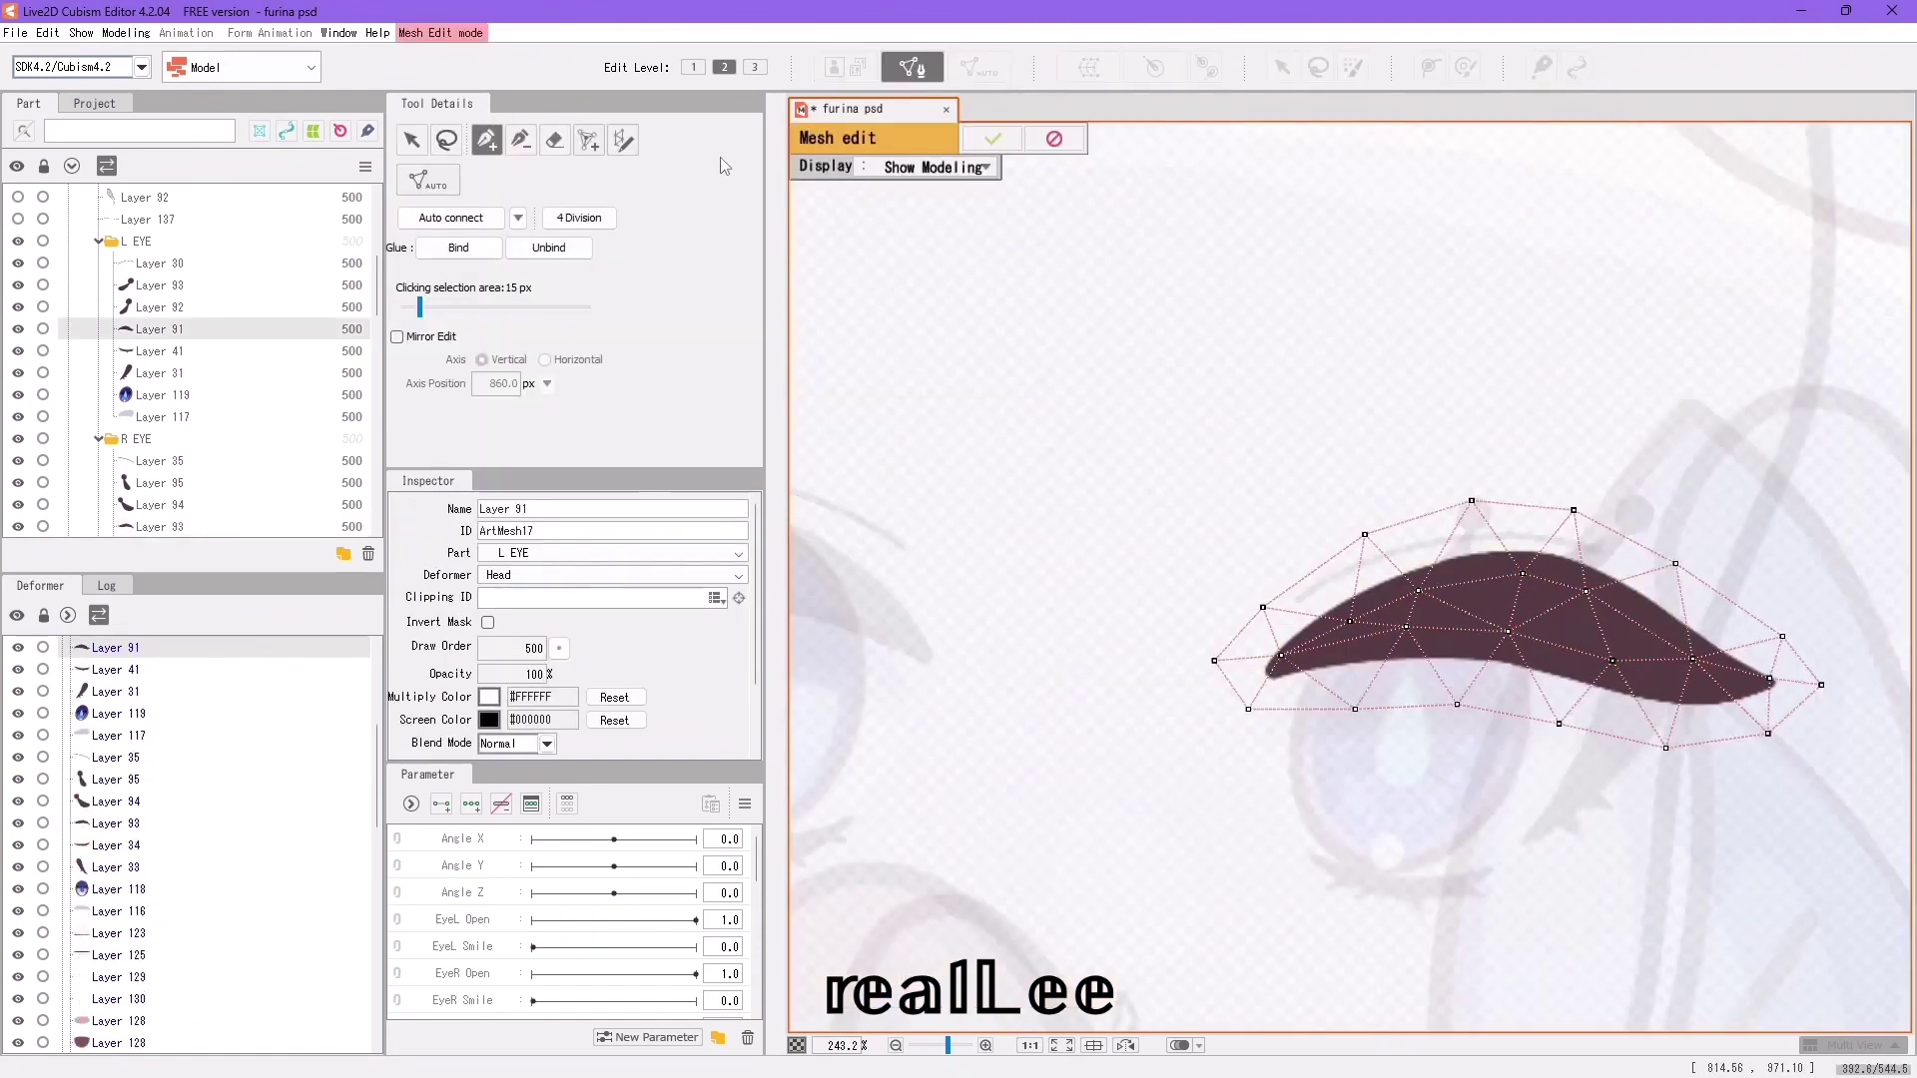
{"action": "scroll", "coordinate": [1713, 649], "scroll_direction": "up", "scroll_amount": 3}
{"action": "scroll", "coordinate": [847, 599], "scroll_direction": "down", "scroll_amount": 2}
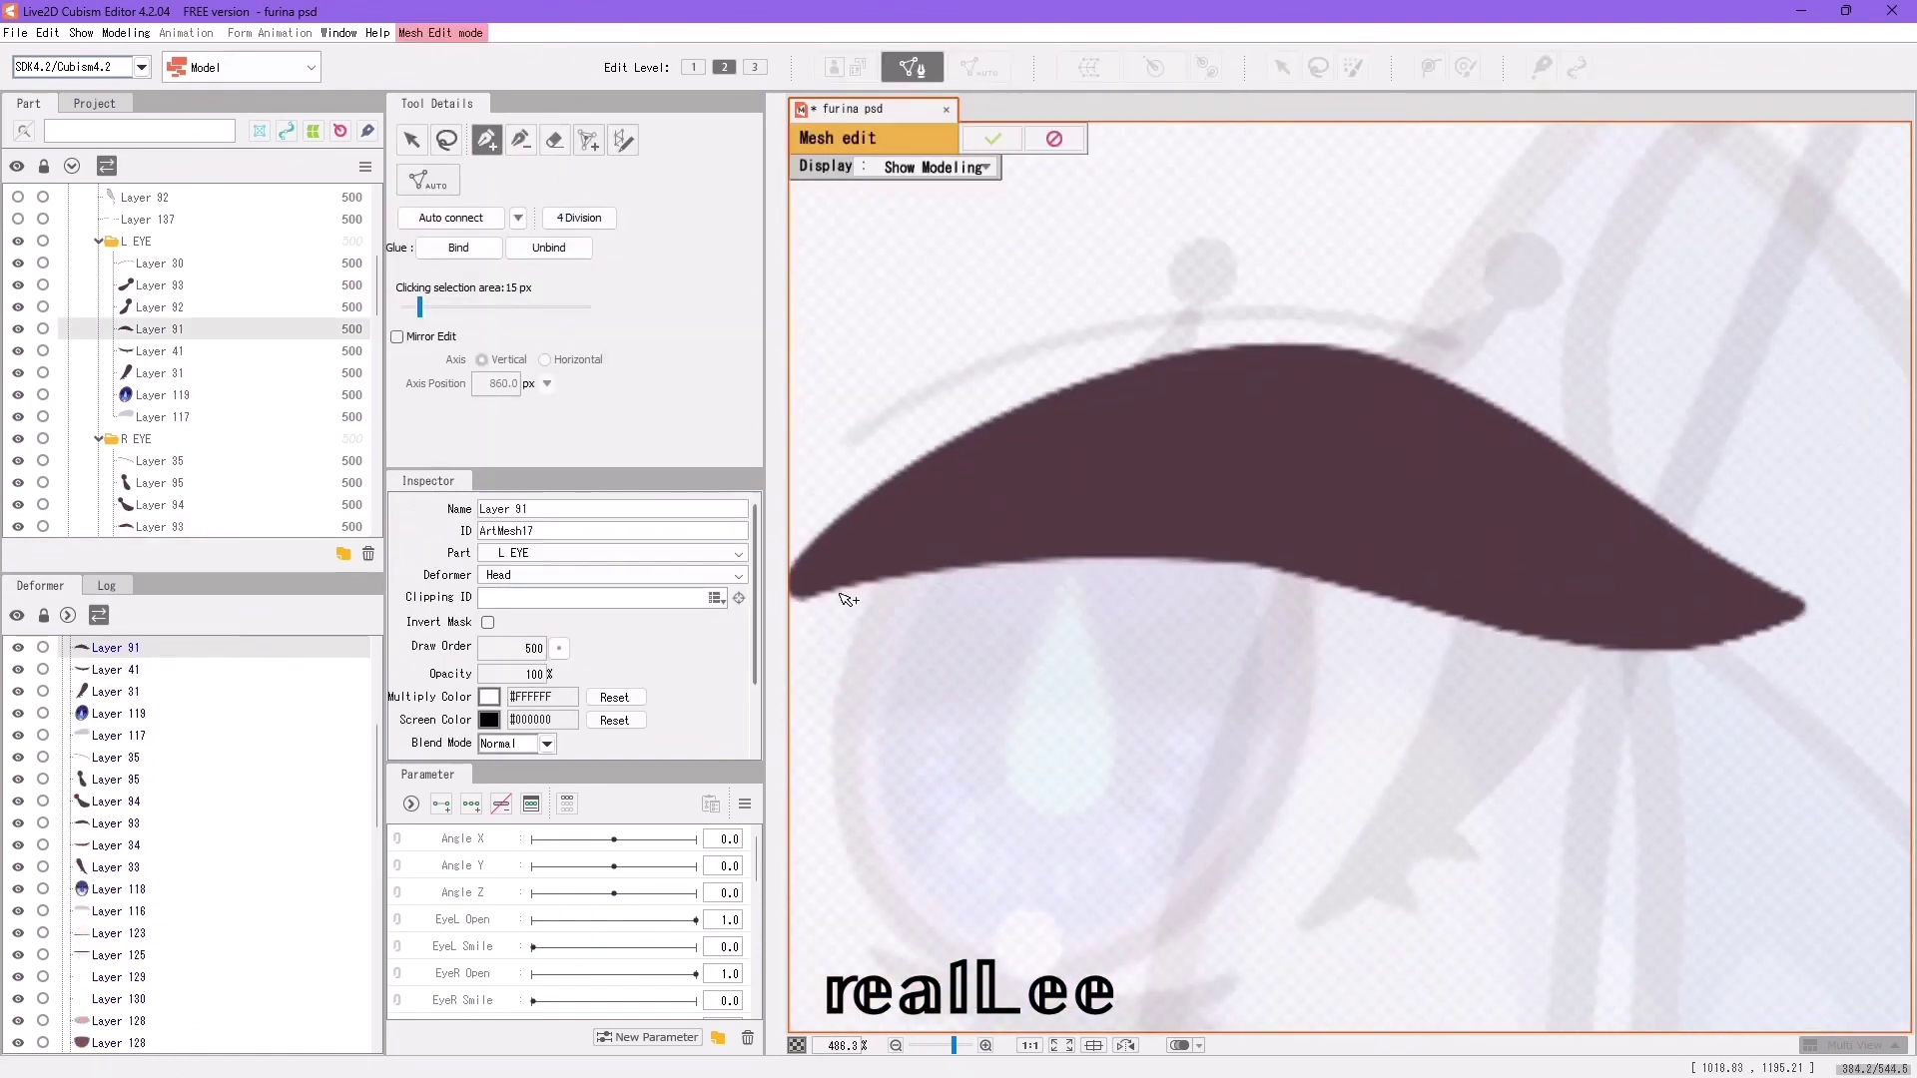
Place connected mesh vertices along the upper edge of Layer 91 from its inner tip towards its outer tip.
{"action": "left_click", "coordinate": [851, 601]}
{"action": "scroll", "coordinate": [871, 575], "scroll_direction": "up", "scroll_amount": 3}
{"action": "left_click_drag", "start_coordinate": [1068, 460], "coordinate": [952, 688]}
{"action": "left_click", "coordinate": [912, 650]}
{"action": "left_click", "coordinate": [974, 612]}
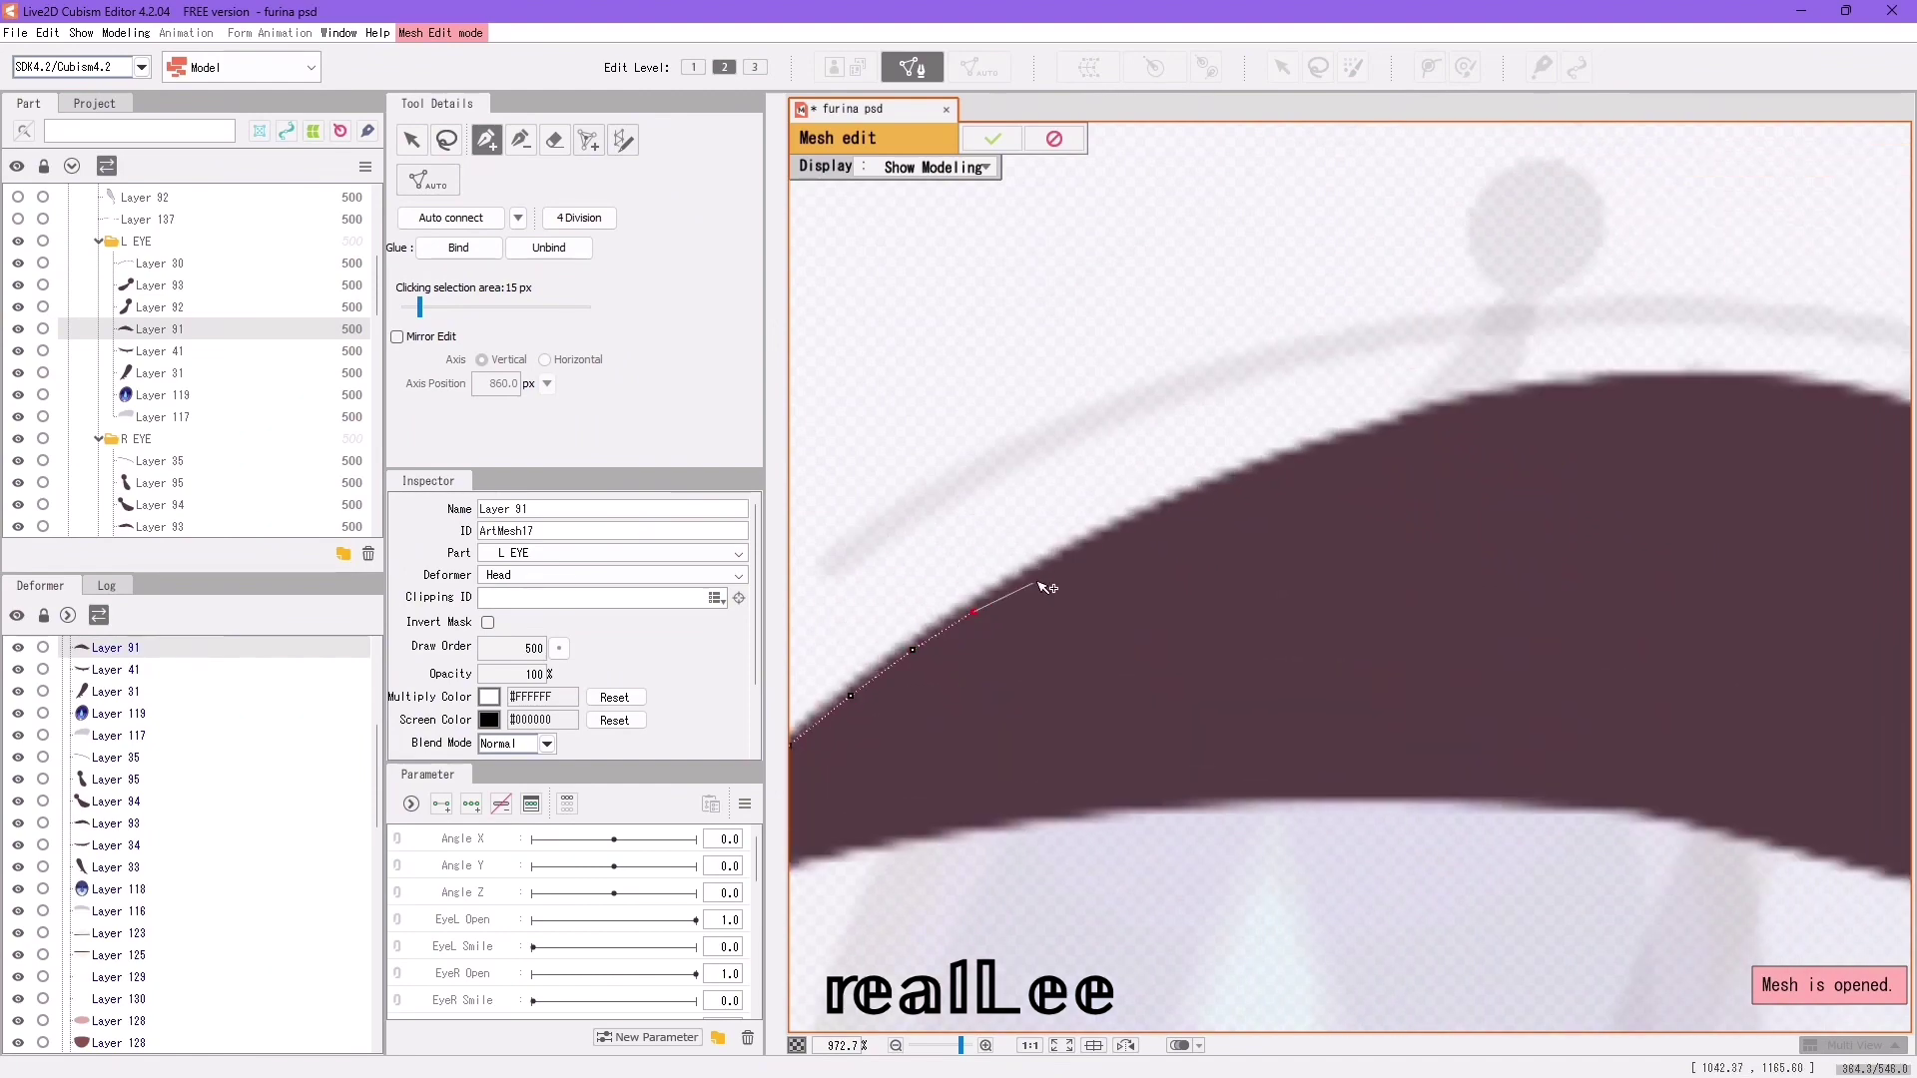
{"action": "left_click", "coordinate": [1231, 485]}
{"action": "left_click_drag", "start_coordinate": [1233, 486], "coordinate": [992, 606]}
{"action": "left_click", "coordinate": [1047, 584]}
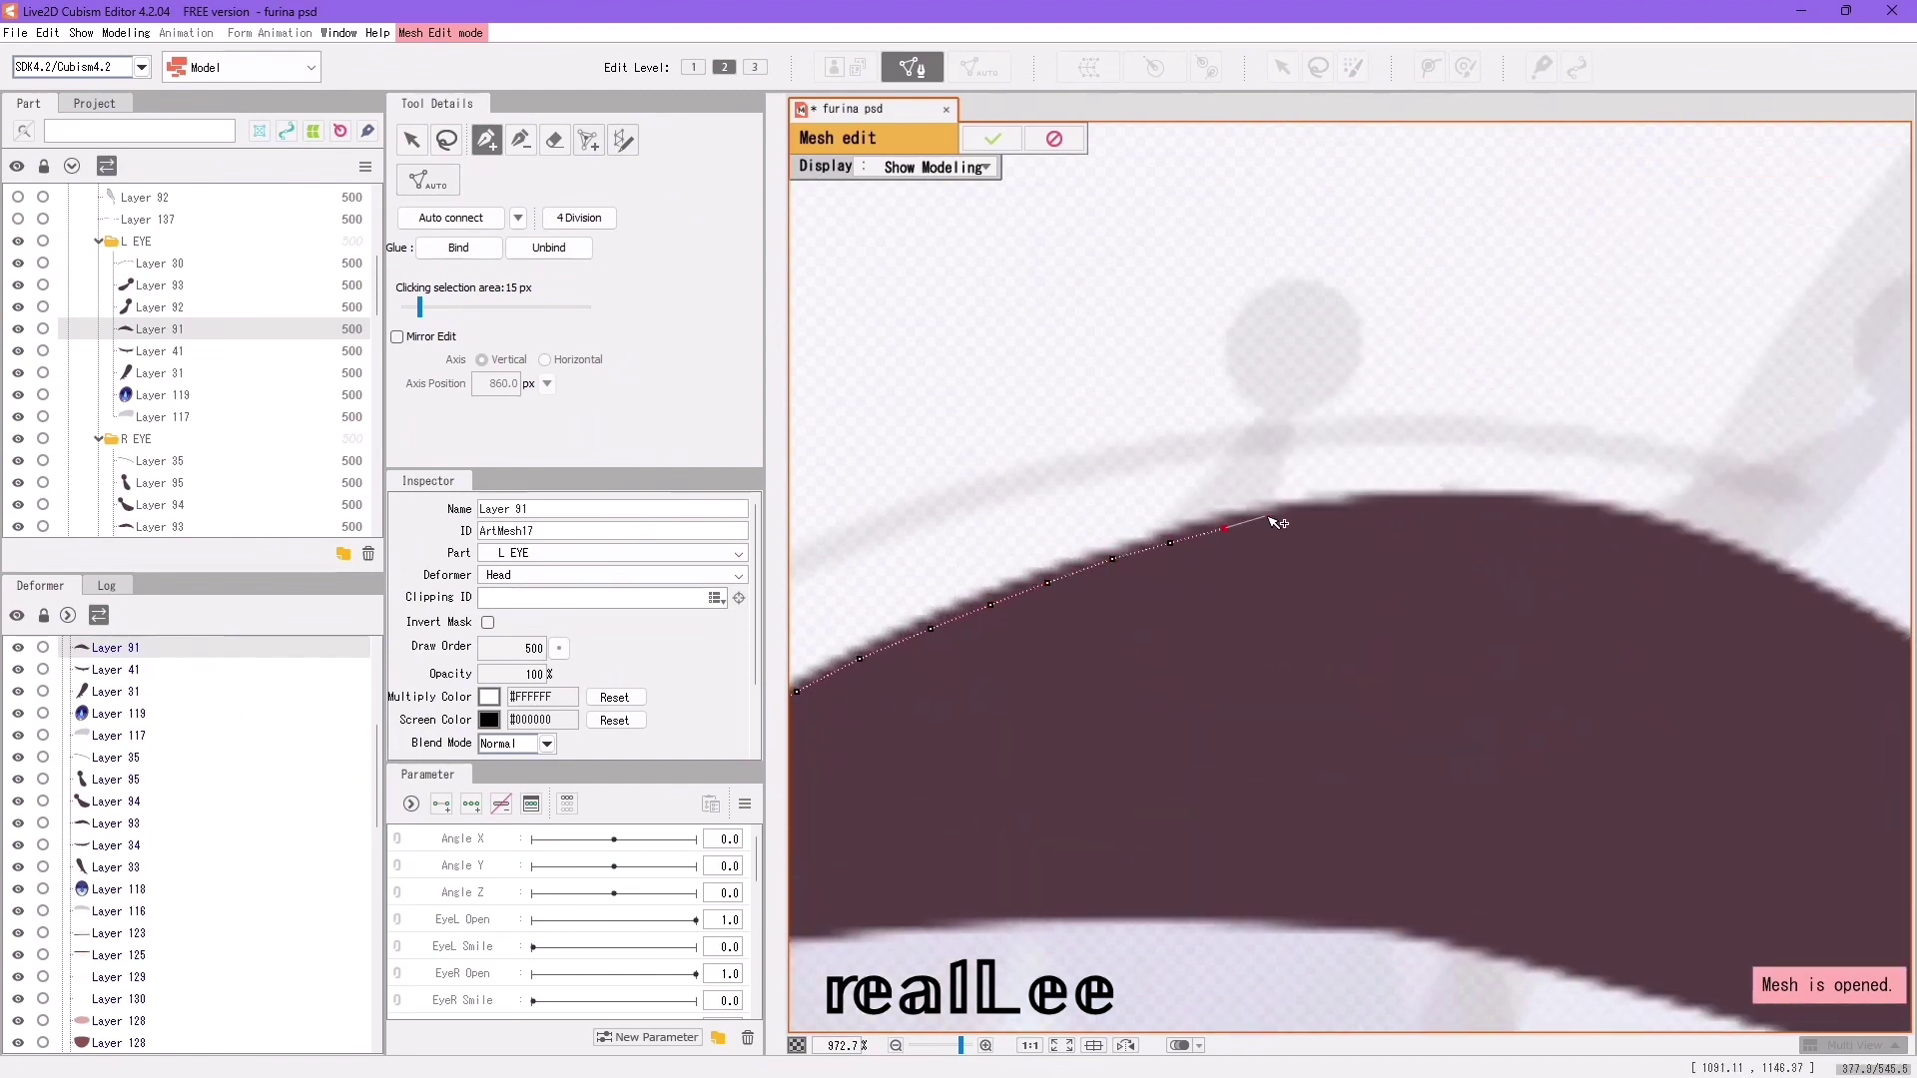
{"action": "left_click_drag", "start_coordinate": [1625, 525], "coordinate": [1138, 512]}
{"action": "left_click", "coordinate": [1167, 517]}
{"action": "left_click", "coordinate": [1233, 539]}
{"action": "left_click", "coordinate": [1290, 559]}
{"action": "left_click_drag", "start_coordinate": [1401, 599], "coordinate": [1197, 573]}
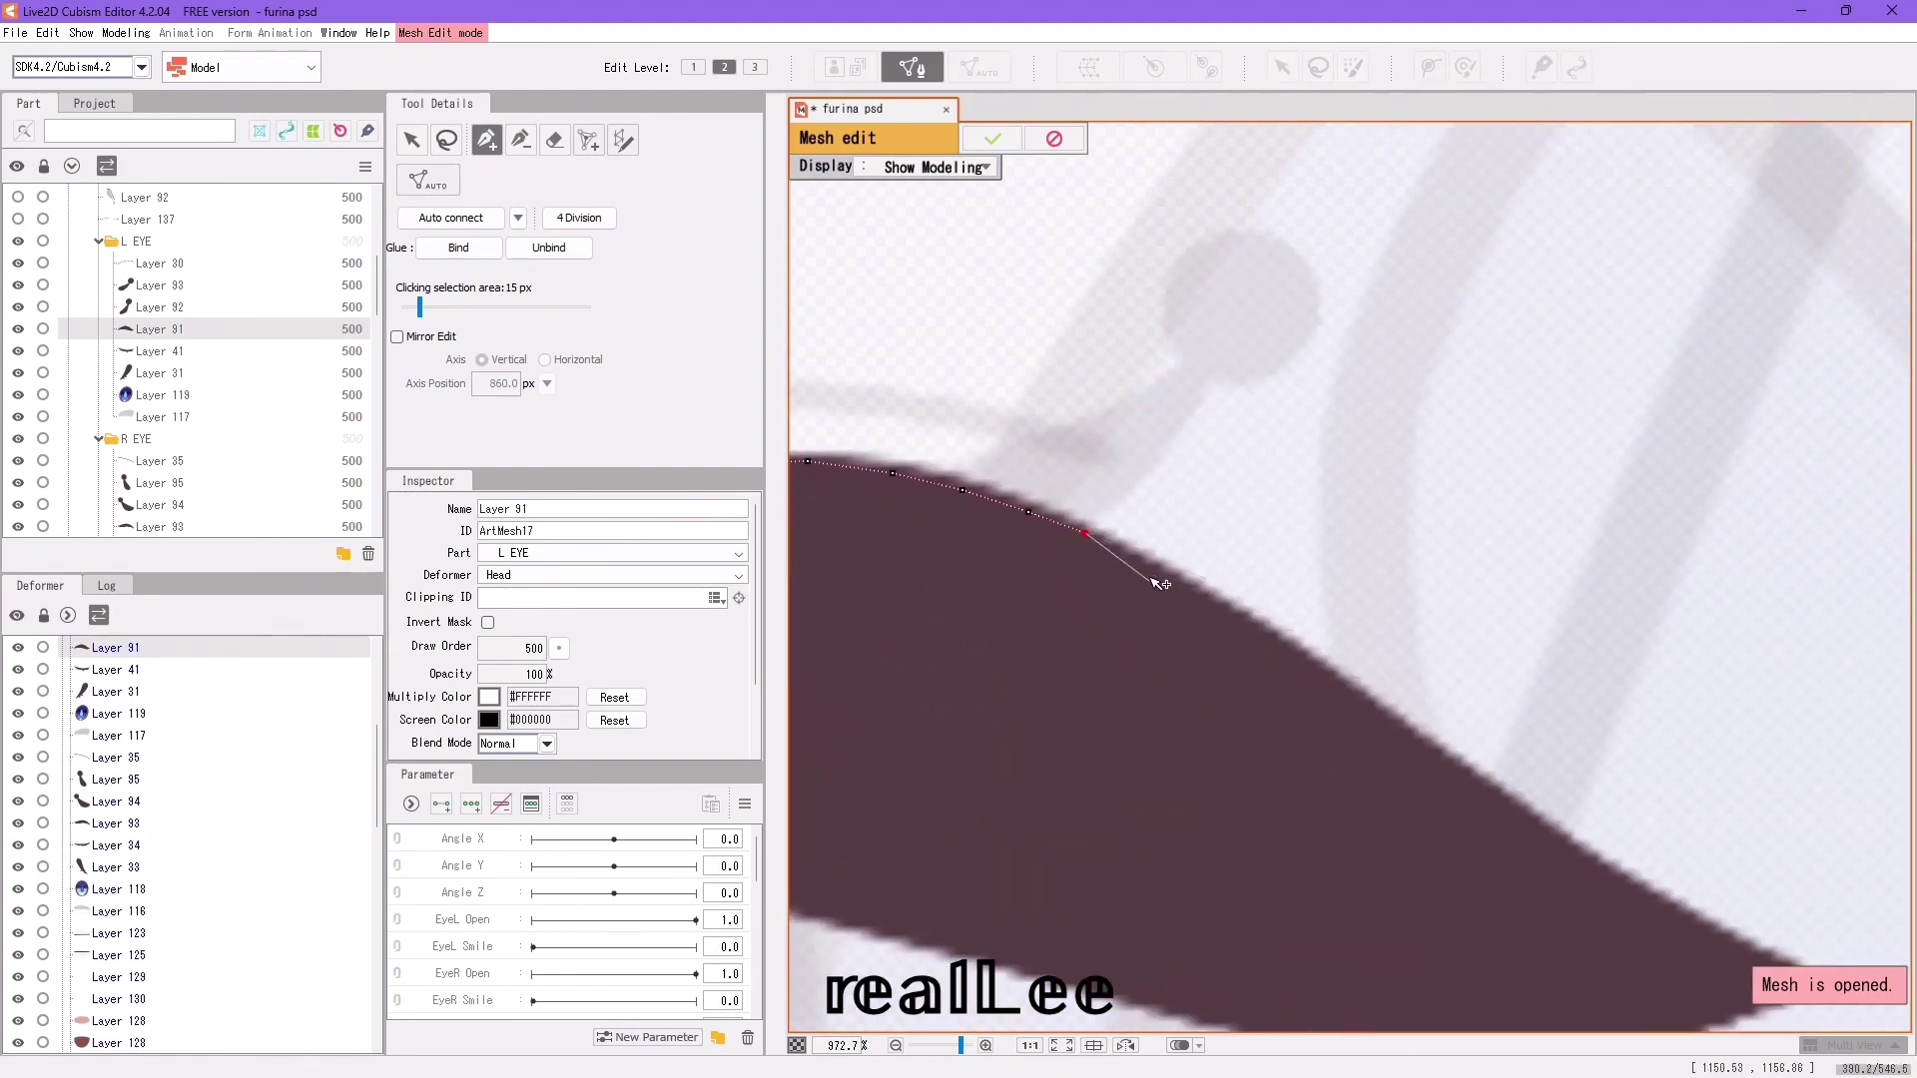
{"action": "left_click_drag", "start_coordinate": [1291, 647], "coordinate": [1176, 594]}
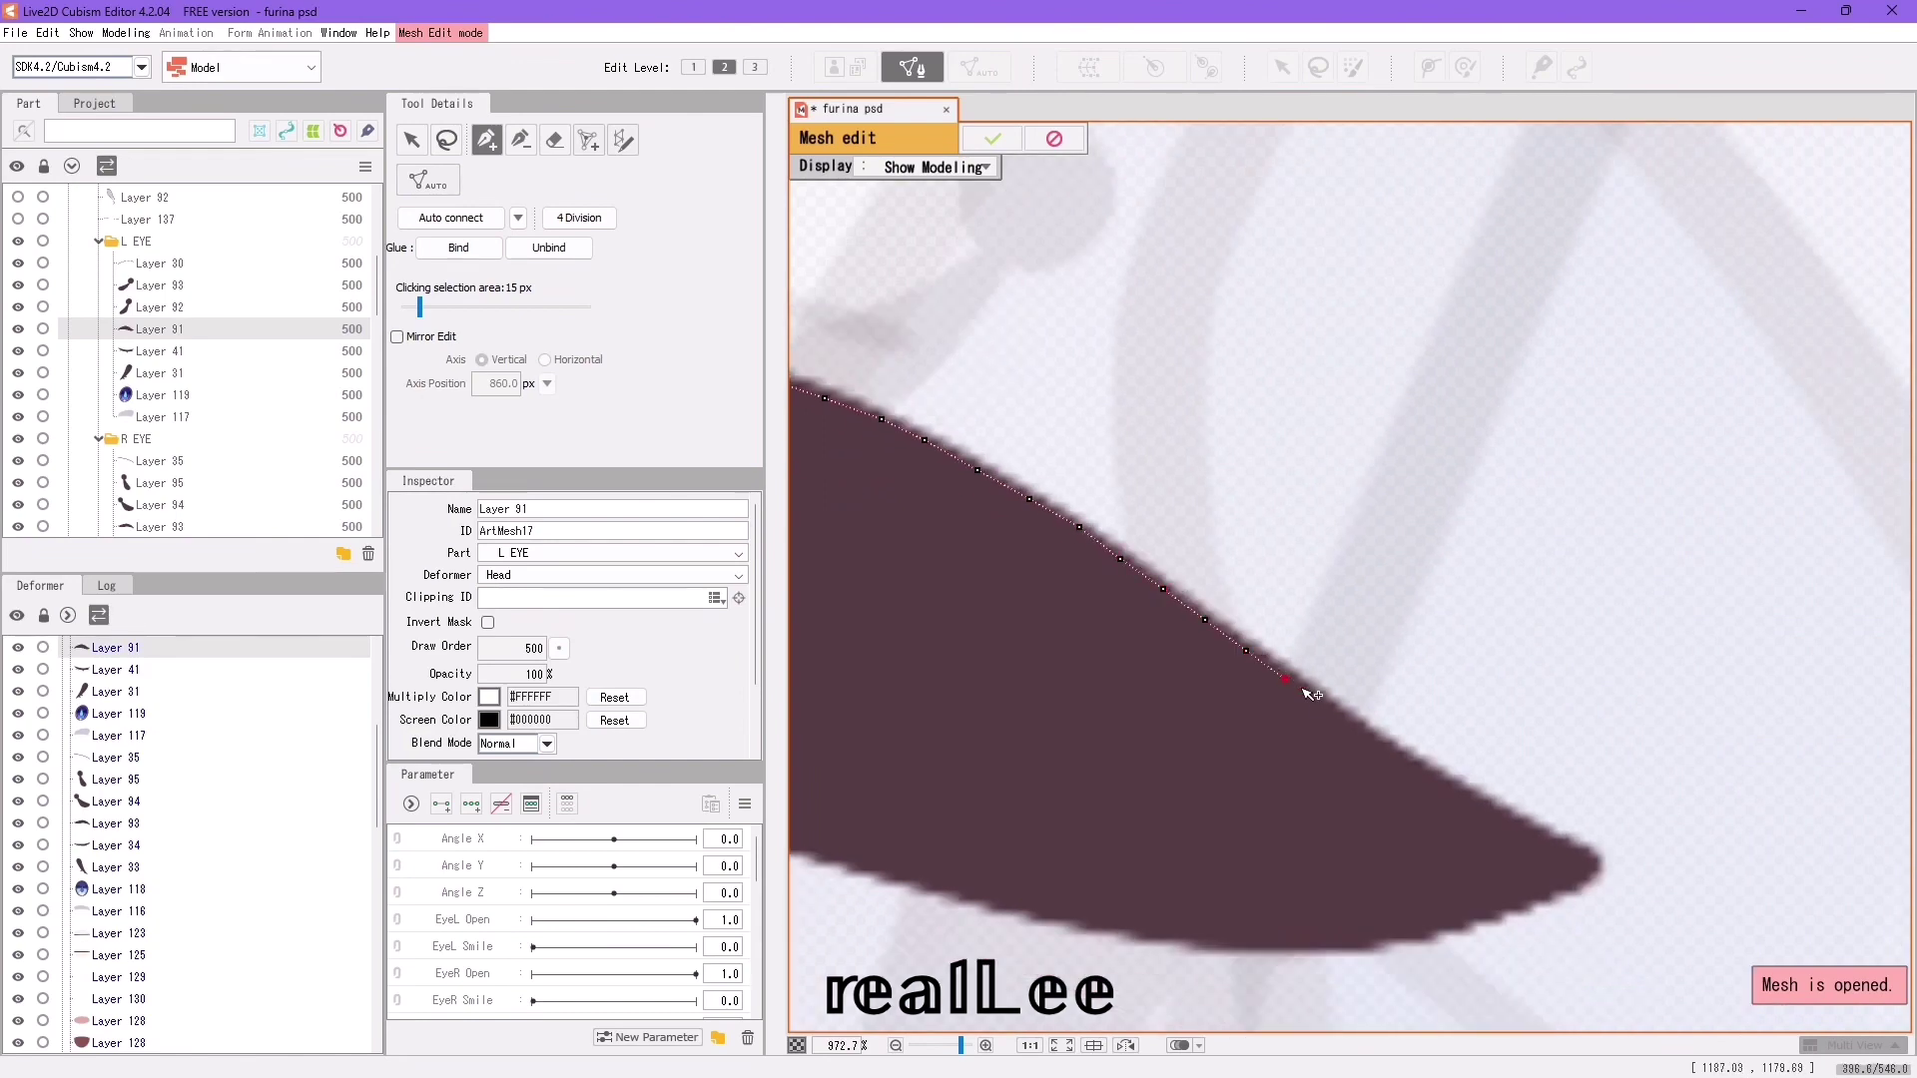
Place connected mesh vertices along the lower edge of Layer 91 back to its inner tip and auto-connect the outline.
{"action": "left_click", "coordinate": [1268, 938]}
{"action": "left_click", "coordinate": [1187, 932]}
{"action": "left_click_drag", "start_coordinate": [1168, 931], "coordinate": [1511, 928]}
{"action": "left_click", "coordinate": [1455, 919]}
{"action": "left_click_drag", "start_coordinate": [1239, 867], "coordinate": [1483, 891]}
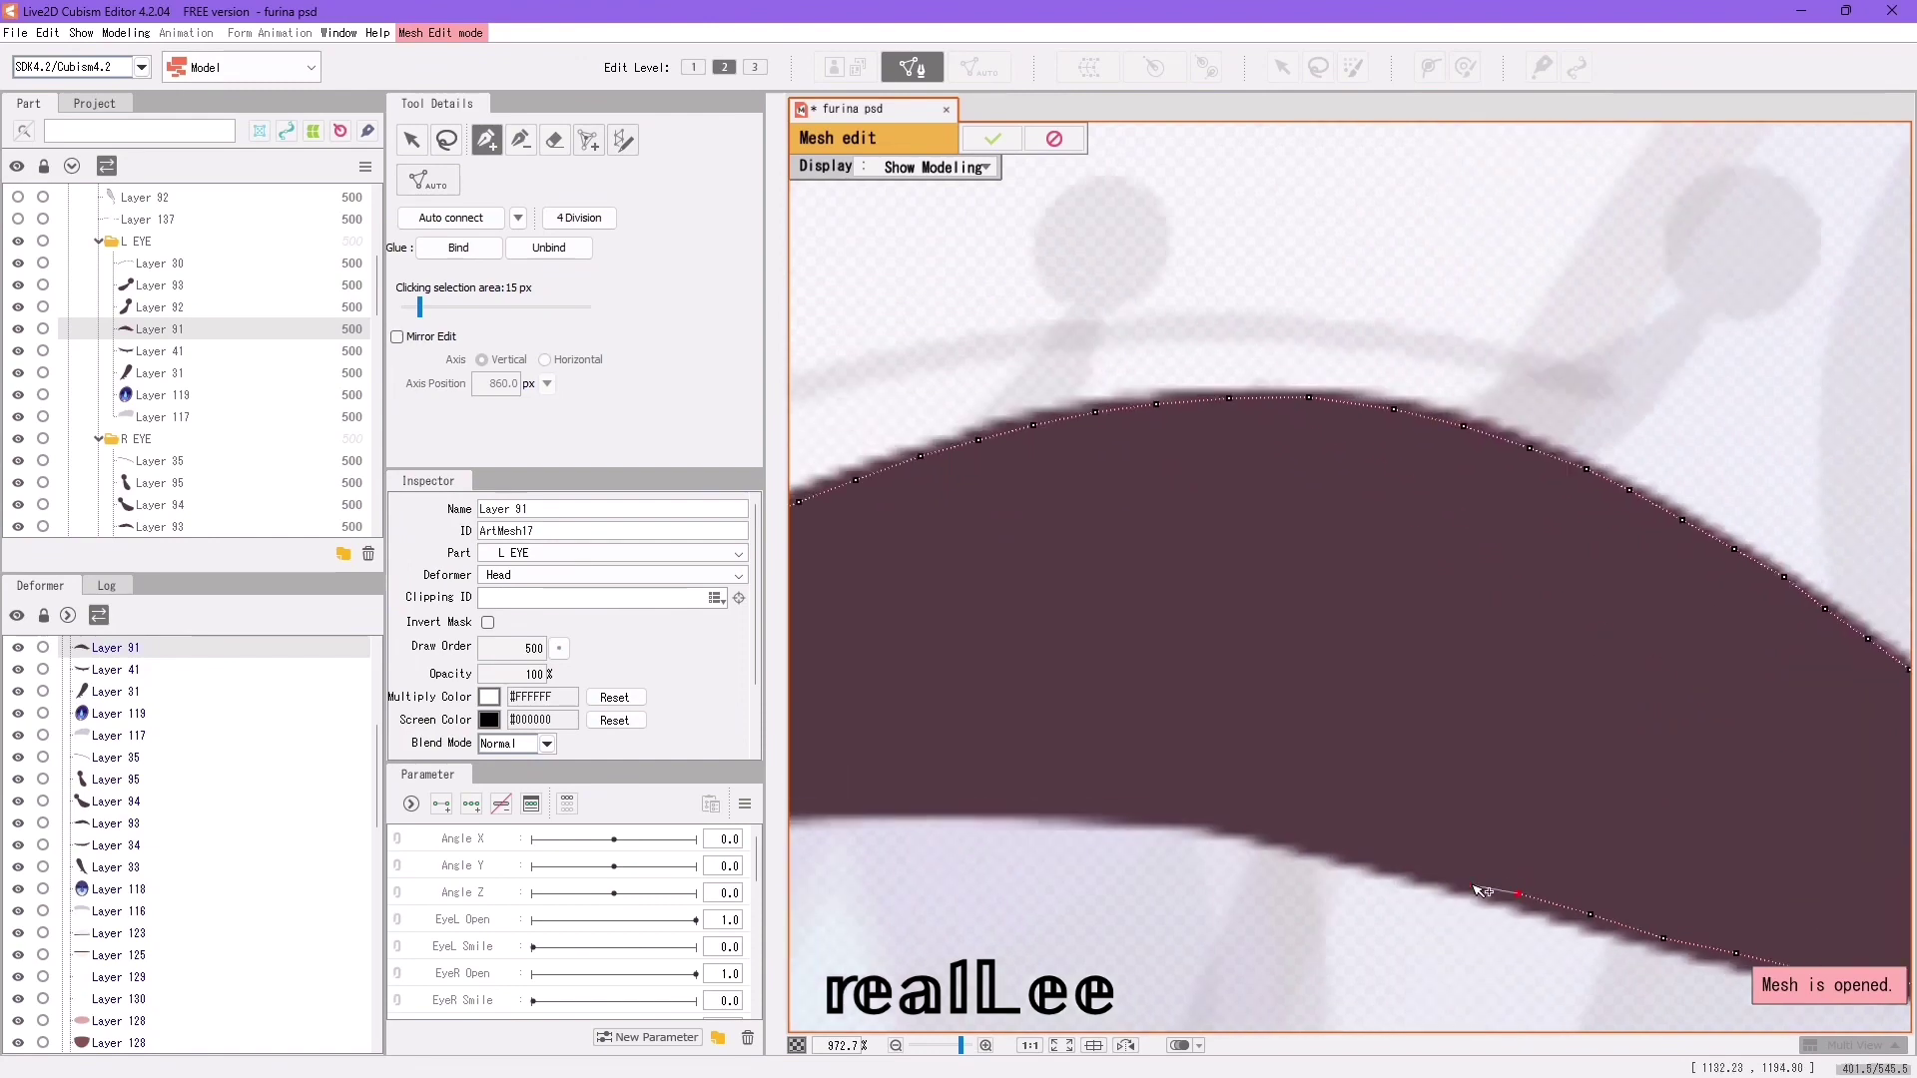
{"action": "left_click", "coordinate": [1301, 835]}
{"action": "left_click", "coordinate": [1209, 819]}
{"action": "left_click_drag", "start_coordinate": [1145, 813], "coordinate": [1487, 823]}
{"action": "left_click", "coordinate": [1464, 822]}
{"action": "left_click", "coordinate": [1365, 812]}
{"action": "left_click", "coordinate": [1282, 810]}
{"action": "left_click", "coordinate": [1183, 810]}
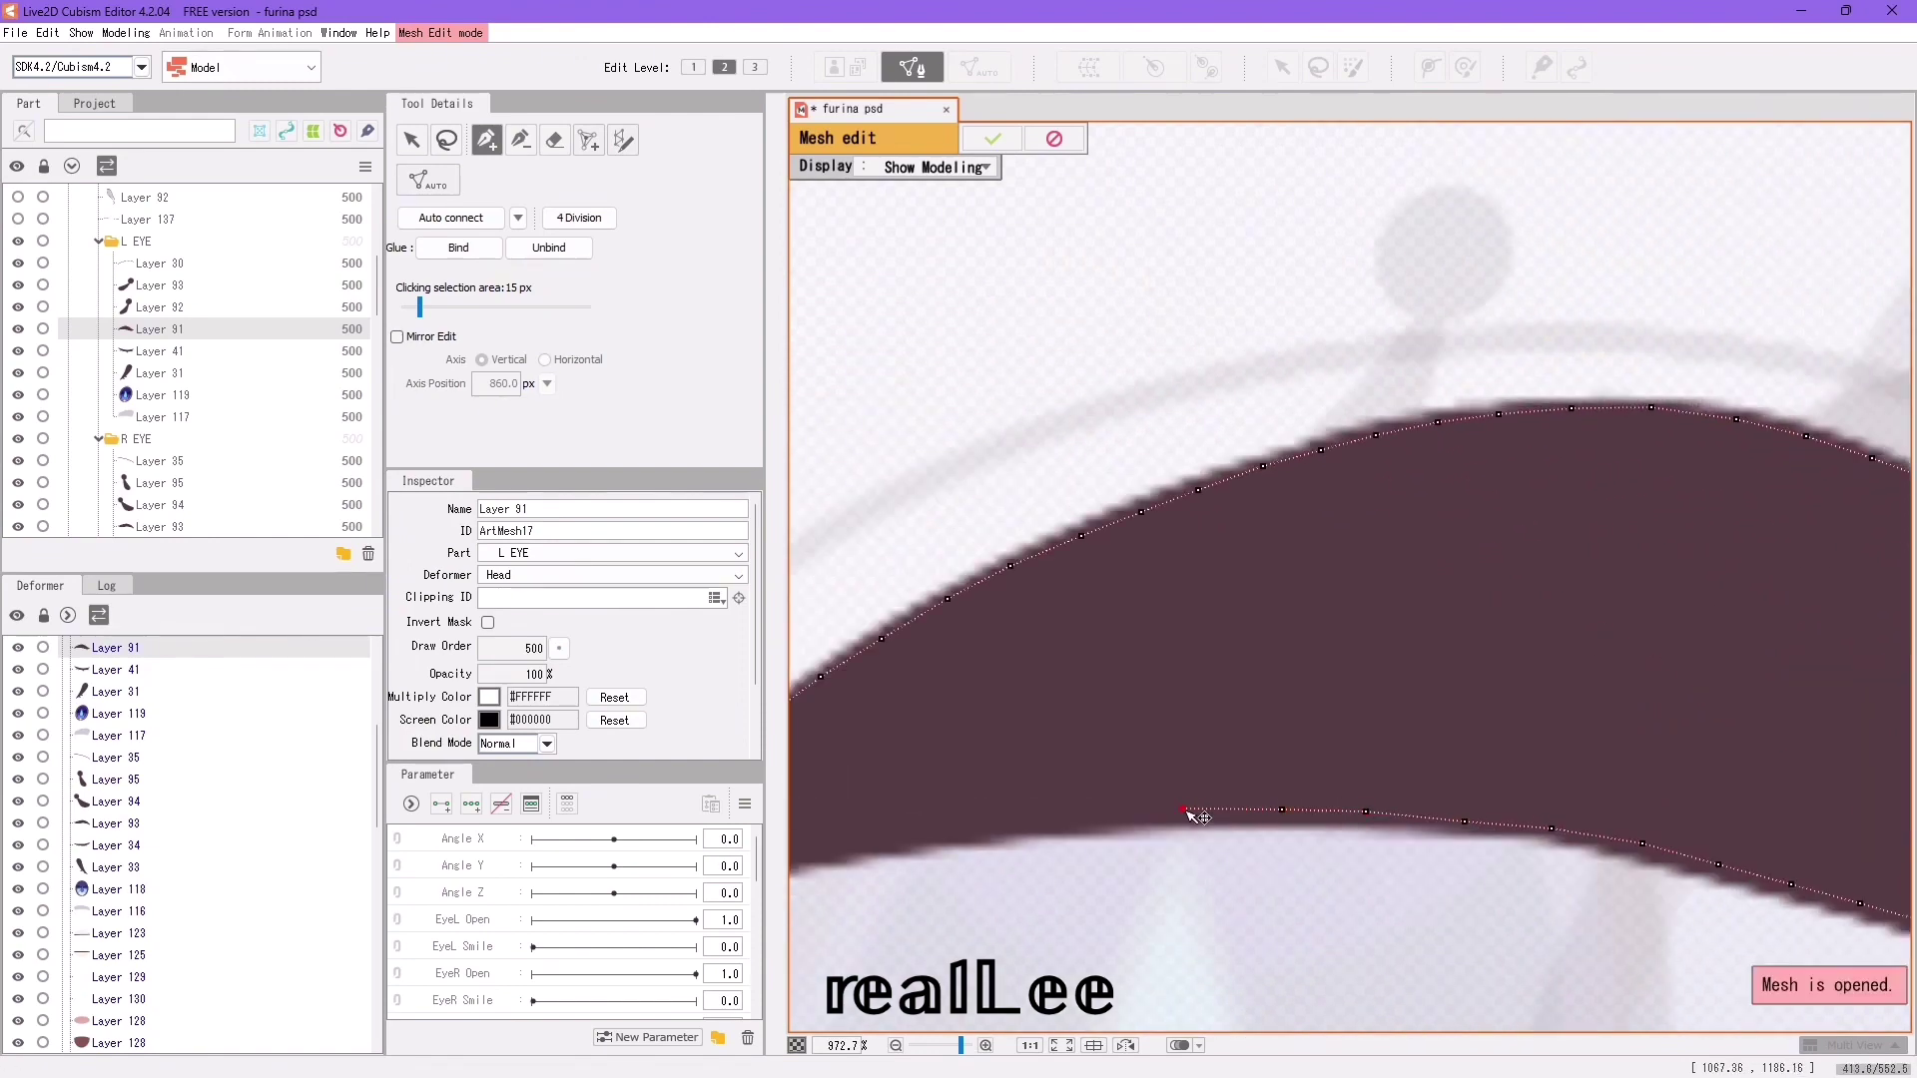
{"action": "left_click", "coordinate": [1187, 817]}
{"action": "left_click_drag", "start_coordinate": [1168, 821], "coordinate": [1501, 807]}
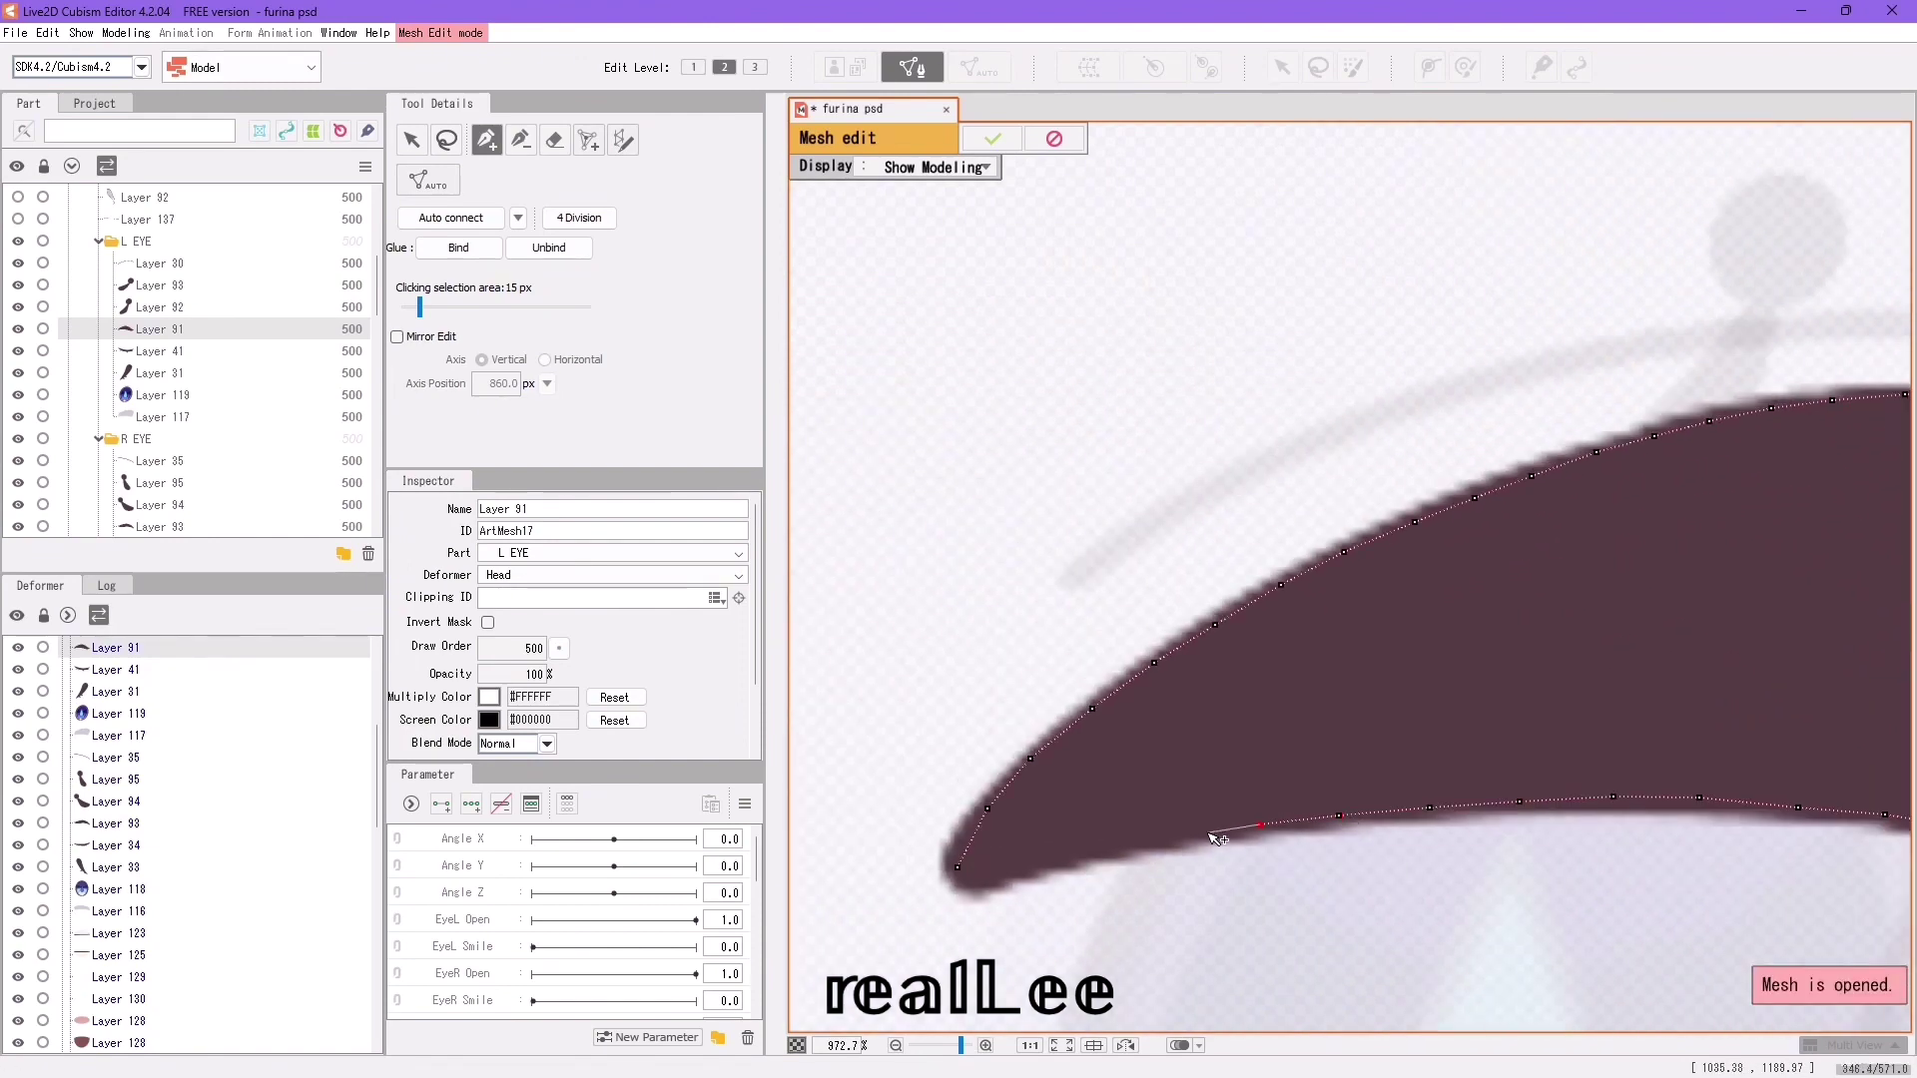
{"action": "left_click", "coordinate": [956, 878]}
{"action": "left_click", "coordinate": [451, 218]}
Place an outer row of mesh vertices just above Layer 91's upper edge, from its inner tip towards its outer tip.
{"action": "left_click", "coordinate": [923, 908]}
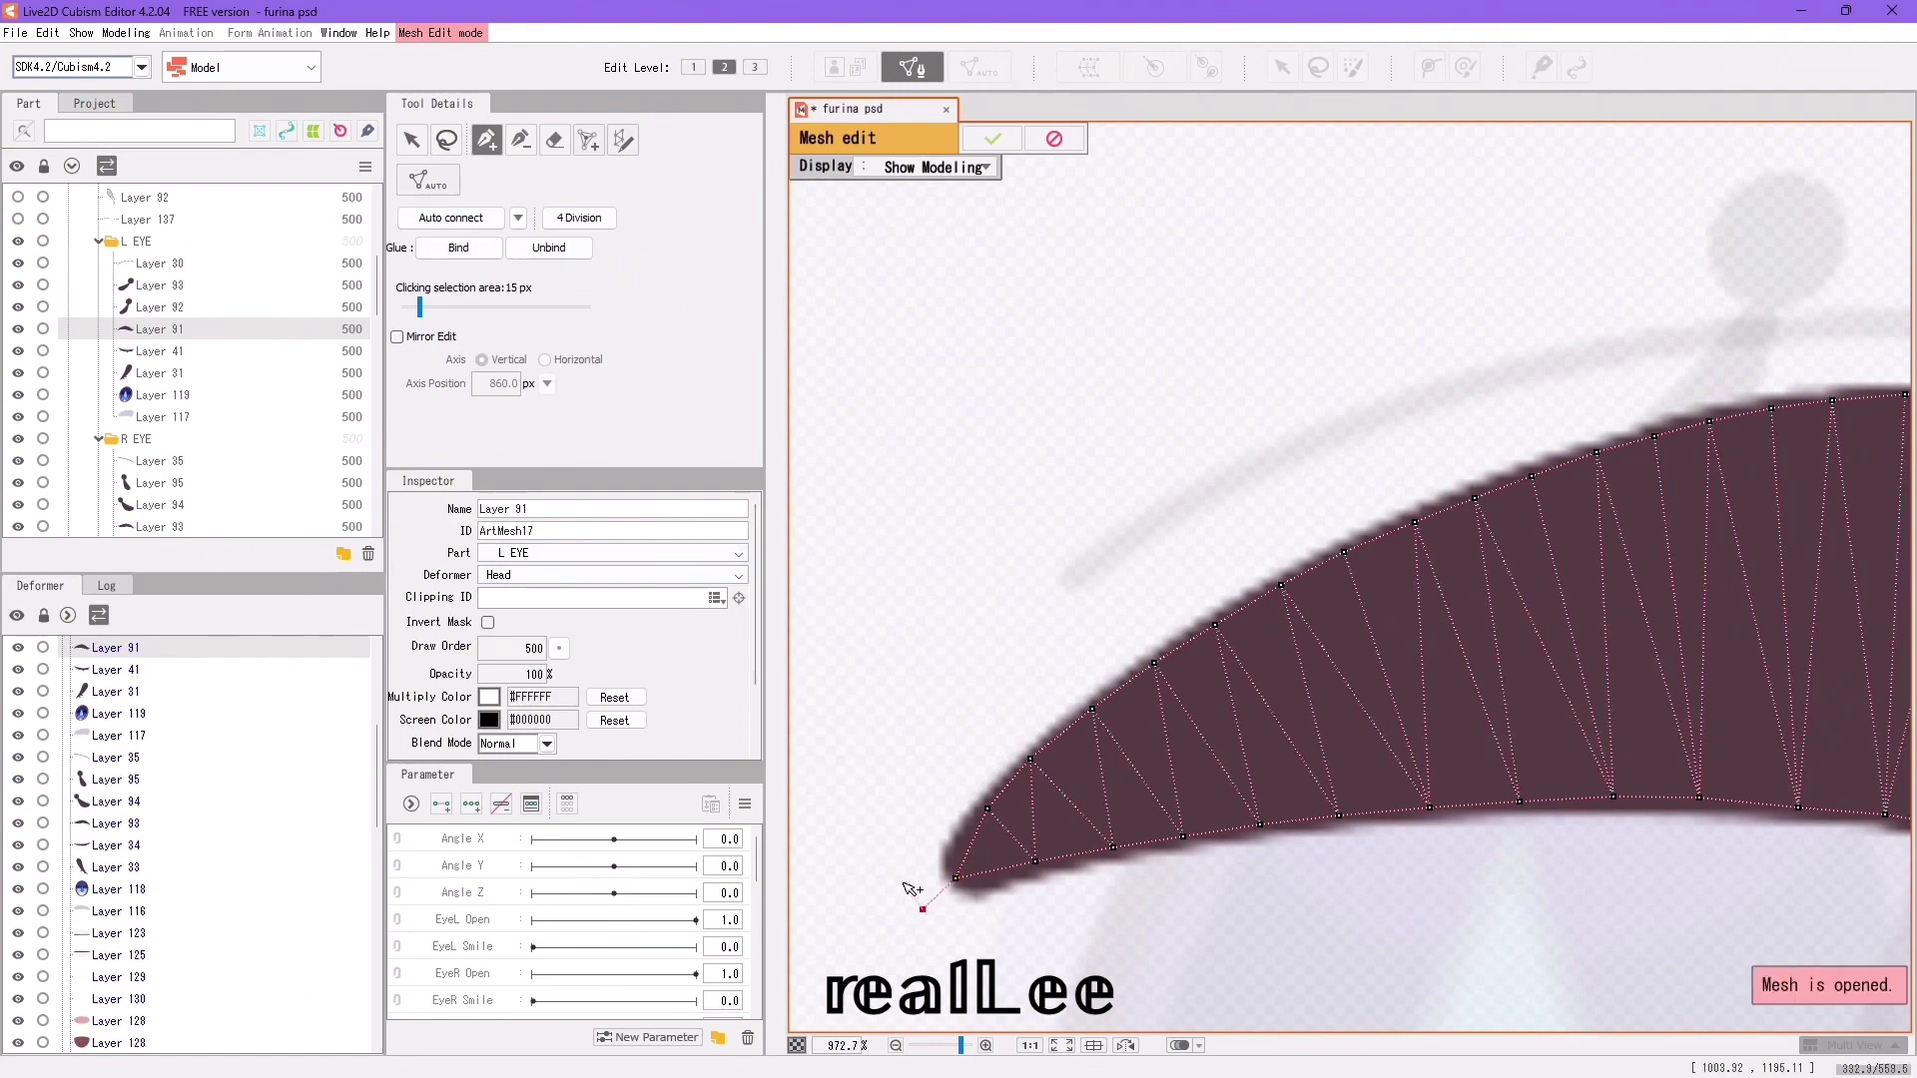
{"action": "left_click_drag", "start_coordinate": [1174, 622], "coordinate": [1037, 672]}
{"action": "left_click", "coordinate": [1033, 655]}
{"action": "left_click", "coordinate": [1097, 616]}
{"action": "left_click", "coordinate": [1154, 588]}
{"action": "left_click", "coordinate": [1219, 555]}
{"action": "left_click", "coordinate": [1286, 521]}
{"action": "left_click_drag", "start_coordinate": [1346, 523], "coordinate": [1040, 624]}
{"action": "left_click", "coordinate": [1066, 593]}
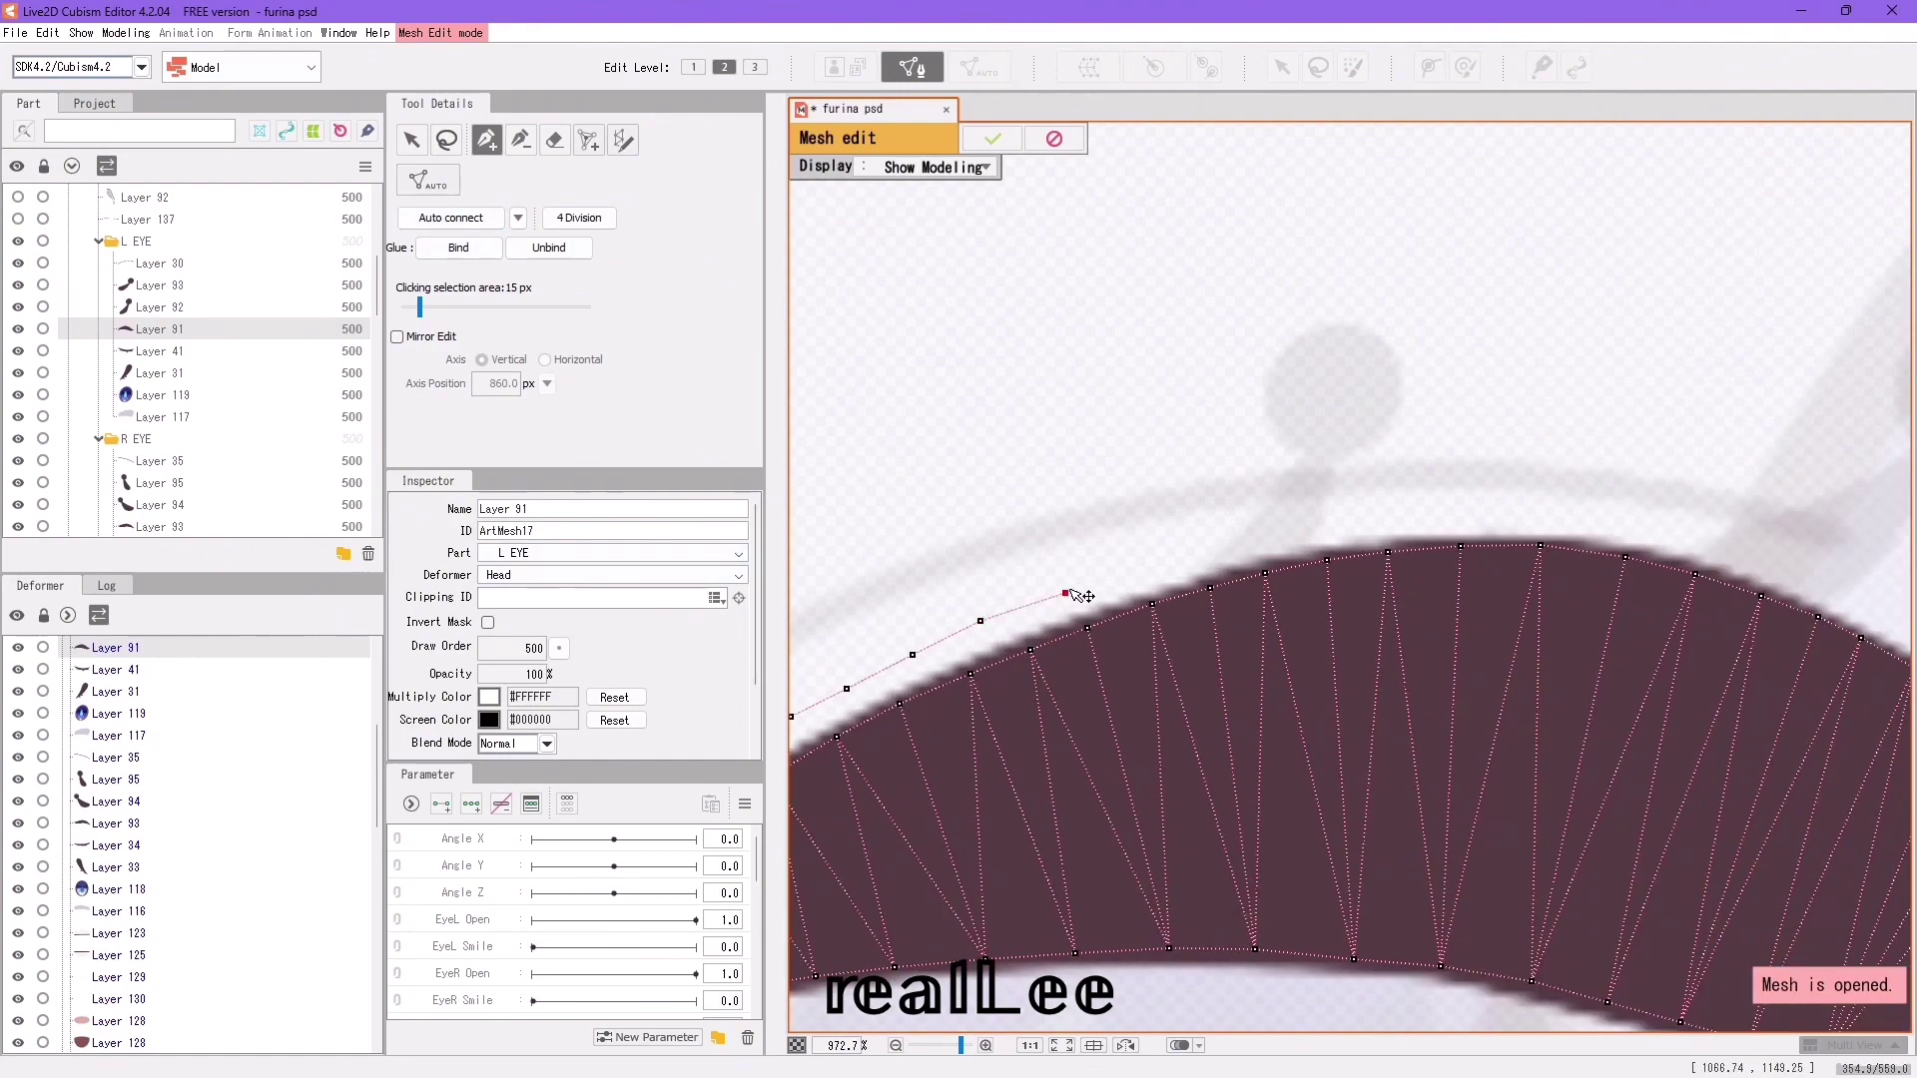
{"action": "left_click_drag", "start_coordinate": [1347, 524], "coordinate": [1006, 634]}
{"action": "left_click", "coordinate": [1036, 615]}
{"action": "left_click", "coordinate": [1111, 611]}
{"action": "left_click", "coordinate": [1186, 612]}
{"action": "left_click", "coordinate": [1261, 618]}
{"action": "left_click", "coordinate": [1335, 629]}
{"action": "left_click_drag", "start_coordinate": [1365, 642], "coordinate": [1038, 580]}
{"action": "left_click", "coordinate": [1082, 585]}
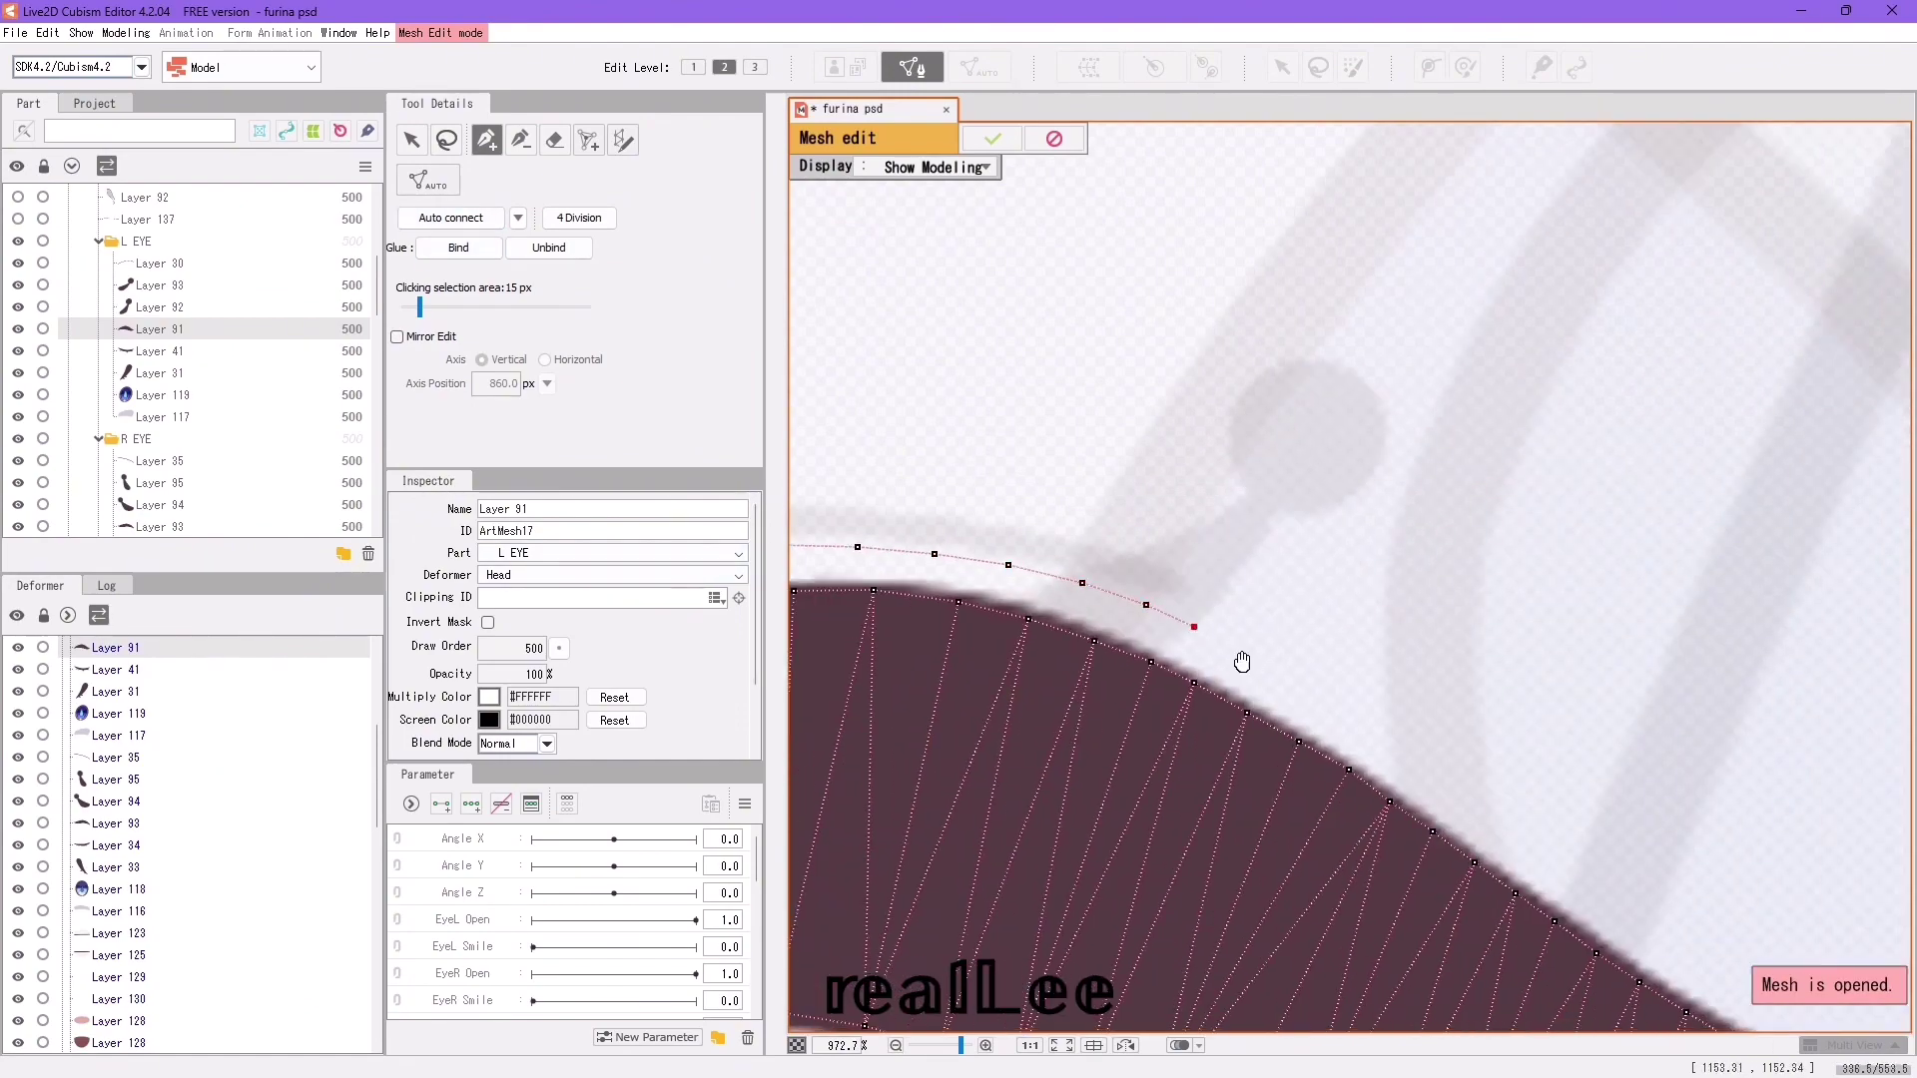
{"action": "left_click_drag", "start_coordinate": [1257, 640], "coordinate": [1090, 576]}
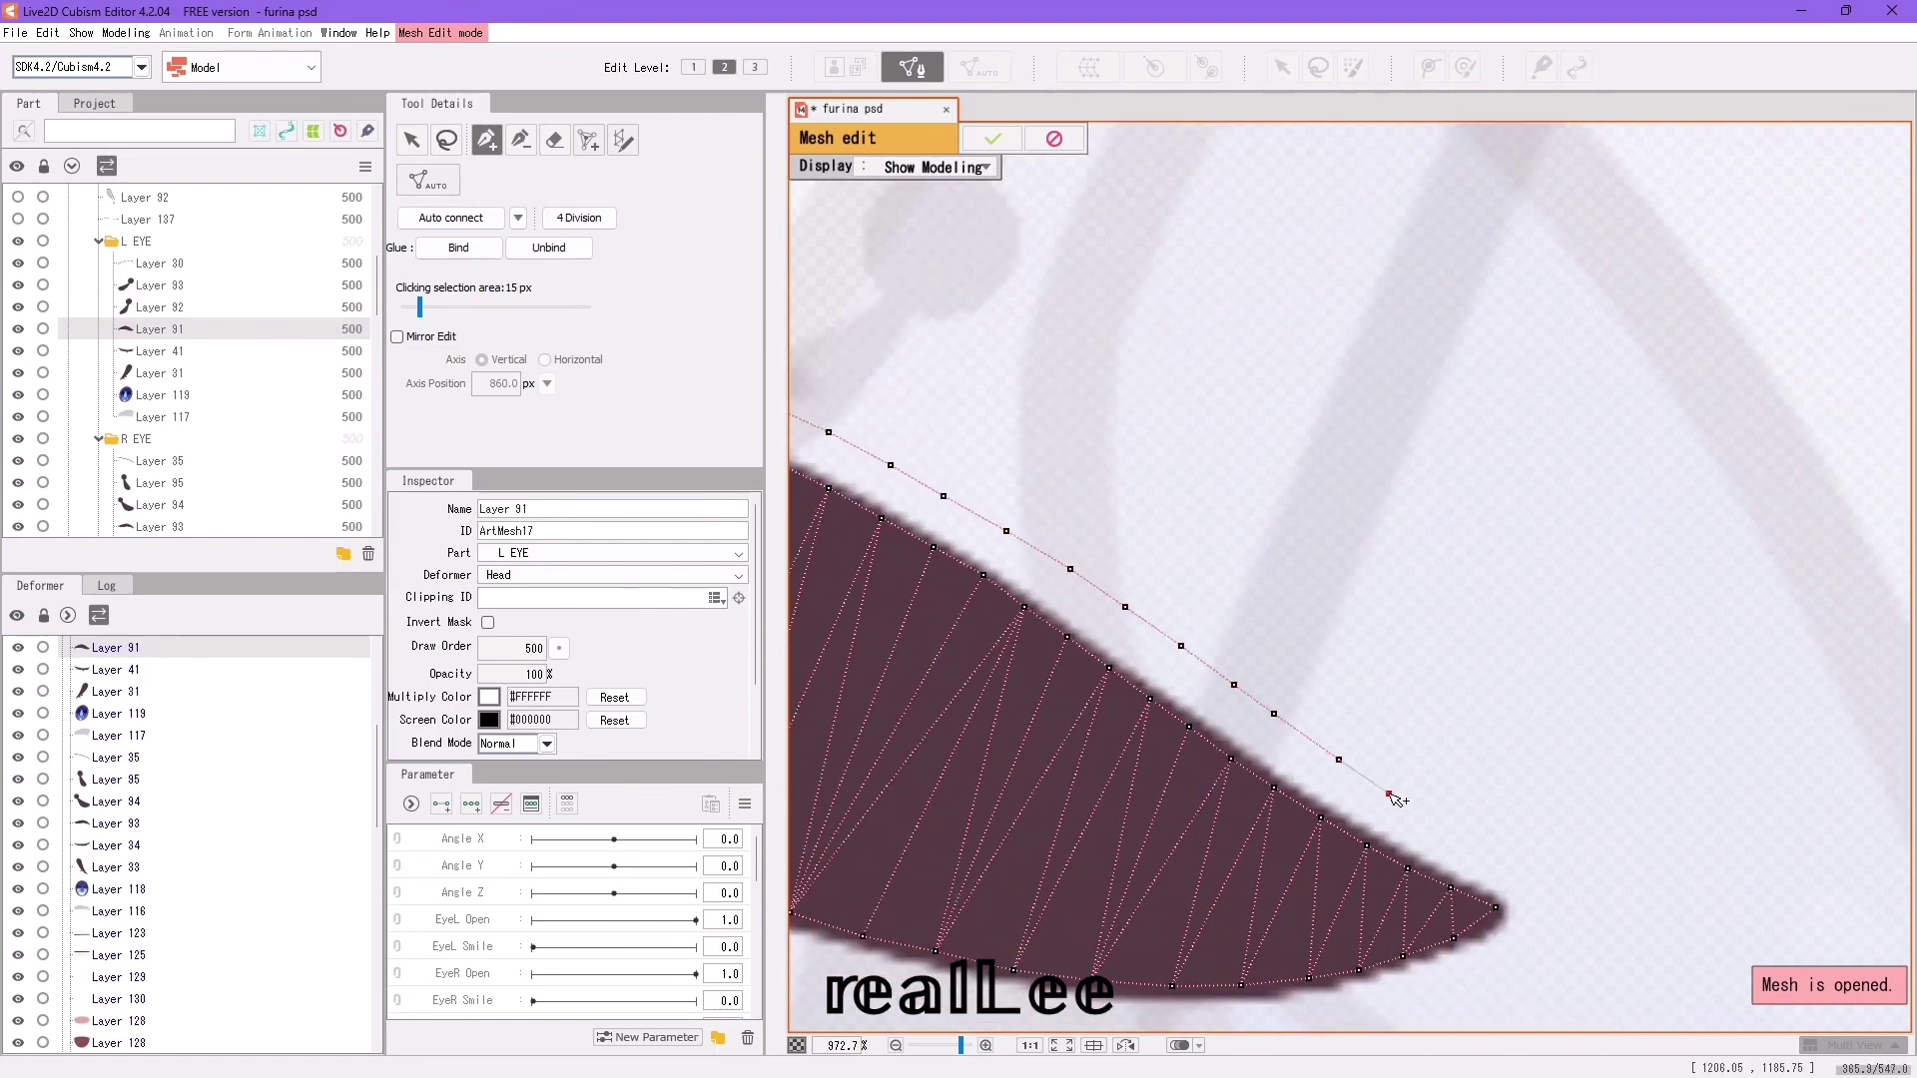
Complete the outer vertex ring around the outer tip and beneath Layer 91's lower edge, auto-connect it and apply the mesh.
{"action": "left_click", "coordinate": [1496, 979]}
{"action": "left_click", "coordinate": [1445, 1015]}
{"action": "left_click", "coordinate": [1396, 1030]}
{"action": "left_click_drag", "start_coordinate": [1451, 1022], "coordinate": [1668, 777]}
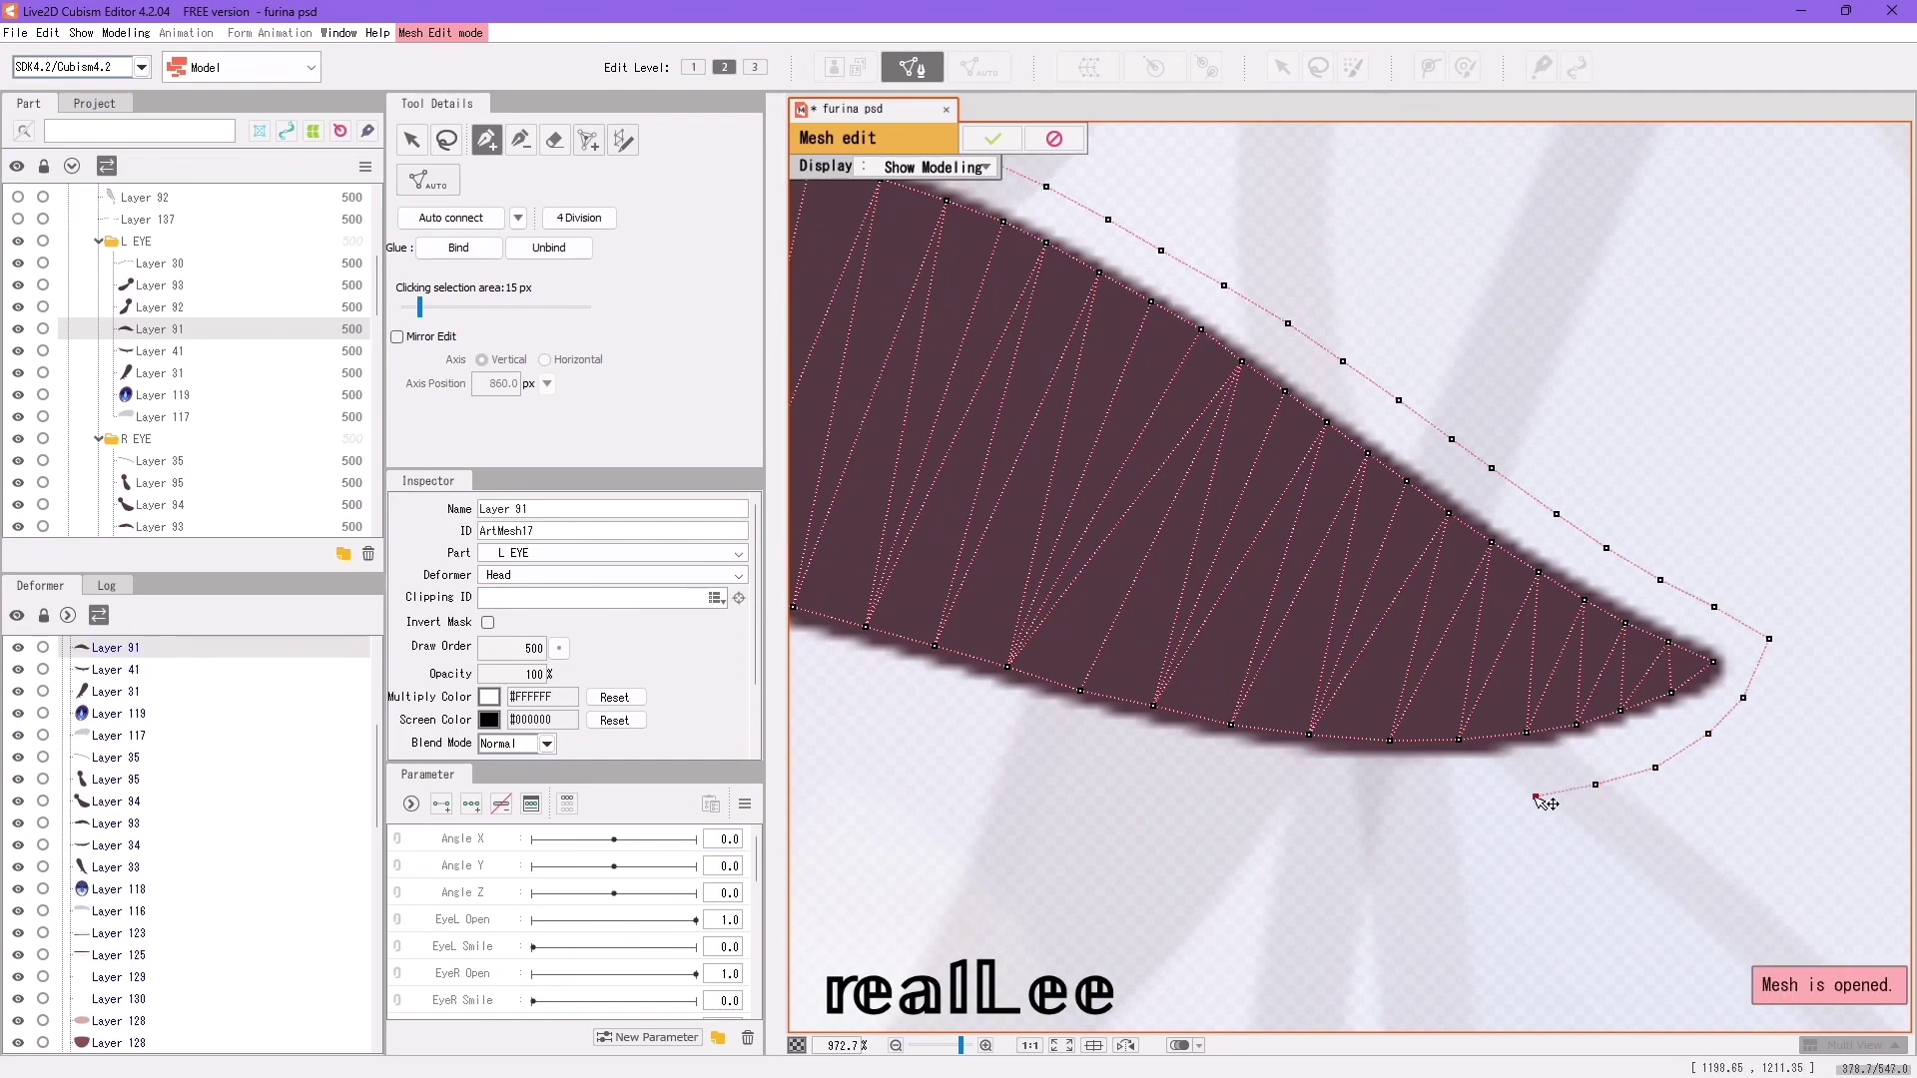
{"action": "left_click_drag", "start_coordinate": [1338, 797], "coordinate": [1556, 839]}
{"action": "left_click", "coordinate": [1479, 824]}
{"action": "left_click", "coordinate": [1410, 813]}
{"action": "left_click_drag", "start_coordinate": [1203, 762], "coordinate": [1519, 848]}
{"action": "left_click", "coordinate": [1397, 819]}
{"action": "left_click", "coordinate": [1337, 812]}
{"action": "left_click", "coordinate": [1276, 806]}
{"action": "left_click", "coordinate": [1211, 801]}
{"action": "left_click", "coordinate": [1144, 798]}
{"action": "left_click_drag", "start_coordinate": [1141, 797], "coordinate": [1413, 820]}
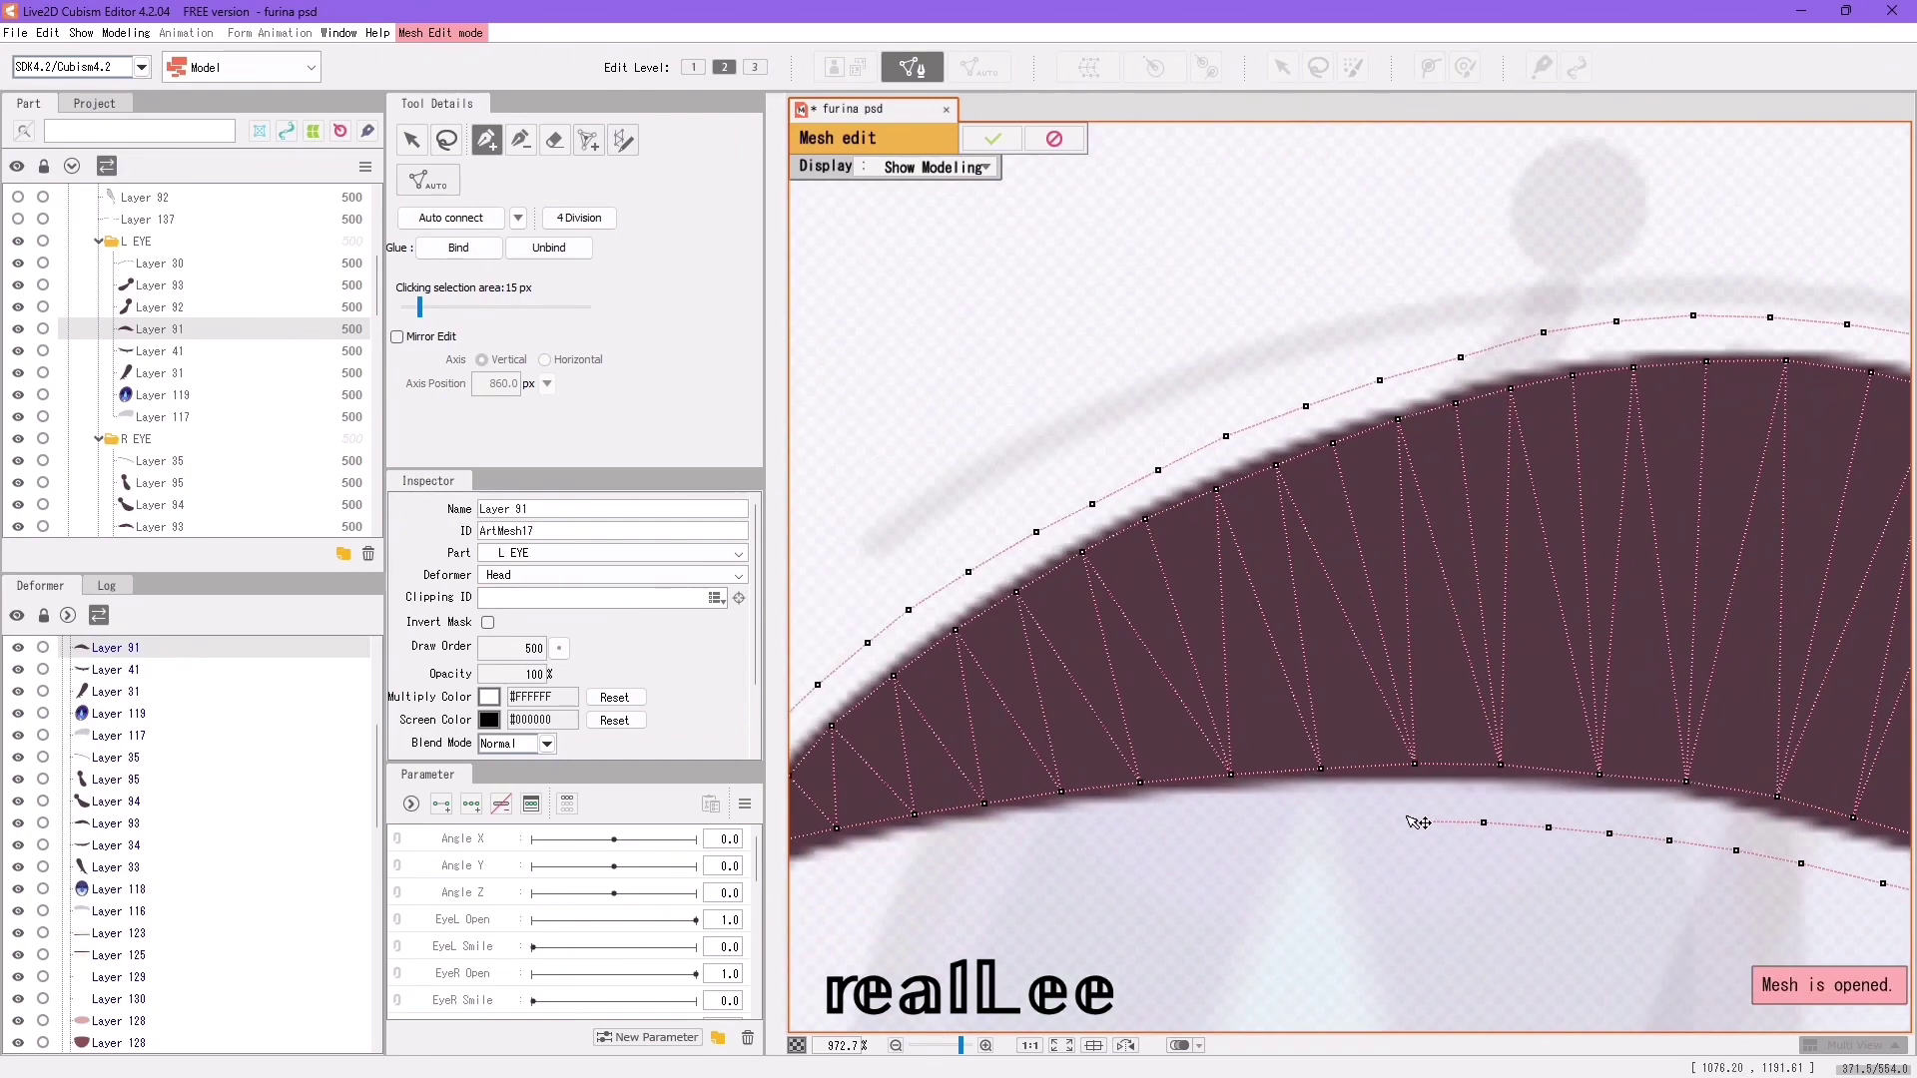
{"action": "left_click_drag", "start_coordinate": [1247, 824], "coordinate": [1387, 837]}
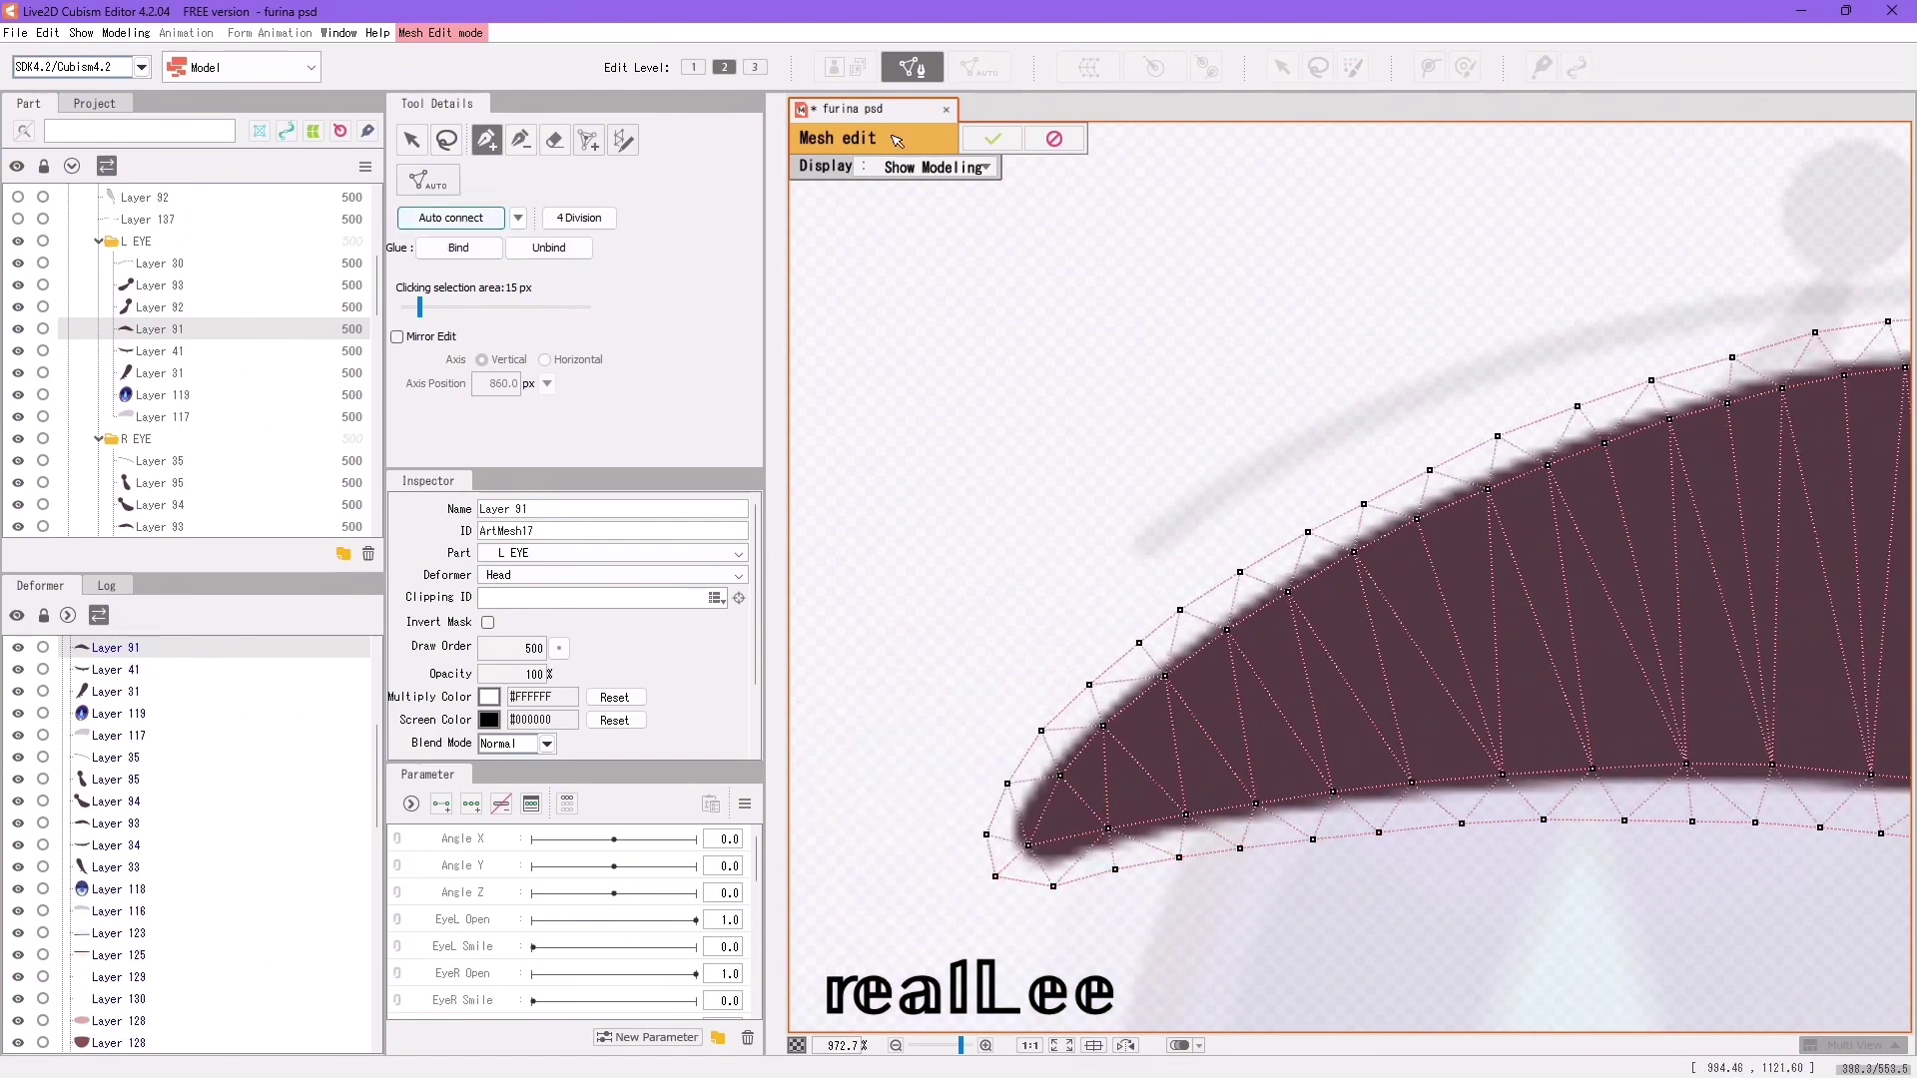
{"action": "key", "text": "Return"}
Add a five-point deform path along the middle of Layer 91 from its inner tip to its outer tip.
{"action": "left_click_drag", "start_coordinate": [1160, 542], "coordinate": [1449, 564]}
{"action": "left_click", "coordinate": [1238, 484]}
{"action": "left_click_drag", "start_coordinate": [1849, 572], "coordinate": [1606, 592]}
{"action": "left_click", "coordinate": [1562, 509]}
{"action": "left_click", "coordinate": [1429, 67]}
{"action": "left_click", "coordinate": [1356, 571]}
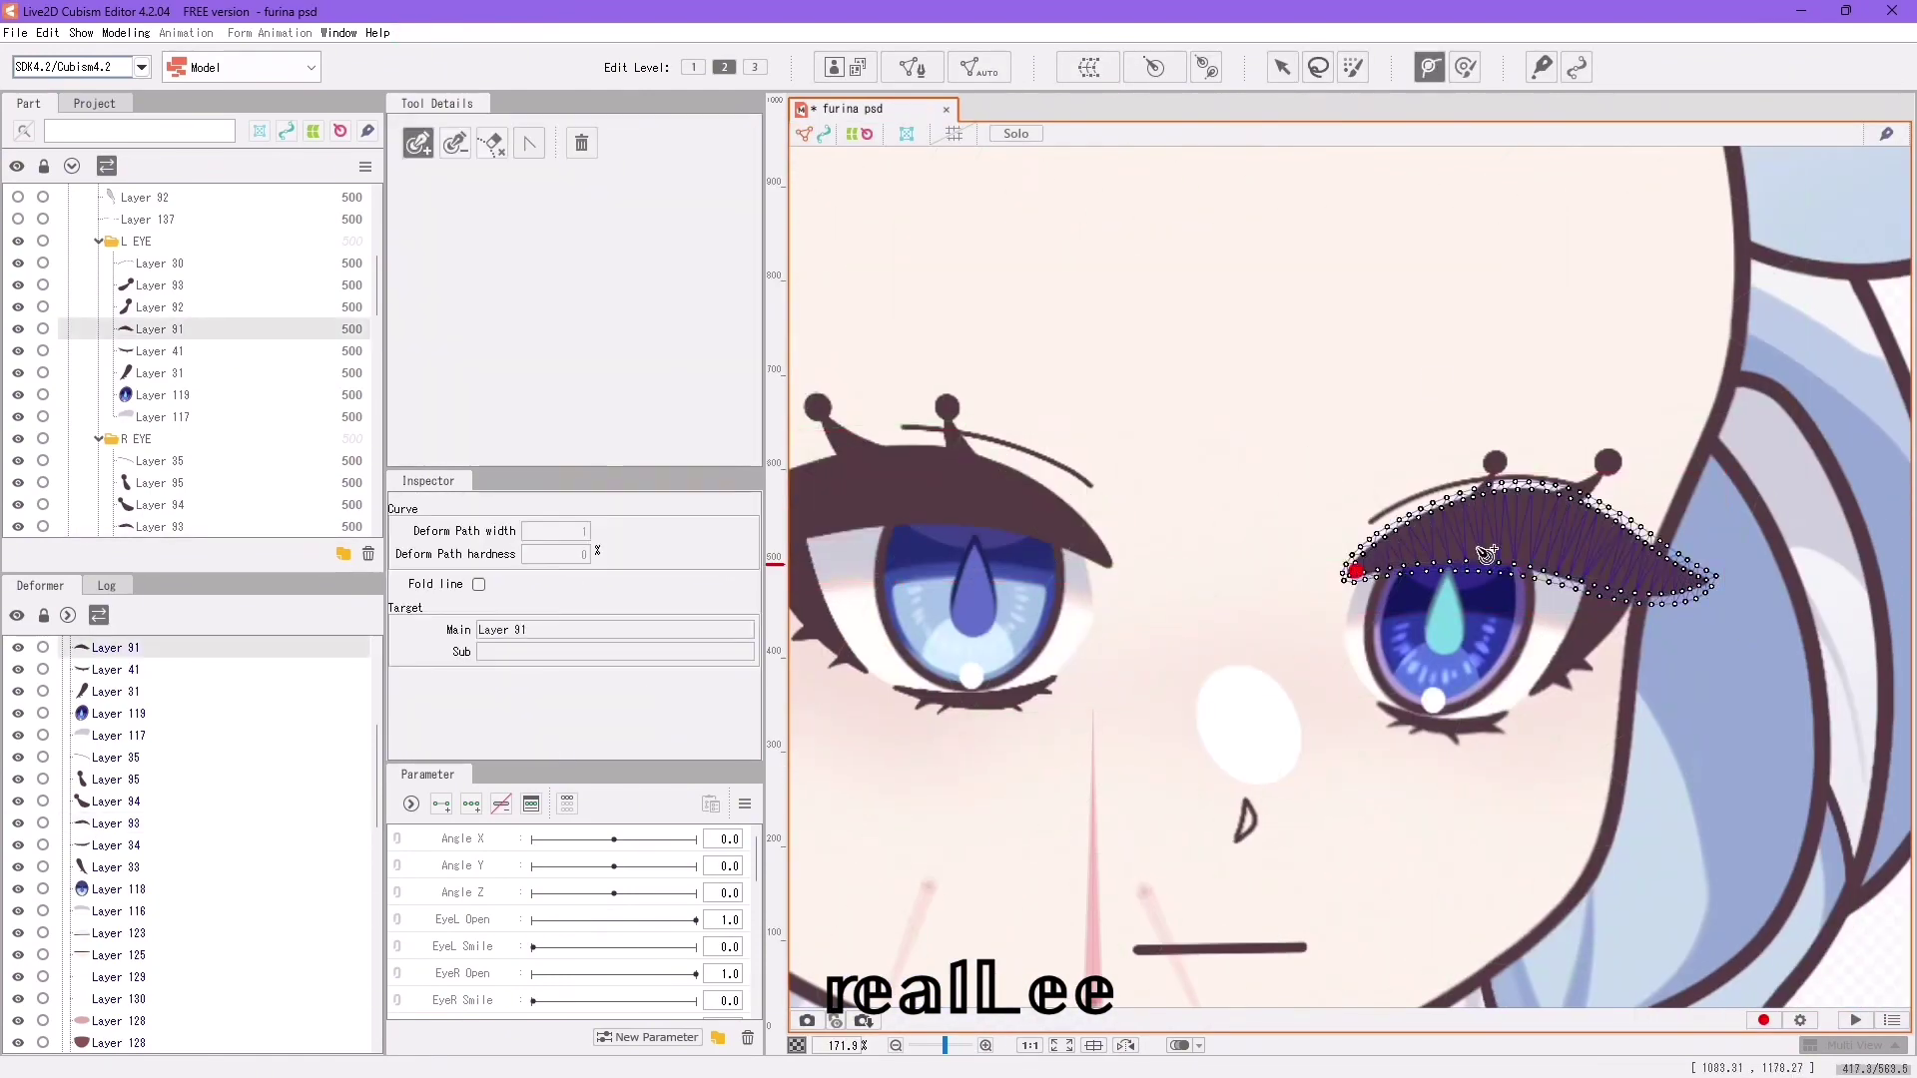
{"action": "left_click", "coordinate": [1481, 531]}
{"action": "left_click", "coordinate": [1582, 551]}
{"action": "left_click", "coordinate": [1706, 582]}
{"action": "left_click", "coordinate": [1640, 578]}
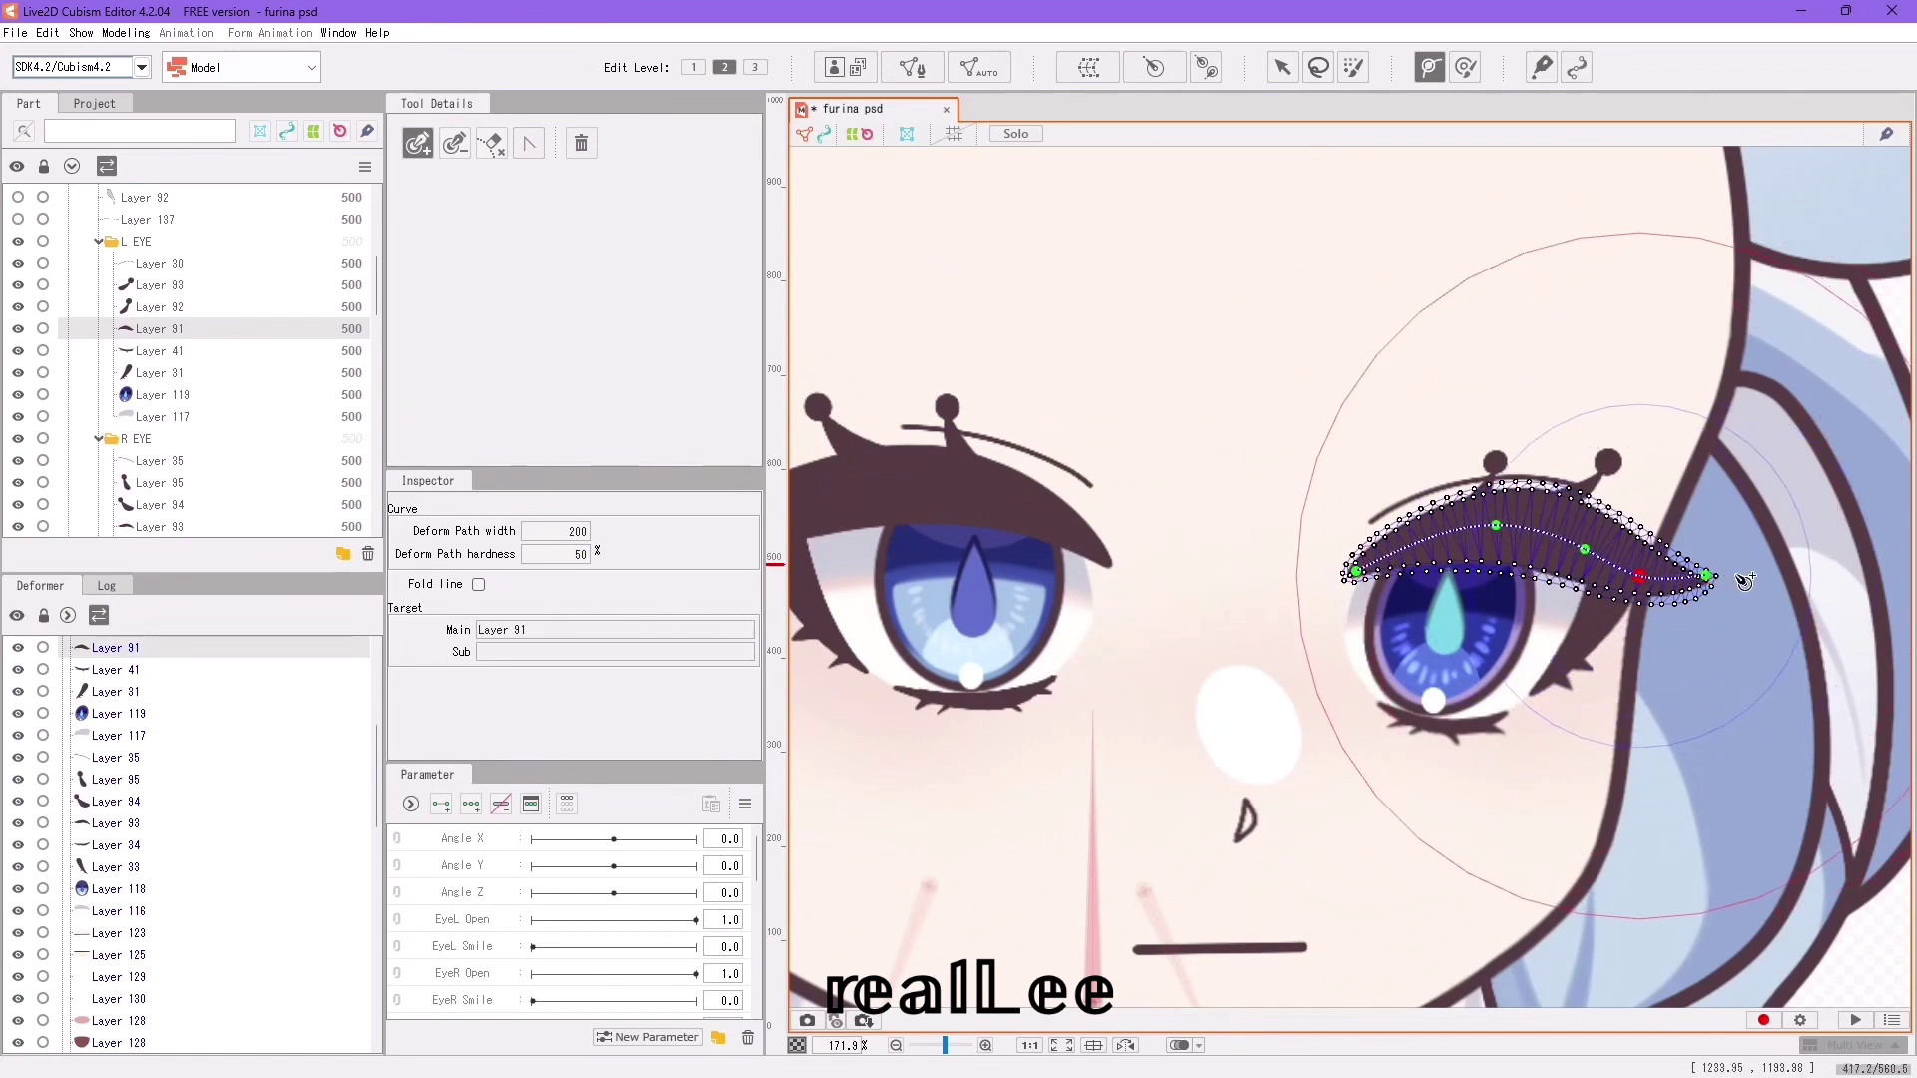
Adjust the deform path's control points on Layer 91 so the curve follows the middle of the lash.
{"action": "scroll", "coordinate": [1641, 579], "scroll_direction": "up", "scroll_amount": 3}
{"action": "left_click_drag", "start_coordinate": [1438, 524], "coordinate": [1415, 509]}
{"action": "left_click_drag", "start_coordinate": [1261, 477], "coordinate": [1253, 476]}
{"action": "left_click_drag", "start_coordinate": [1413, 509], "coordinate": [1408, 501]}
{"action": "left_click", "coordinate": [1253, 476]}
{"action": "left_click_drag", "start_coordinate": [982, 568], "coordinate": [973, 573]}
{"action": "left_click_drag", "start_coordinate": [1253, 477], "coordinate": [1245, 473]}
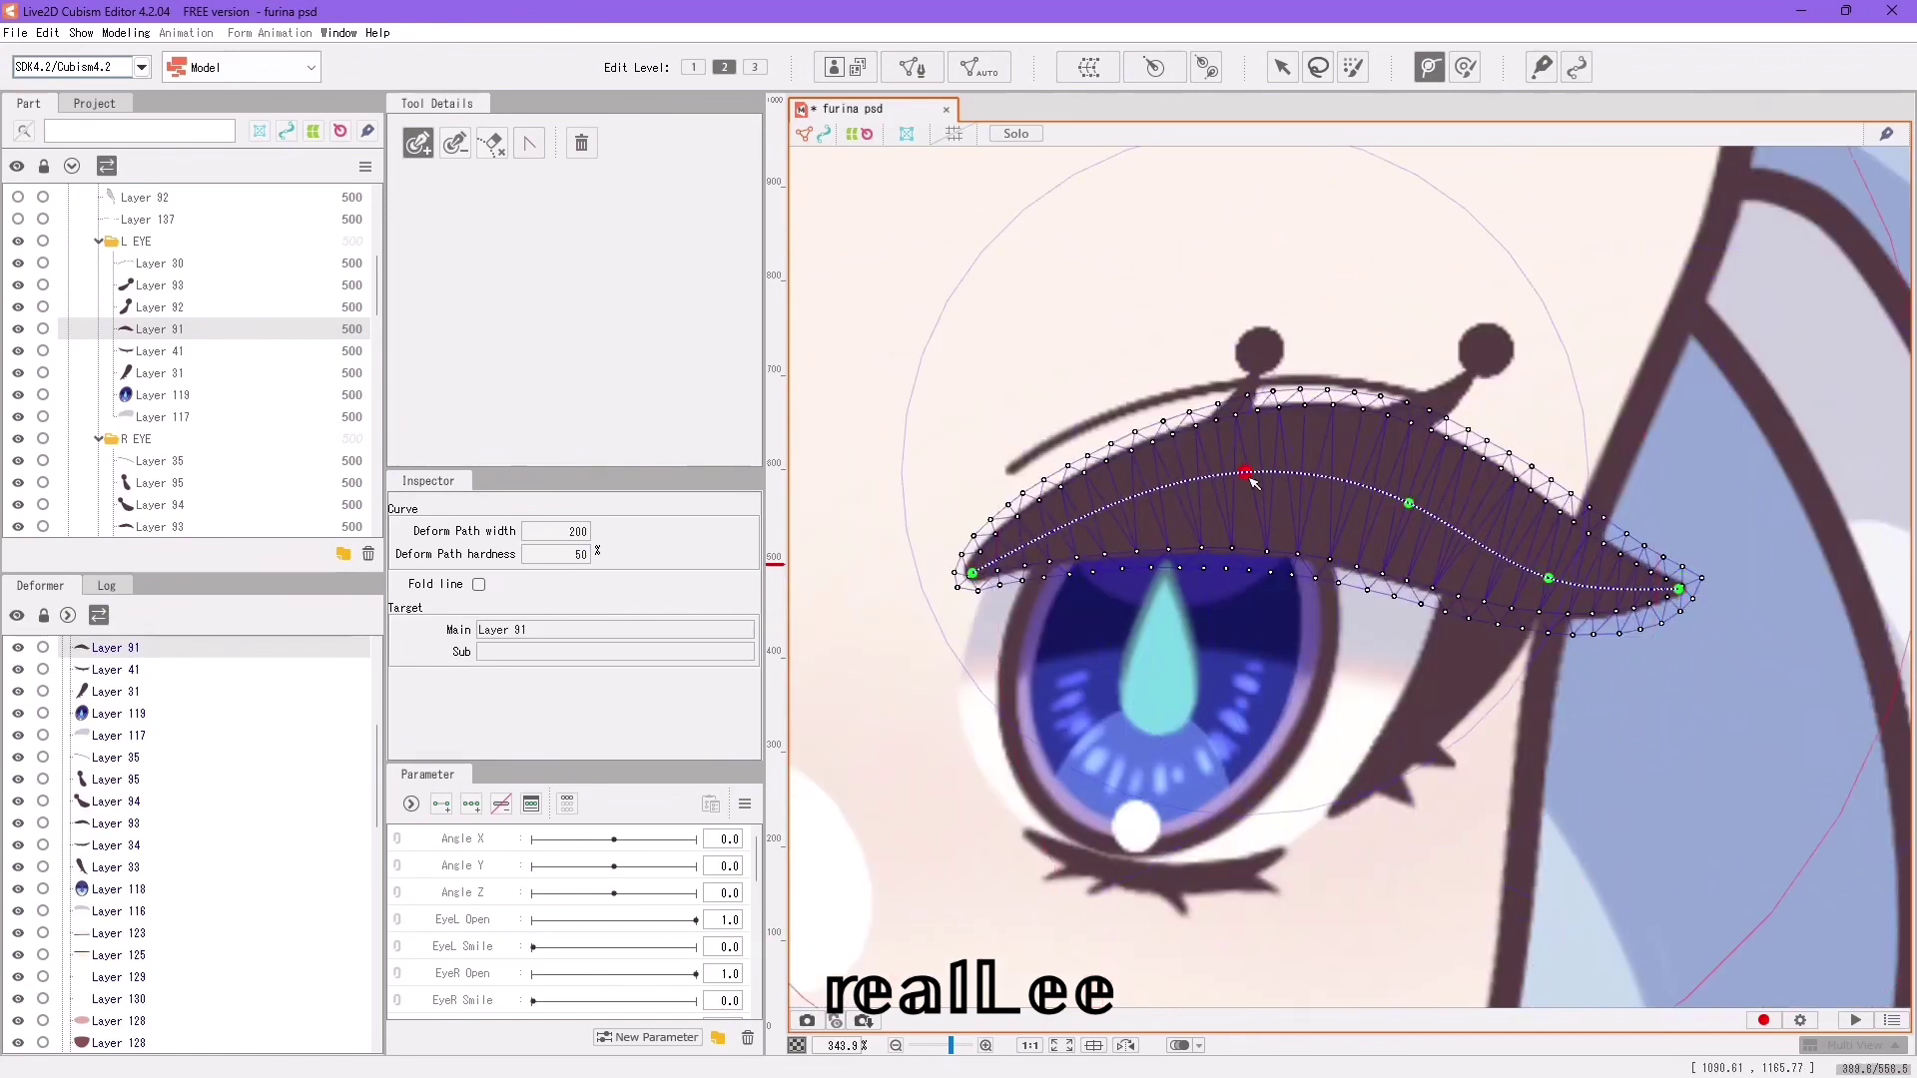
{"action": "left_click", "coordinate": [1408, 500]}
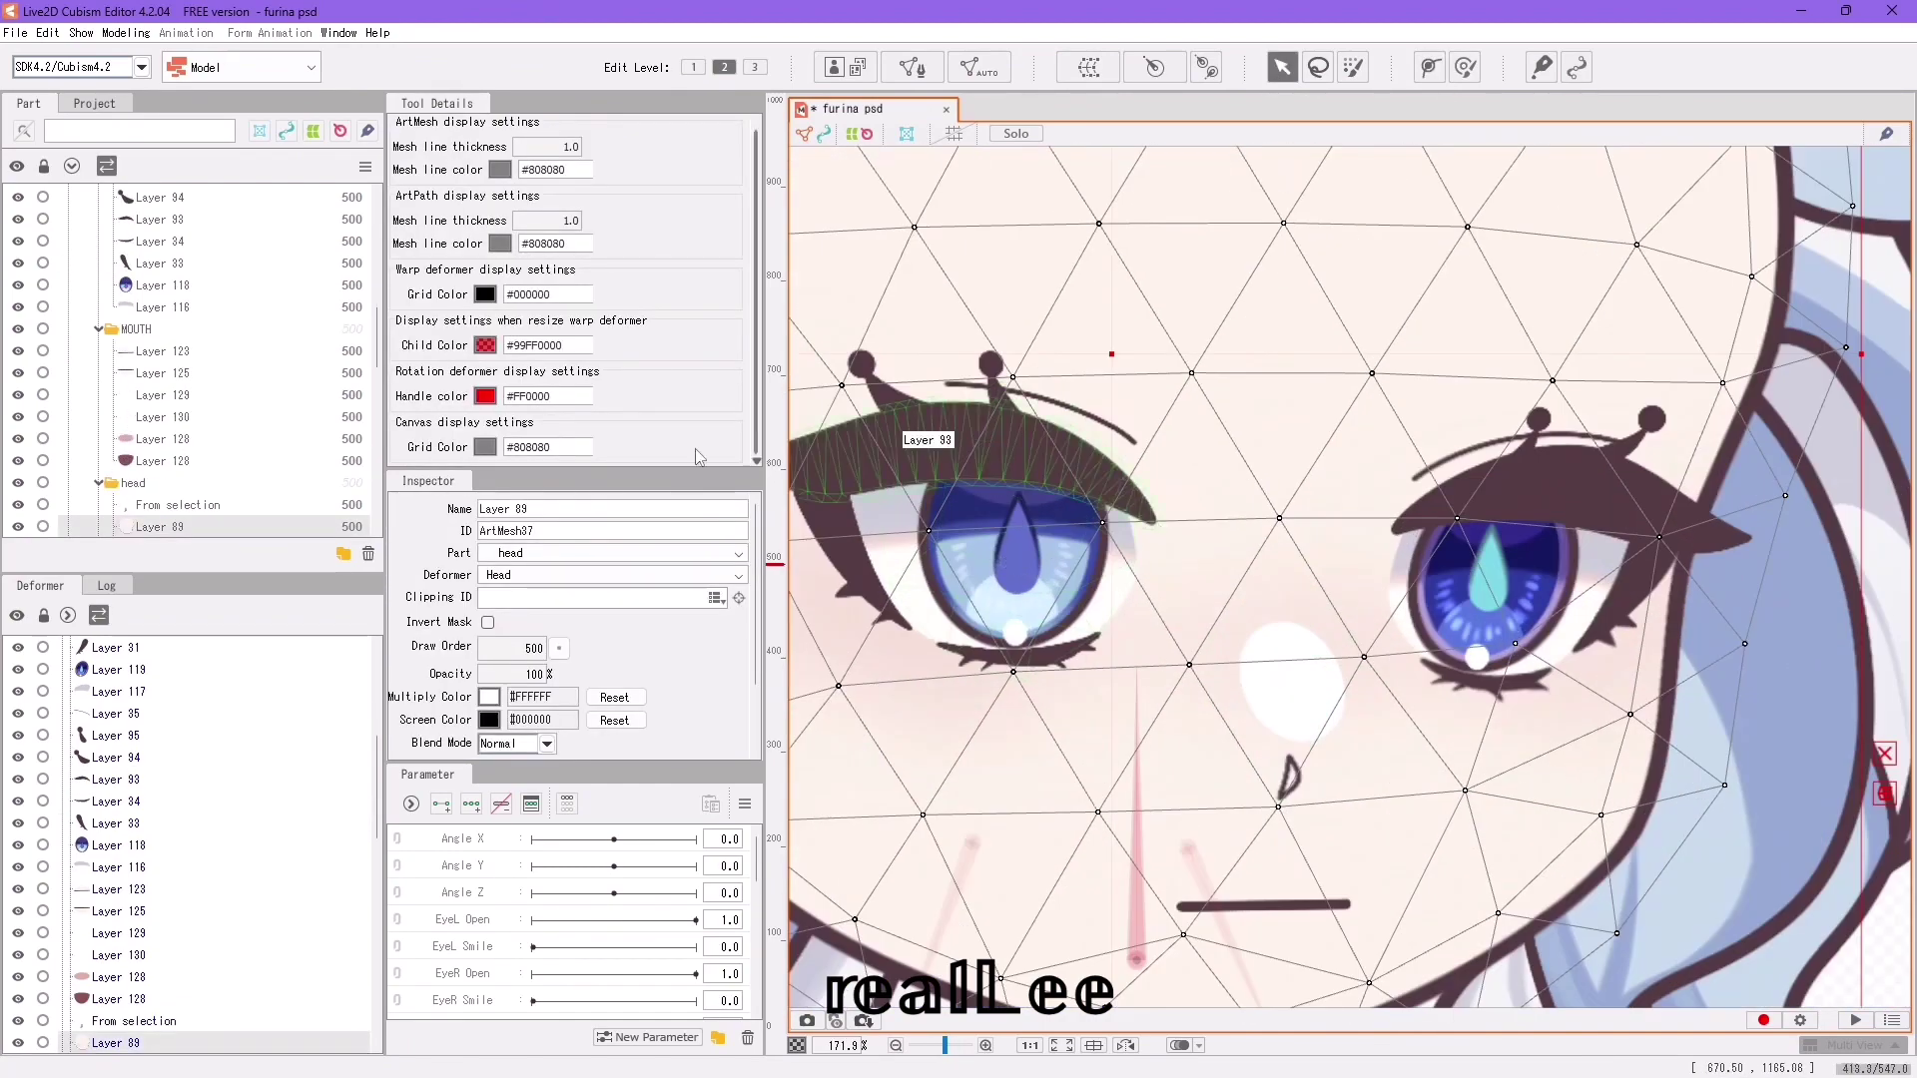
Key Layer 91 on EyeL Open with three keyforms and raise the lash's arch with its deform path at 1.0.
{"action": "scroll", "coordinate": [1031, 575], "scroll_direction": "down", "scroll_amount": 5}
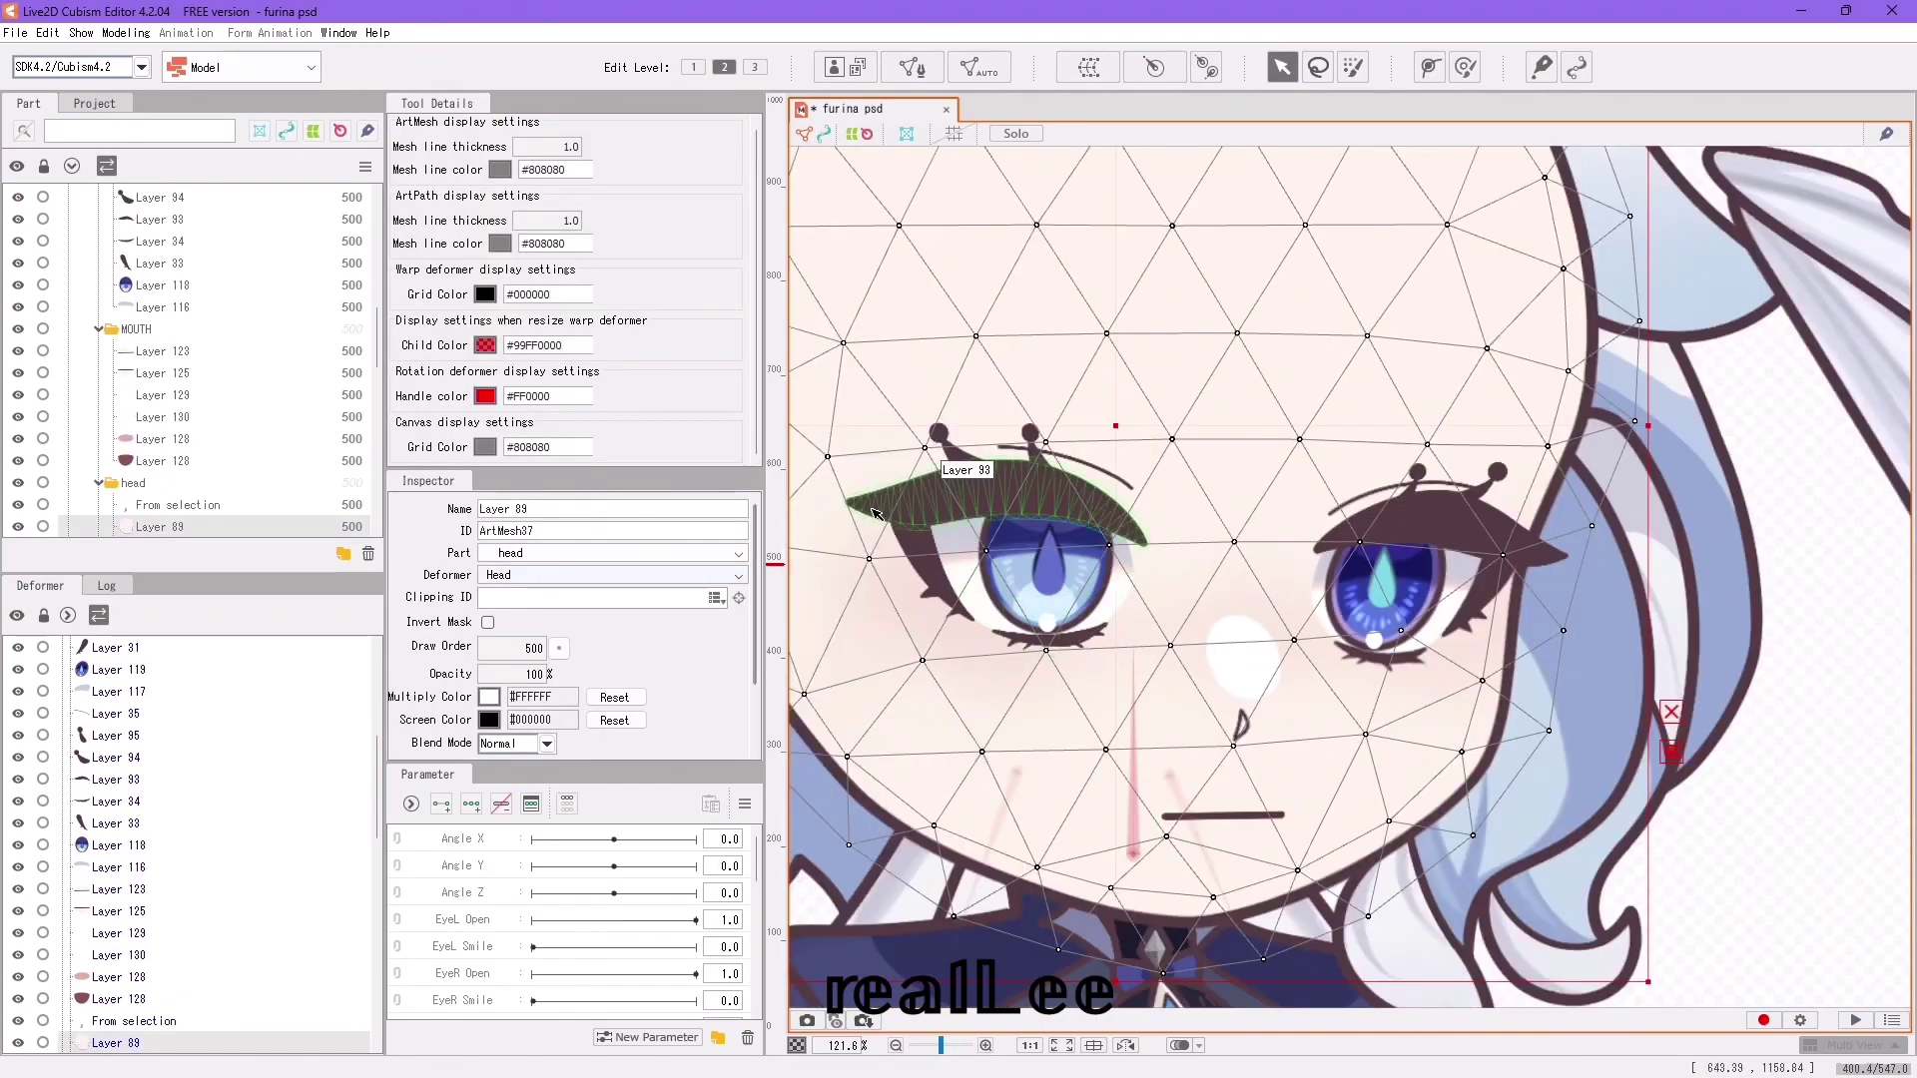
{"action": "scroll", "coordinate": [539, 891], "scroll_direction": "down", "scroll_amount": 2}
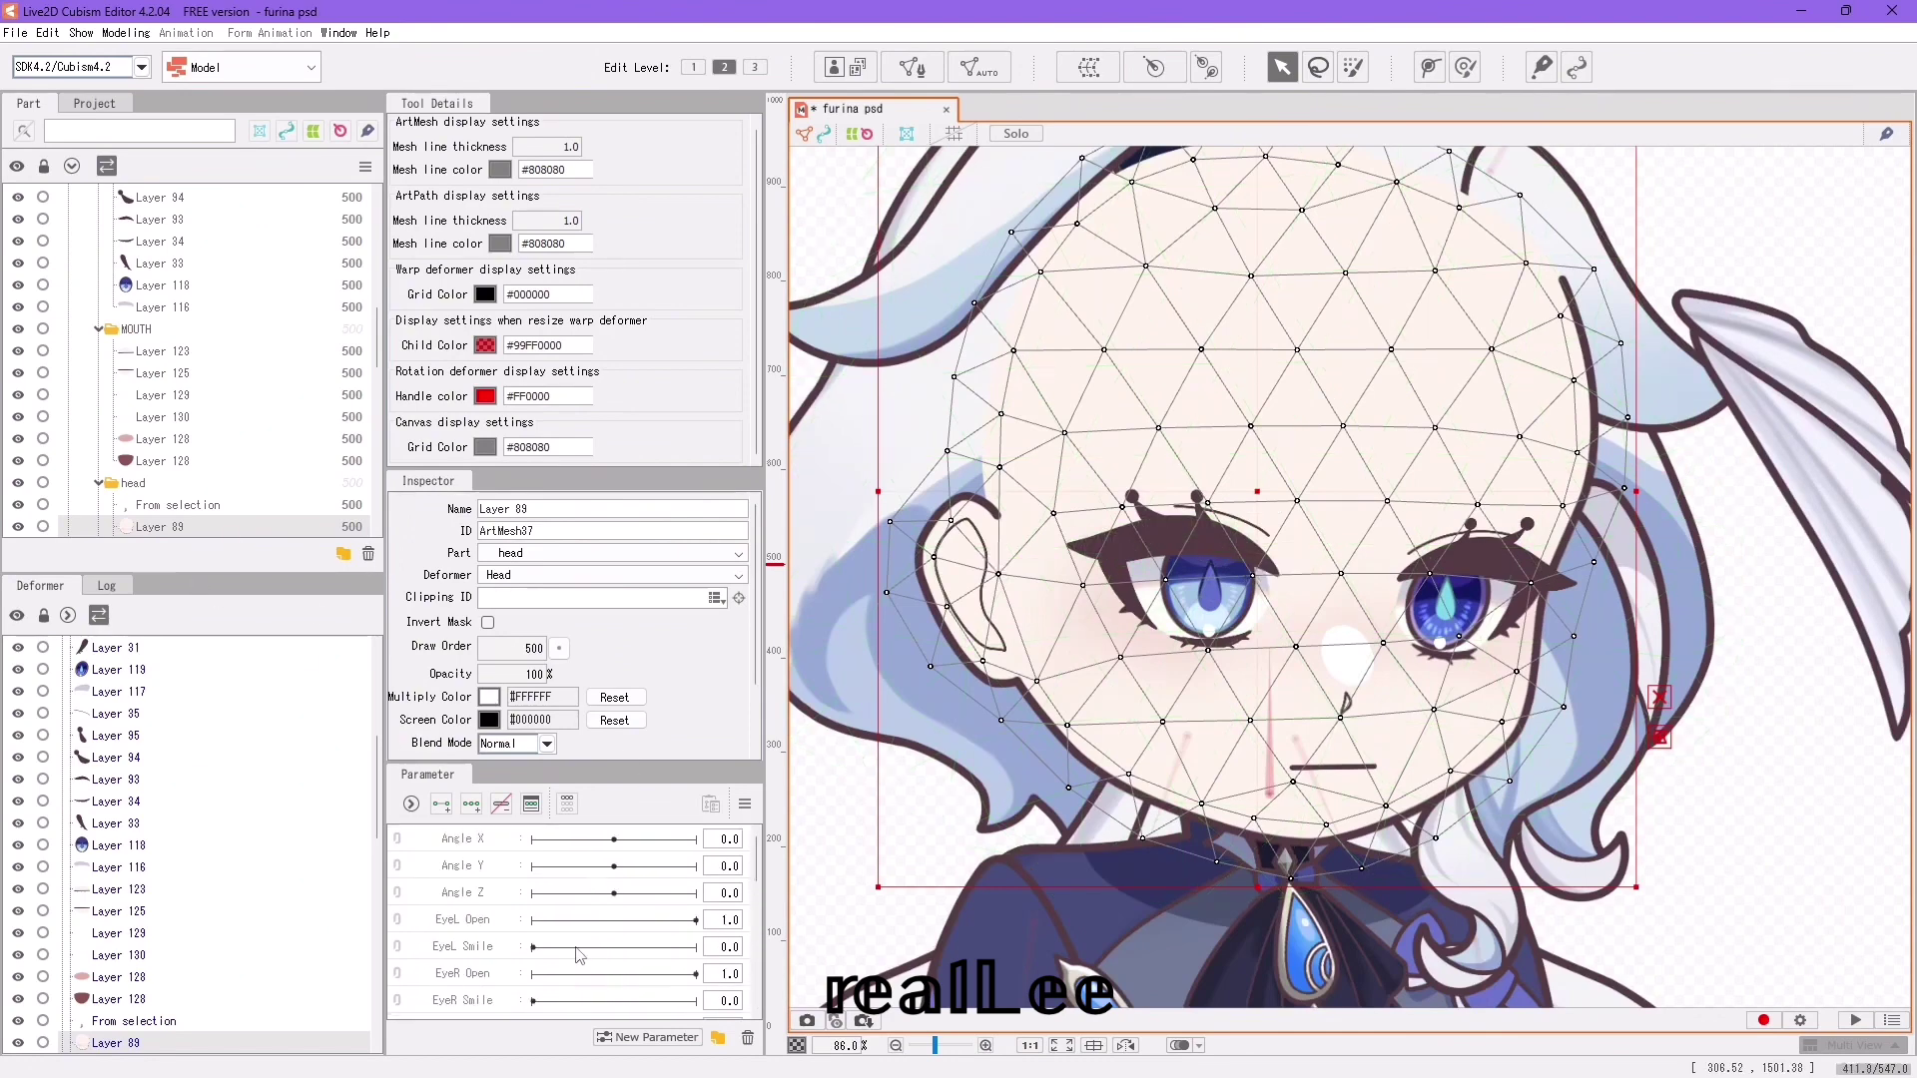
{"action": "left_click", "coordinate": [617, 919]}
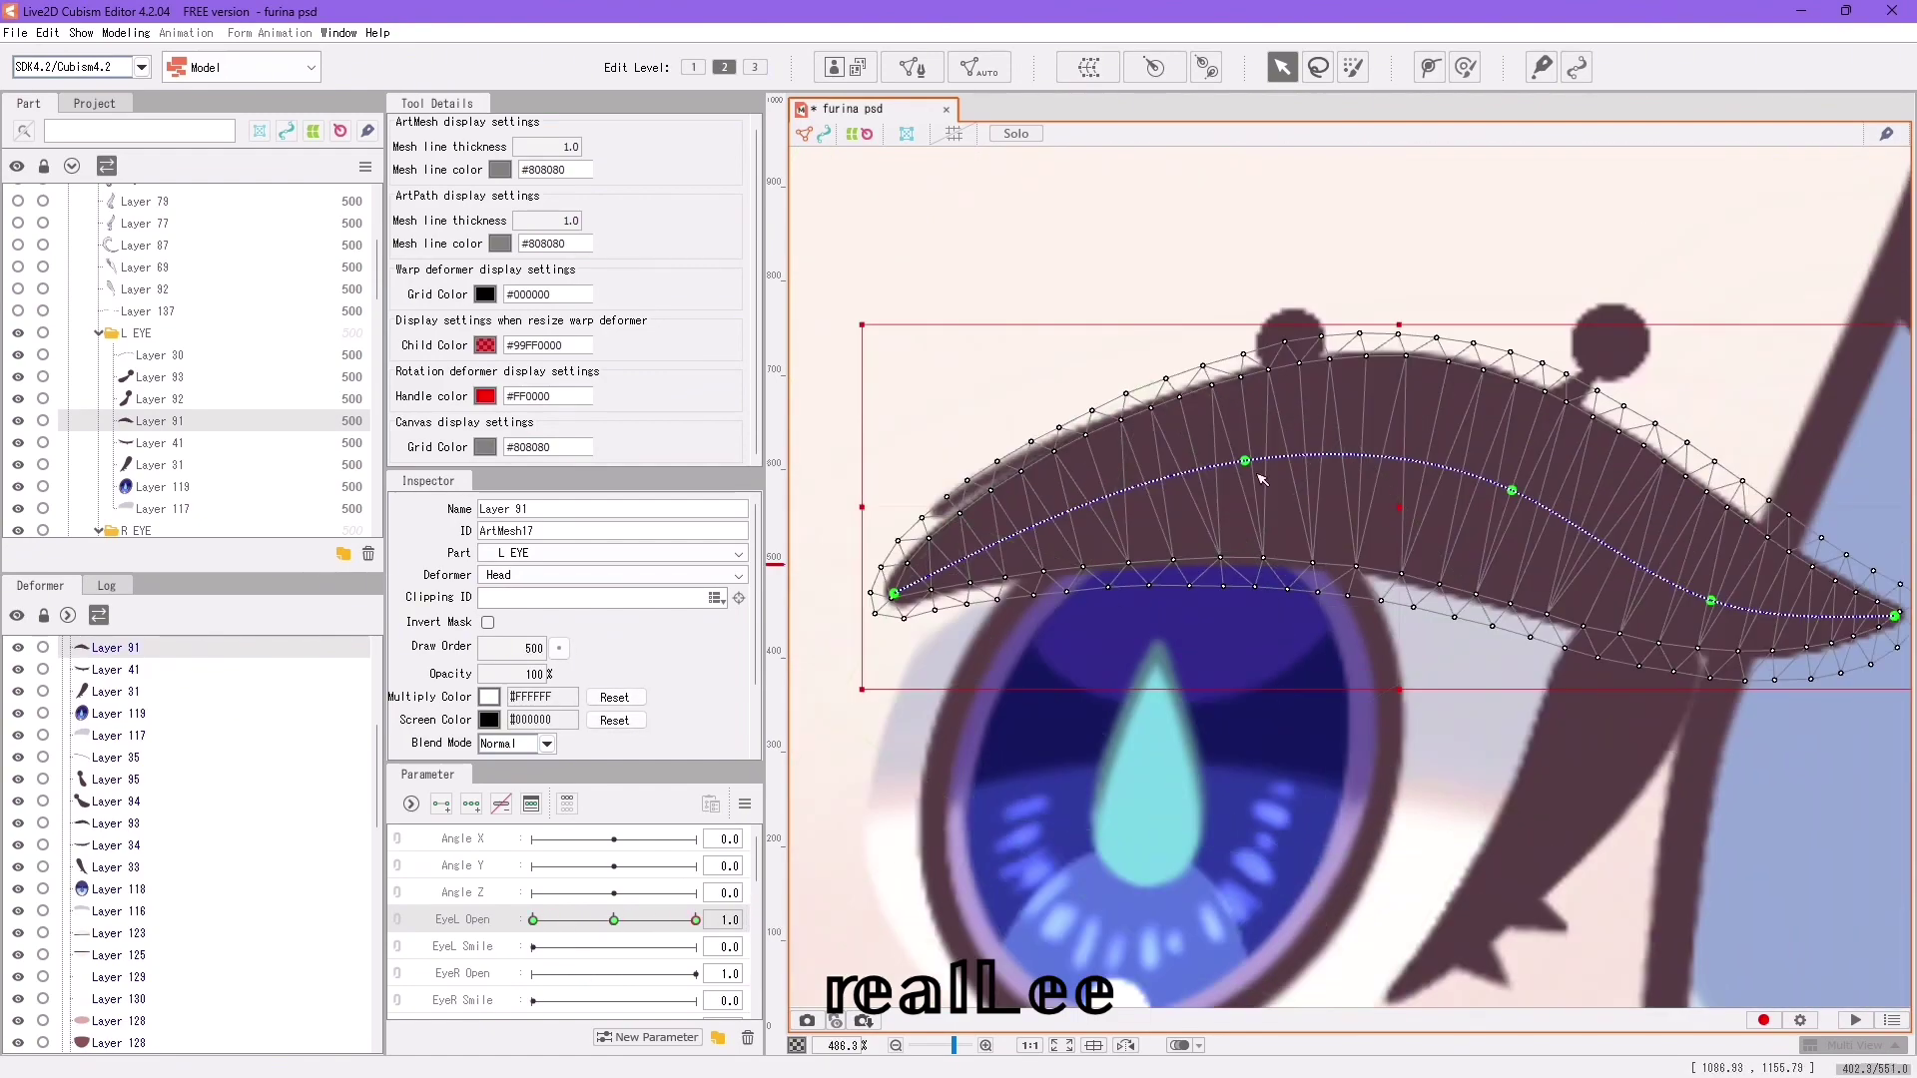
{"action": "left_click", "coordinate": [1512, 476]}
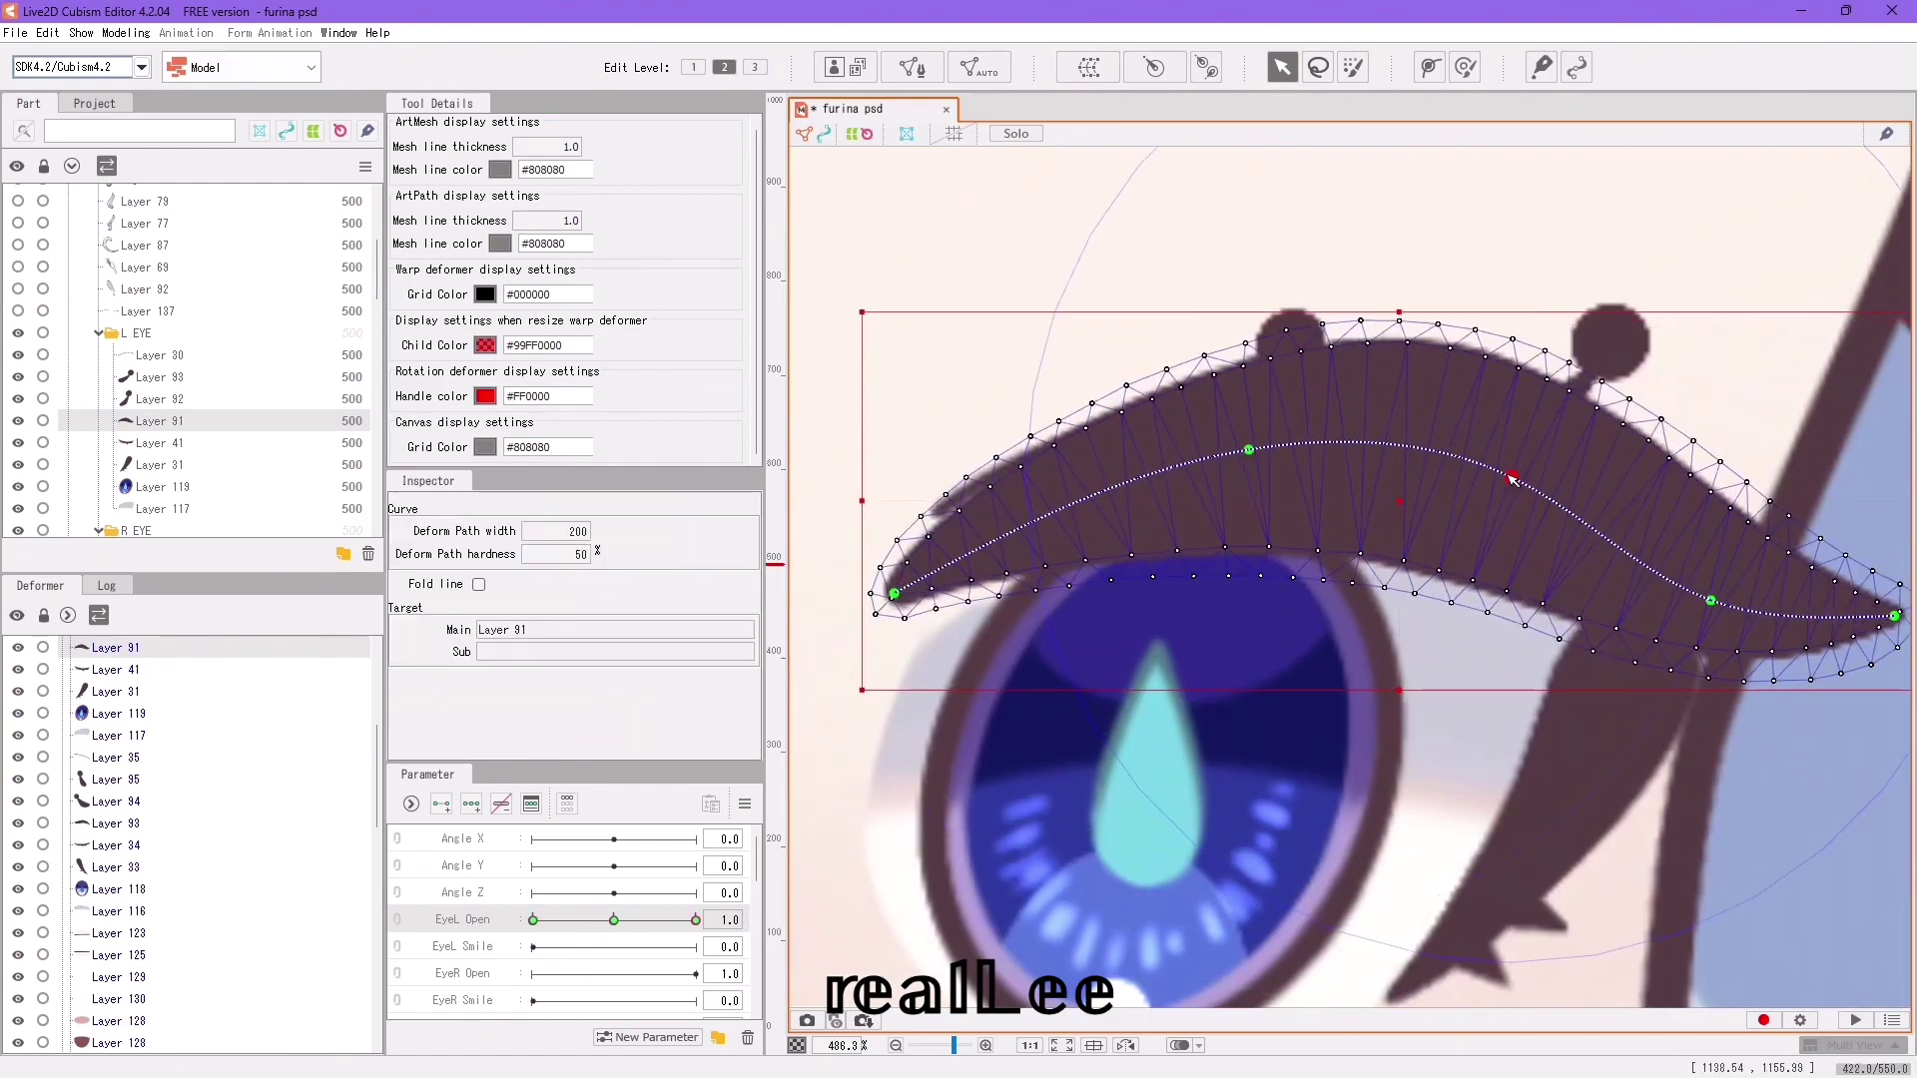
{"action": "left_click_drag", "start_coordinate": [895, 593], "coordinate": [899, 588]}
{"action": "left_click_drag", "start_coordinate": [696, 919], "coordinate": [699, 924]}
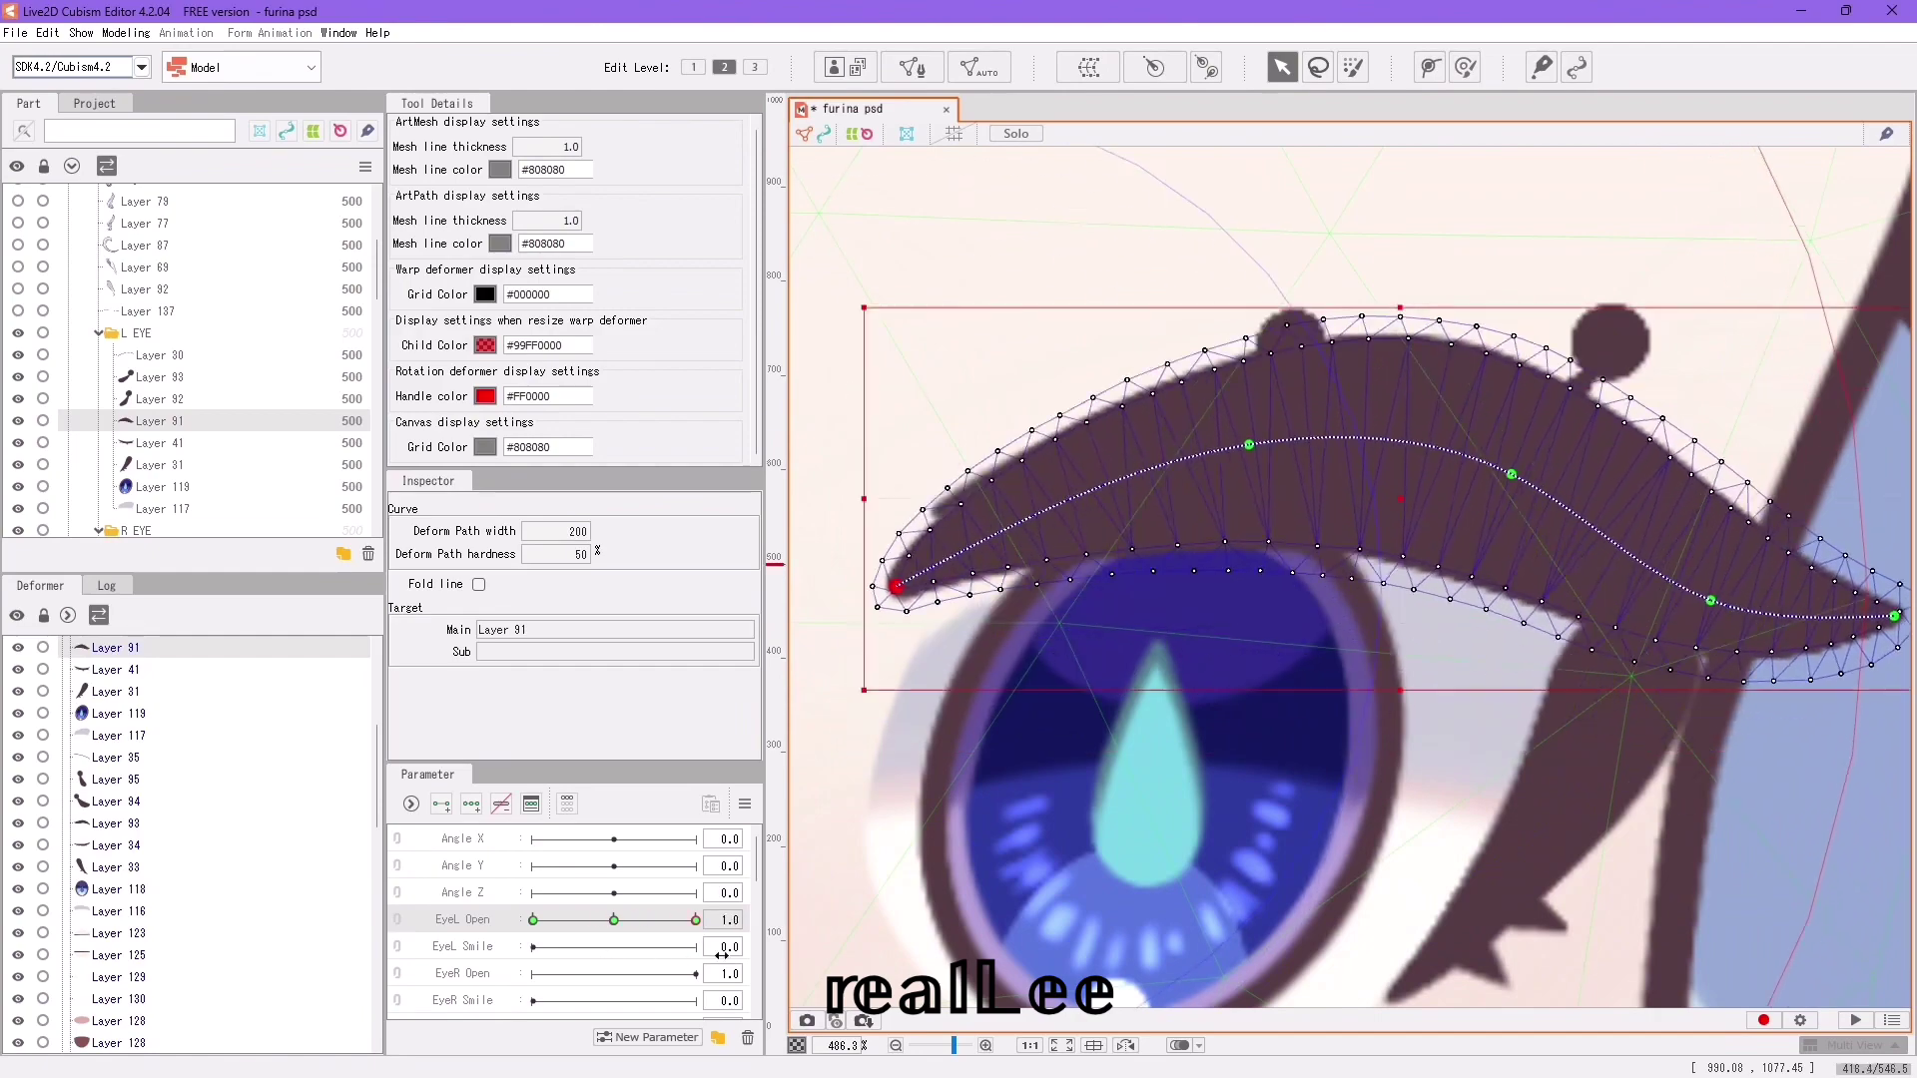
{"action": "left_click_drag", "start_coordinate": [1672, 645], "coordinate": [1668, 650]}
{"action": "left_click", "coordinate": [1544, 601]}
{"action": "scroll", "coordinate": [1761, 631], "scroll_direction": "down", "scroll_amount": 4}
At EyeL Open 0.0, adjust Layer 91's deform path points to flatten the lowered lash into its closed shape.
{"action": "left_click_drag", "start_coordinate": [696, 920], "coordinate": [533, 926]}
{"action": "scroll", "coordinate": [1121, 809], "scroll_direction": "down", "scroll_amount": 3}
{"action": "scroll", "coordinate": [1206, 868], "scroll_direction": "up", "scroll_amount": 4}
{"action": "left_click_drag", "start_coordinate": [1001, 554], "coordinate": [1011, 548]}
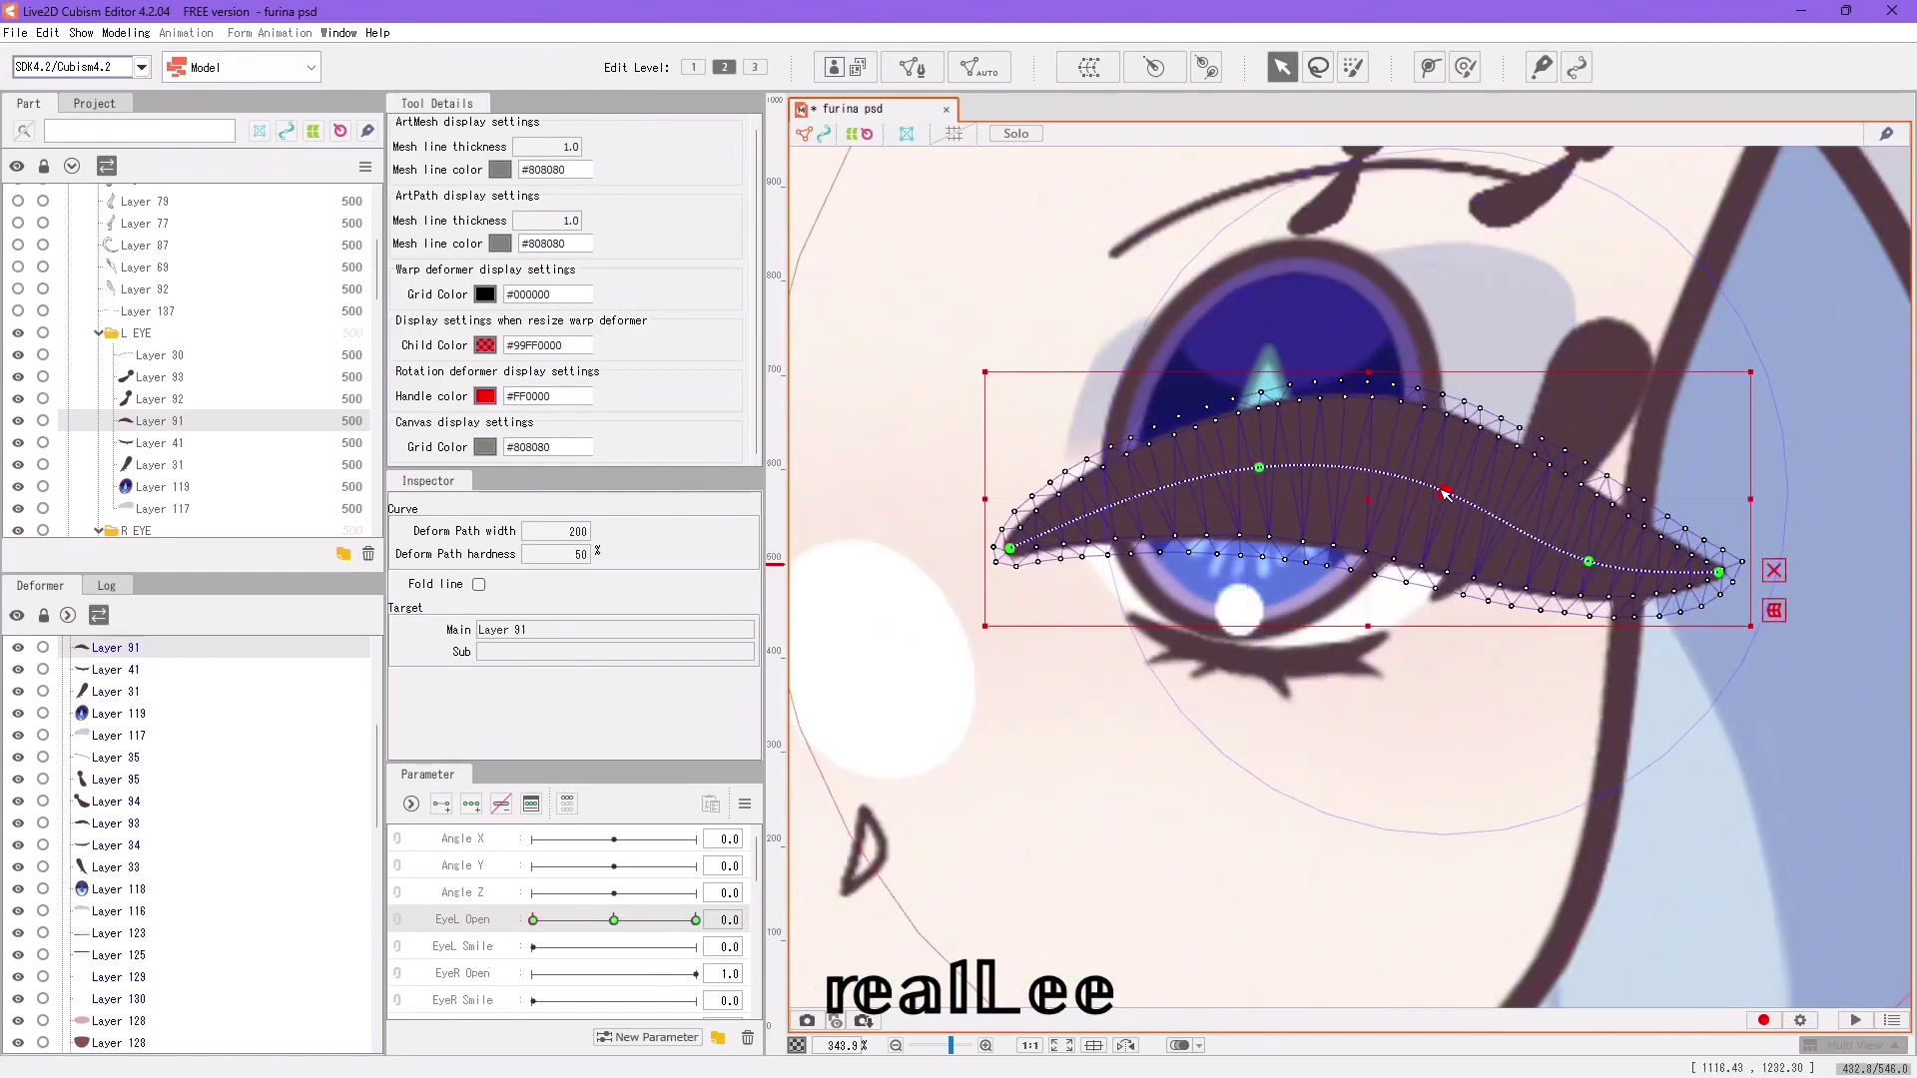
{"action": "left_click", "coordinate": [1589, 562]}
{"action": "left_click_drag", "start_coordinate": [1443, 495], "coordinate": [1446, 501]}
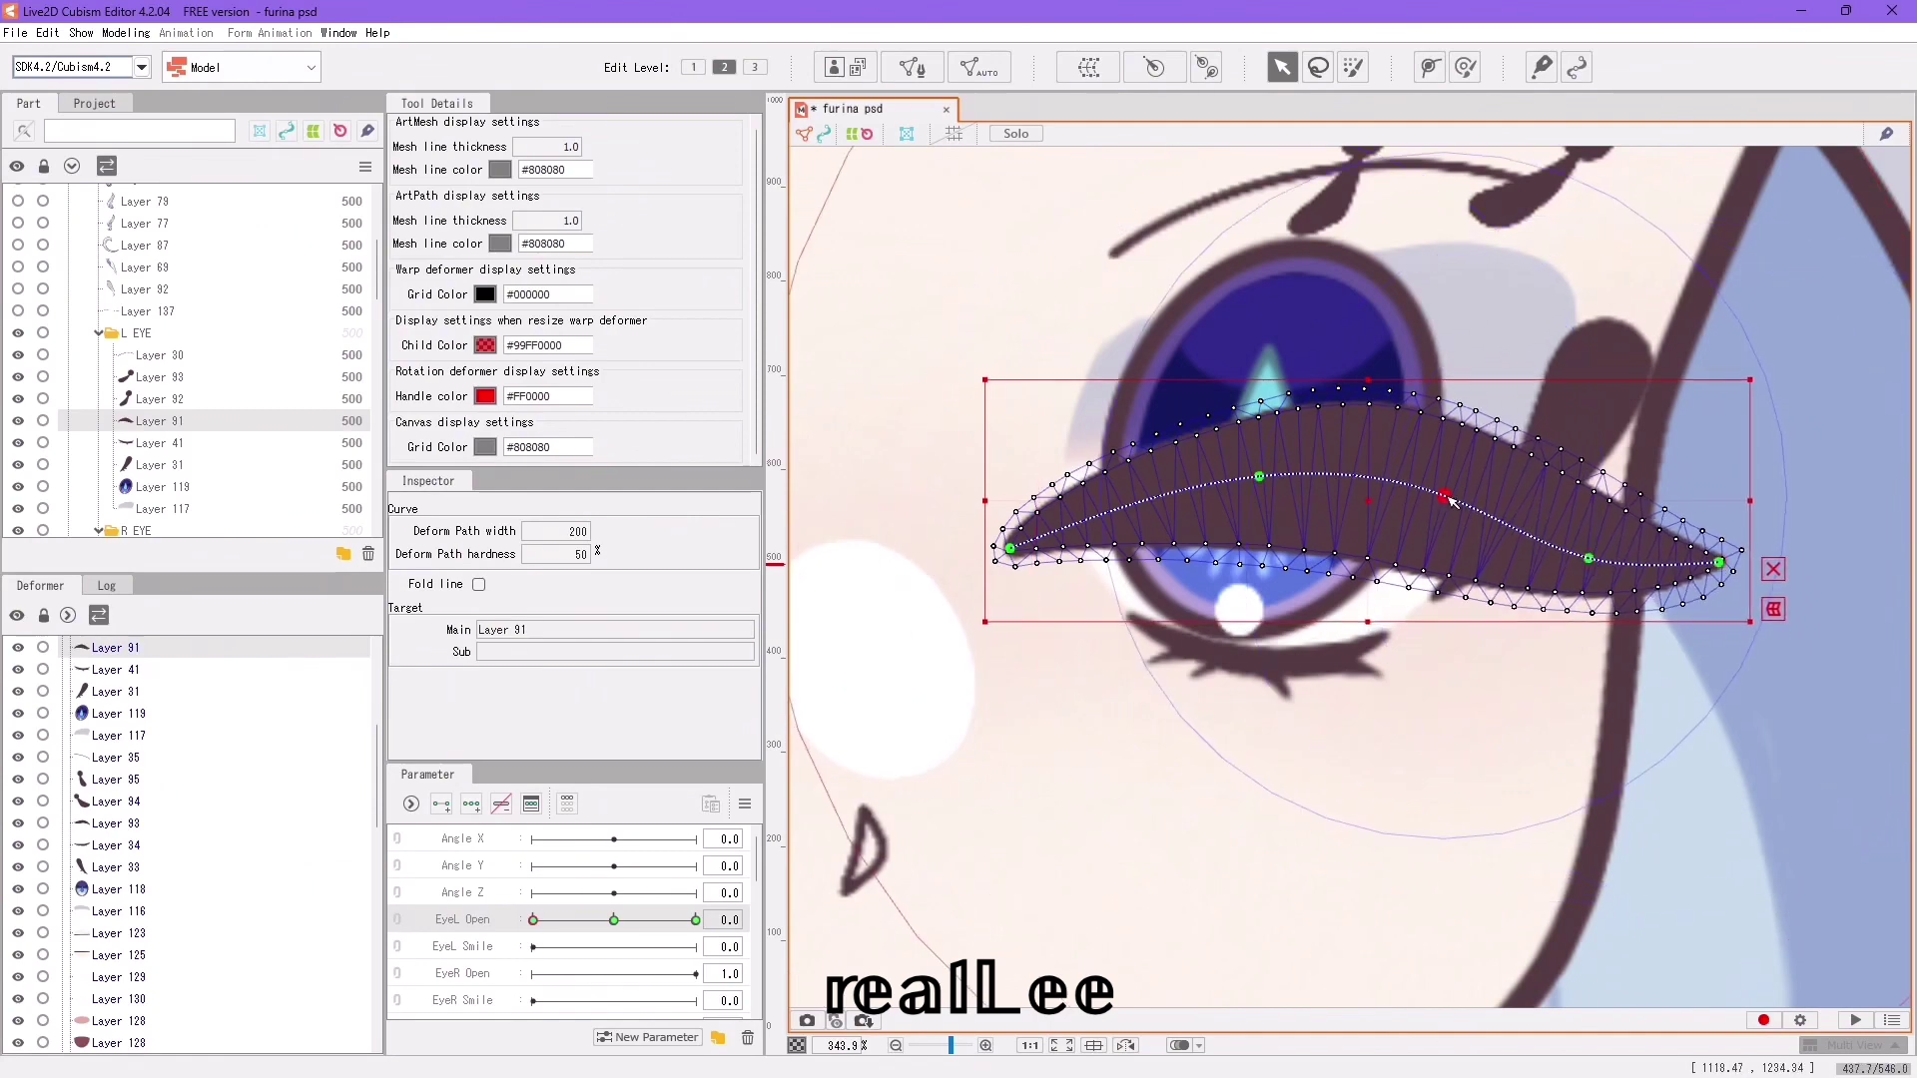
{"action": "left_click_drag", "start_coordinate": [1259, 476], "coordinate": [1261, 481]}
{"action": "left_click", "coordinate": [1443, 501]}
{"action": "scroll", "coordinate": [1181, 605], "scroll_direction": "down", "scroll_amount": 2}
Key Layer 92 on EyeL Open and, at 0.0, move it down and rotate it to point downward beneath the closed lash.
{"action": "left_click", "coordinate": [1233, 689]}
{"action": "scroll", "coordinate": [574, 903], "scroll_direction": "down", "scroll_amount": 3}
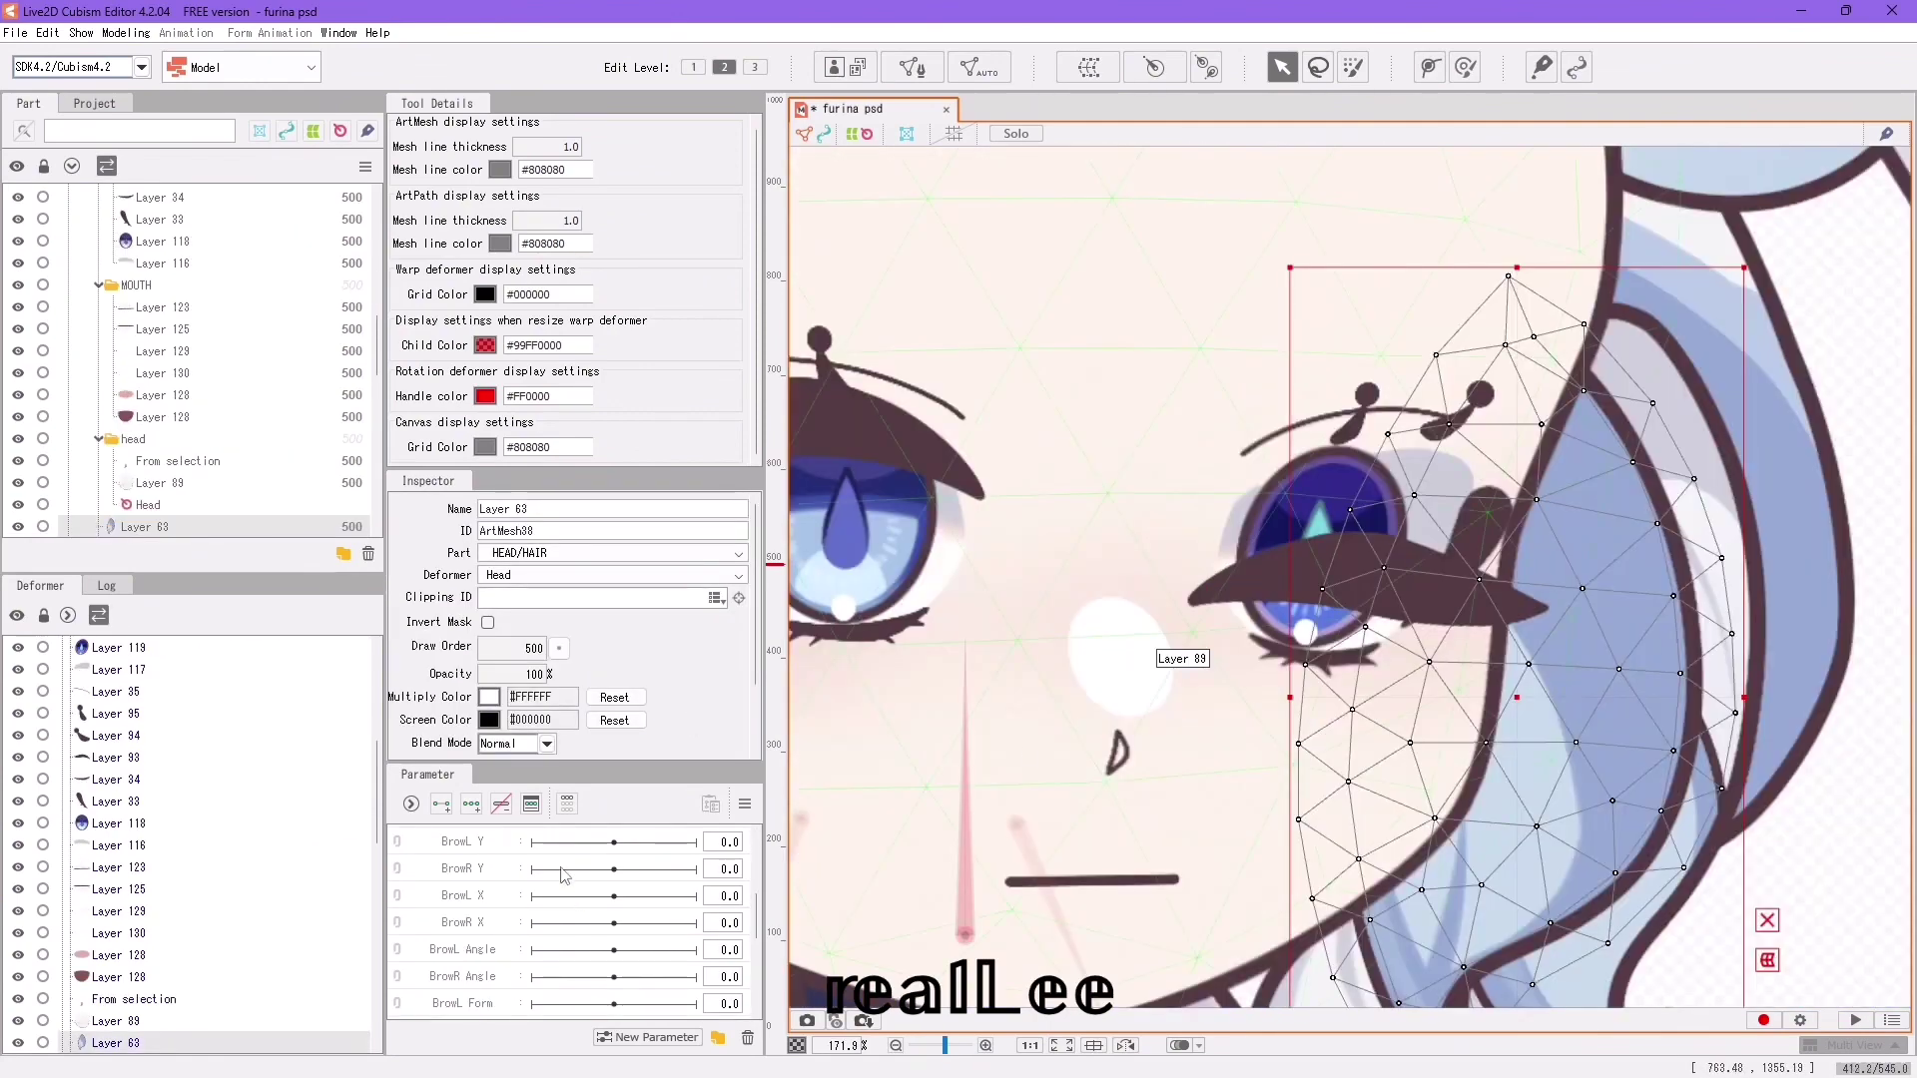
{"action": "scroll", "coordinate": [557, 881], "scroll_direction": "up", "scroll_amount": 2}
{"action": "left_click", "coordinate": [613, 841]}
{"action": "scroll", "coordinate": [1108, 639], "scroll_direction": "up", "scroll_amount": 2}
{"action": "left_click", "coordinate": [1374, 264]}
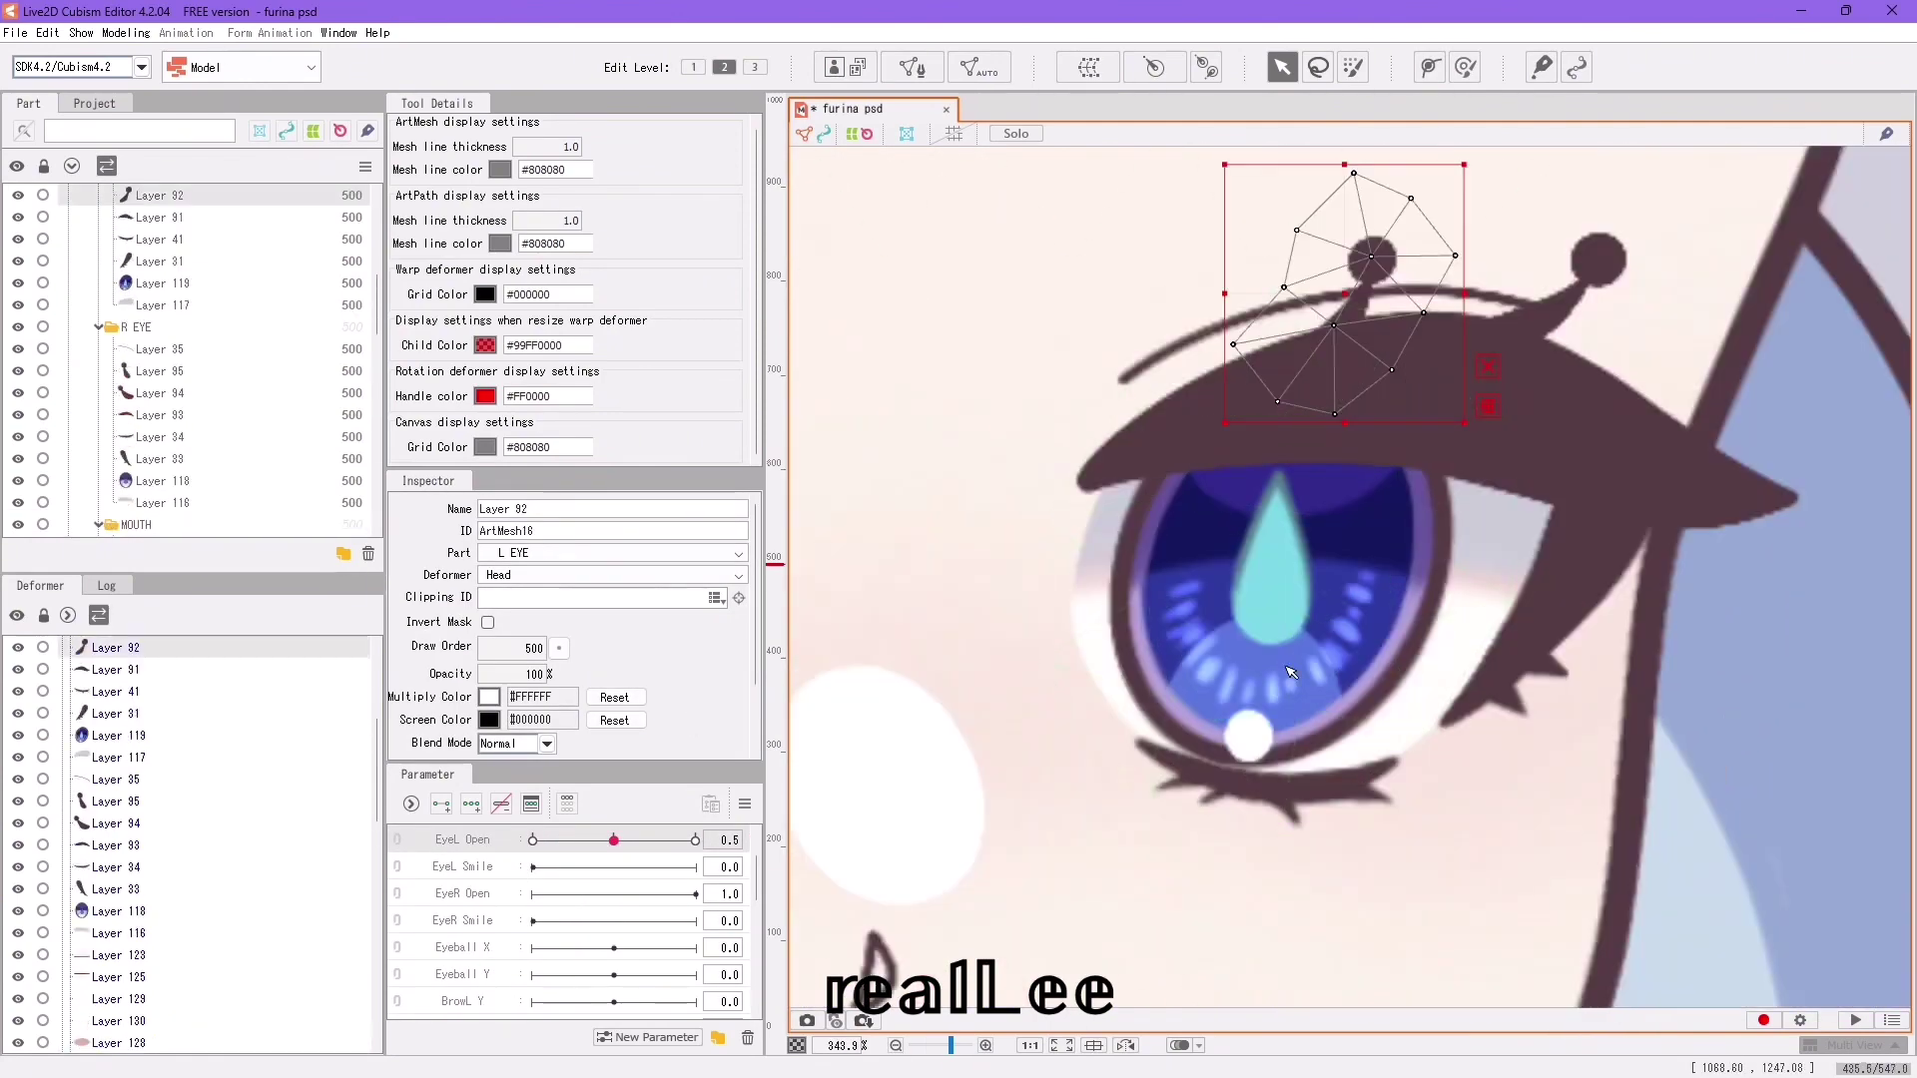
{"action": "scroll", "coordinate": [565, 851], "scroll_direction": "up", "scroll_amount": 2}
{"action": "left_click_drag", "start_coordinate": [615, 919], "coordinate": [533, 920]}
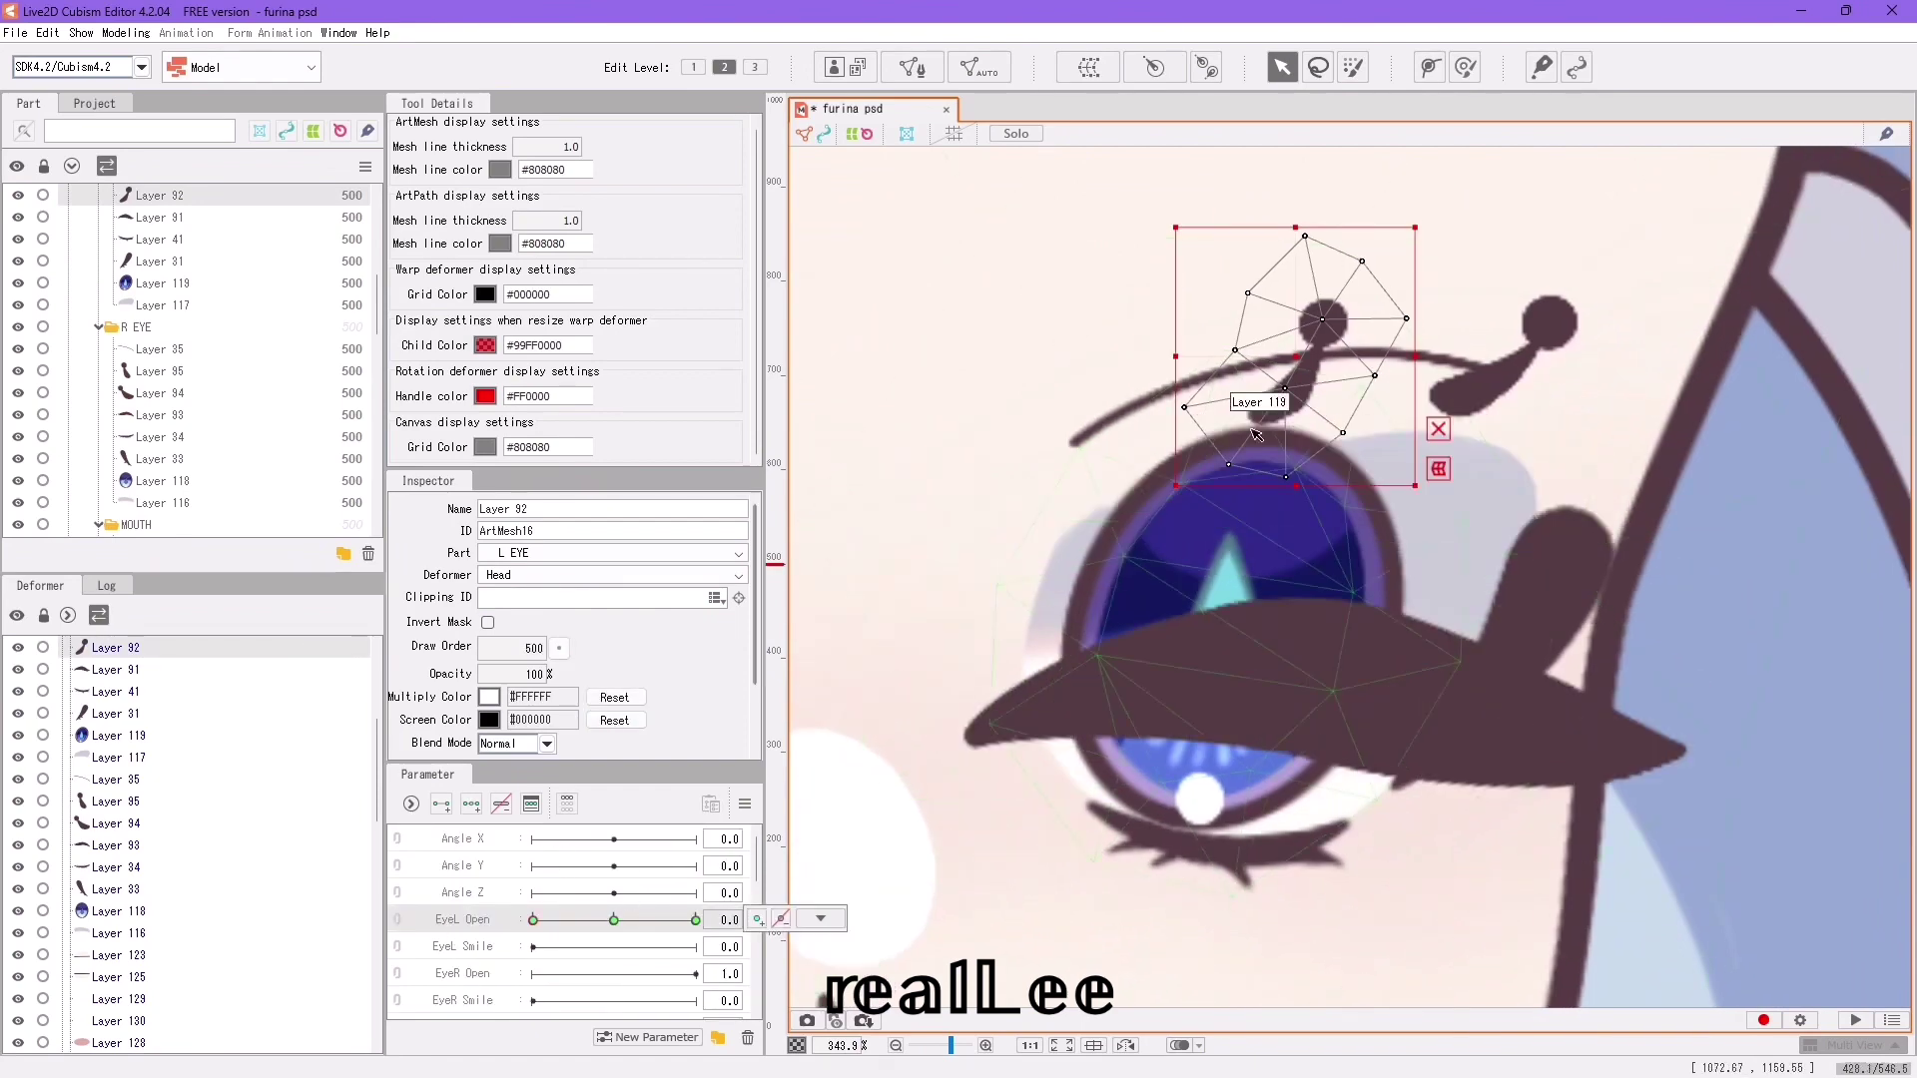
{"action": "left_click_drag", "start_coordinate": [1290, 371], "coordinate": [1292, 761]}
{"action": "left_click_drag", "start_coordinate": [1428, 607], "coordinate": [1377, 920]}
{"action": "left_click_drag", "start_coordinate": [1304, 740], "coordinate": [1307, 766]}
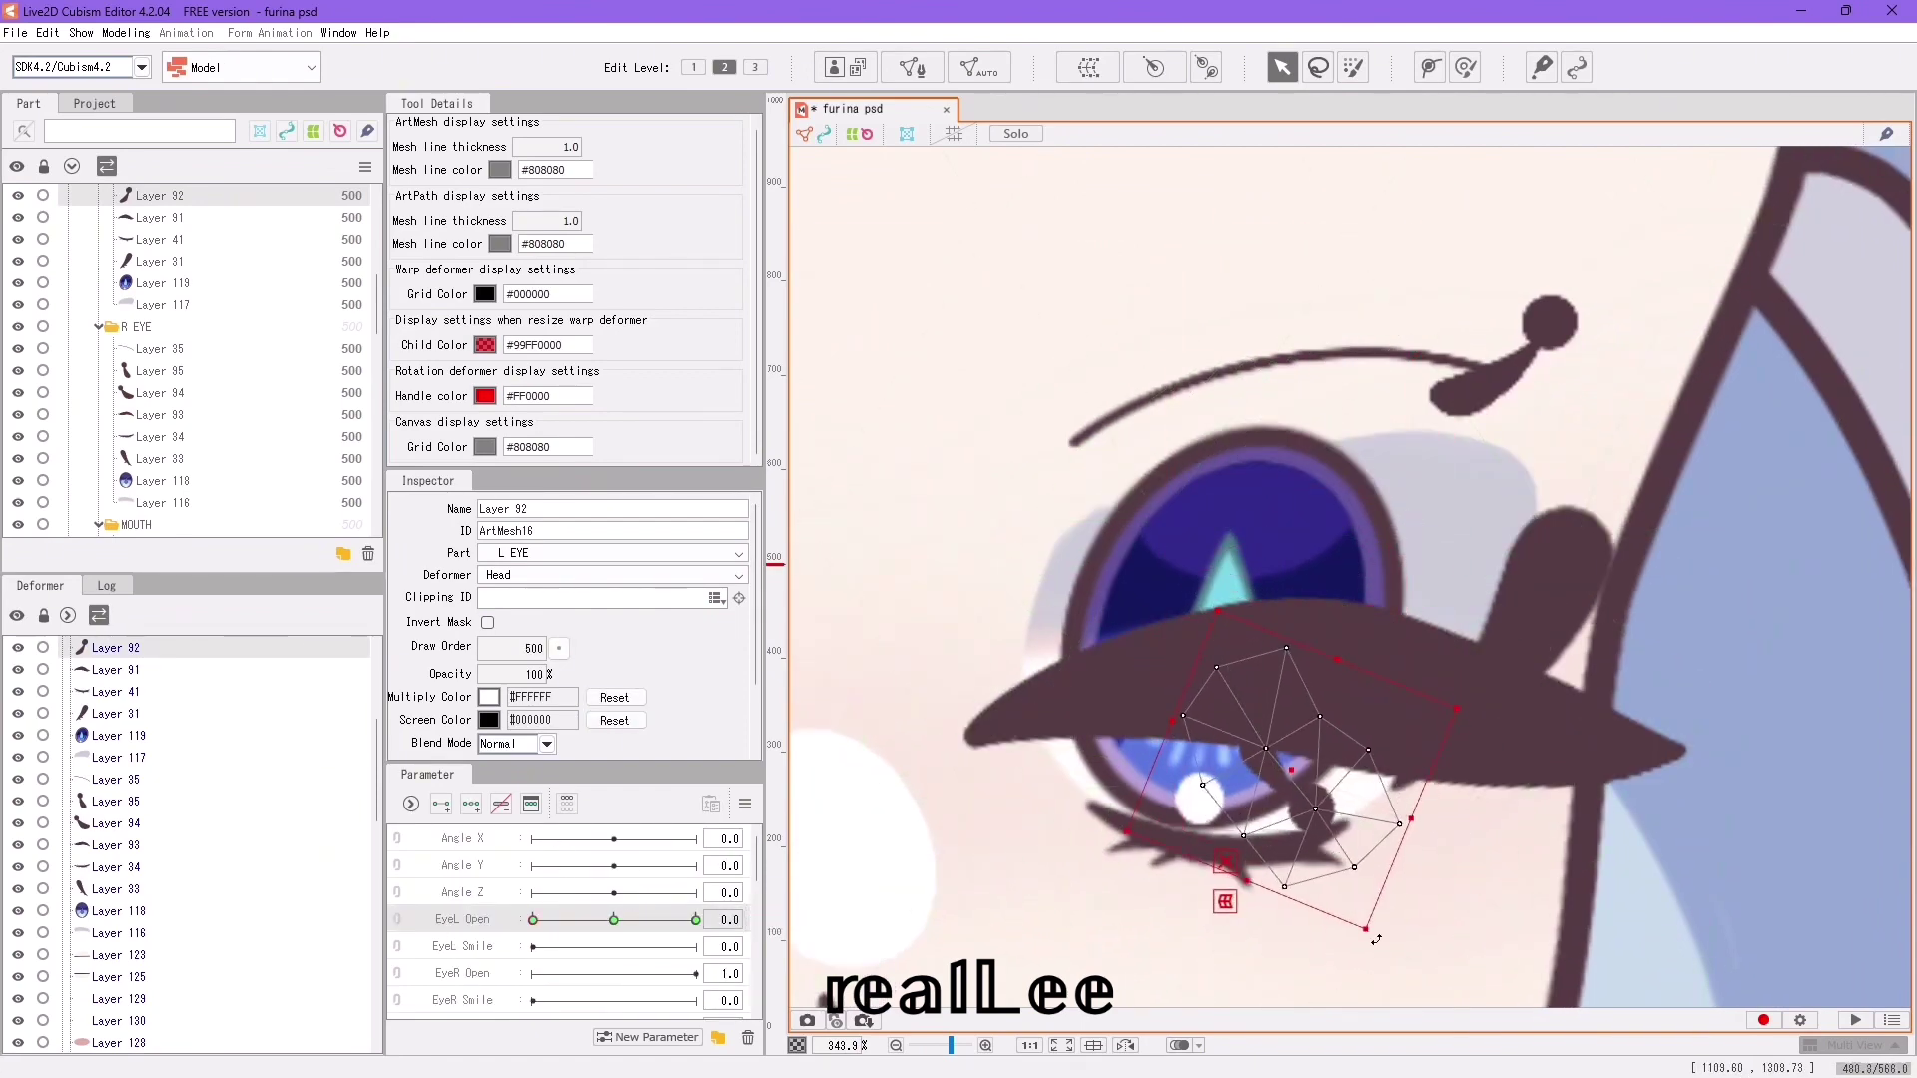
At EyeL Open 1.0, move Layer 92 up onto the raised lash and adjust its angle slightly.
{"action": "left_click_drag", "start_coordinate": [533, 920], "coordinate": [697, 922]}
{"action": "left_click_drag", "start_coordinate": [1288, 357], "coordinate": [1298, 295]}
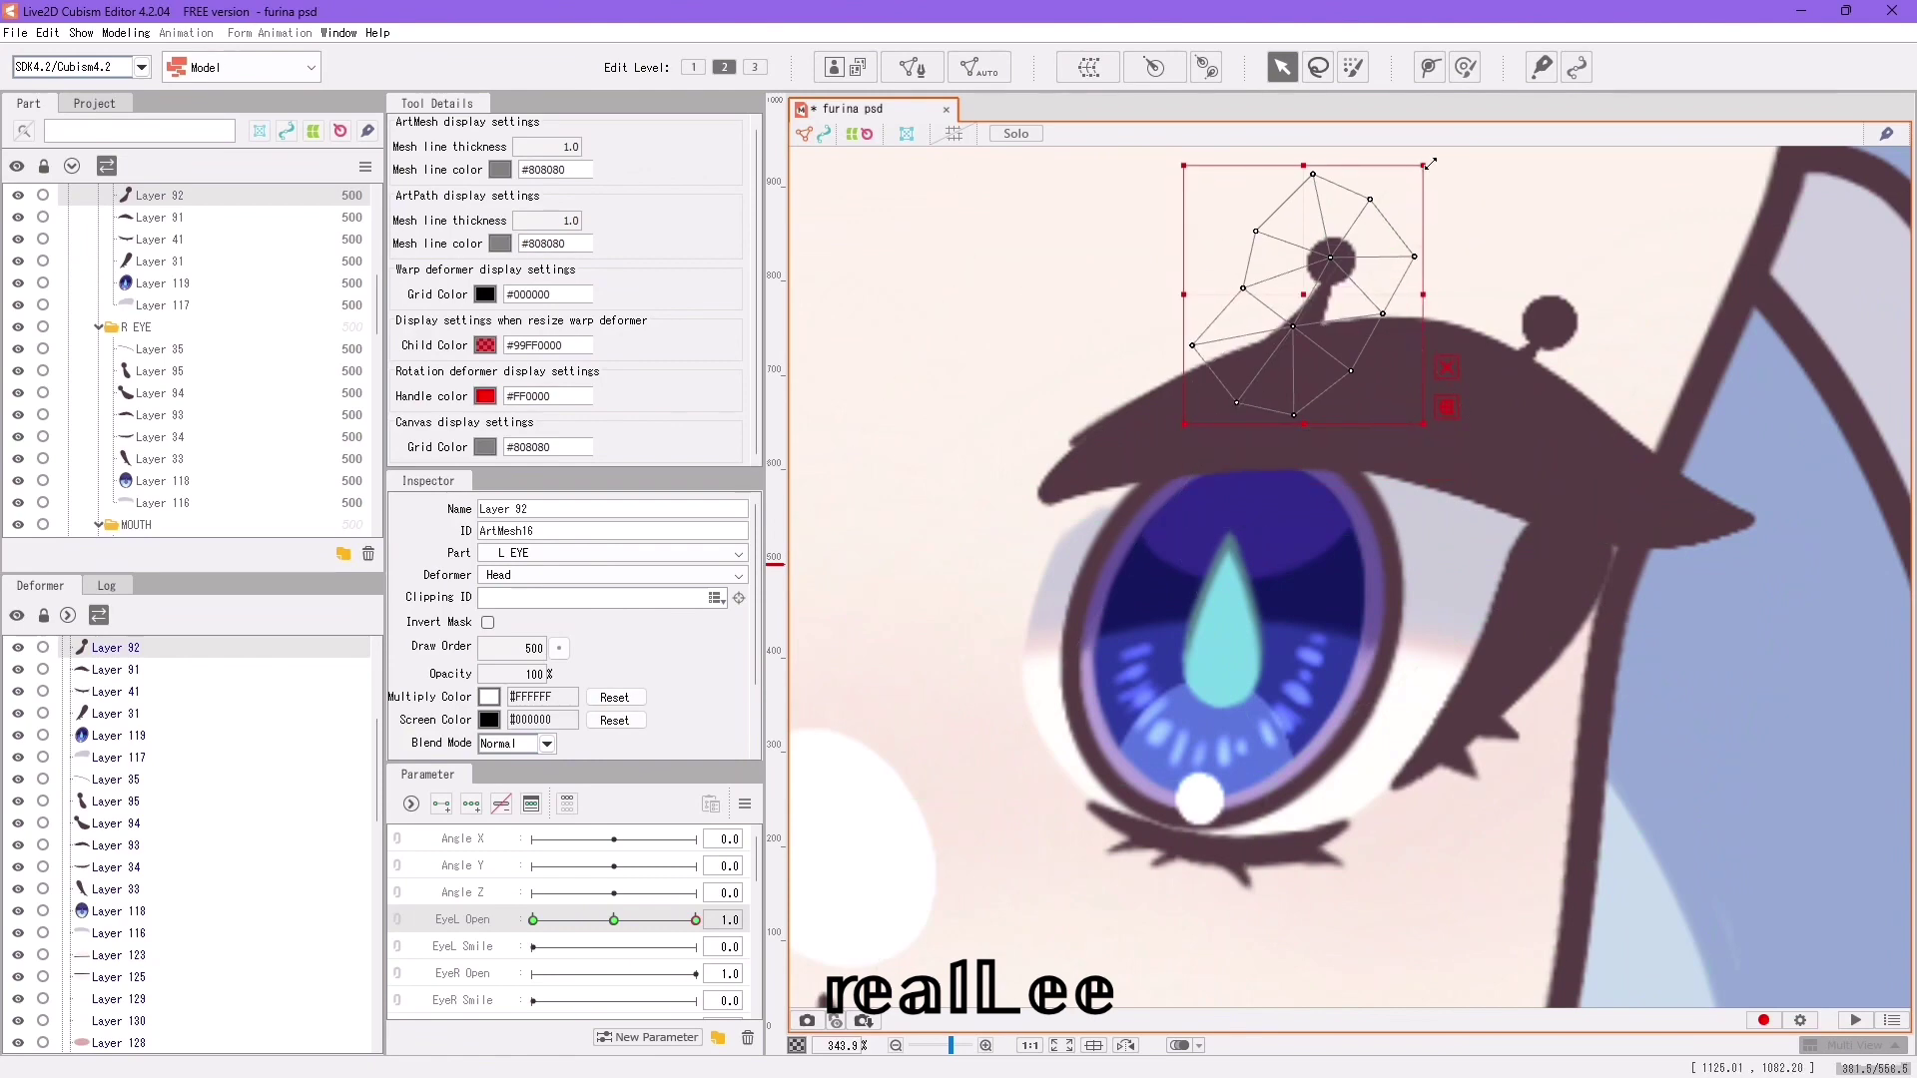
{"action": "left_click_drag", "start_coordinate": [1431, 162], "coordinate": [1420, 150]}
Key Layer 93 on EyeL Open with three keyforms and, at 0.0, move and rotate it beneath the closed lash's outer part.
{"action": "left_click_drag", "start_coordinate": [696, 919], "coordinate": [532, 920]}
{"action": "left_click", "coordinate": [1542, 395]}
{"action": "scroll", "coordinate": [1543, 395], "scroll_direction": "up", "scroll_amount": 2}
{"action": "left_click", "coordinate": [473, 804]}
{"action": "scroll", "coordinate": [1185, 612], "scroll_direction": "down", "scroll_amount": 3}
{"action": "scroll", "coordinate": [1240, 499], "scroll_direction": "up", "scroll_amount": 2}
{"action": "left_click_drag", "start_coordinate": [1240, 243], "coordinate": [1230, 599]}
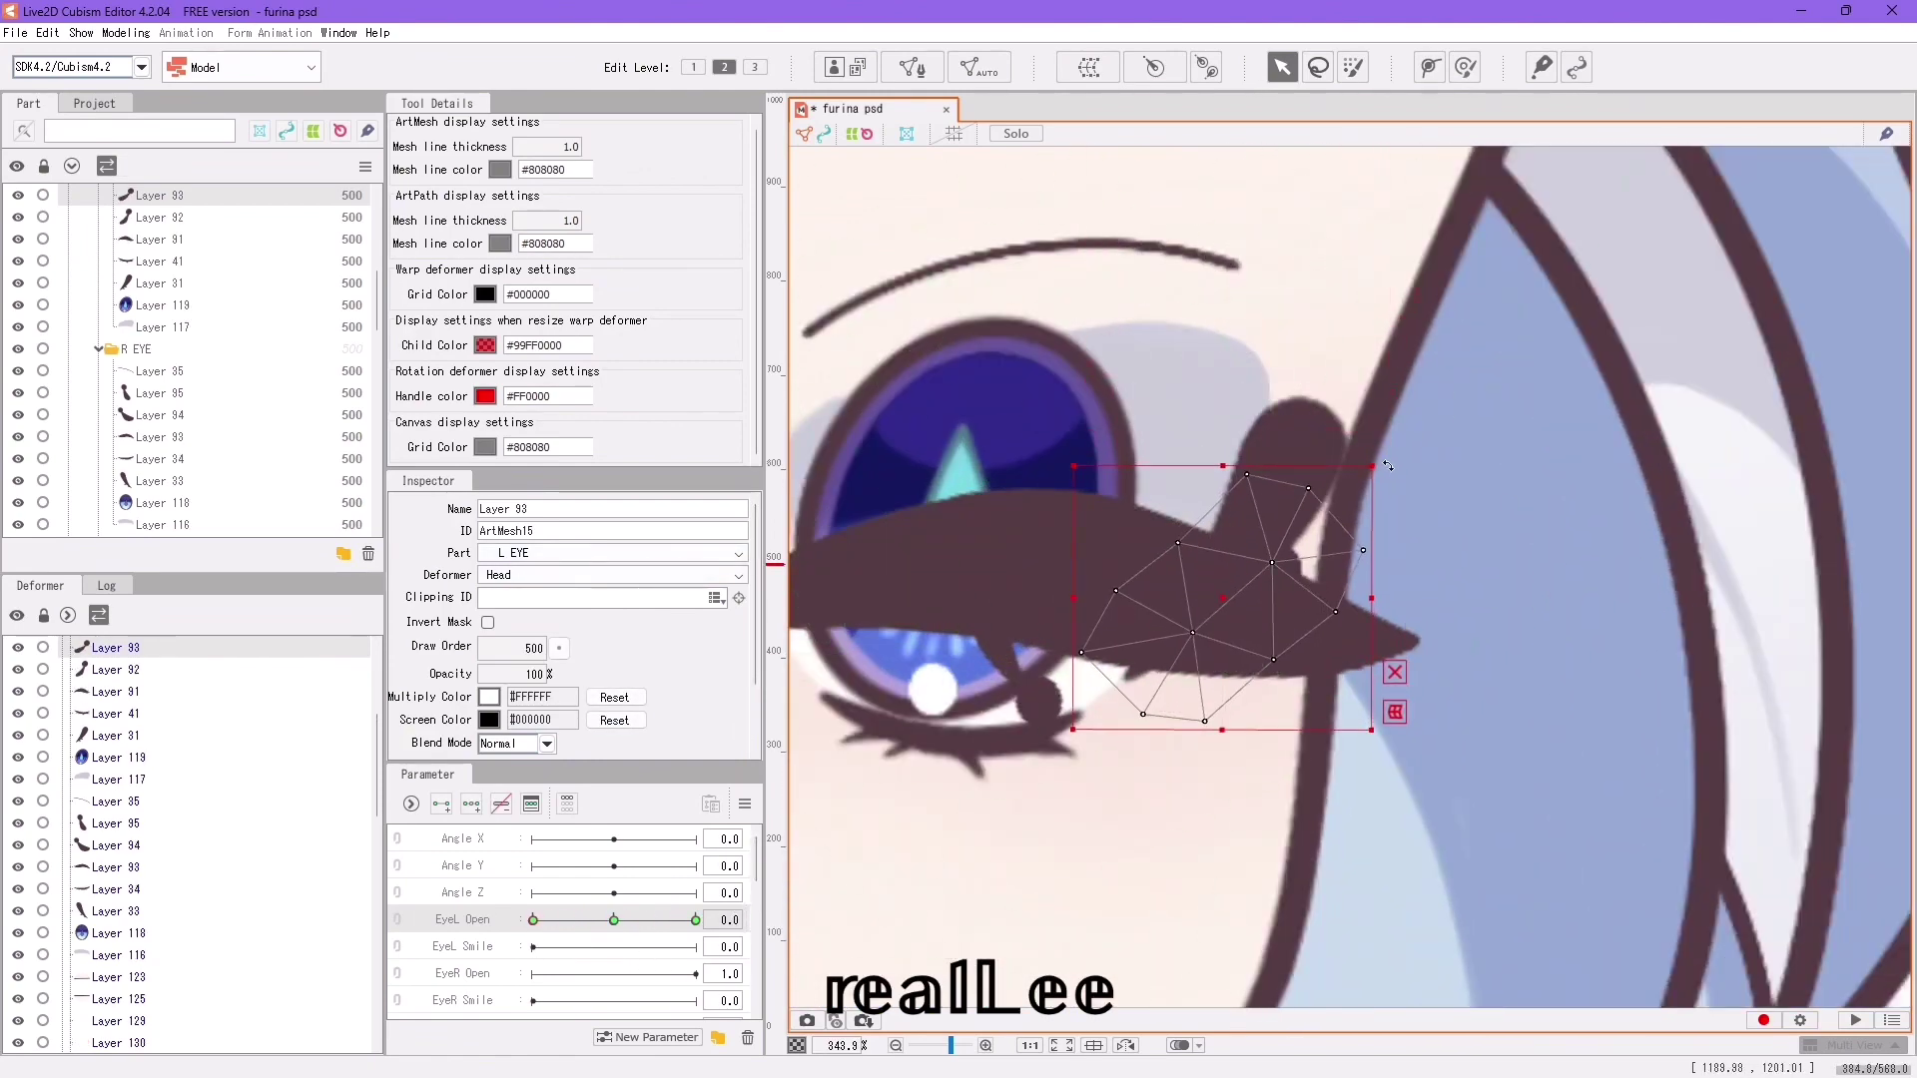
{"action": "left_click_drag", "start_coordinate": [1228, 664], "coordinate": [1221, 687]}
{"action": "scroll", "coordinate": [1142, 705], "scroll_direction": "down", "scroll_amount": 2}
At EyeL Open 1.0, fine-tune Layer 93's placement and angle on top of the raised lash.
{"action": "mouse_move", "coordinate": [532, 920]}
{"action": "left_mouse_down"}
{"action": "mouse_move", "coordinate": [584, 931]}
{"action": "mouse_move", "coordinate": [536, 946]}
{"action": "left_mouse_up"}
{"action": "scroll", "coordinate": [1241, 606], "scroll_direction": "down", "scroll_amount": 3}
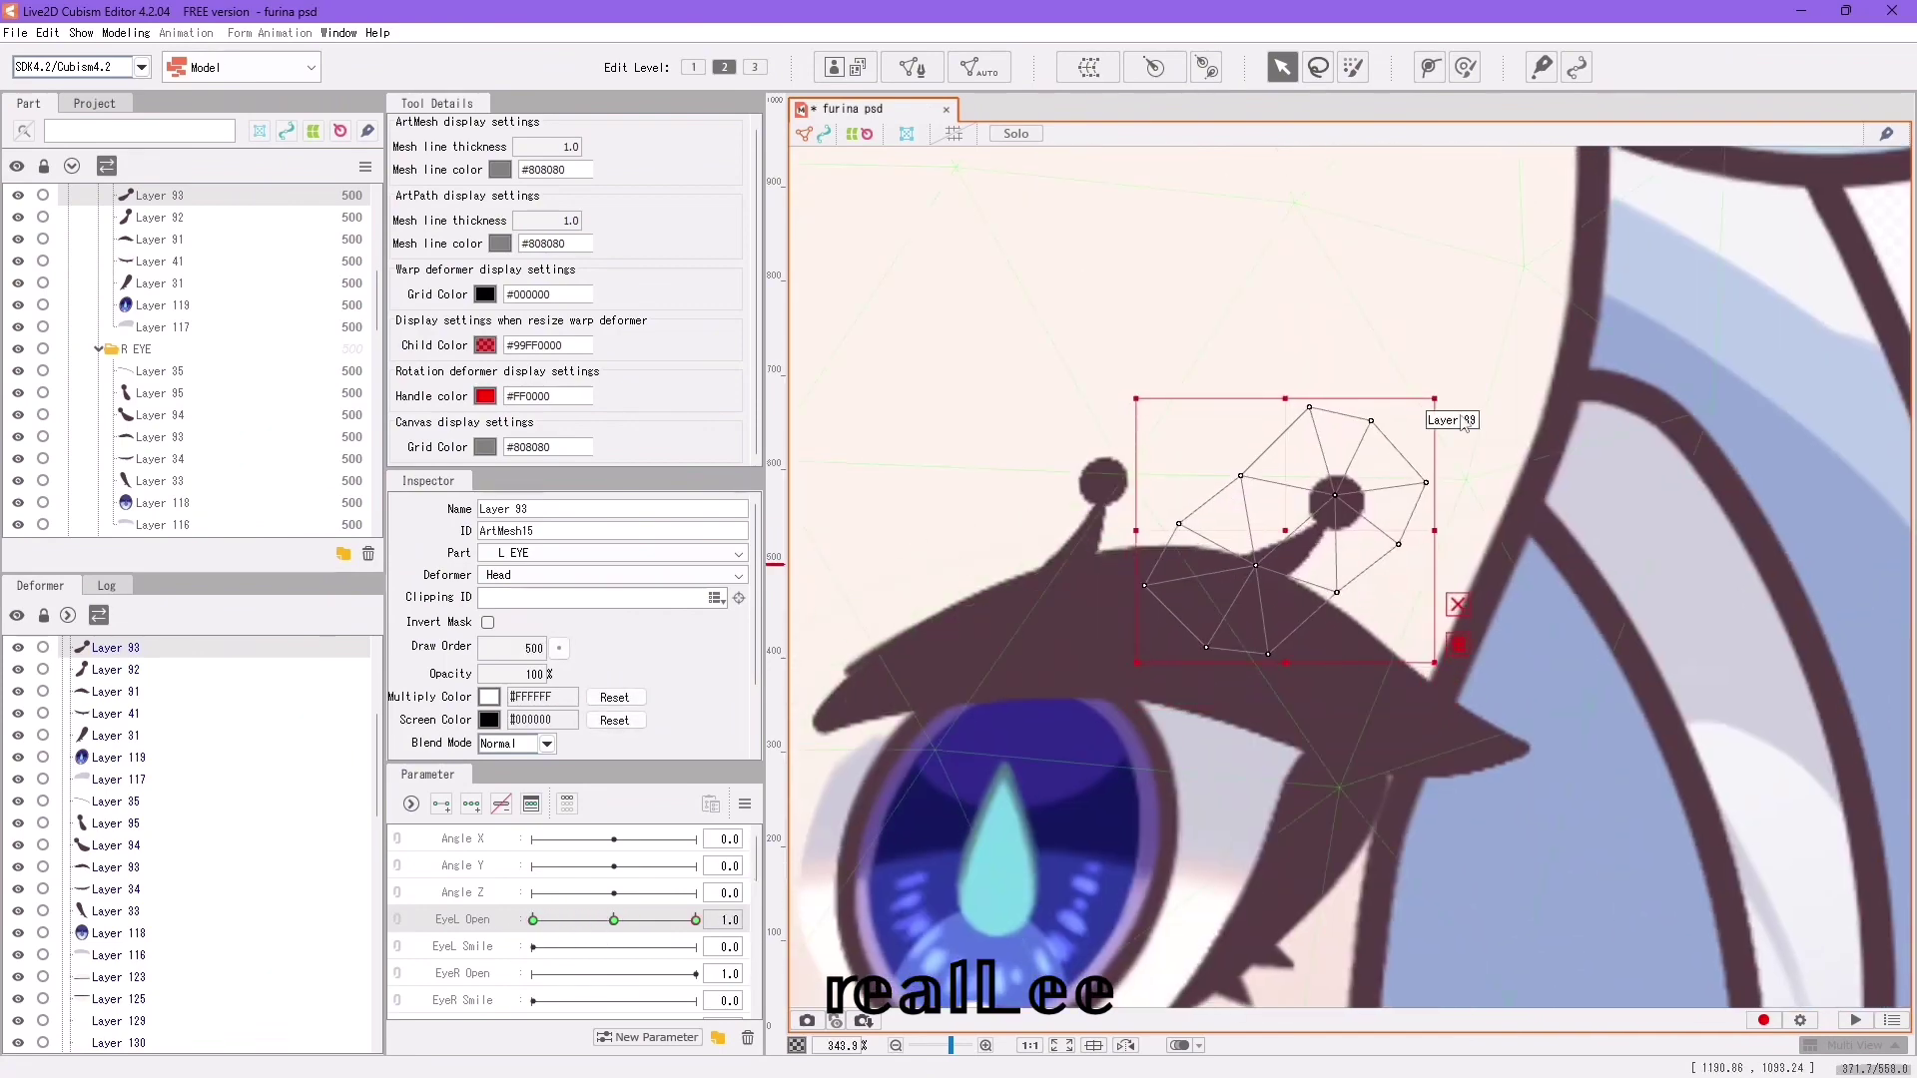
{"action": "left_click_drag", "start_coordinate": [1407, 364], "coordinate": [1415, 370]}
{"action": "mouse_move", "coordinate": [695, 919]}
{"action": "left_mouse_down"}
{"action": "mouse_move", "coordinate": [635, 920]}
{"action": "mouse_move", "coordinate": [695, 920]}
{"action": "left_mouse_up"}
{"action": "scroll", "coordinate": [1129, 774], "scroll_direction": "down", "scroll_amount": 3}
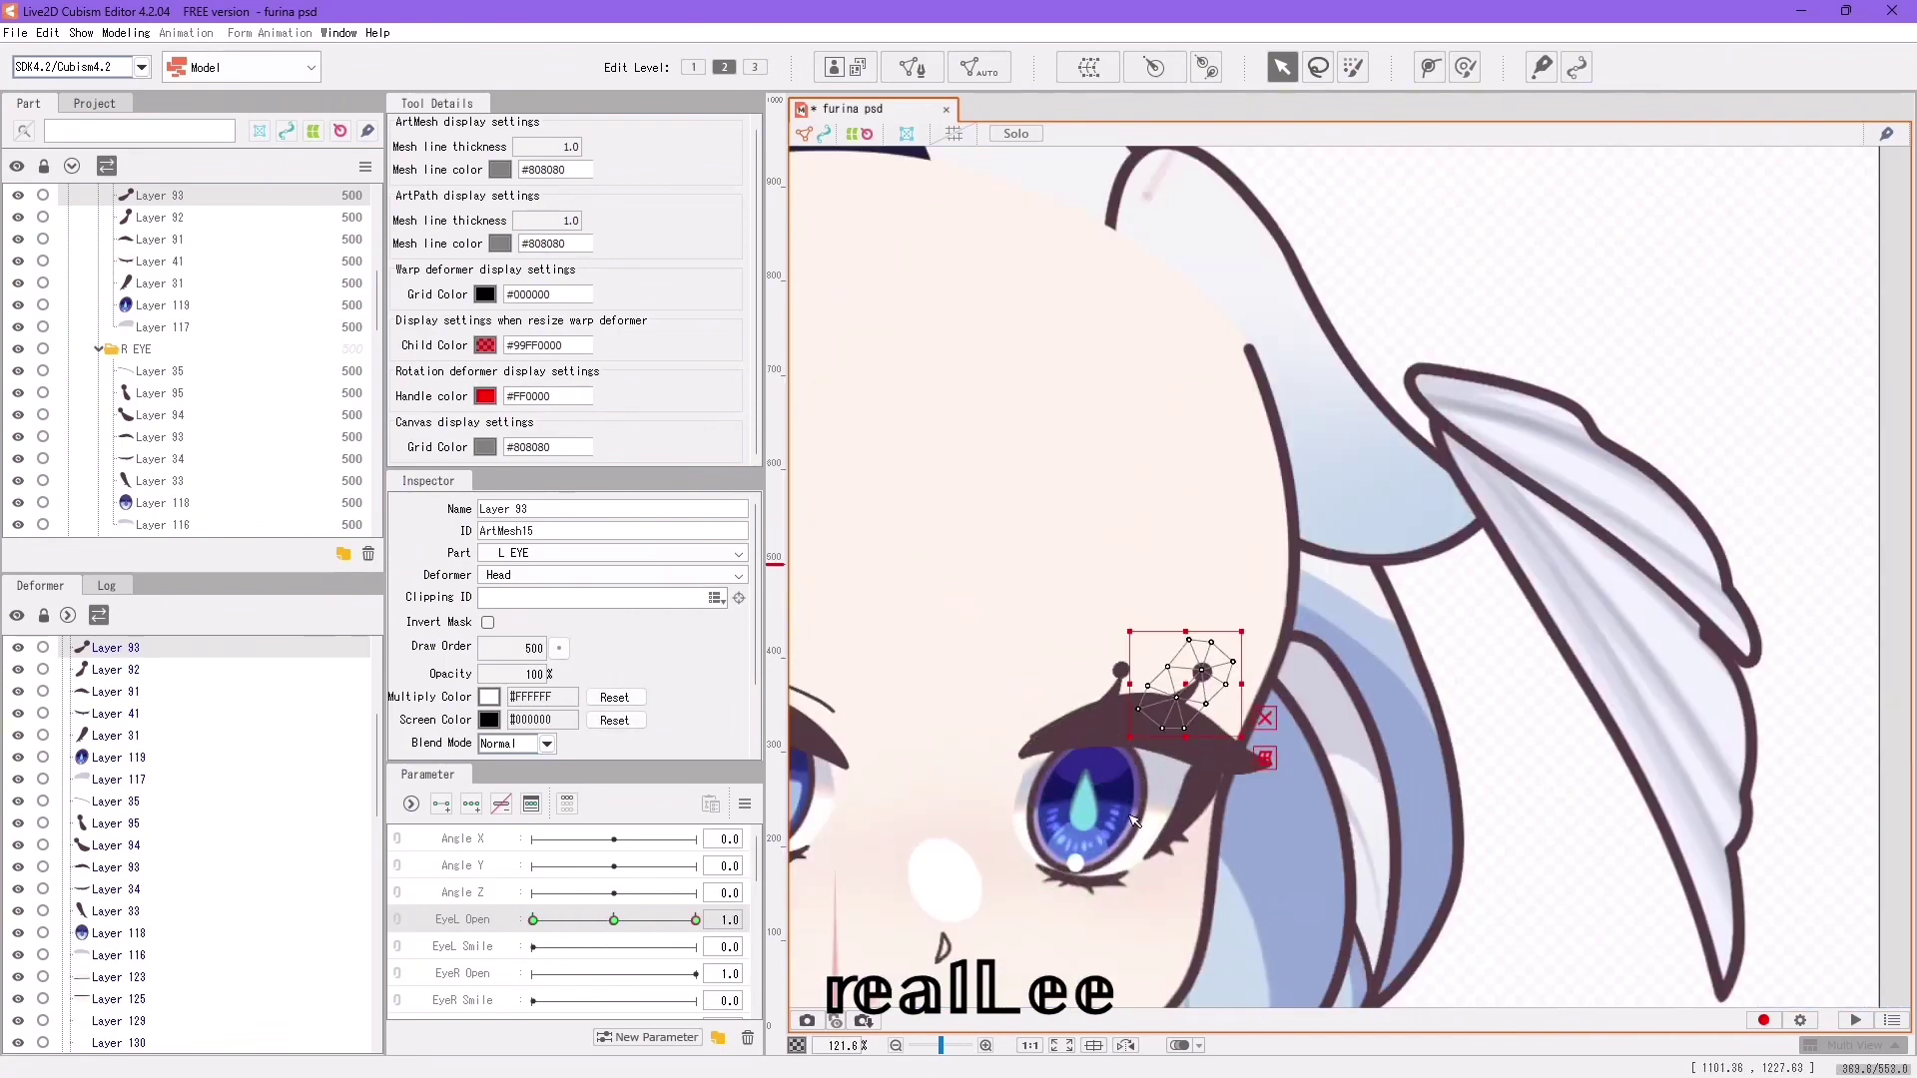
Create a warp deformer with 2 × 2 Bezier and 5 × 5 conversion divisions as parent of Layer 41, the lower lash.
{"action": "scroll", "coordinate": [1153, 841], "scroll_direction": "up", "scroll_amount": 1}
{"action": "left_click_drag", "start_coordinate": [1171, 844], "coordinate": [1250, 760]}
{"action": "left_click", "coordinate": [1136, 825]}
{"action": "scroll", "coordinate": [1075, 926], "scroll_direction": "up", "scroll_amount": 3}
{"action": "left_click", "coordinate": [1089, 66]}
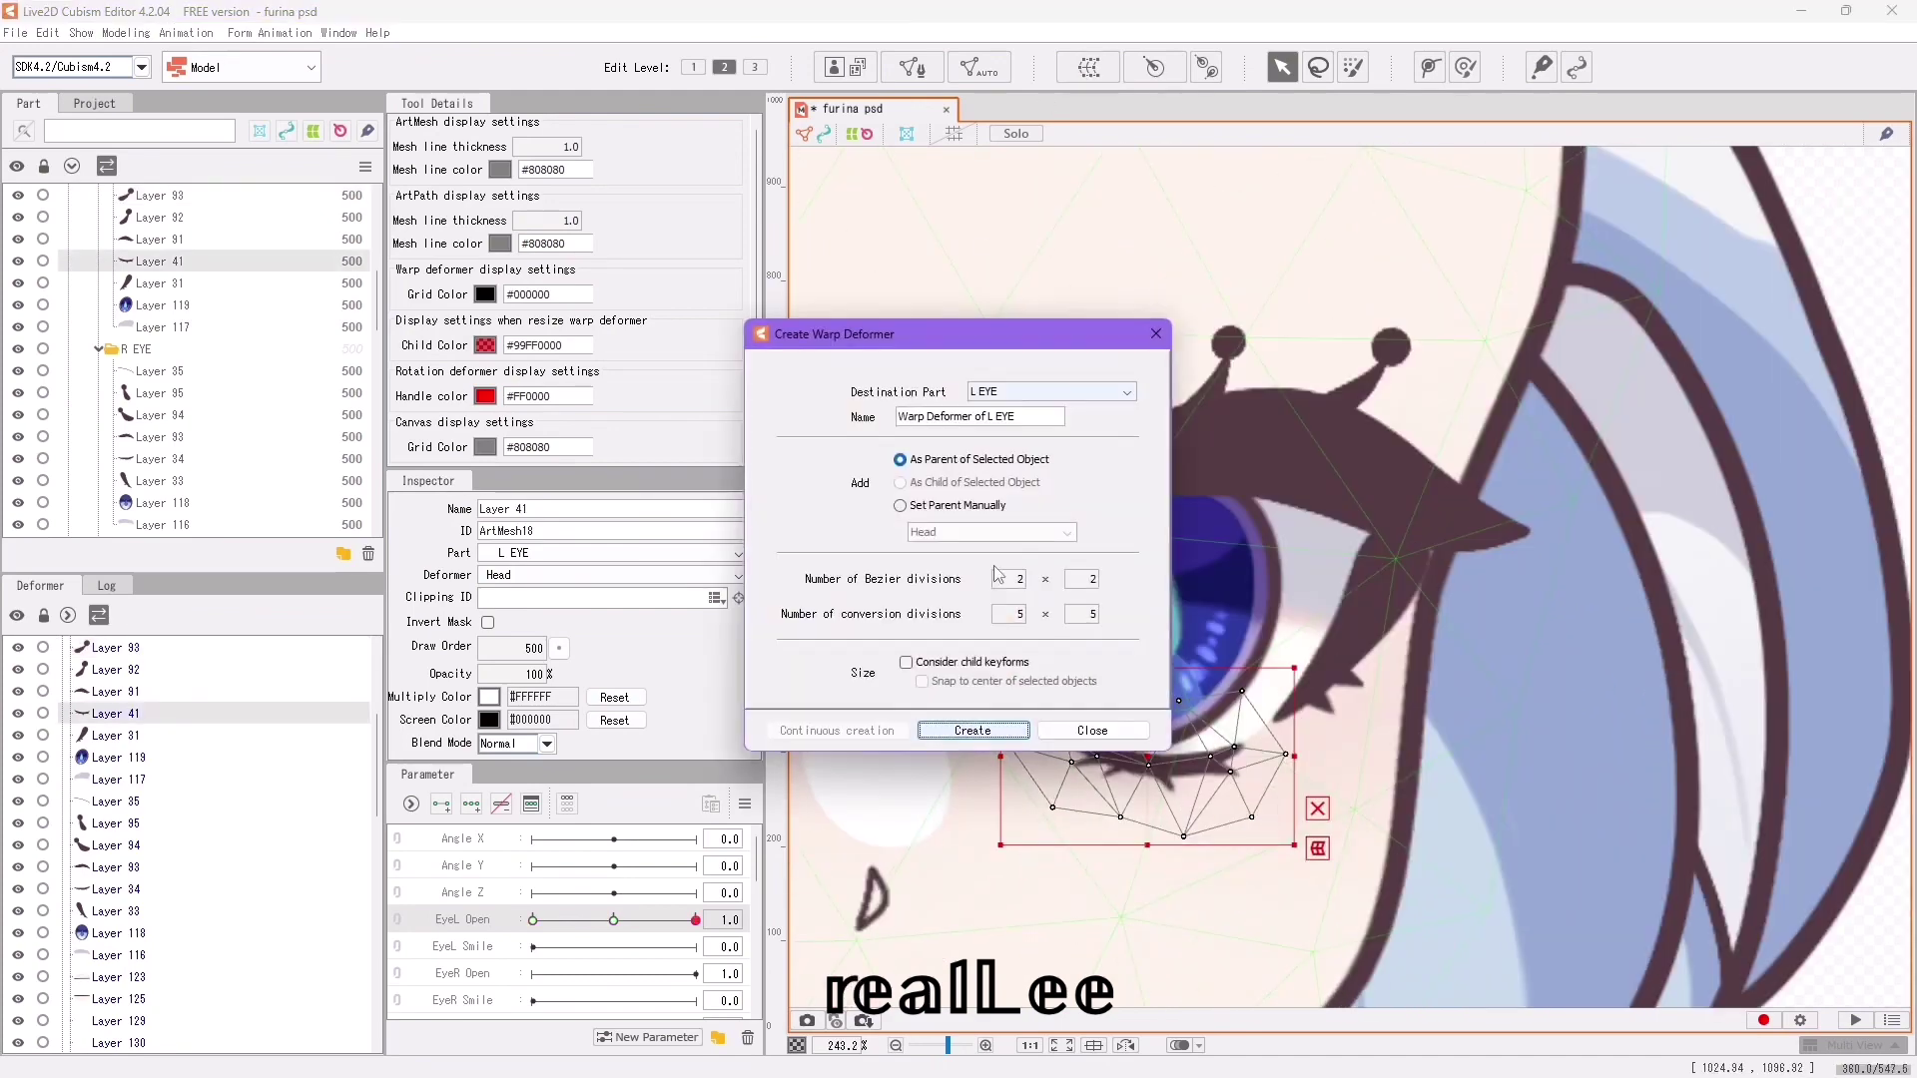
{"action": "left_click", "coordinate": [972, 728]}
Key the lower-lash warp deformer on EyeL Open with three keyforms, raising it at 0.0 and bending its middle at 1.0.
{"action": "left_click", "coordinate": [471, 804]}
{"action": "left_click_drag", "start_coordinate": [696, 919], "coordinate": [527, 929]}
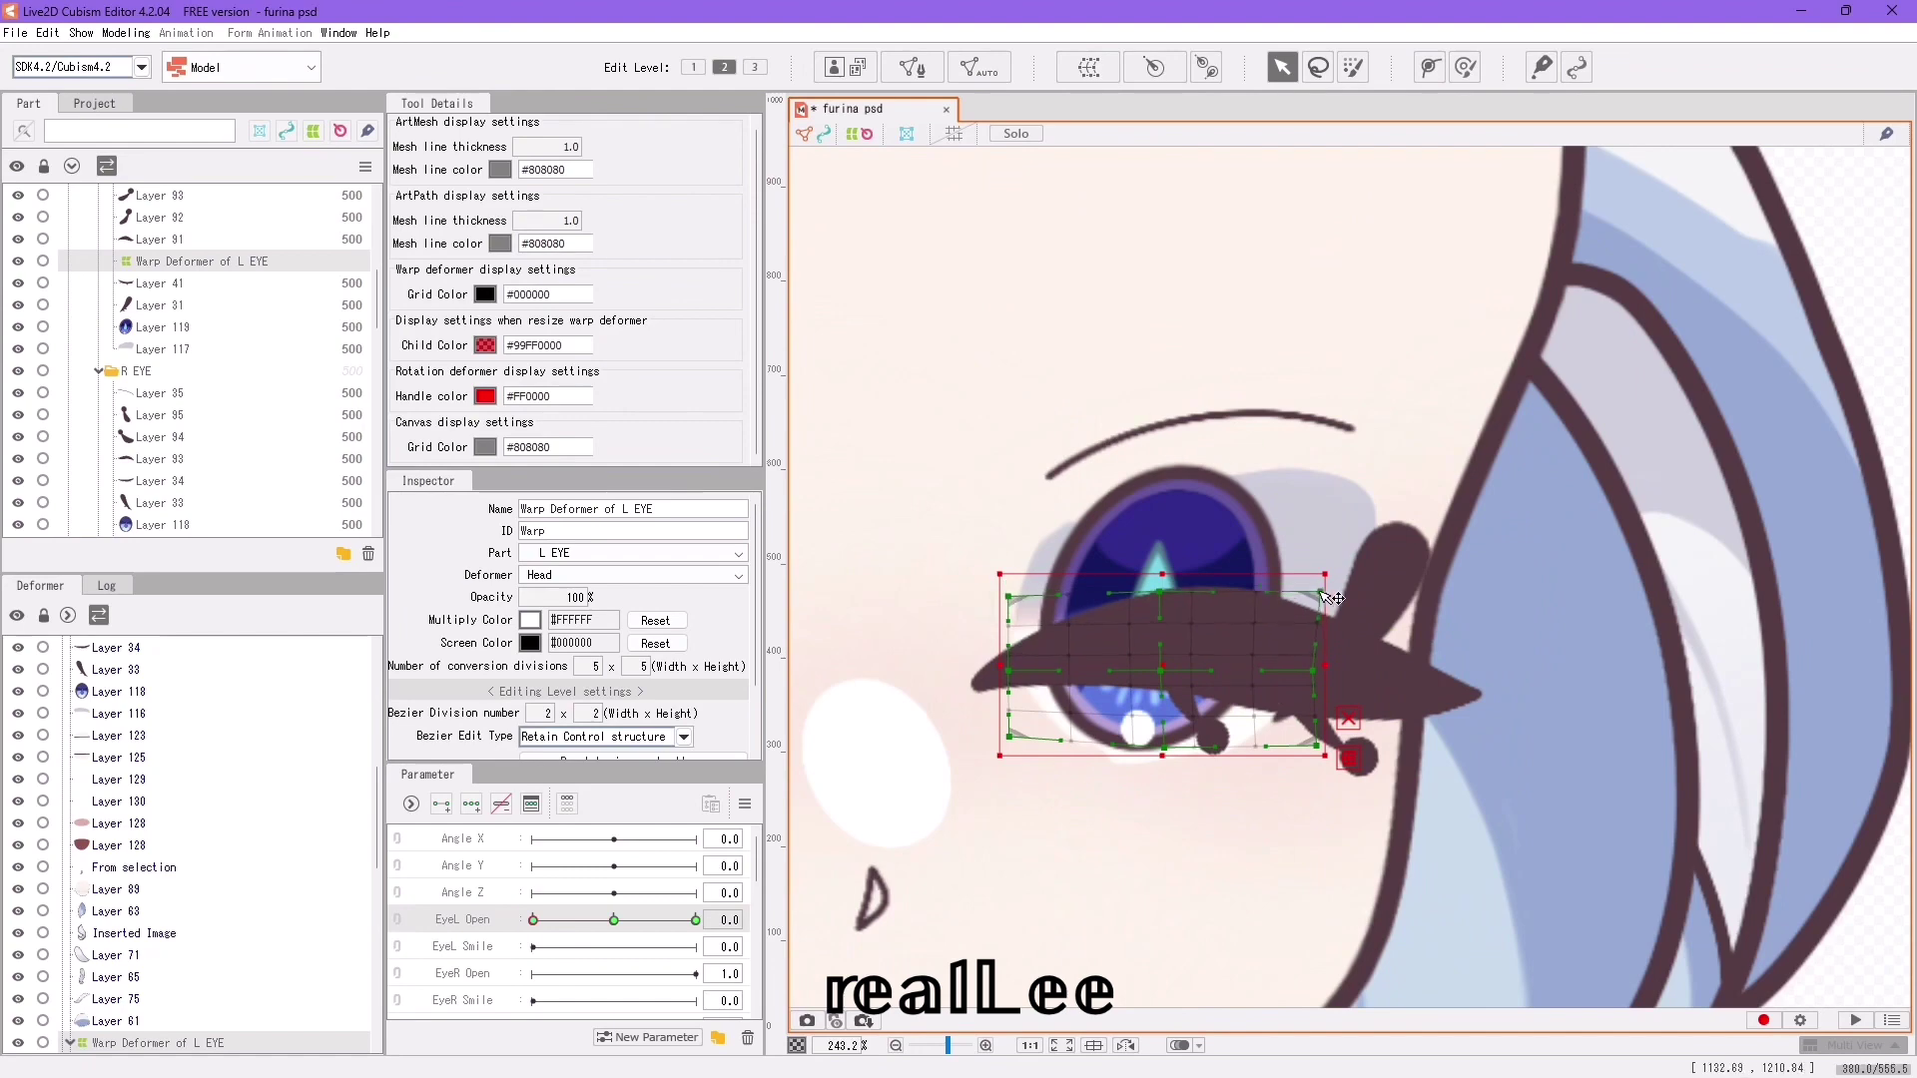
{"action": "scroll", "coordinate": [1158, 851], "scroll_direction": "up", "scroll_amount": 5}
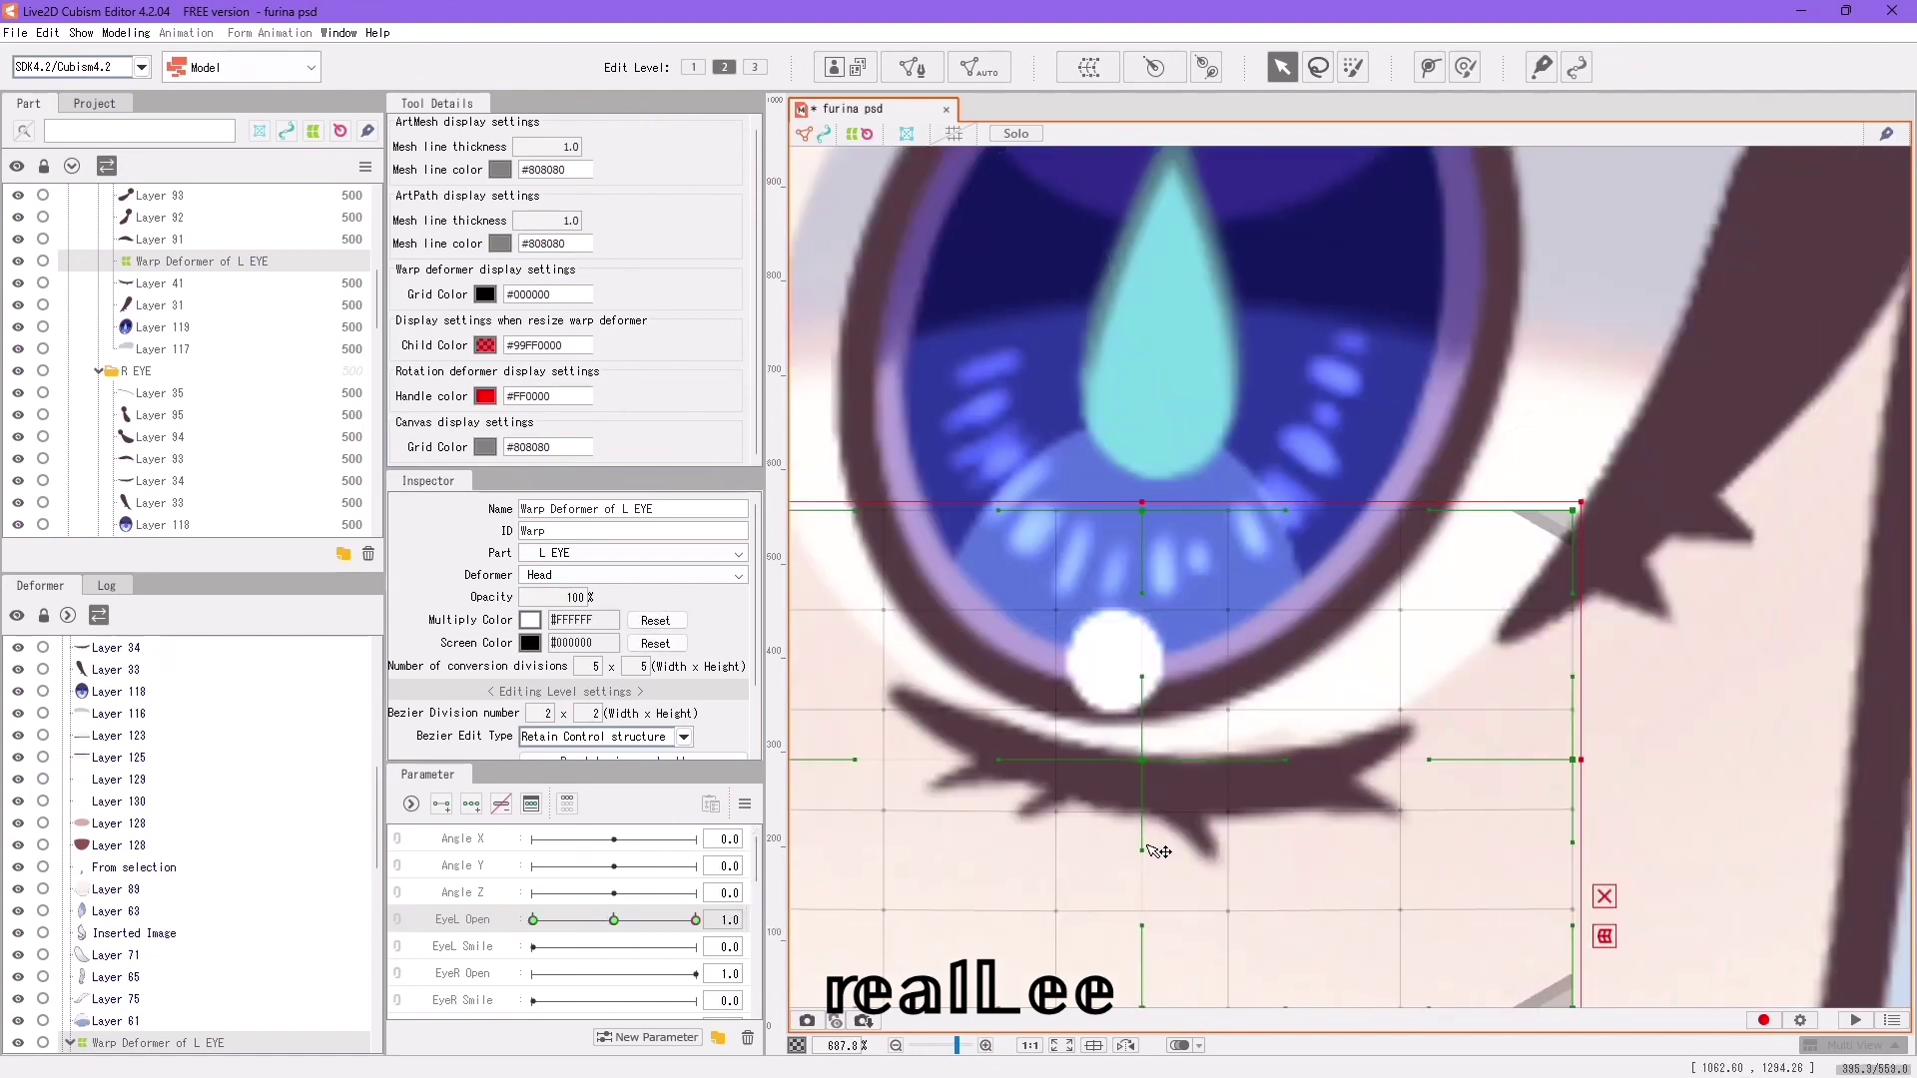
{"action": "scroll", "coordinate": [1148, 626], "scroll_direction": "up", "scroll_amount": 2}
{"action": "scroll", "coordinate": [1061, 830], "scroll_direction": "down", "scroll_amount": 6}
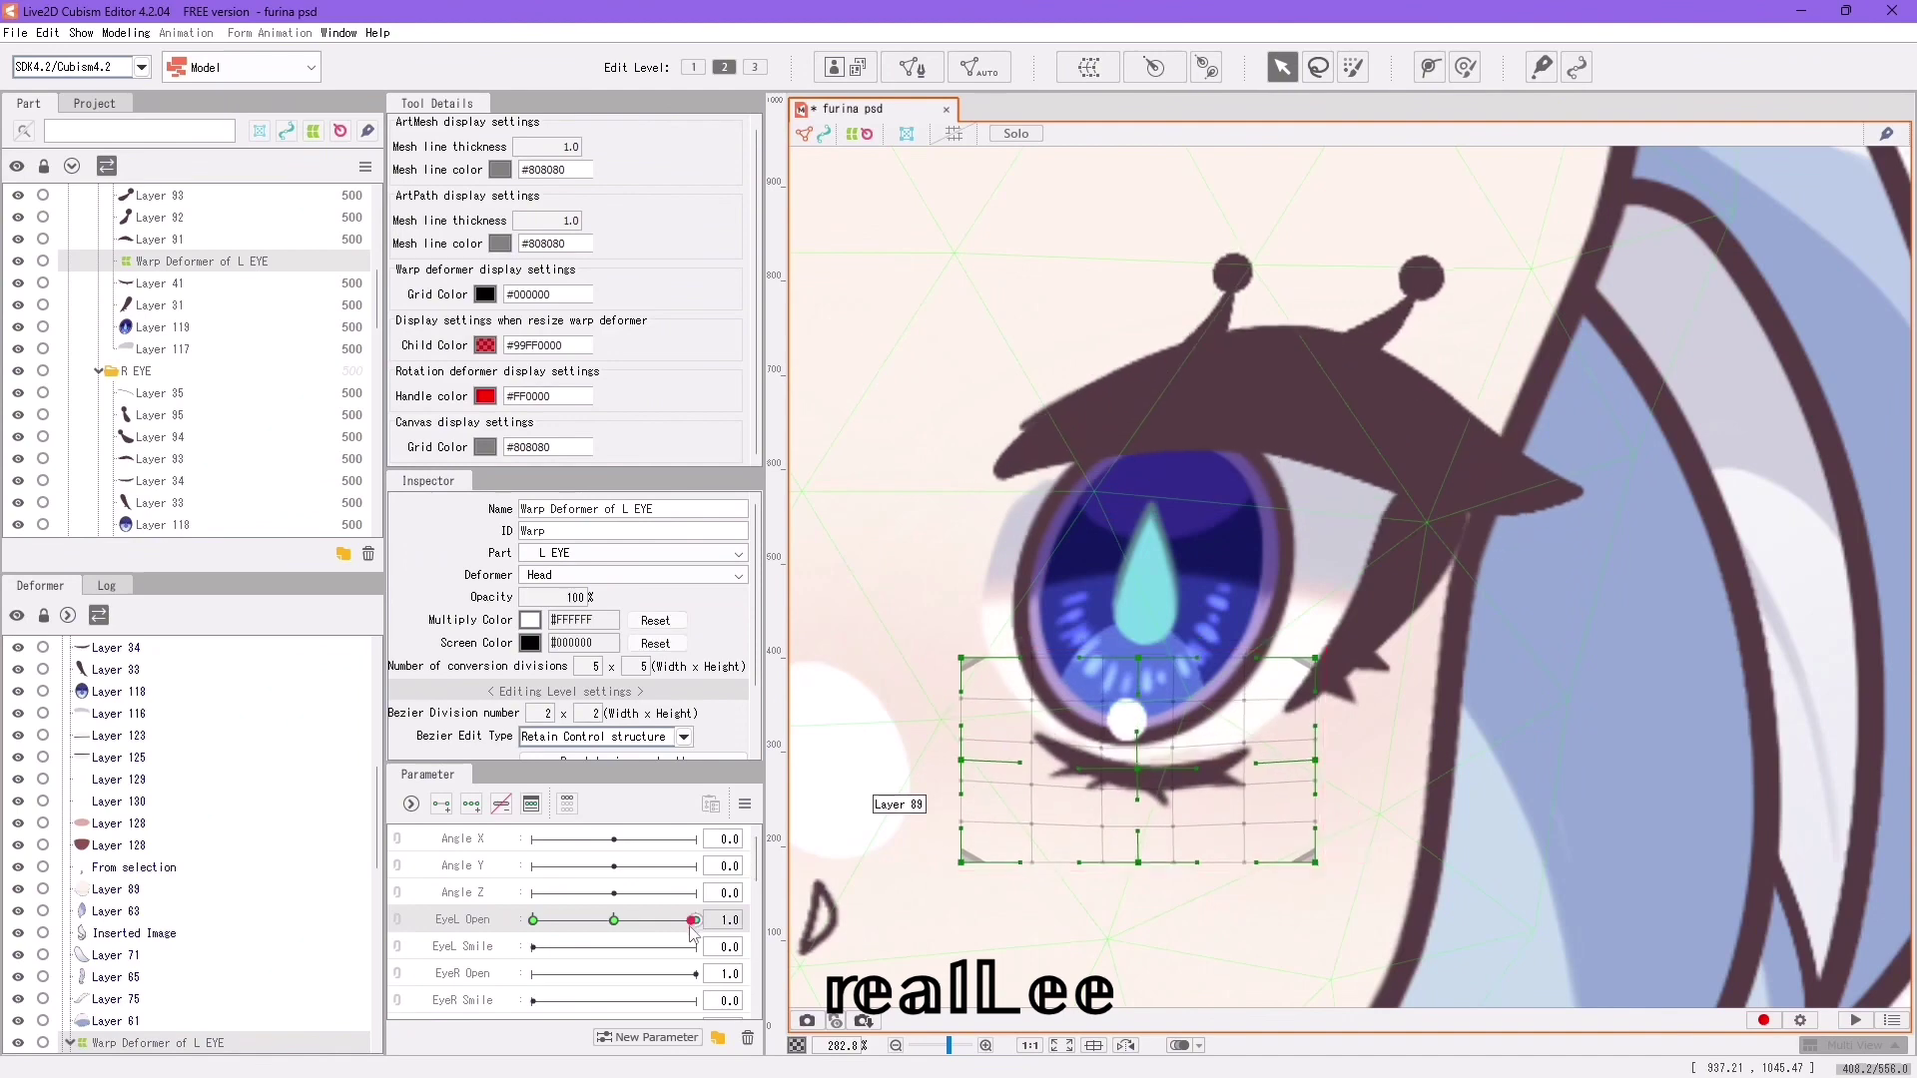
{"action": "left_click_drag", "start_coordinate": [693, 935], "coordinate": [614, 932]}
Open Layer 31, the outer lash of the left eye, for mesh editing and delete its existing mesh.
{"action": "left_click", "coordinate": [1411, 562]}
{"action": "scroll", "coordinate": [1647, 539], "scroll_direction": "up", "scroll_amount": 2}
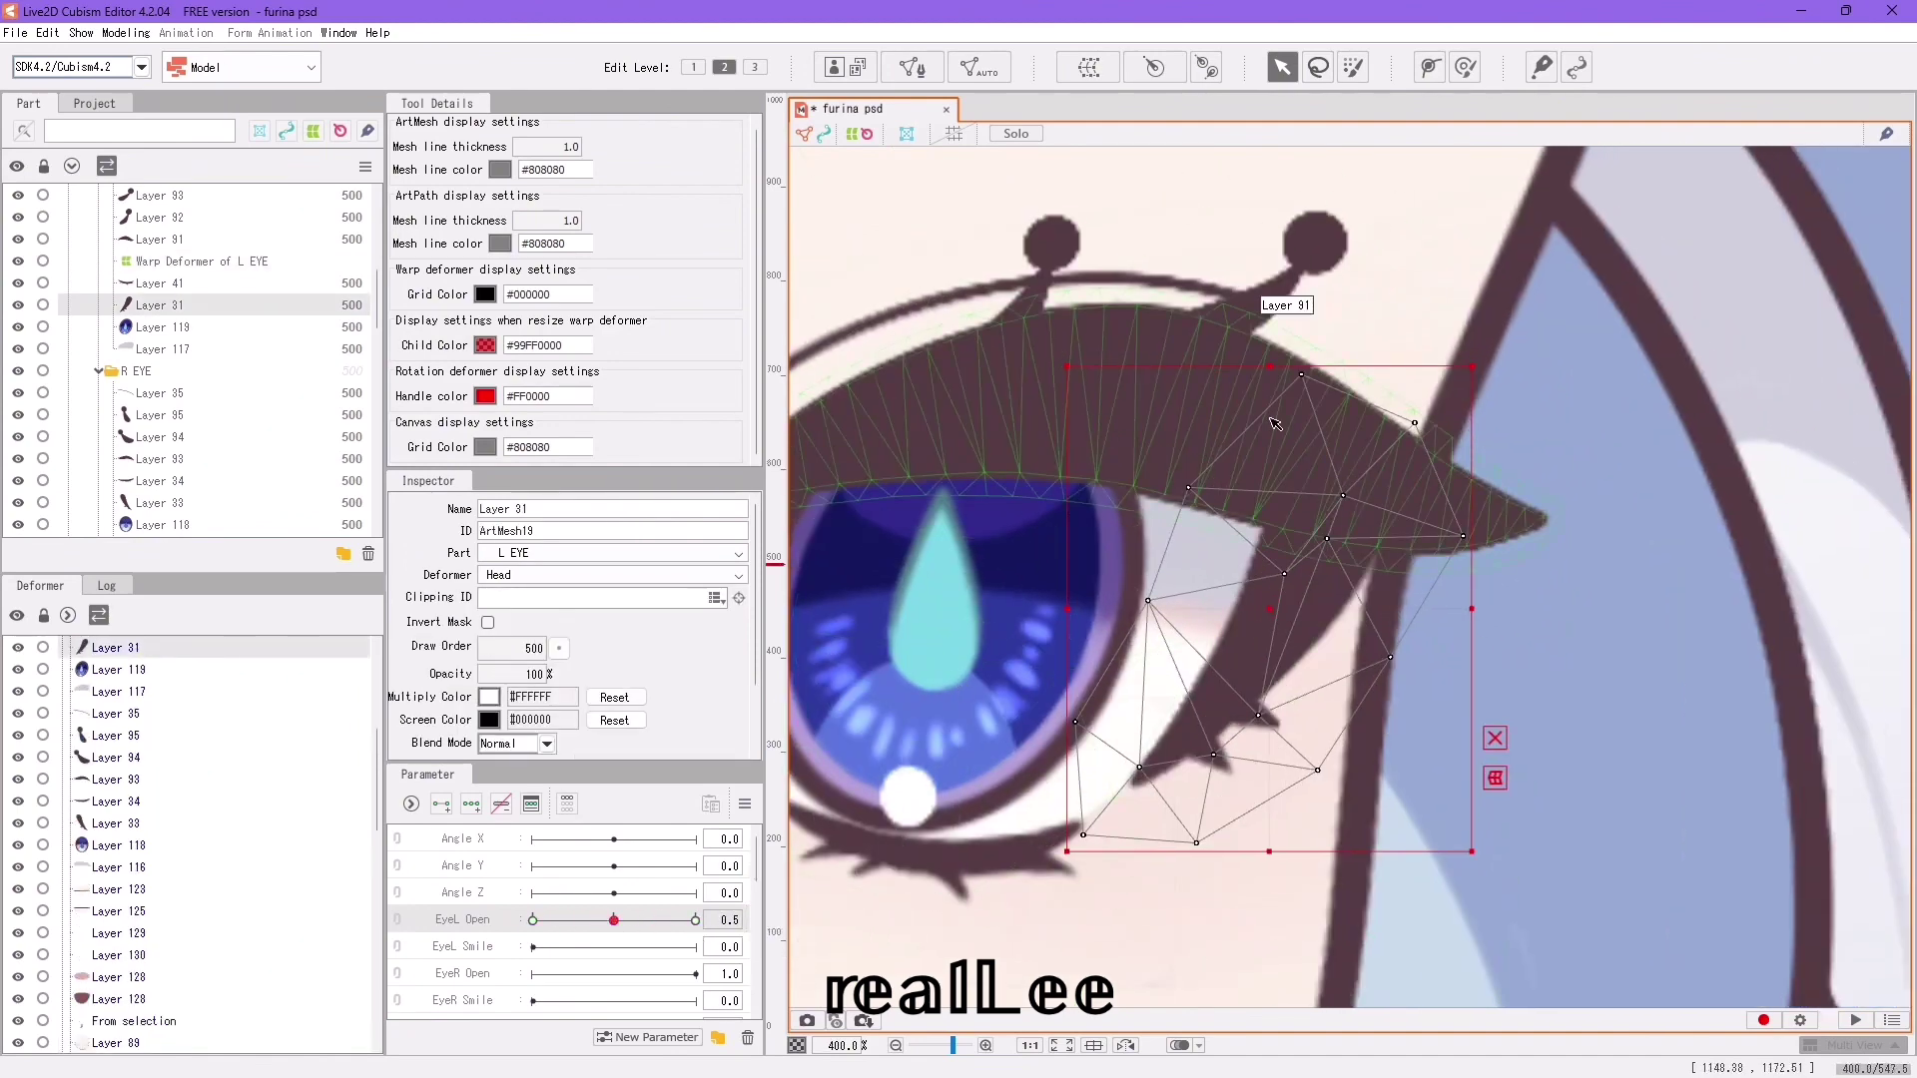
{"action": "left_click", "coordinate": [978, 67]}
{"action": "left_click", "coordinate": [1095, 408]}
{"action": "left_click", "coordinate": [1155, 67]}
{"action": "left_click", "coordinate": [1144, 405]}
{"action": "left_click", "coordinate": [913, 66]}
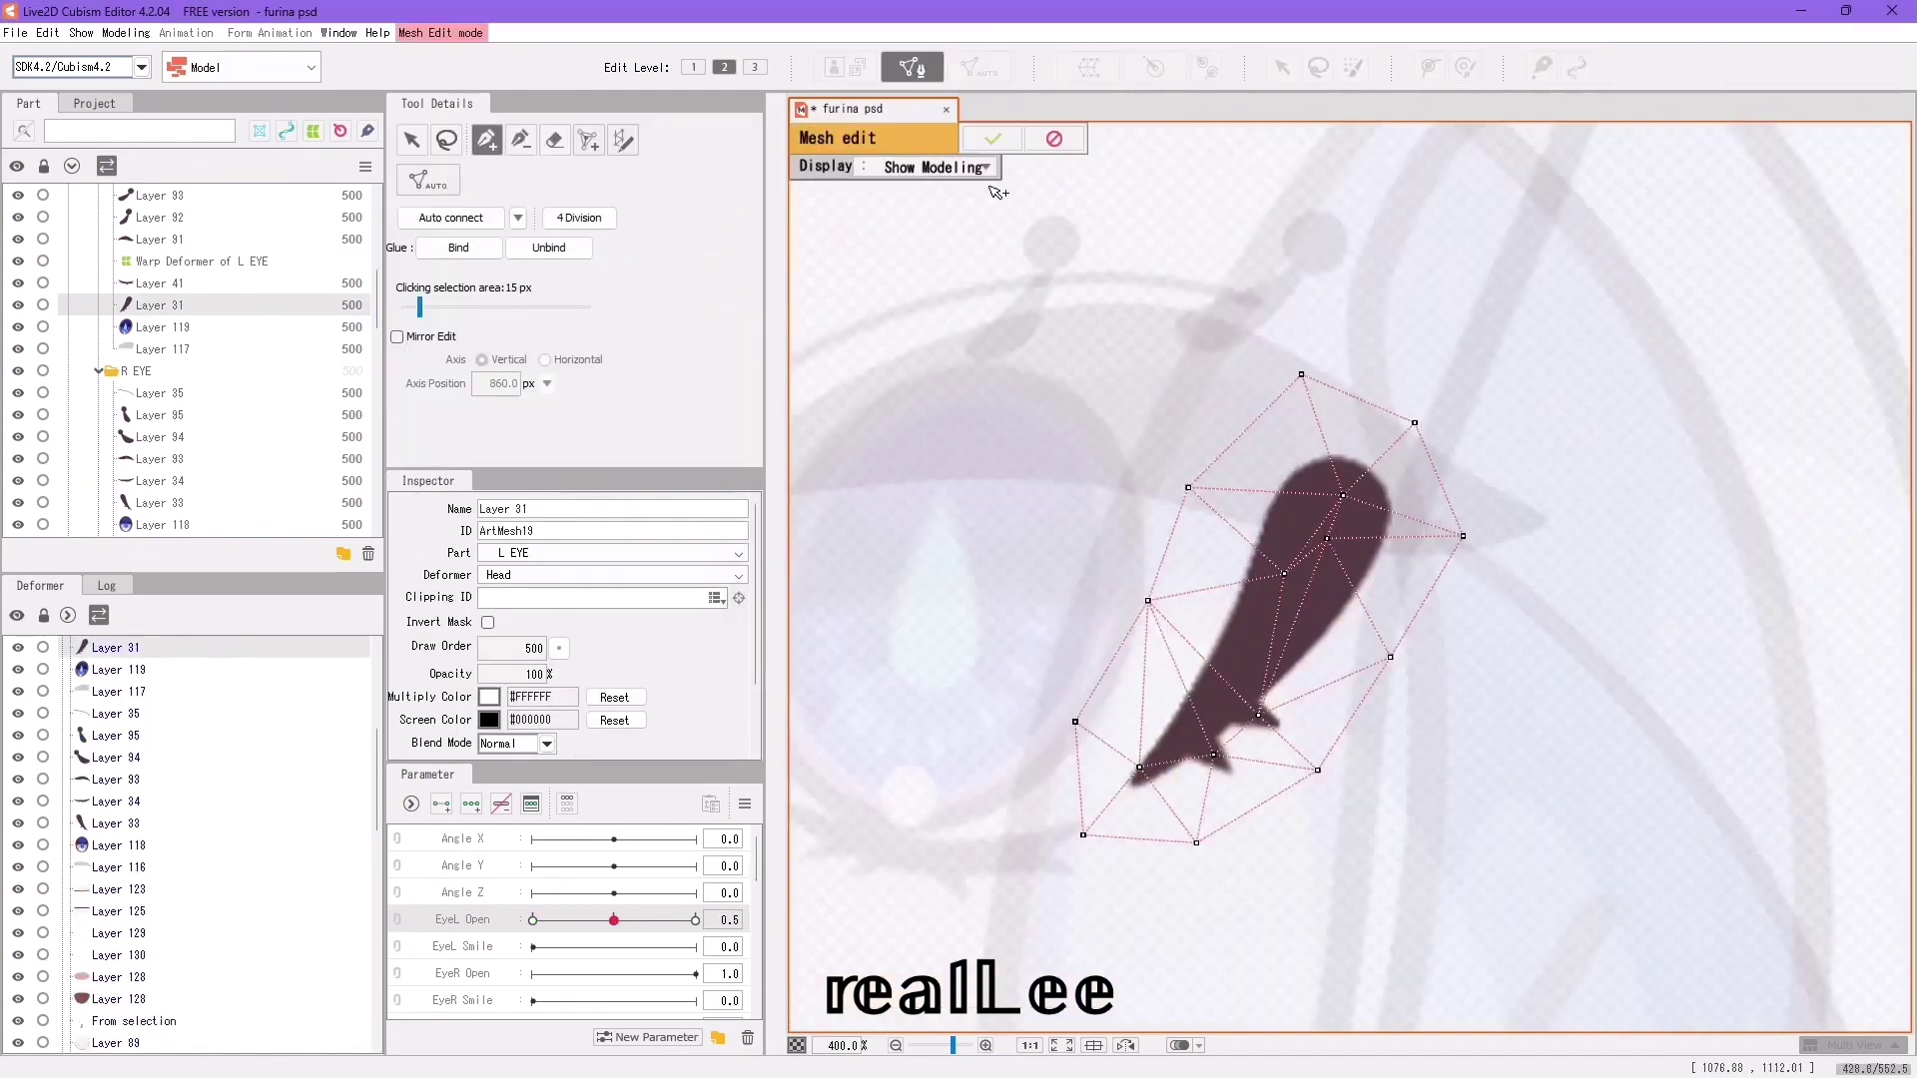
{"action": "left_click", "coordinate": [555, 141]}
{"action": "left_click_drag", "start_coordinate": [1228, 559], "coordinate": [1570, 685]}
{"action": "left_click", "coordinate": [521, 141]}
{"action": "left_click", "coordinate": [487, 141]}
Place mesh vertices on Layer 31 from its pointed tip around the two small spikes and up the outer edge.
{"action": "scroll", "coordinate": [1263, 724], "scroll_direction": "up", "scroll_amount": 2}
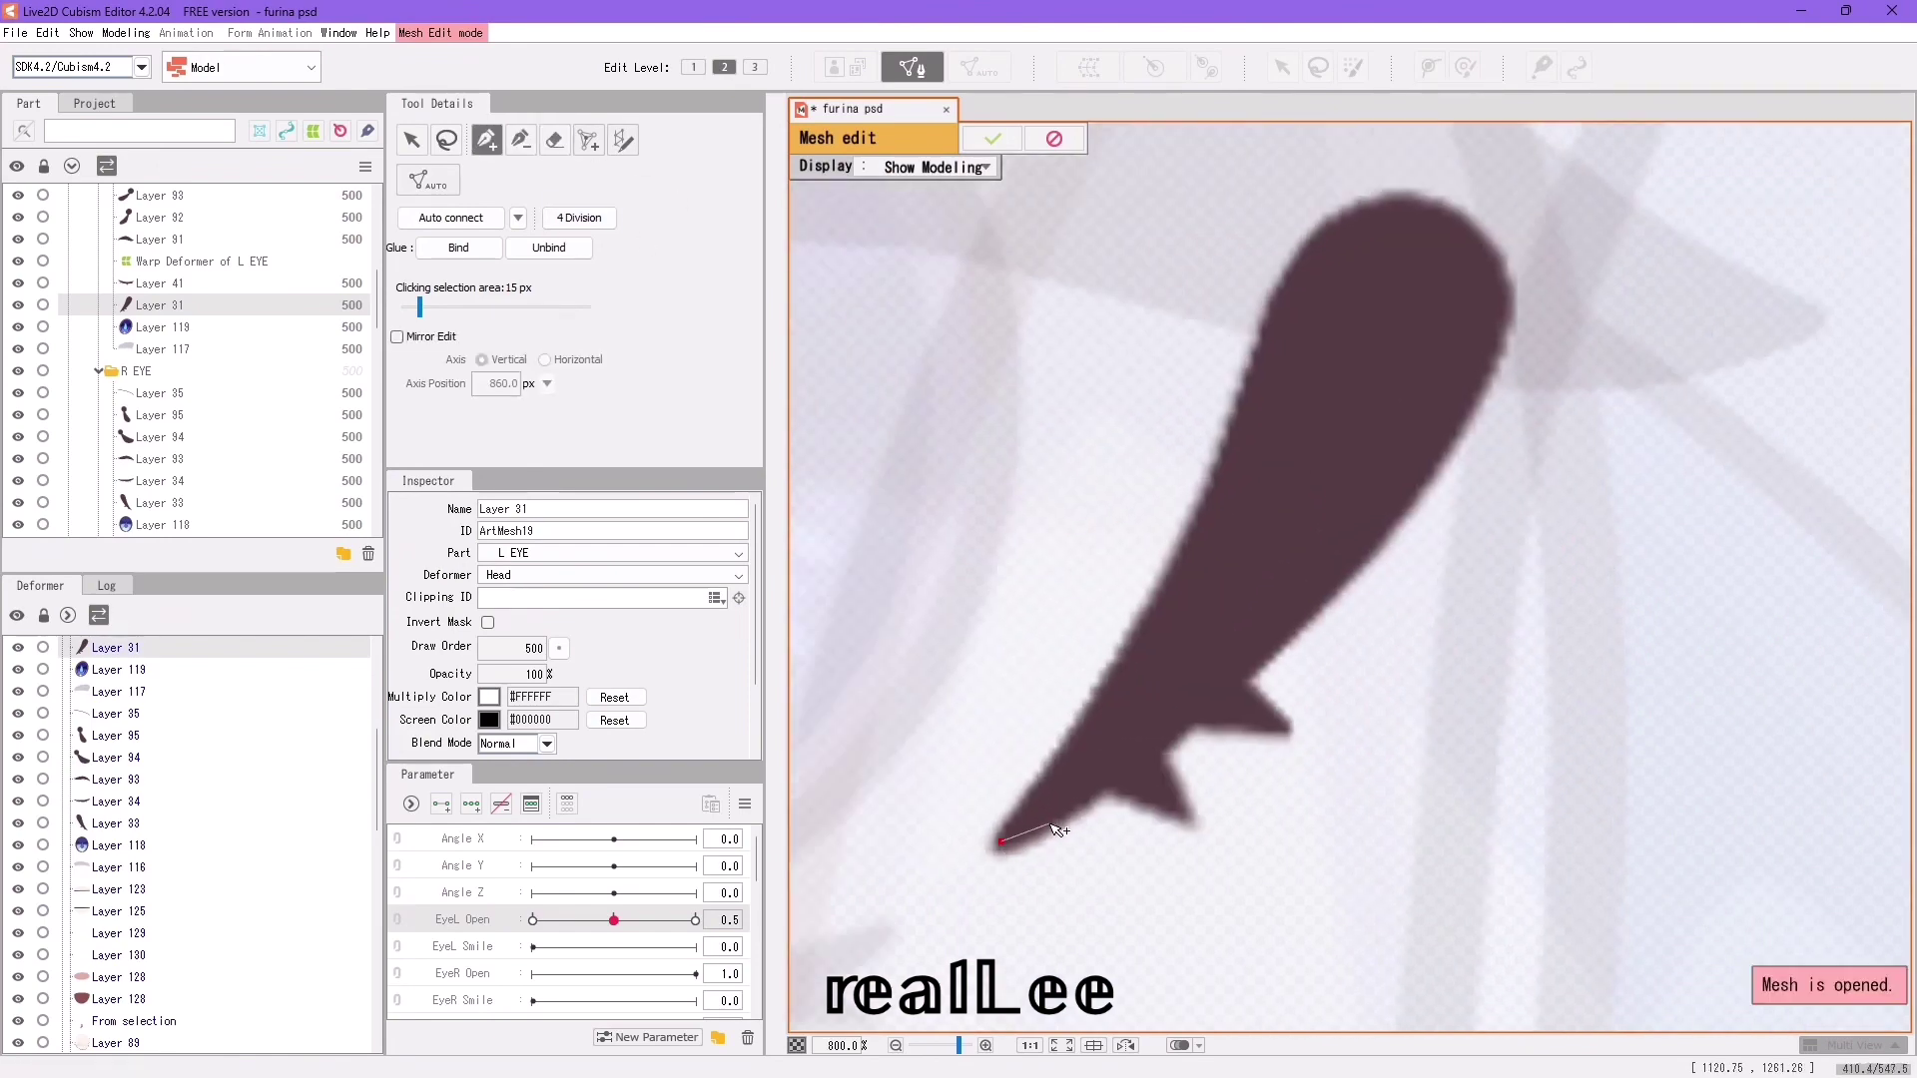
{"action": "left_click", "coordinate": [1154, 753]}
{"action": "left_click", "coordinate": [1182, 726]}
{"action": "scroll", "coordinate": [1083, 929], "scroll_direction": "up", "scroll_amount": 2}
{"action": "scroll", "coordinate": [1078, 927], "scroll_direction": "down", "scroll_amount": 1}
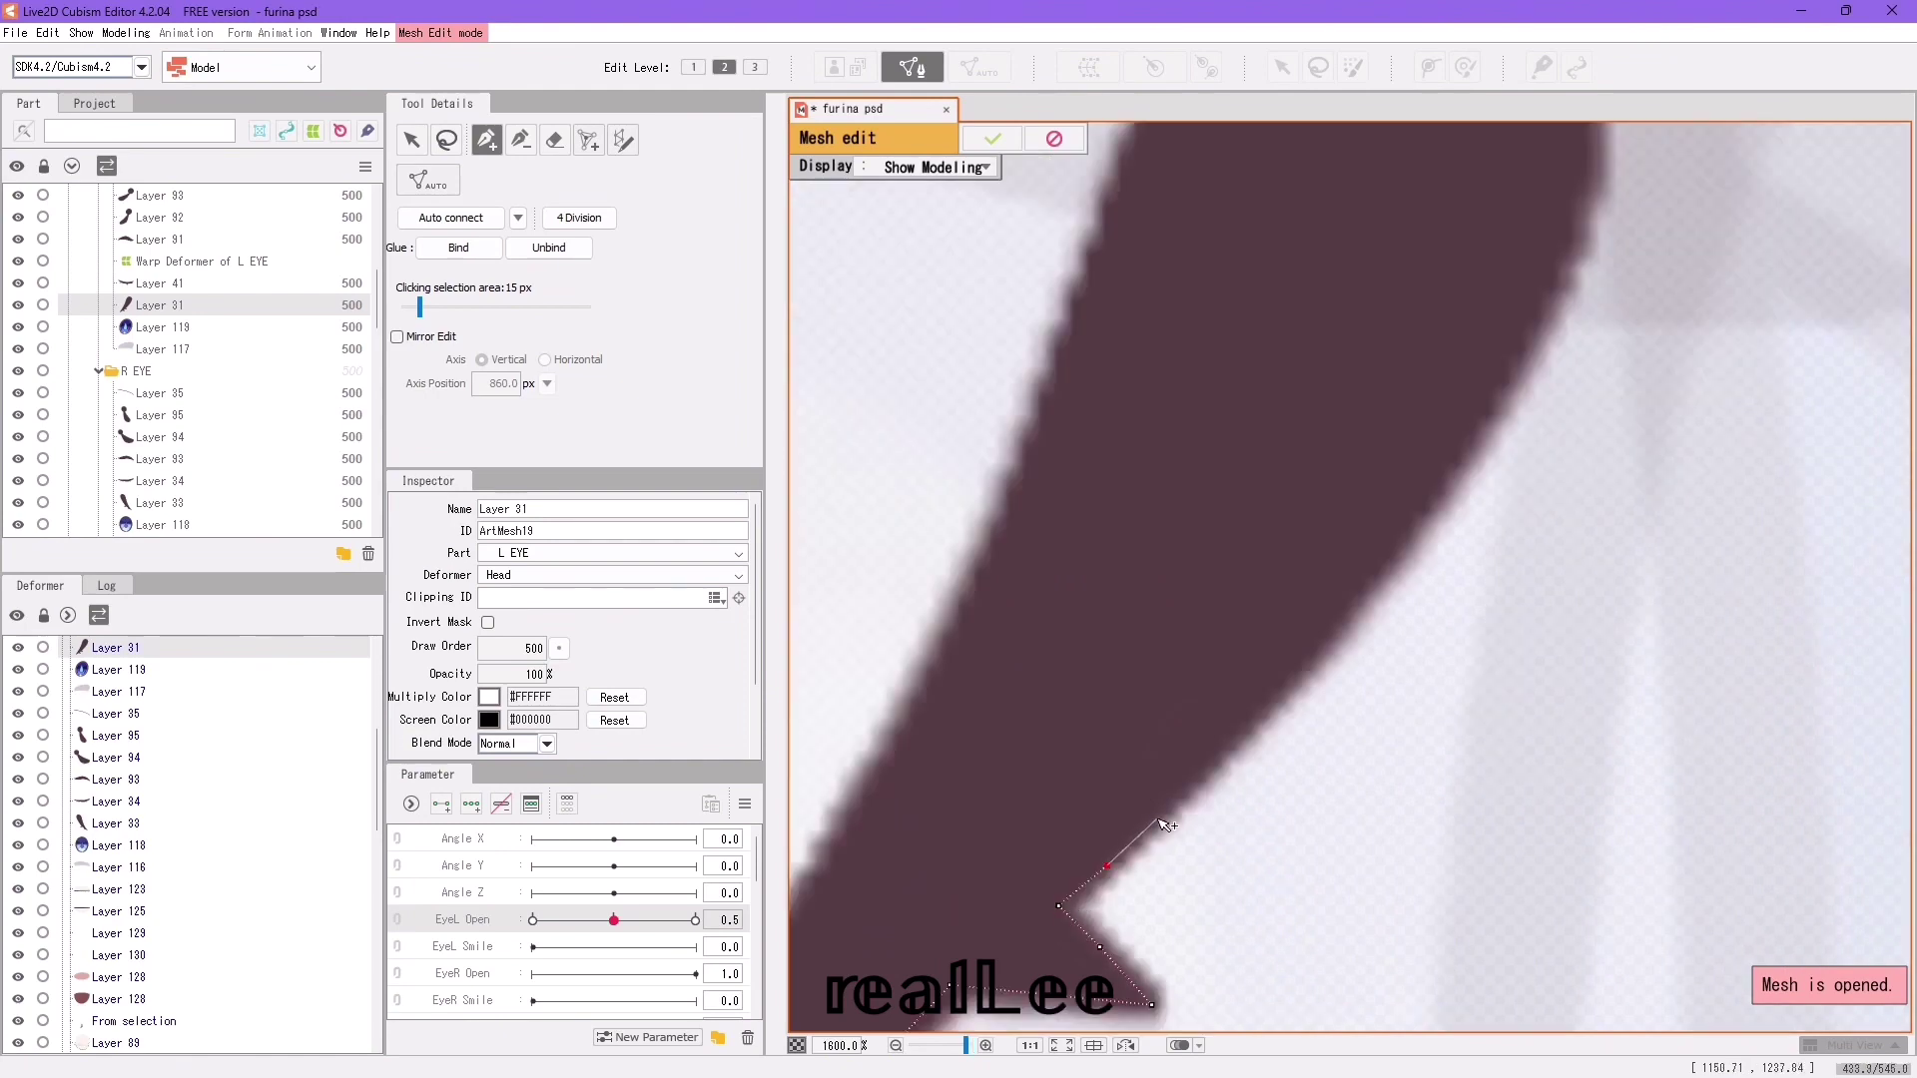
{"action": "left_click", "coordinate": [1166, 817]}
{"action": "left_click", "coordinate": [1216, 757]}
{"action": "left_click", "coordinate": [1277, 692]}
Continue Layer 31's vertex outline up the outer edge and around the rounded upper end.
{"action": "left_click_drag", "start_coordinate": [1314, 691], "coordinate": [1188, 862]}
{"action": "left_click", "coordinate": [1218, 784]}
{"action": "left_click", "coordinate": [1278, 711]}
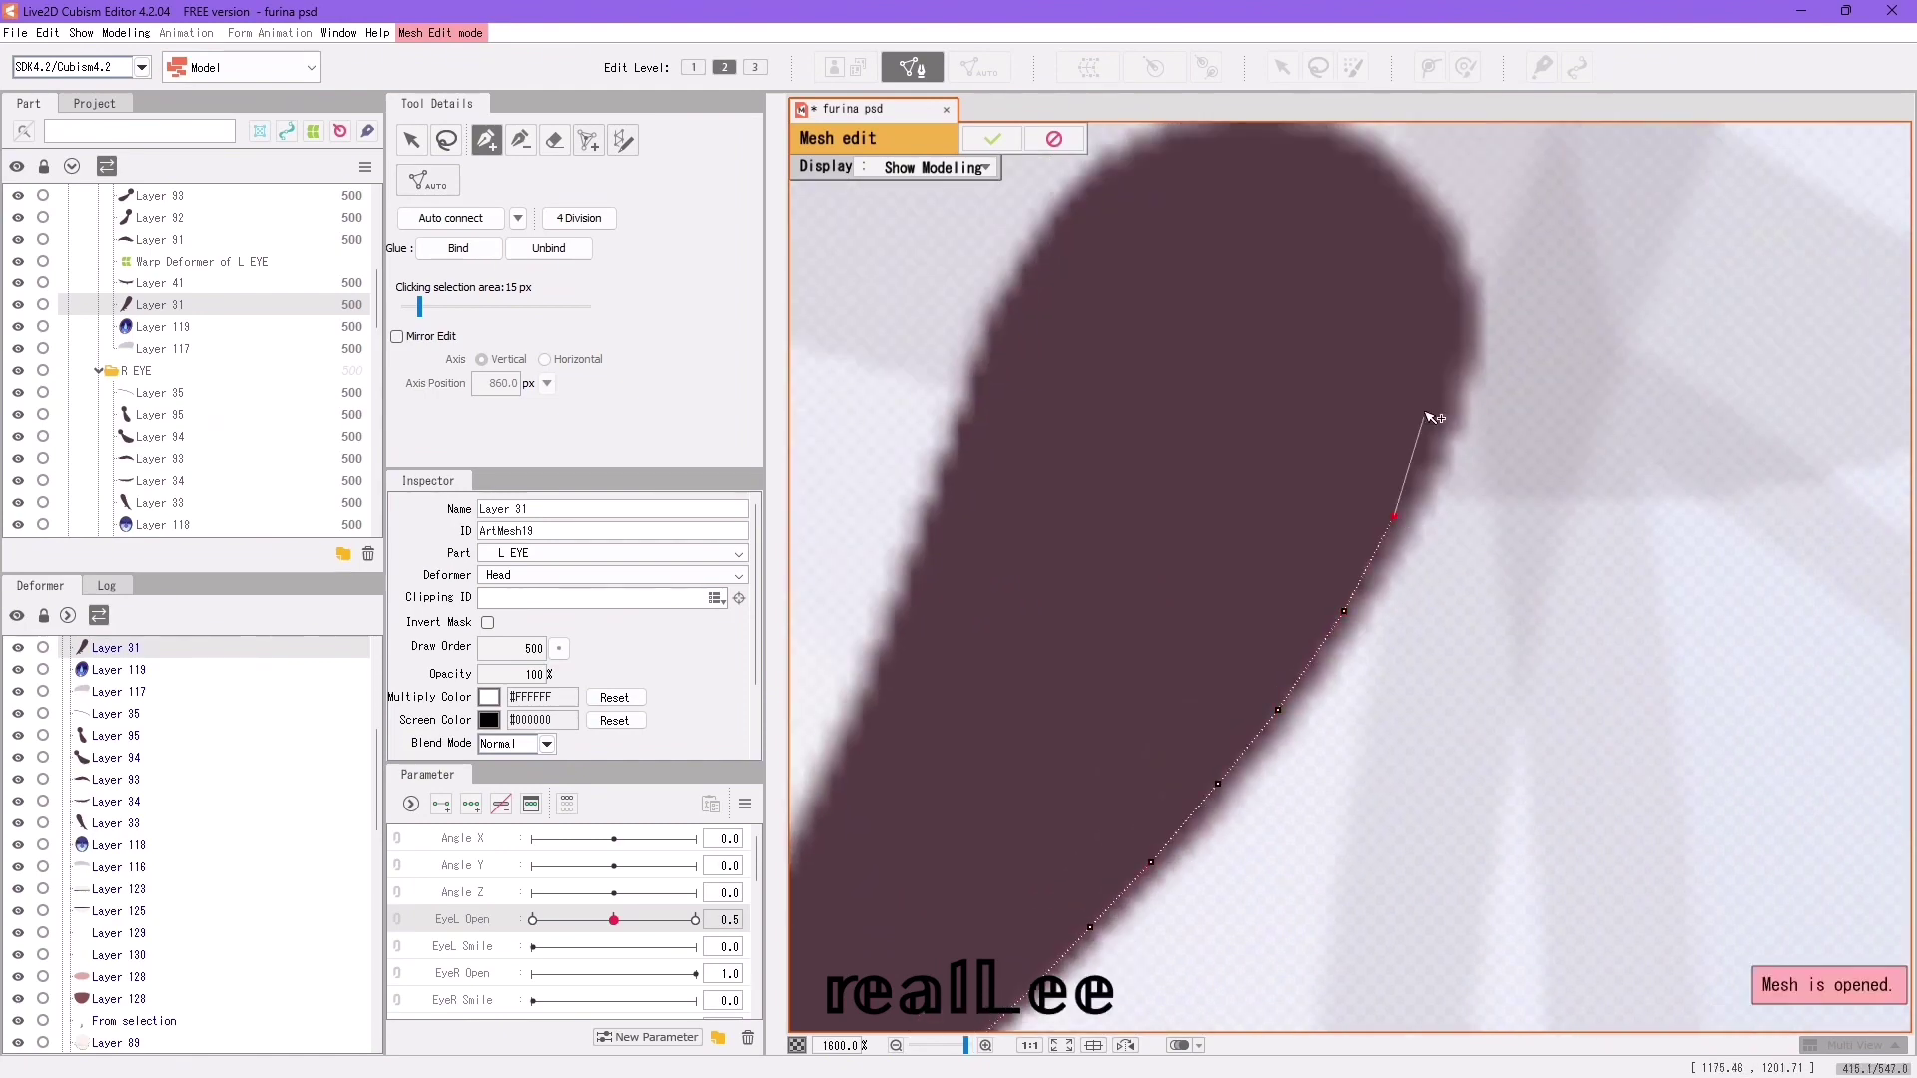
{"action": "left_click", "coordinate": [1462, 303]}
{"action": "left_click_drag", "start_coordinate": [1425, 218], "coordinate": [1461, 564]}
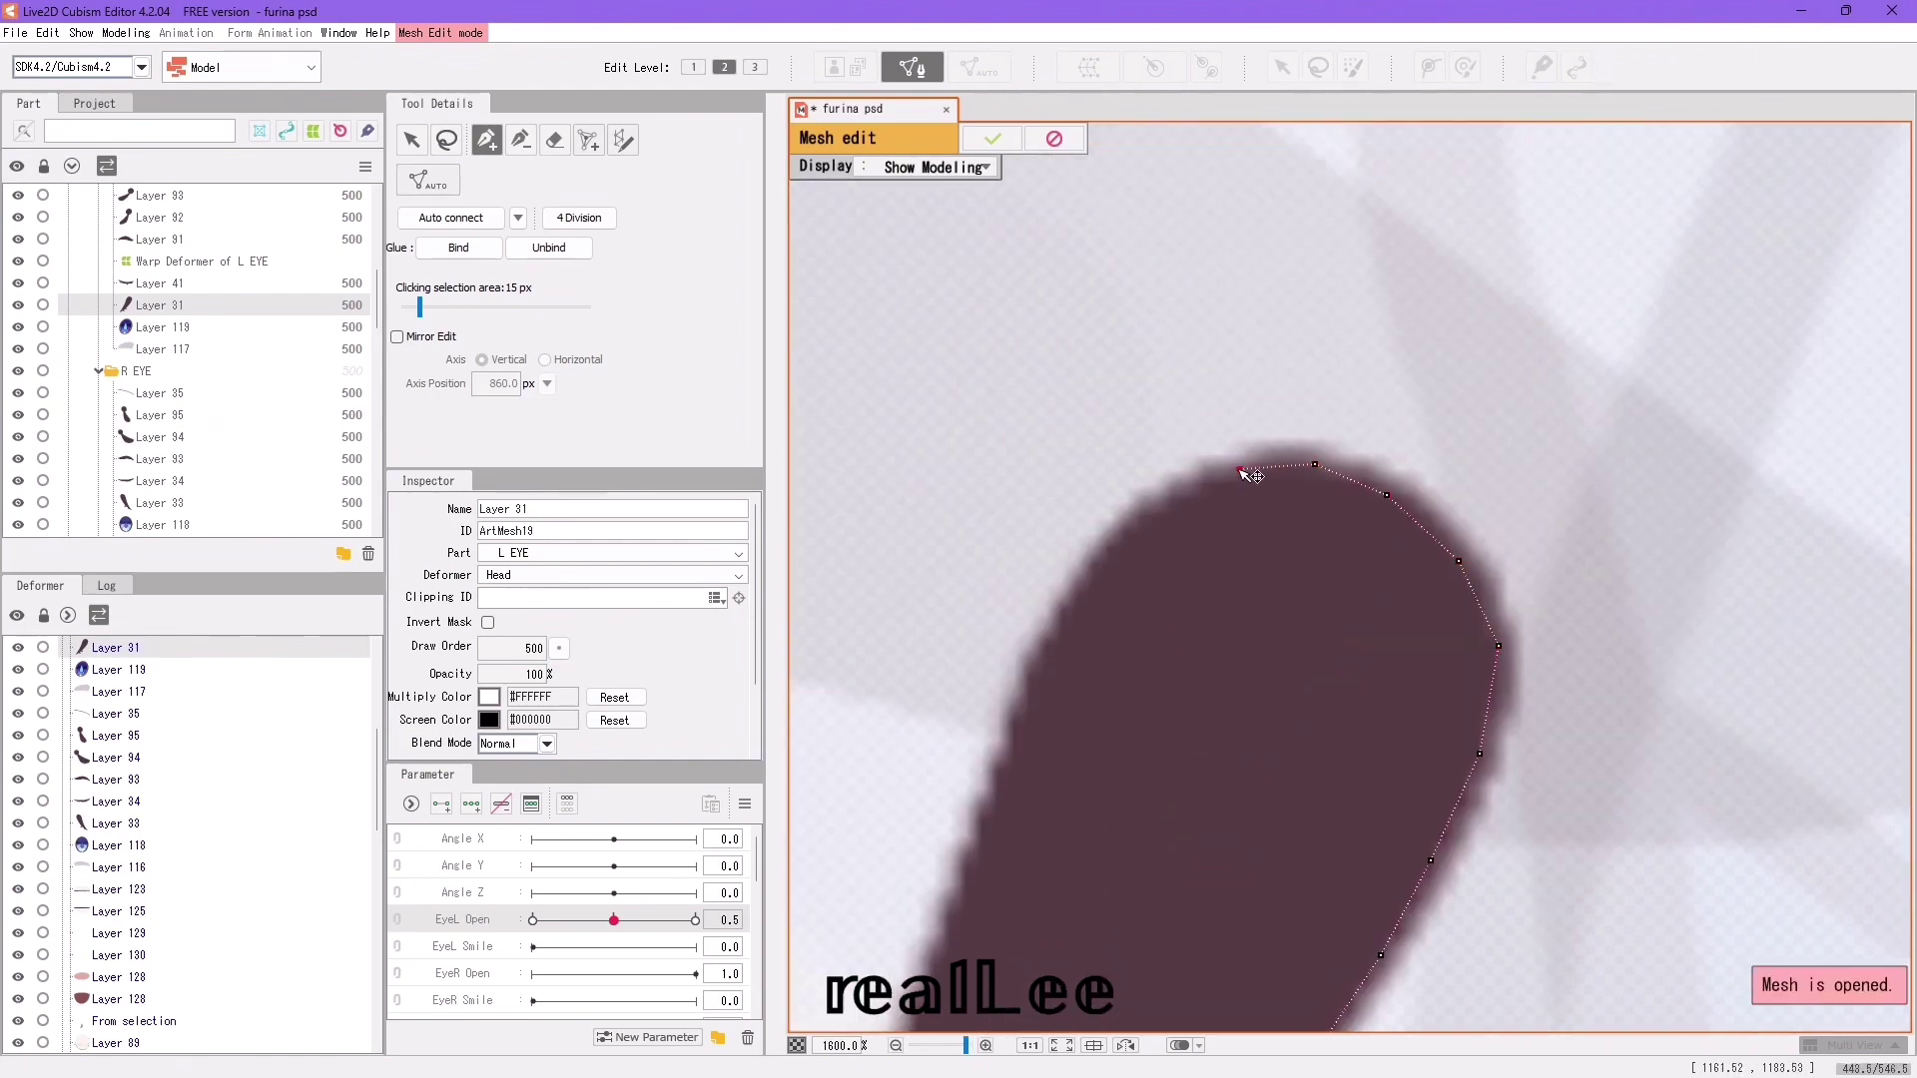
{"action": "left_click", "coordinate": [1013, 762]}
Run Layer 31's vertex outline down the inner edge and close it at the pointed tip.
{"action": "scroll", "coordinate": [1207, 571], "scroll_direction": "down", "scroll_amount": 3}
{"action": "scroll", "coordinate": [1207, 571], "scroll_direction": "left", "scroll_amount": 2}
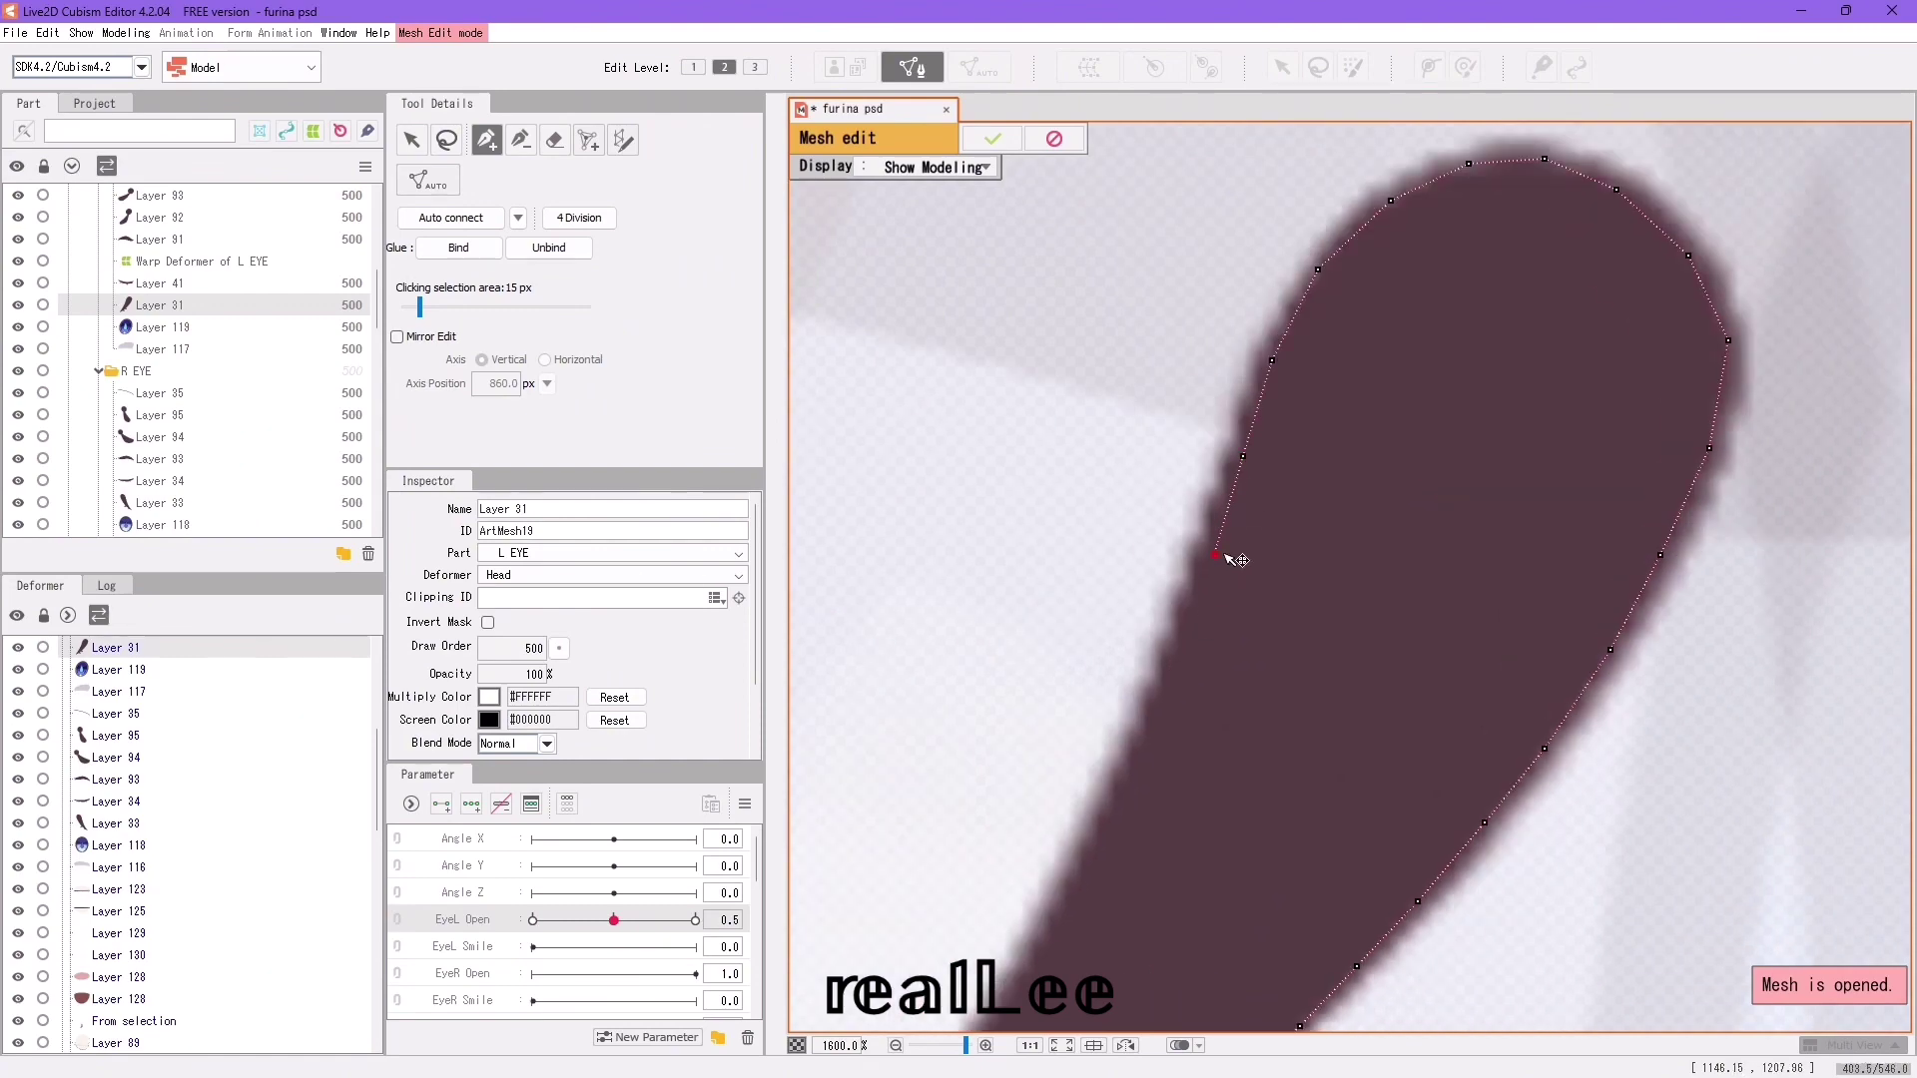
{"action": "scroll", "coordinate": [1219, 571], "scroll_direction": "down", "scroll_amount": 2}
{"action": "scroll", "coordinate": [1219, 572], "scroll_direction": "left", "scroll_amount": 2}
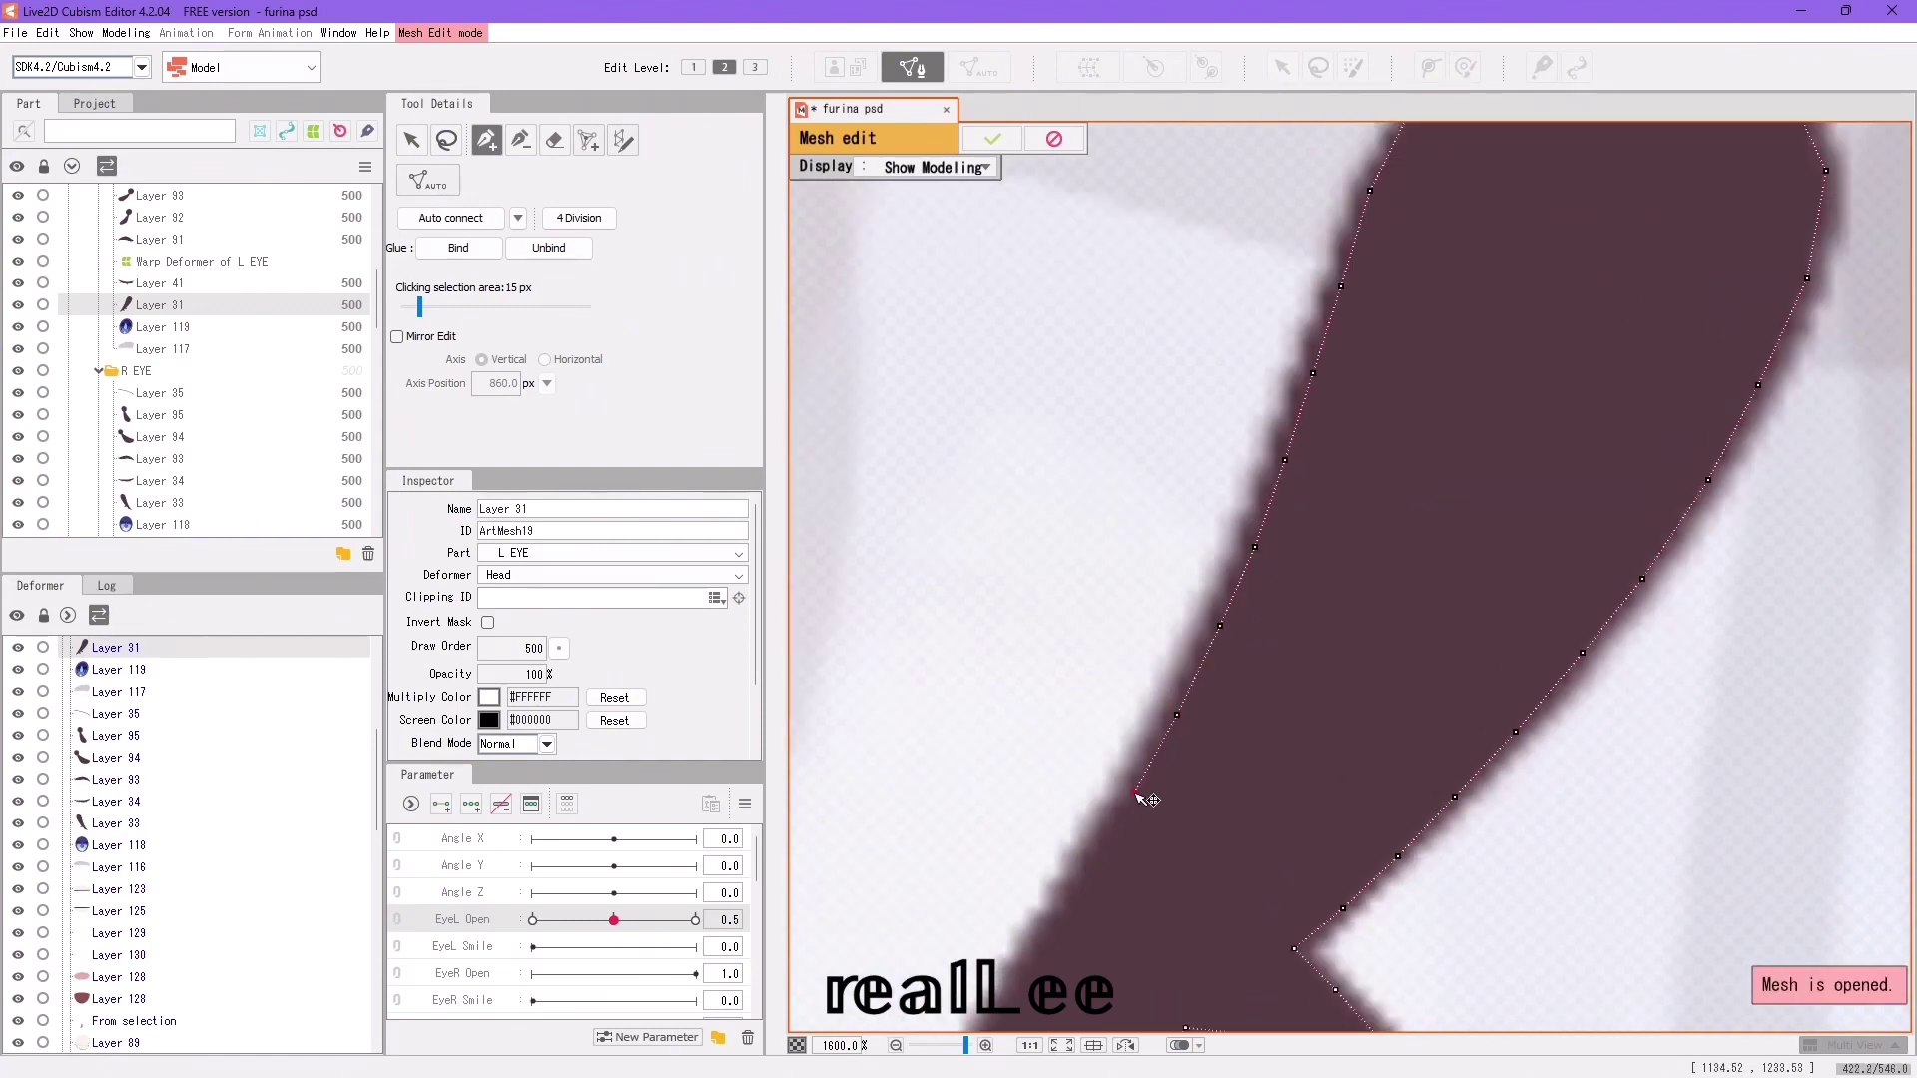
{"action": "scroll", "coordinate": [1141, 795], "scroll_direction": "down", "scroll_amount": 3}
{"action": "scroll", "coordinate": [1141, 796], "scroll_direction": "left", "scroll_amount": 3}
{"action": "left_click_drag", "start_coordinate": [1117, 929], "coordinate": [1110, 932]}
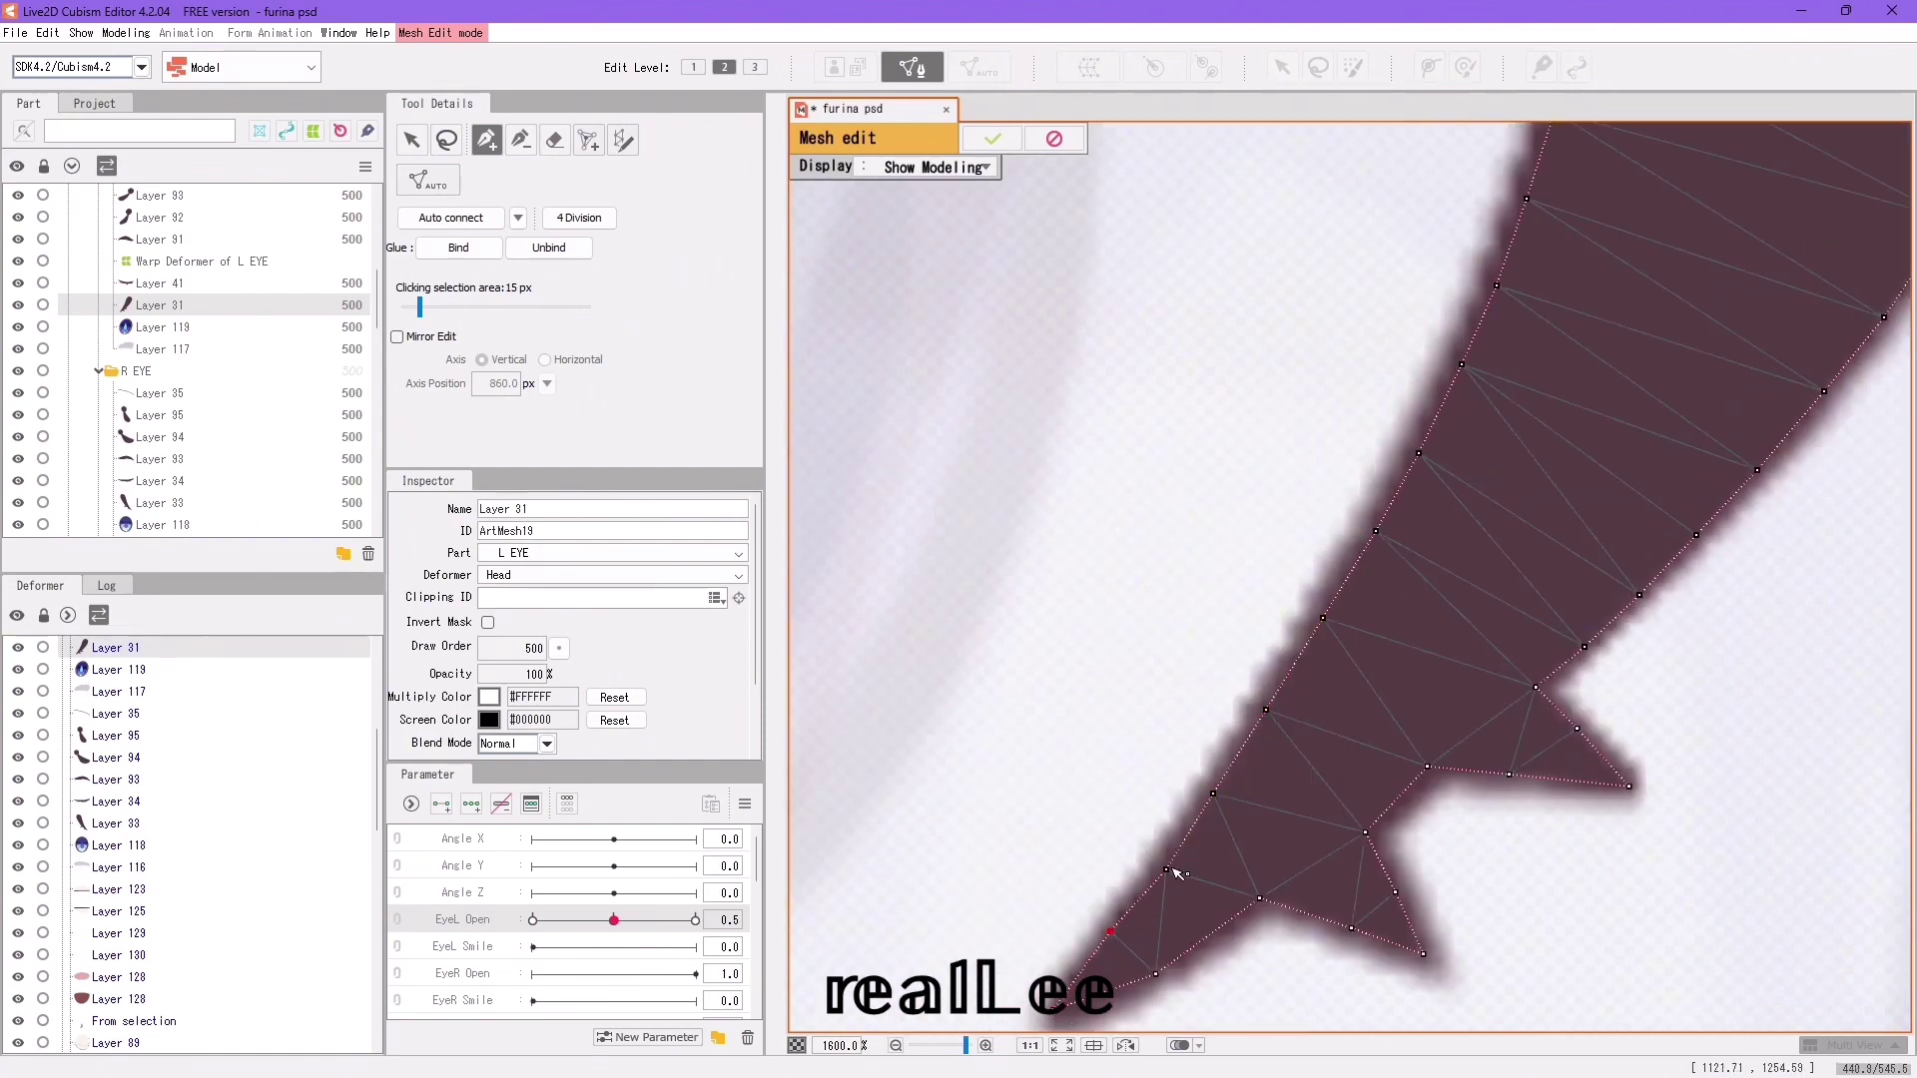
Add an outer row of vertices slightly outside Layer 31, around the tip, spikes, outer edge and rounded end.
{"action": "scroll", "coordinate": [1122, 903], "scroll_direction": "down", "scroll_amount": 1}
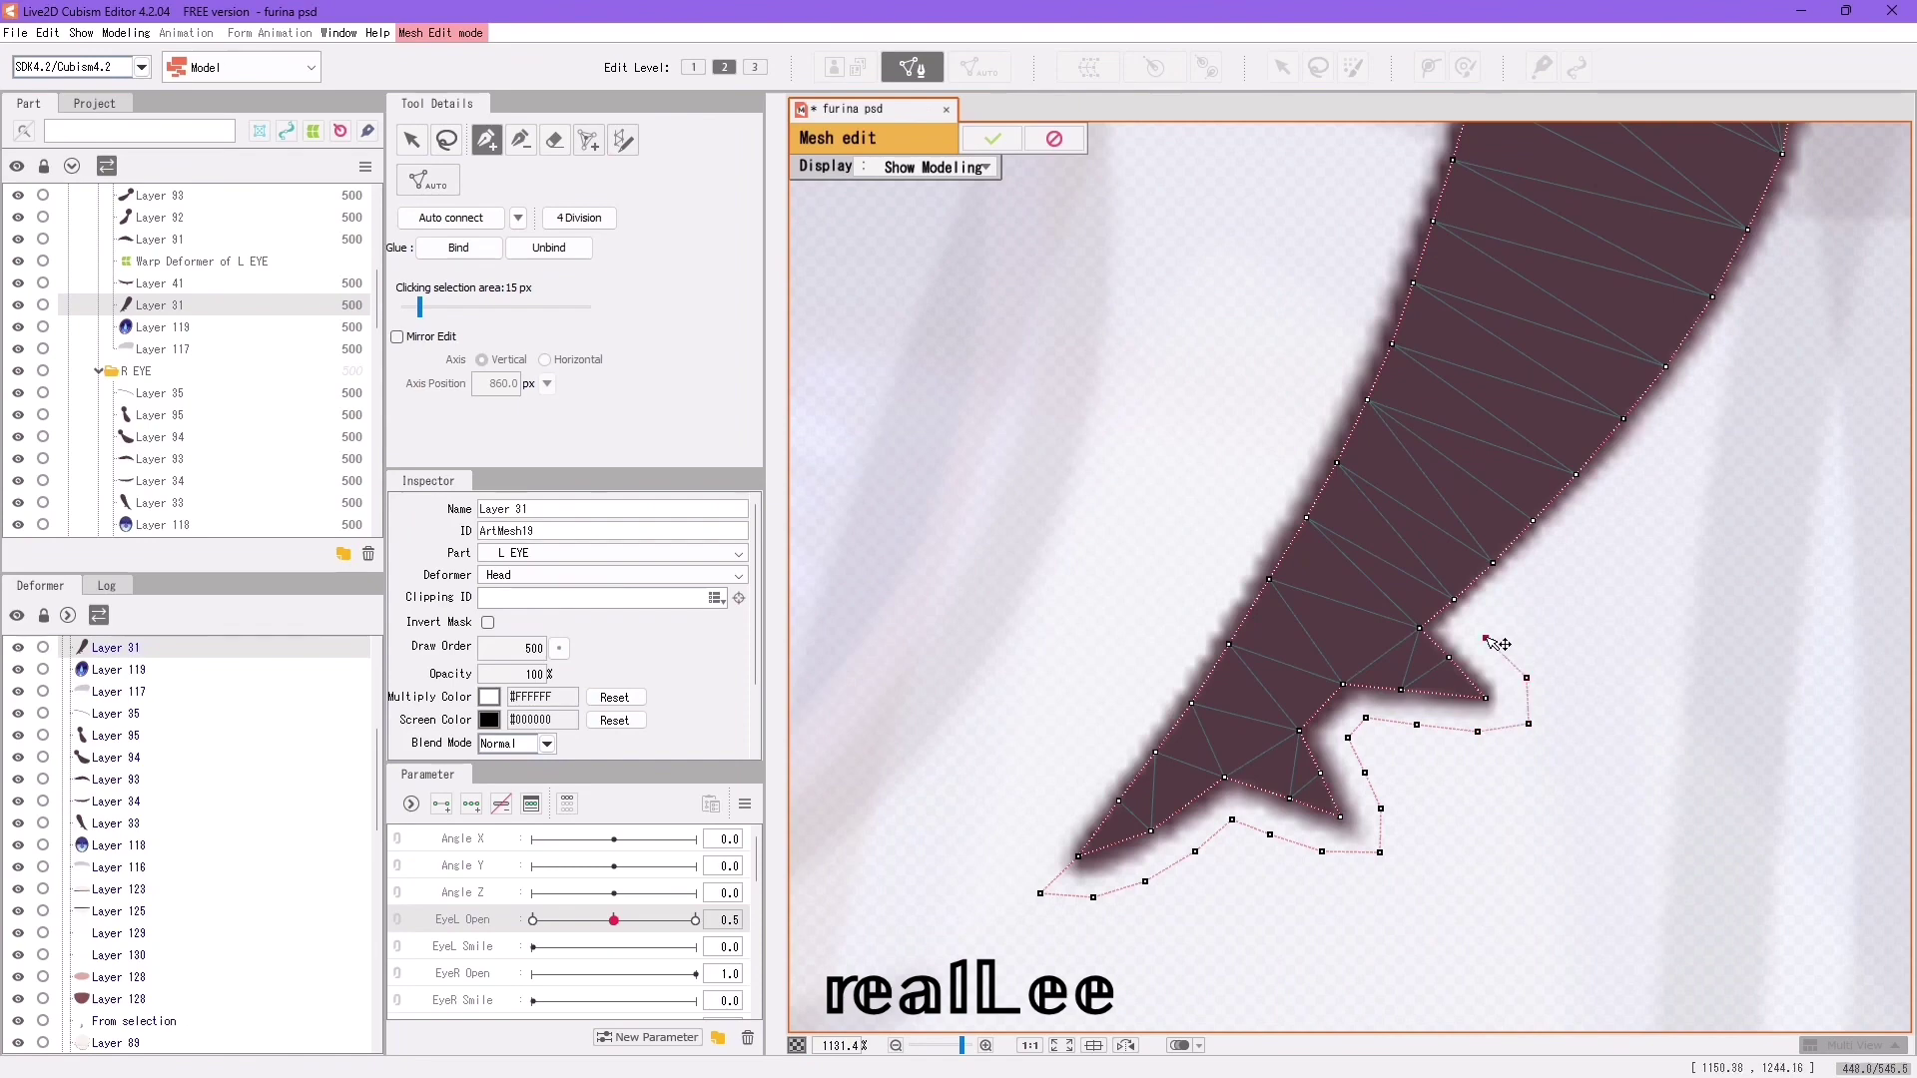
{"action": "scroll", "coordinate": [1494, 644], "scroll_direction": "up", "scroll_amount": 2}
{"action": "scroll", "coordinate": [1387, 745], "scroll_direction": "right", "scroll_amount": 2}
{"action": "left_click_drag", "start_coordinate": [1476, 671], "coordinate": [1230, 790]}
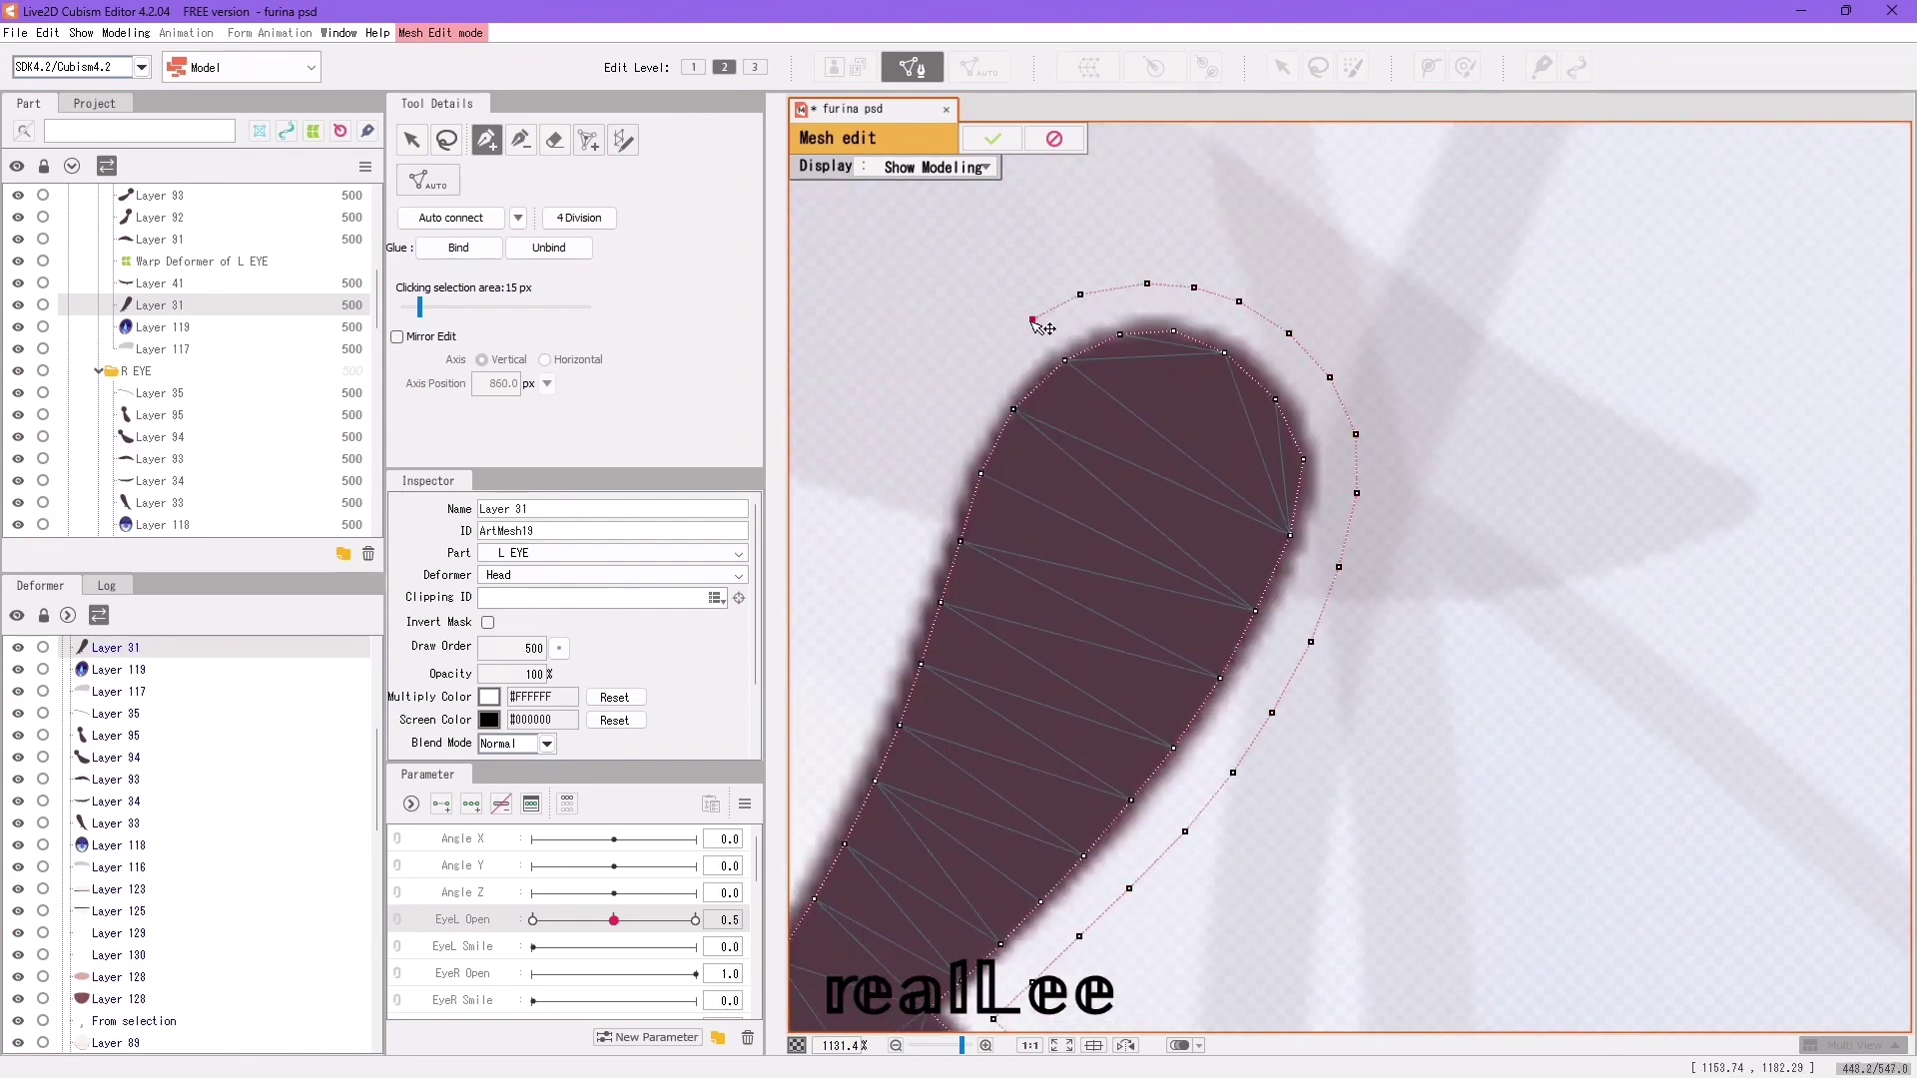
{"action": "left_click_drag", "start_coordinate": [915, 559], "coordinate": [1238, 441]}
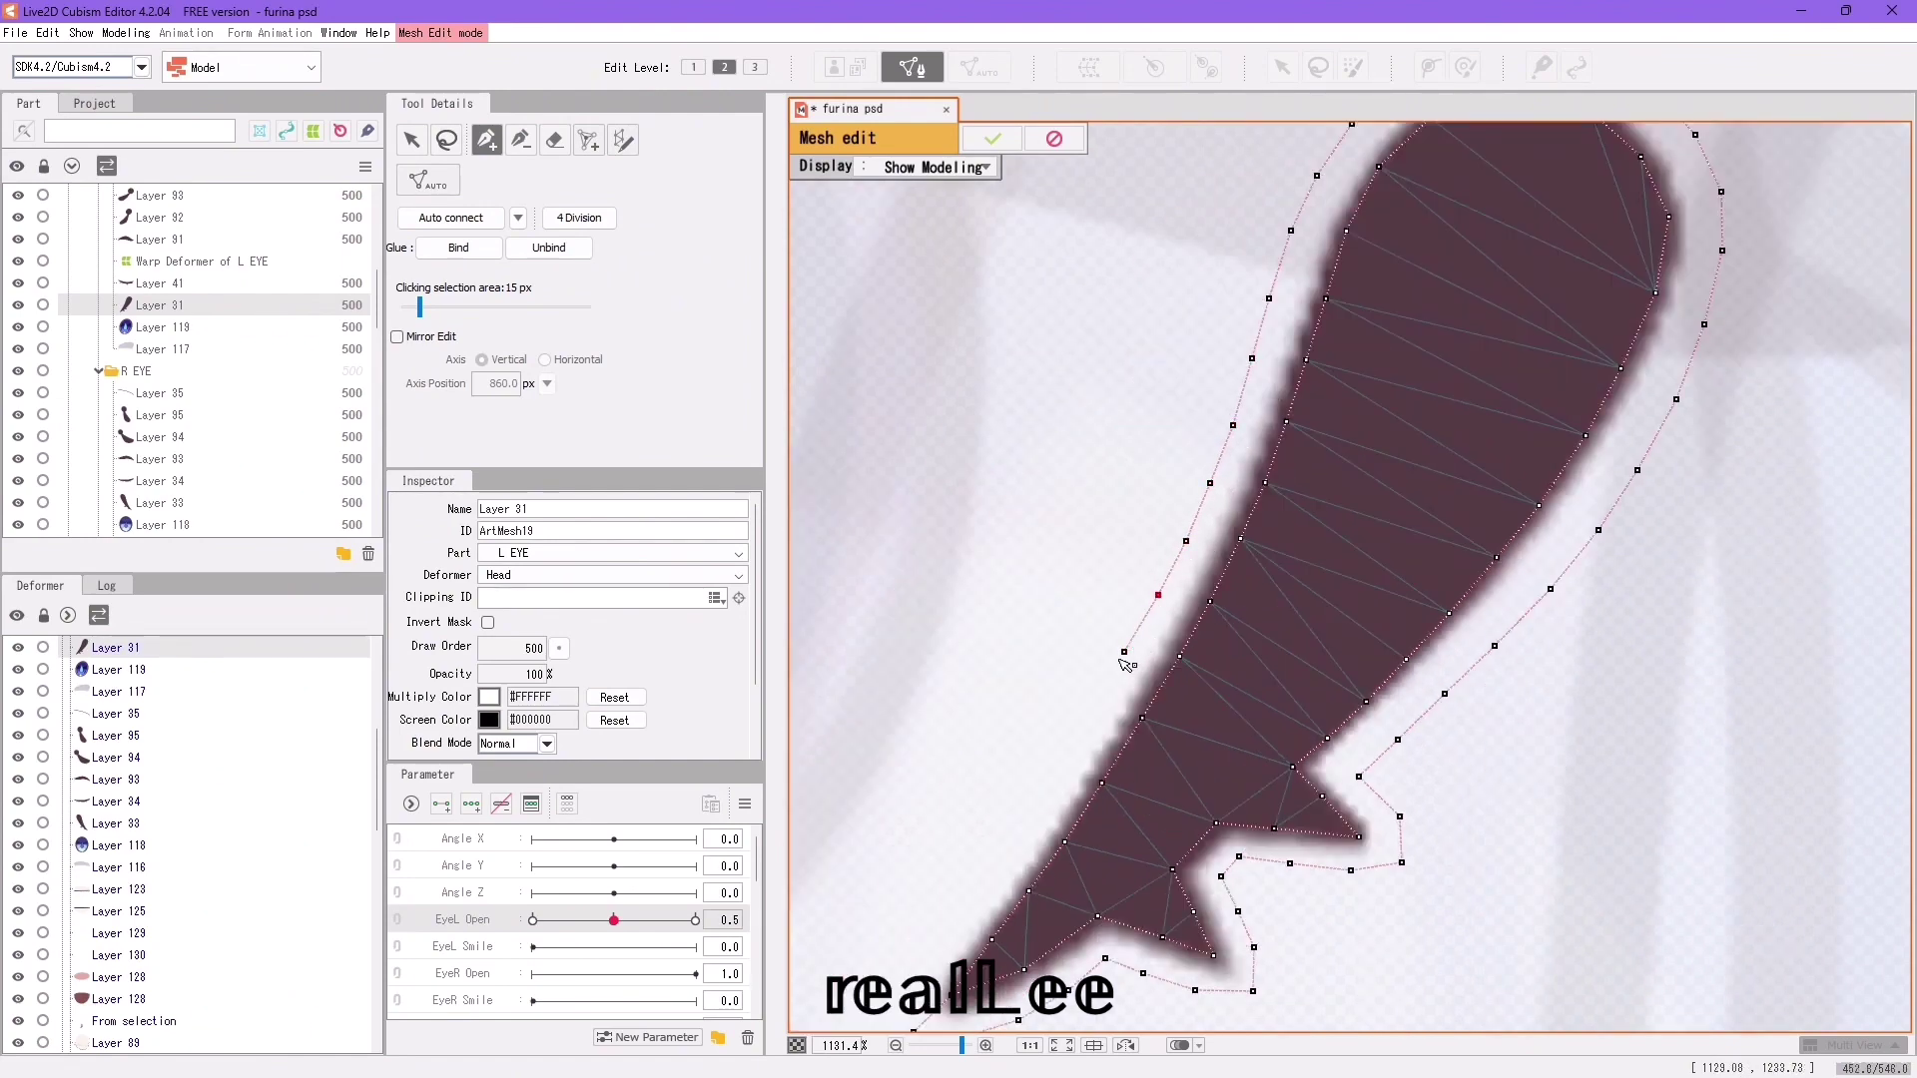
Close the outer vertex row at Layer 31's tip, auto-connect the vertices and apply the mesh.
{"action": "left_click", "coordinate": [977, 877]}
{"action": "left_click", "coordinate": [945, 918]}
{"action": "left_click_drag", "start_coordinate": [927, 944], "coordinate": [1006, 761]}
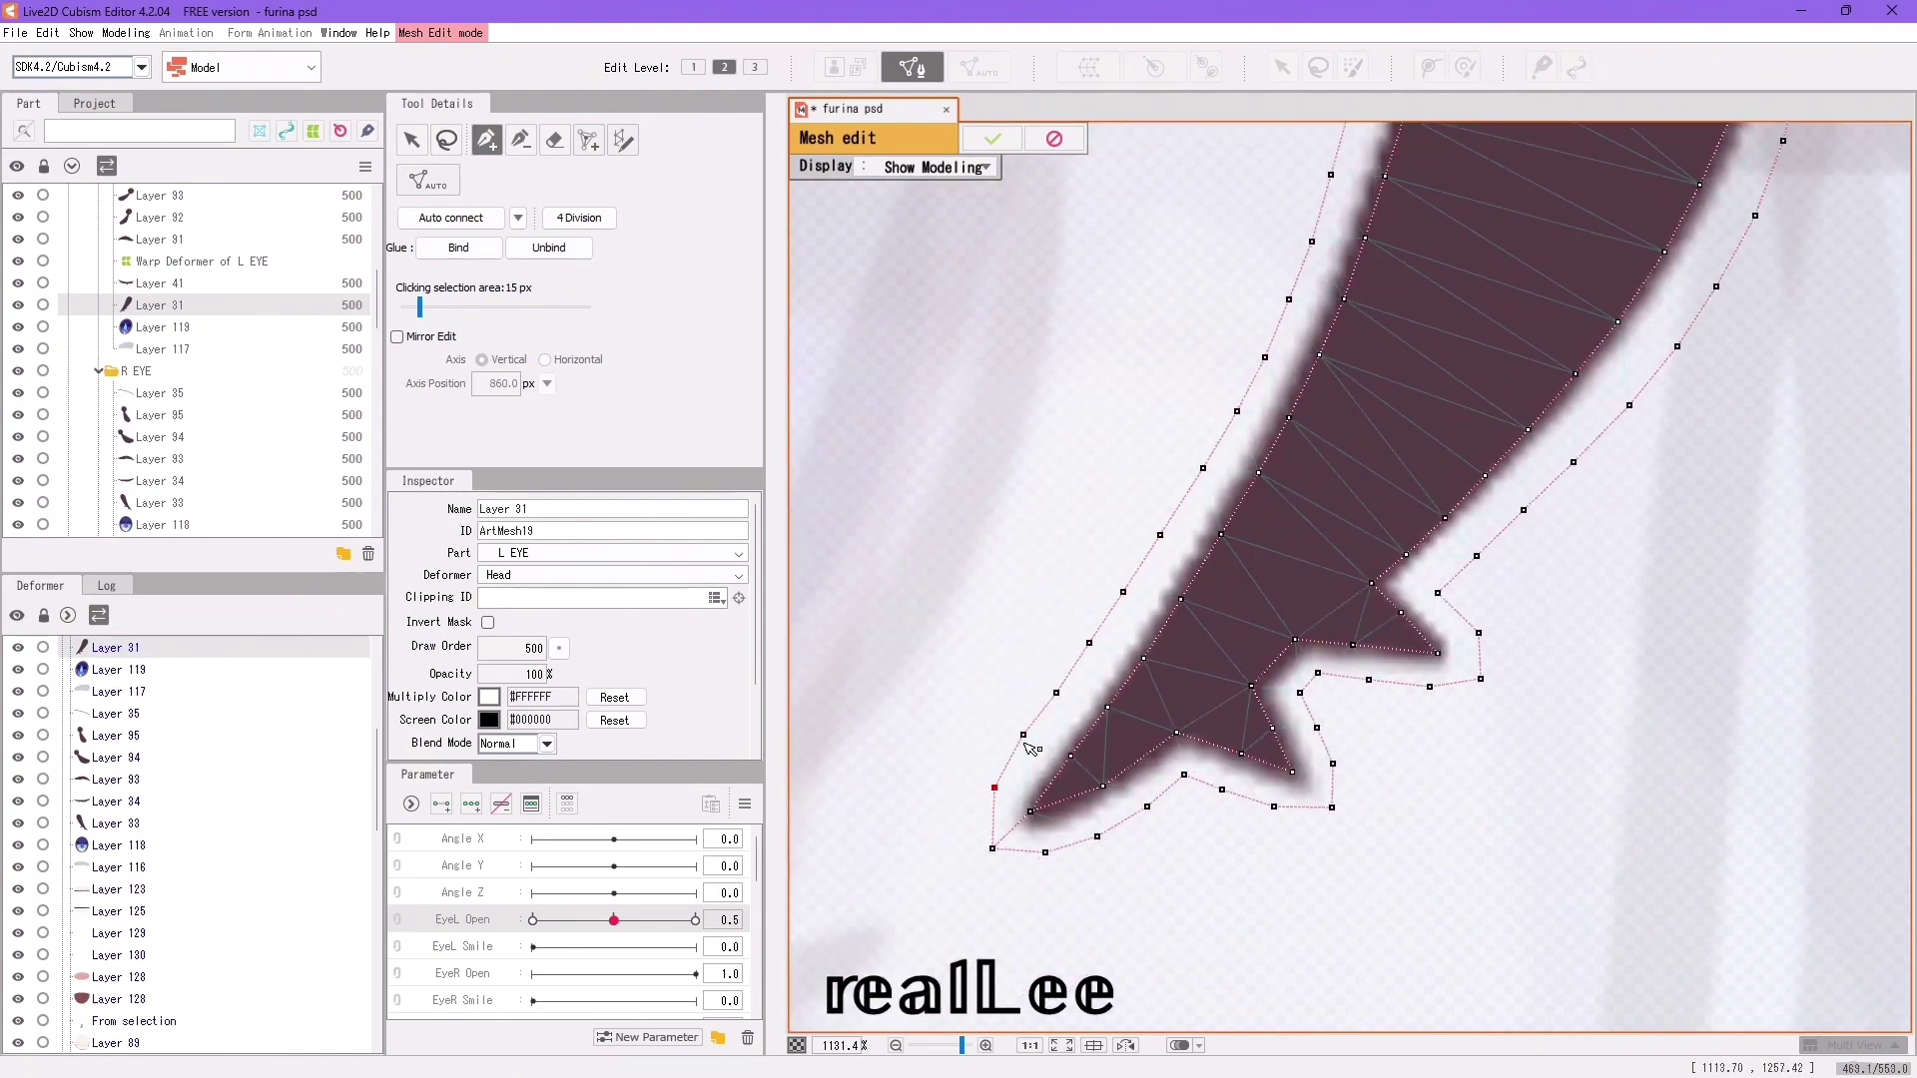
{"action": "left_click", "coordinate": [450, 217]}
{"action": "left_click", "coordinate": [993, 139]}
Create a three-point deform path along Layer 31 from its tip through the middle to the rounded end.
{"action": "scroll", "coordinate": [1132, 649], "scroll_direction": "down", "scroll_amount": 2}
{"action": "left_click", "coordinate": [1428, 67]}
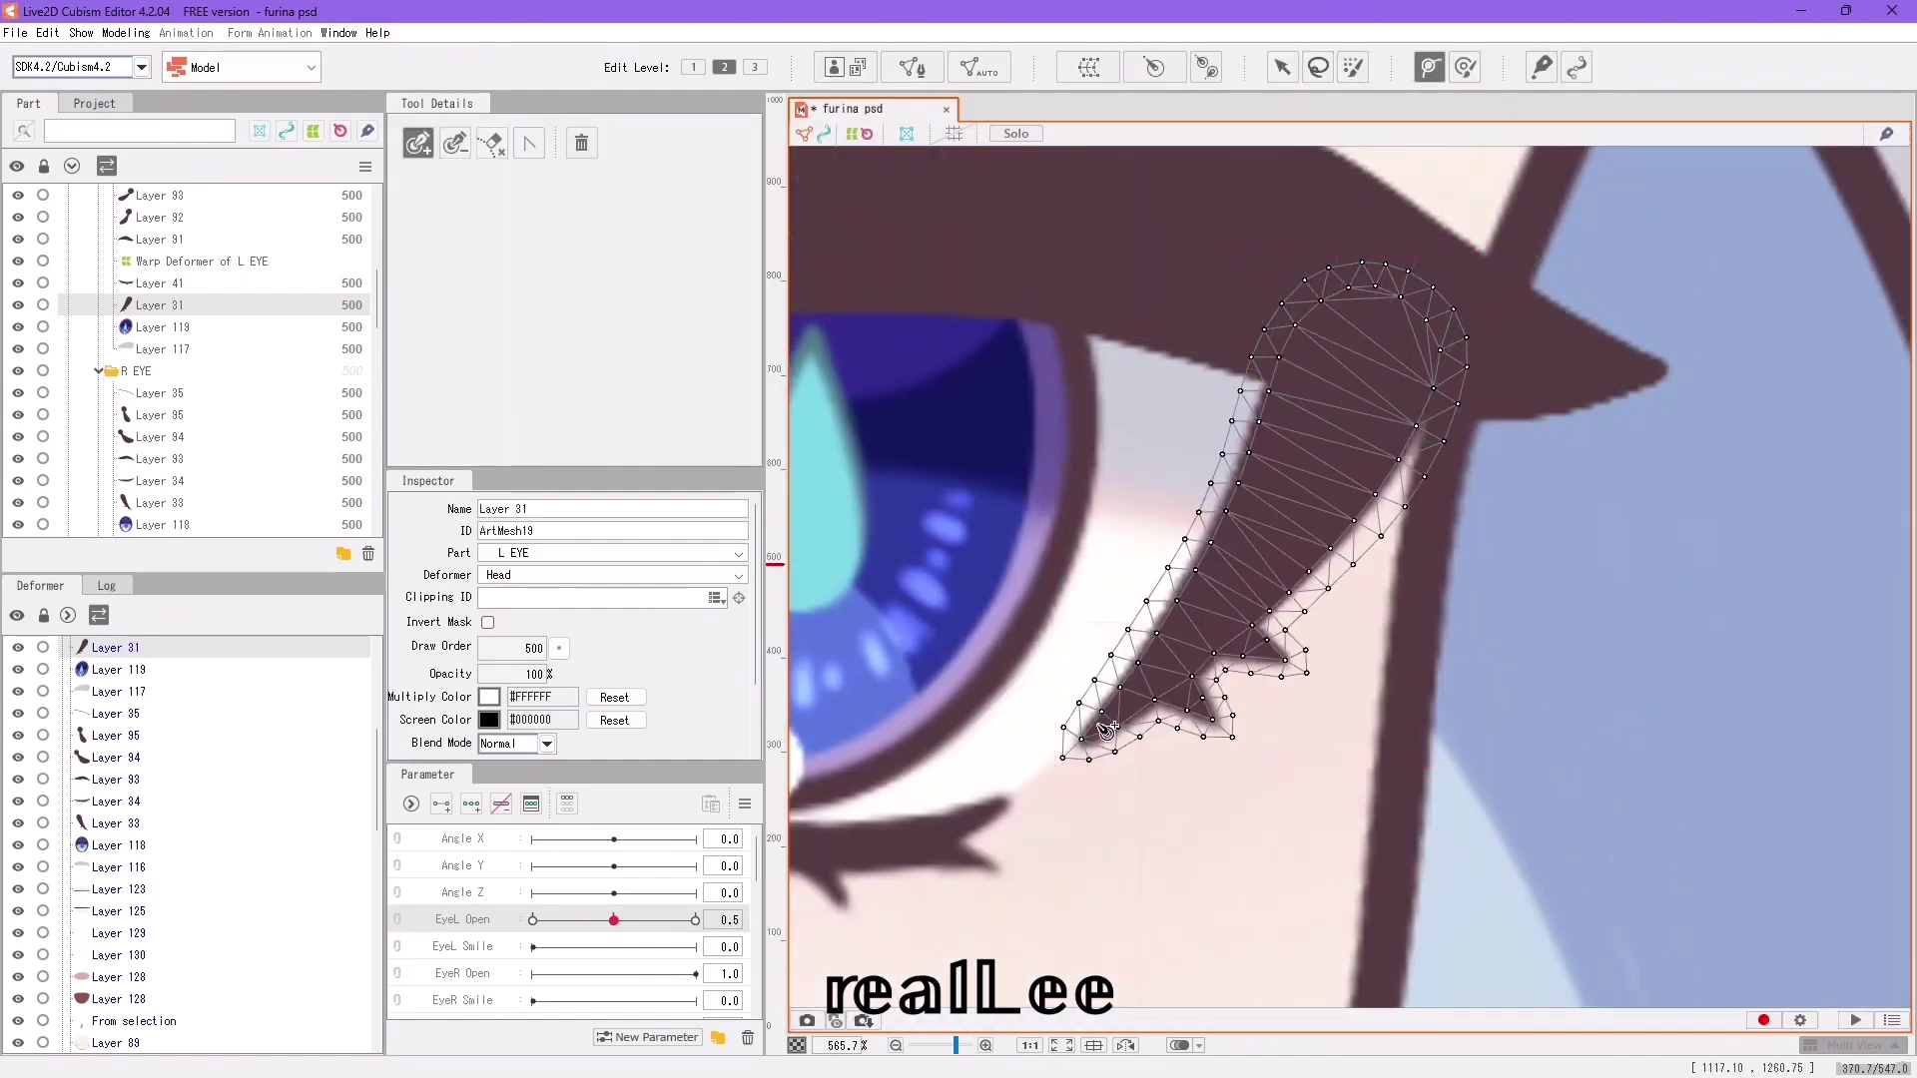
{"action": "left_click", "coordinate": [1082, 744]}
{"action": "left_click", "coordinate": [1263, 544]}
{"action": "left_click", "coordinate": [1390, 273]}
{"action": "left_click", "coordinate": [1283, 67]}
Key Layer 31 on EyeL Open with three keyforms and, at 0.0, bend its deform path towards the closed lash.
{"action": "scroll", "coordinate": [1332, 540], "scroll_direction": "down", "scroll_amount": 2}
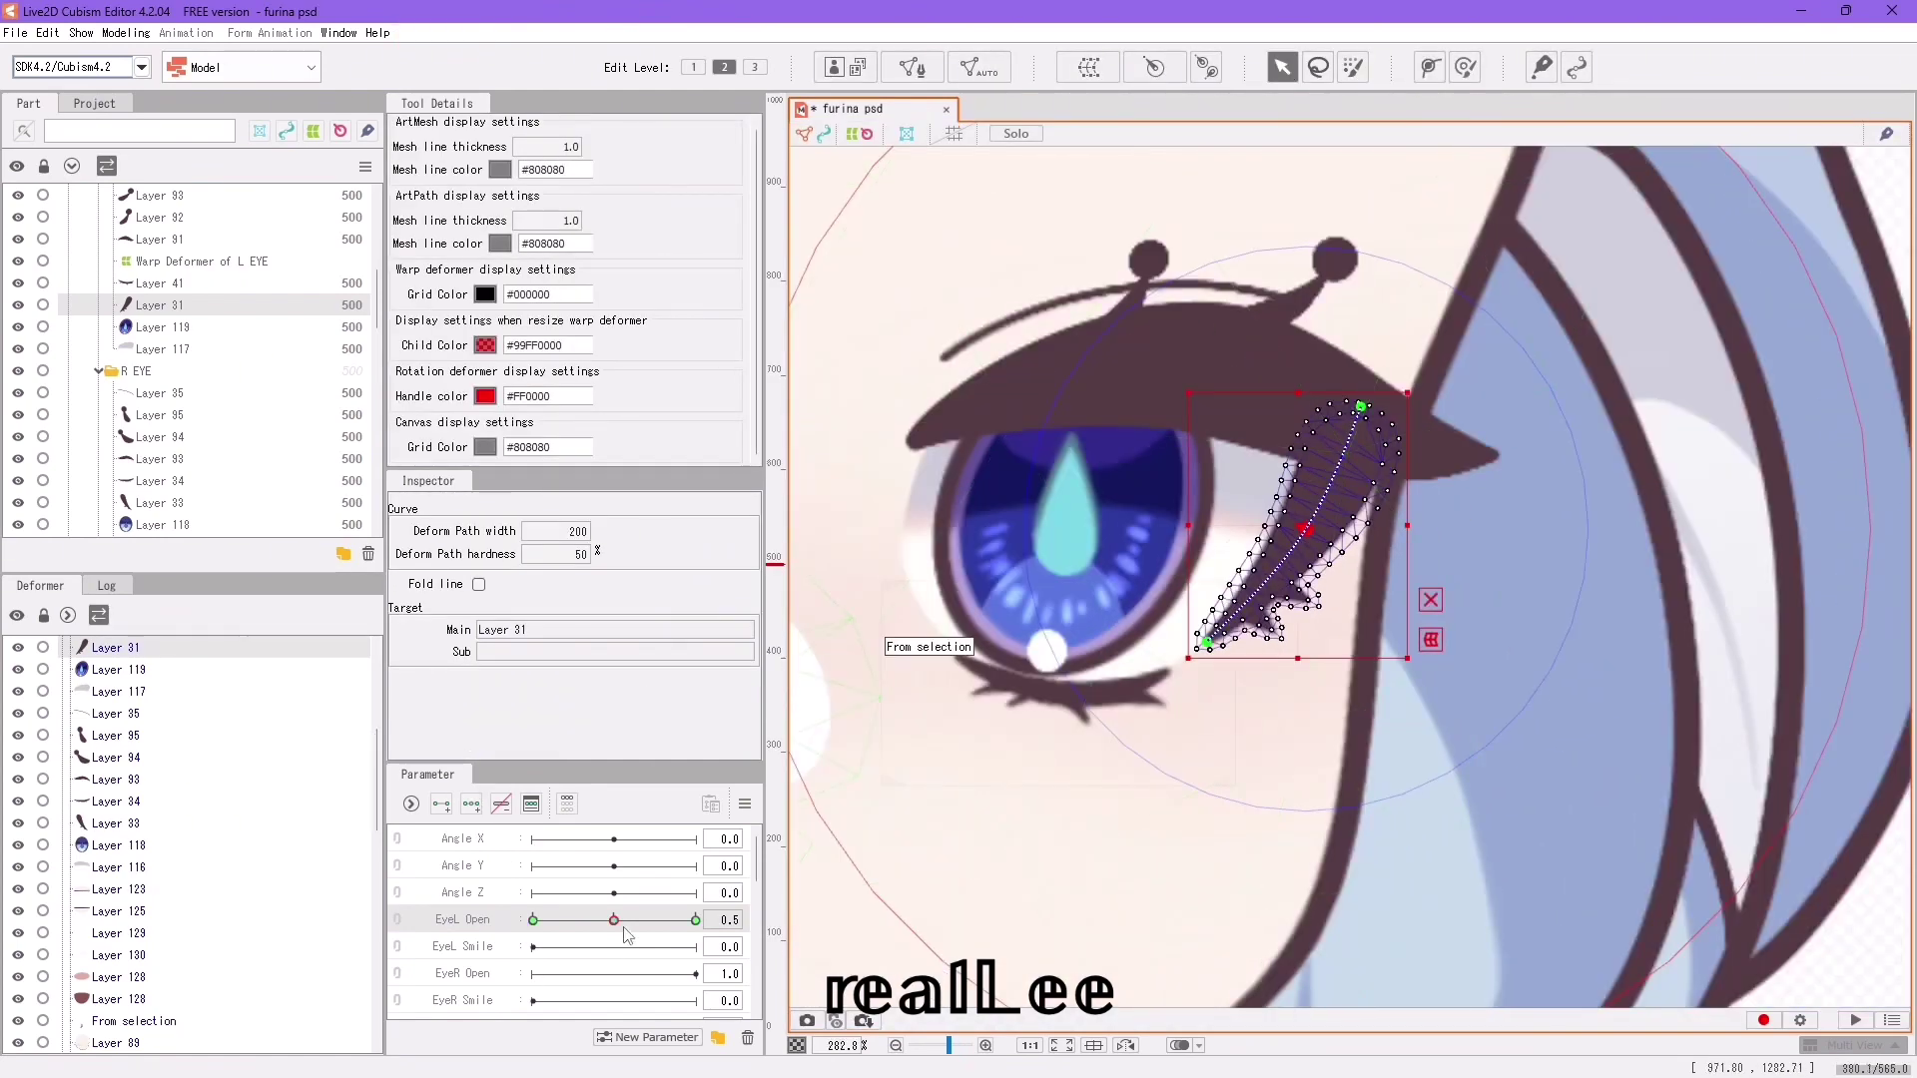
{"action": "left_click_drag", "start_coordinate": [624, 929], "coordinate": [532, 936]}
{"action": "scroll", "coordinate": [1215, 649], "scroll_direction": "up", "scroll_amount": 1}
{"action": "left_click_drag", "start_coordinate": [1426, 314], "coordinate": [1400, 405]}
{"action": "left_click_drag", "start_coordinate": [1187, 625], "coordinate": [1196, 599]}
{"action": "left_click_drag", "start_coordinate": [1326, 504], "coordinate": [1321, 528]}
Tuck Layer 31 further into the closed lash at EyeL Open 0.0 by adjusting its end and middle path points.
{"action": "scroll", "coordinate": [1332, 514], "scroll_direction": "up", "scroll_amount": 3}
{"action": "left_click_drag", "start_coordinate": [1505, 188], "coordinate": [1459, 304]}
{"action": "left_click_drag", "start_coordinate": [1301, 556], "coordinate": [1276, 601]}
{"action": "left_click_drag", "start_coordinate": [945, 762], "coordinate": [930, 760]}
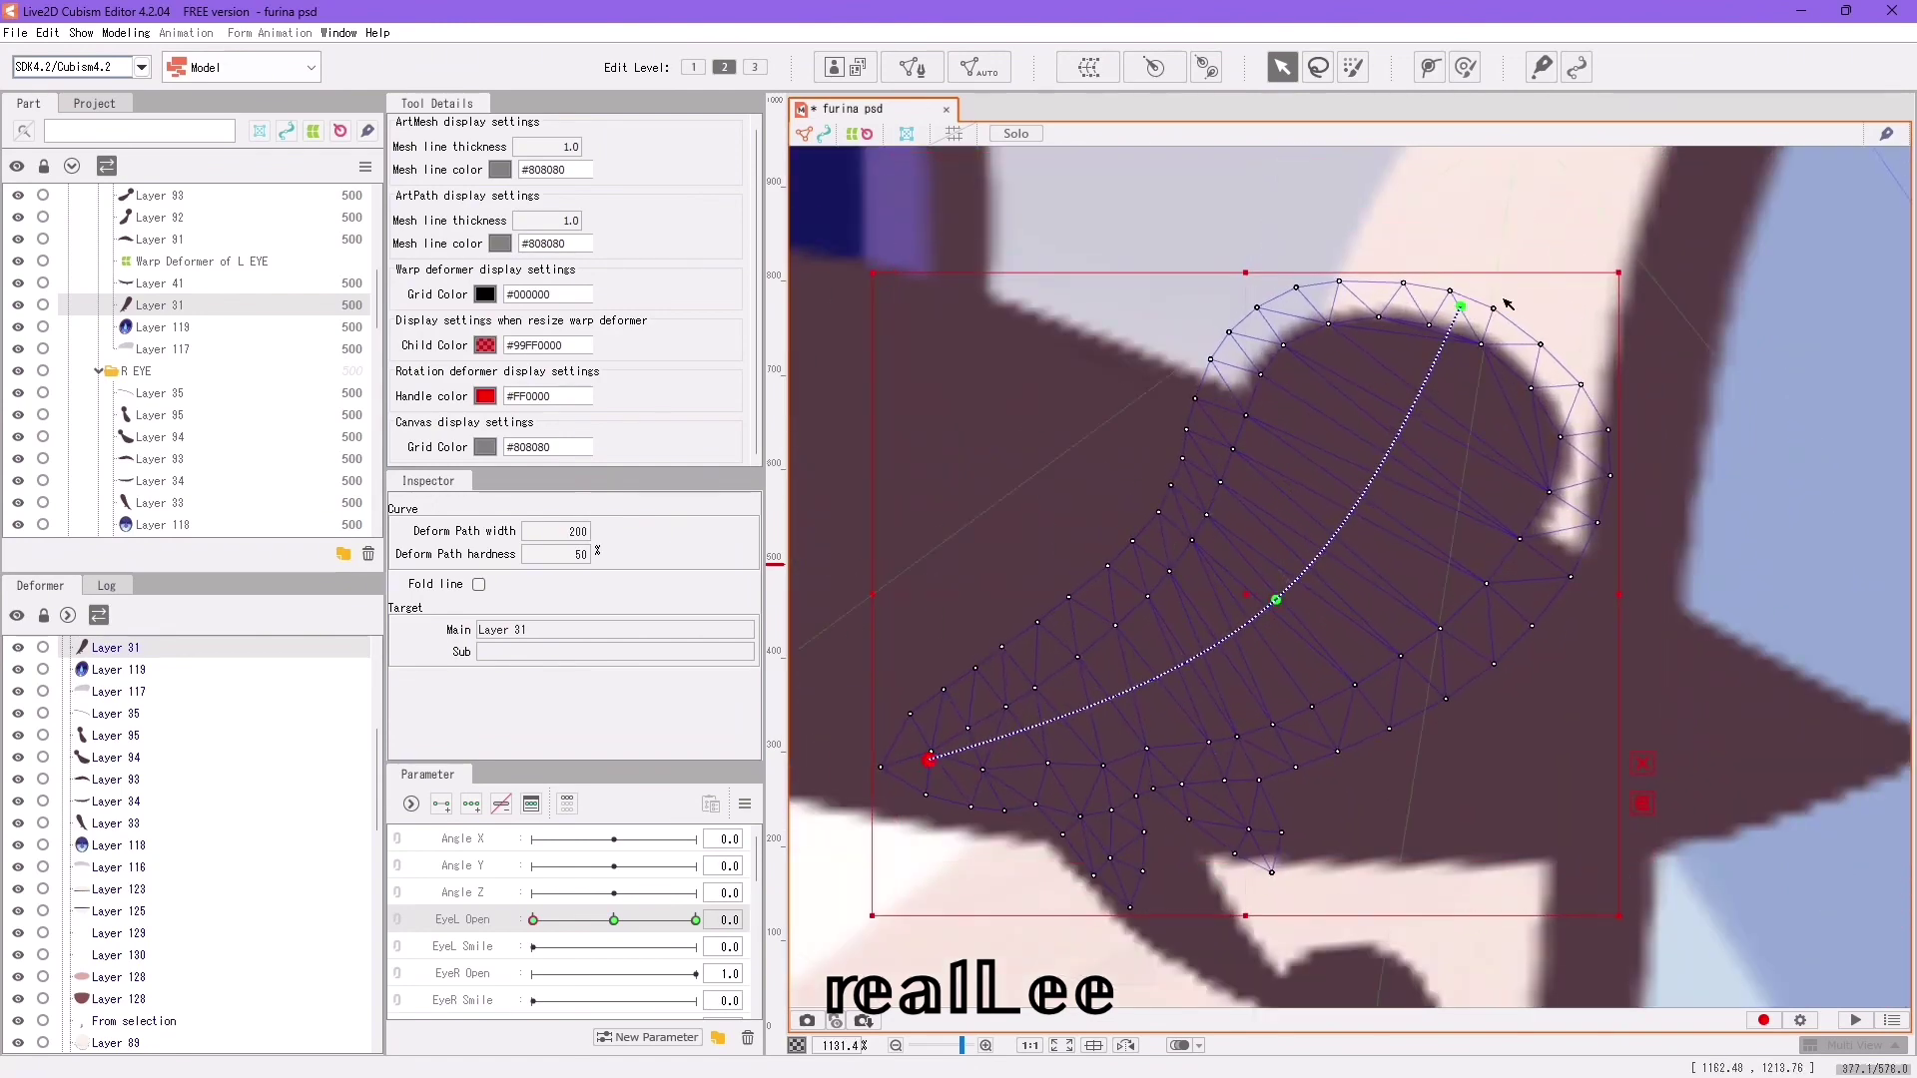
{"action": "left_click_drag", "start_coordinate": [1459, 306], "coordinate": [1373, 436]}
{"action": "left_click_drag", "start_coordinate": [1276, 600], "coordinate": [1236, 646]}
{"action": "scroll", "coordinate": [1243, 641], "scroll_direction": "down", "scroll_amount": 2}
At EyeL Open 1.0, move Layer 31 up against the open lash and fine-tune its deform path points.
{"action": "left_click_drag", "start_coordinate": [533, 921], "coordinate": [699, 943]}
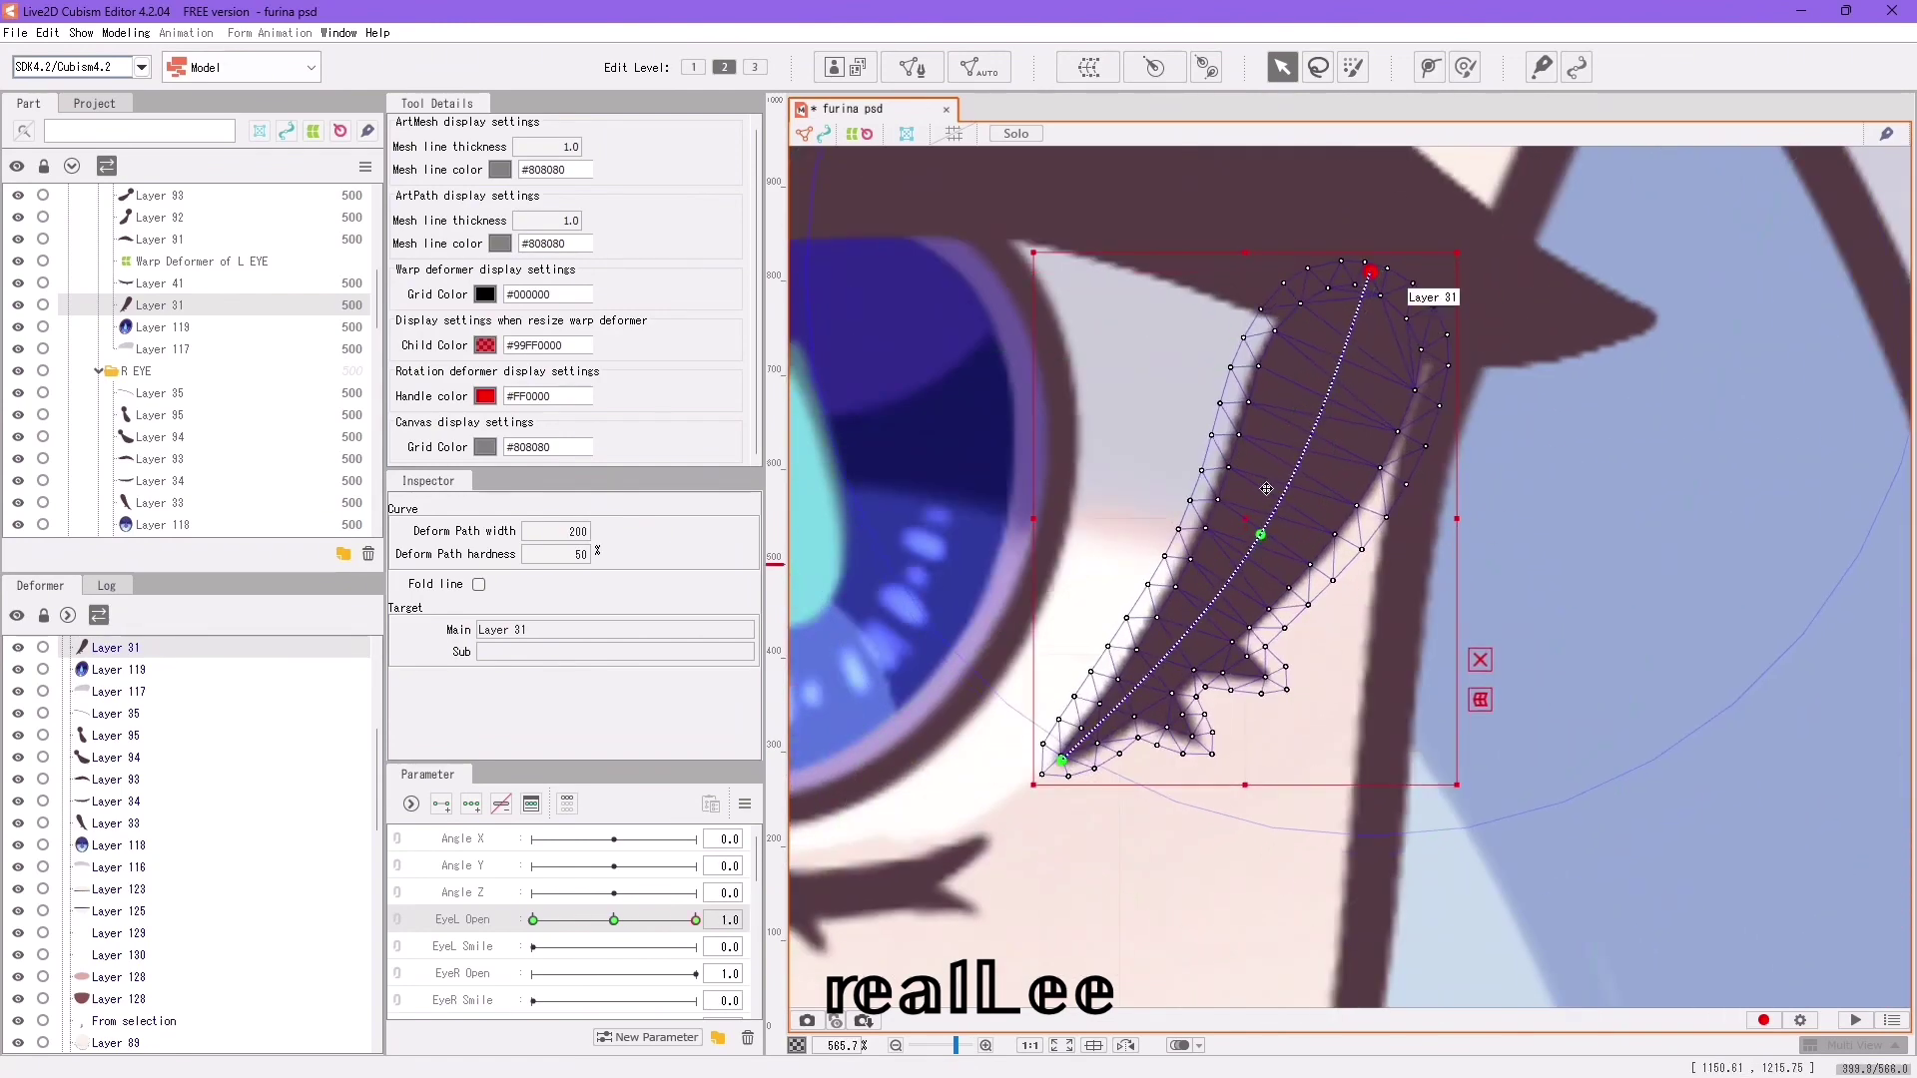
{"action": "left_click_drag", "start_coordinate": [1266, 489], "coordinate": [1287, 446]}
{"action": "scroll", "coordinate": [1296, 499], "scroll_direction": "up", "scroll_amount": 2}
{"action": "left_click", "coordinate": [1279, 483]}
{"action": "scroll", "coordinate": [1275, 483], "scroll_direction": "down", "scroll_amount": 2}
{"action": "left_click", "coordinate": [1087, 714]}
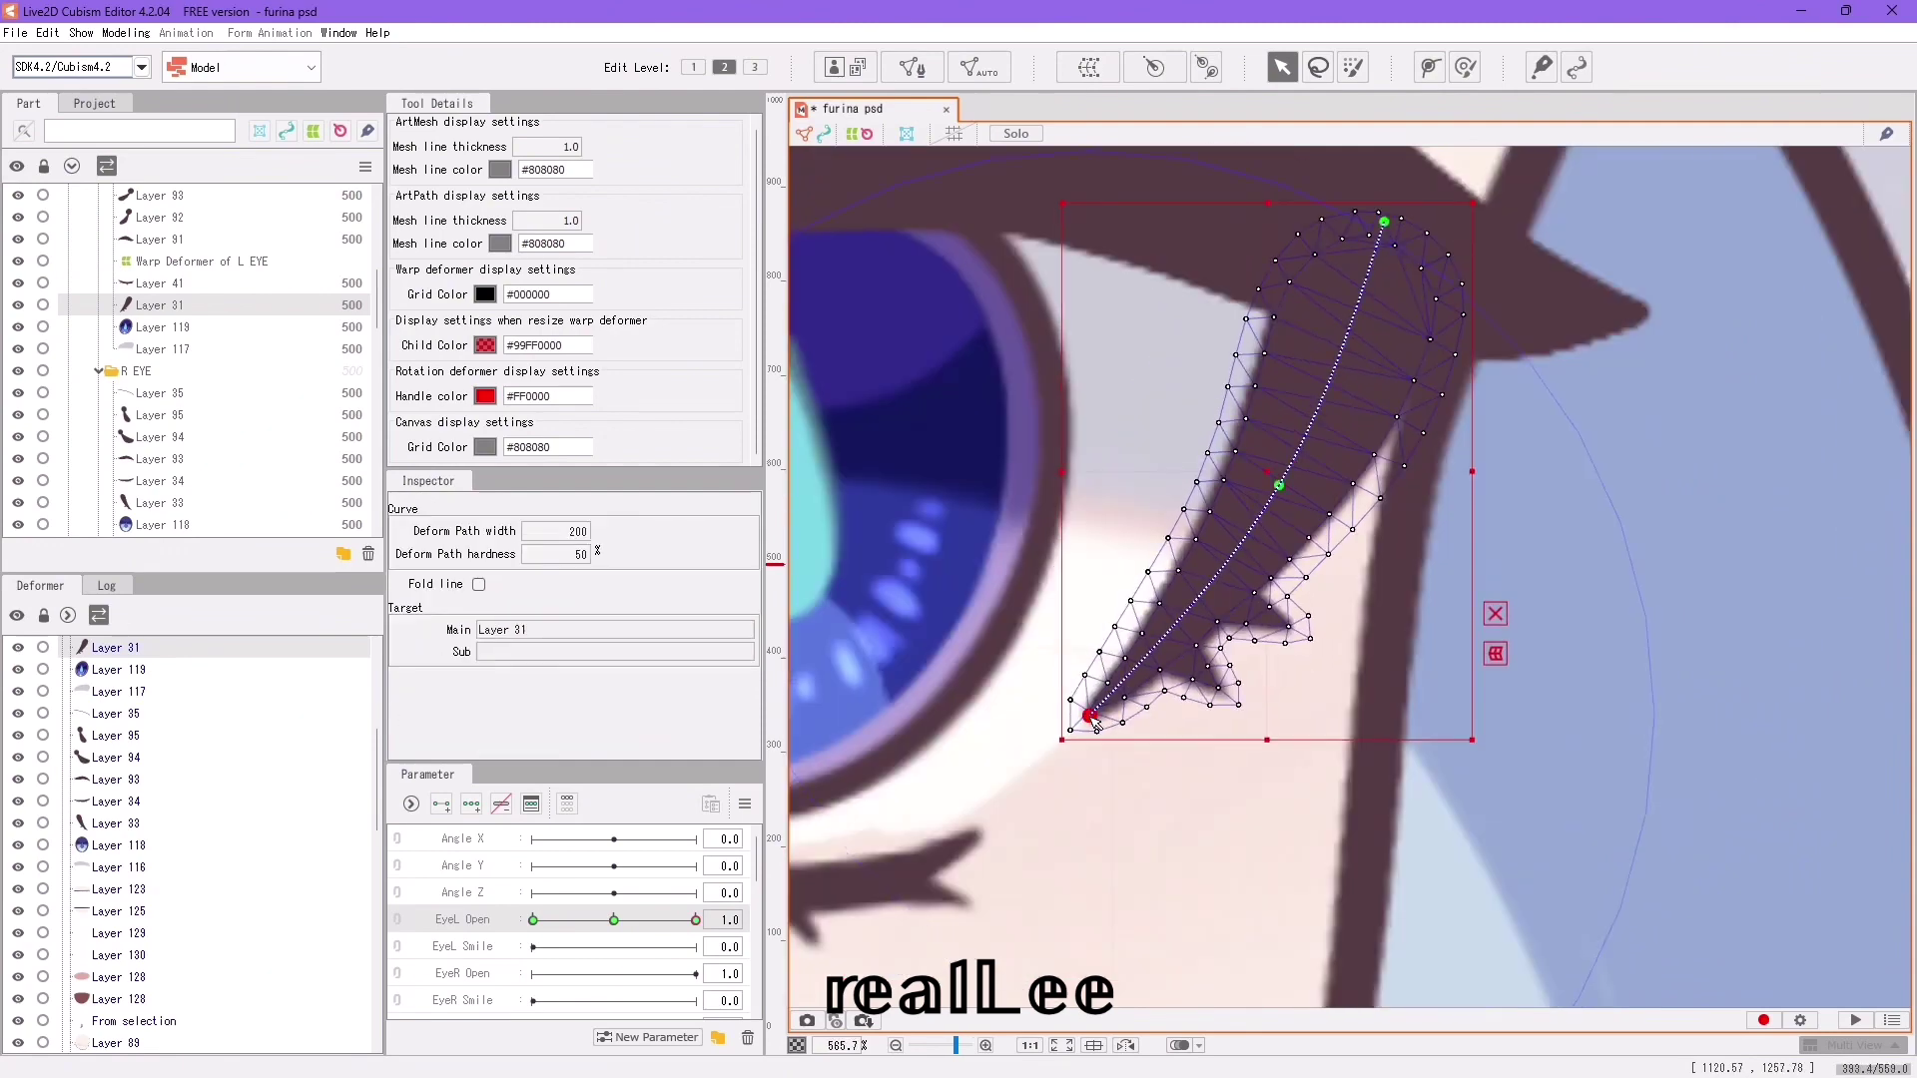
{"action": "left_click_drag", "start_coordinate": [1382, 222], "coordinate": [1381, 216]}
{"action": "scroll", "coordinate": [1135, 584], "scroll_direction": "down", "scroll_amount": 1}
At EyeL Open 0.0, pull Layer 31's tip and middle path points inside the closed upper lash.
{"action": "left_click_drag", "start_coordinate": [696, 921], "coordinate": [529, 927]}
{"action": "left_click", "coordinate": [1085, 664]}
{"action": "left_click_drag", "start_coordinate": [1085, 665], "coordinate": [1096, 650]}
{"action": "left_click", "coordinate": [1172, 625]}
{"action": "scroll", "coordinate": [1178, 622], "scroll_direction": "up", "scroll_amount": 3}
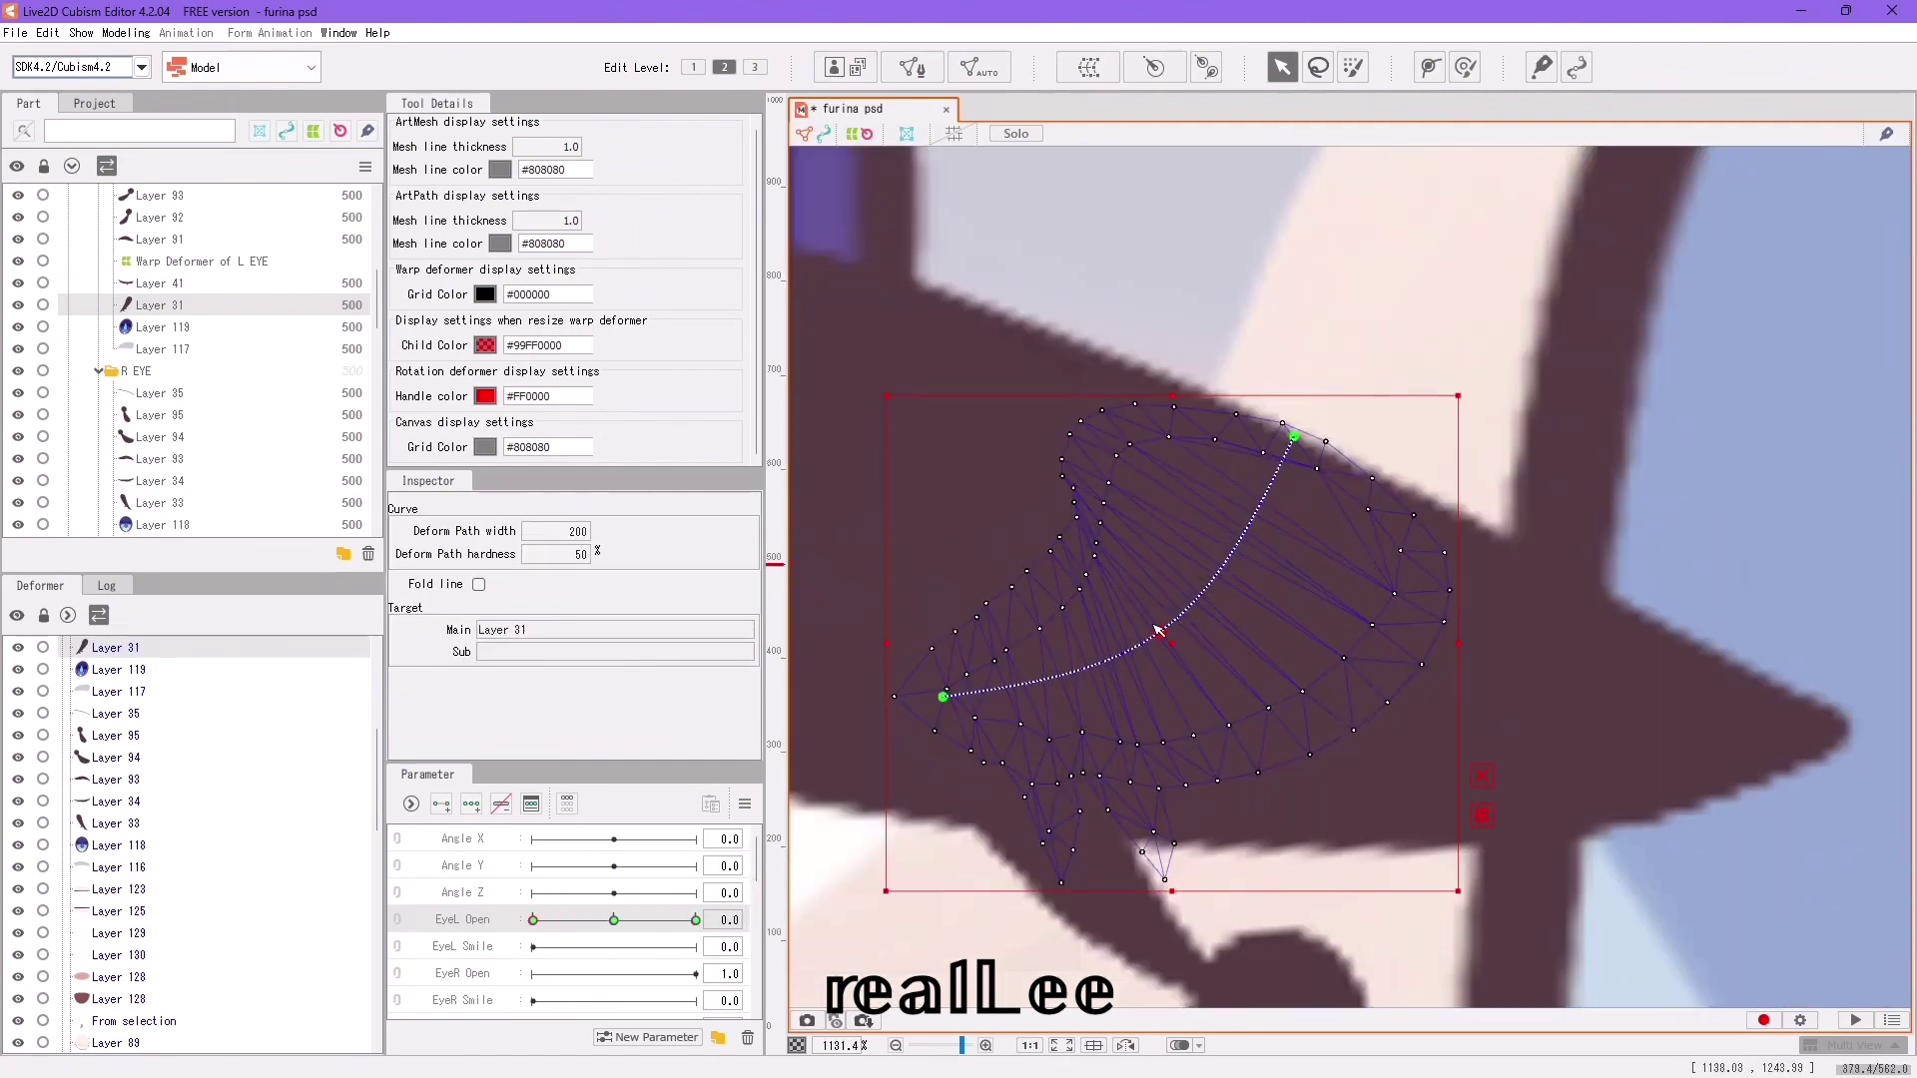
{"action": "scroll", "coordinate": [1173, 619], "scroll_direction": "down", "scroll_amount": 2}
Add a keyform for Layer 31 at EyeL Open 0.2 and reposition its deform path along the lash.
{"action": "left_click_drag", "start_coordinate": [533, 921], "coordinate": [565, 924]}
{"action": "left_click_drag", "start_coordinate": [1075, 772], "coordinate": [1476, 713]}
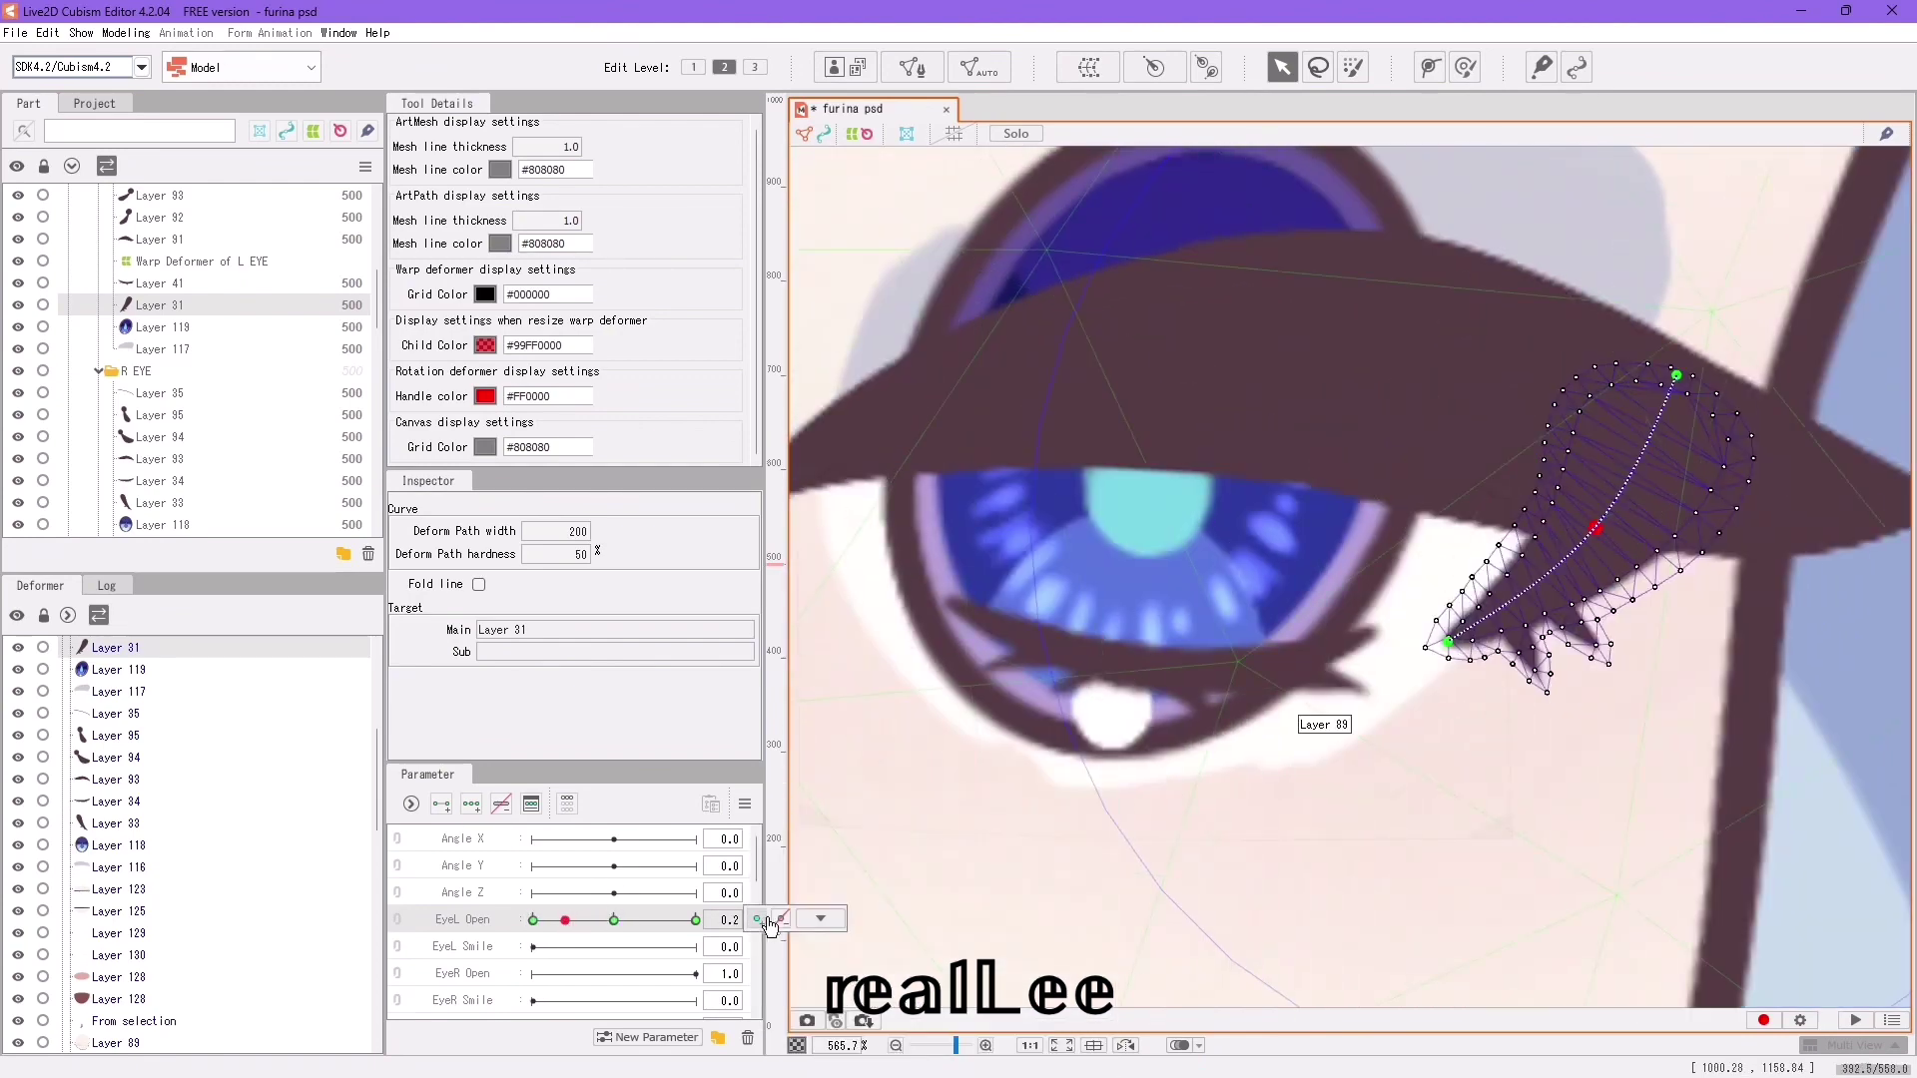
{"action": "left_click", "coordinate": [823, 916]}
{"action": "left_click_drag", "start_coordinate": [1794, 623], "coordinate": [1784, 642]}
{"action": "left_click_drag", "start_coordinate": [1440, 630], "coordinate": [1432, 619]}
{"action": "scroll", "coordinate": [1606, 587], "scroll_direction": "up", "scroll_amount": 2}
{"action": "scroll", "coordinate": [1612, 587], "scroll_direction": "down", "scroll_amount": 2}
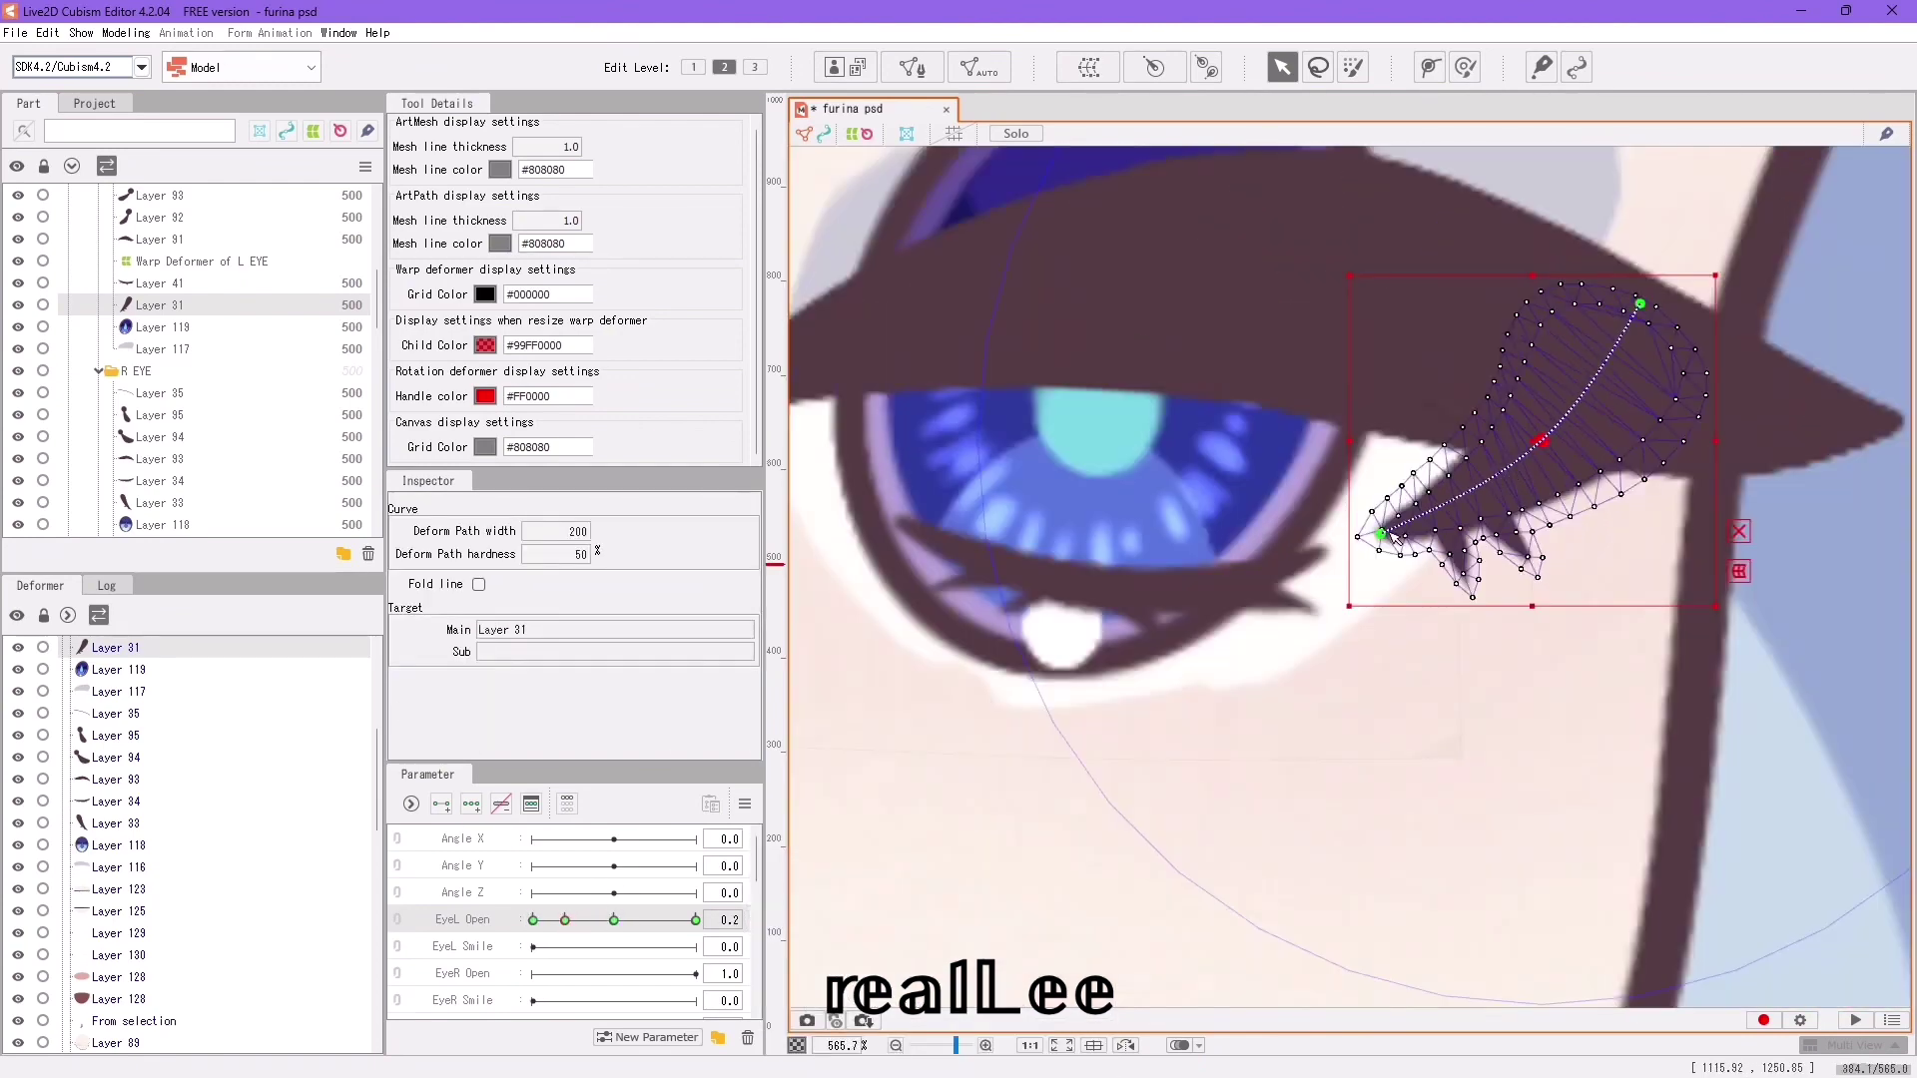
Touch up Layer 31's deform path at EyeL Open 0.0 so that it hides behind the closed lash.
{"action": "left_click_drag", "start_coordinate": [565, 920], "coordinate": [515, 941]}
{"action": "scroll", "coordinate": [1541, 682], "scroll_direction": "up", "scroll_amount": 4}
{"action": "left_click", "coordinate": [1468, 427]}
{"action": "scroll", "coordinate": [1468, 427], "scroll_direction": "down", "scroll_amount": 6}
Clip Layer 119, the left iris, by entering the left eye white's mesh ID as its Clipping ID.
{"action": "left_click_drag", "start_coordinate": [1205, 592], "coordinate": [1147, 865]}
{"action": "left_click", "coordinate": [1060, 552]}
{"action": "left_click", "coordinate": [196, 329]}
{"action": "left_click", "coordinate": [588, 597]}
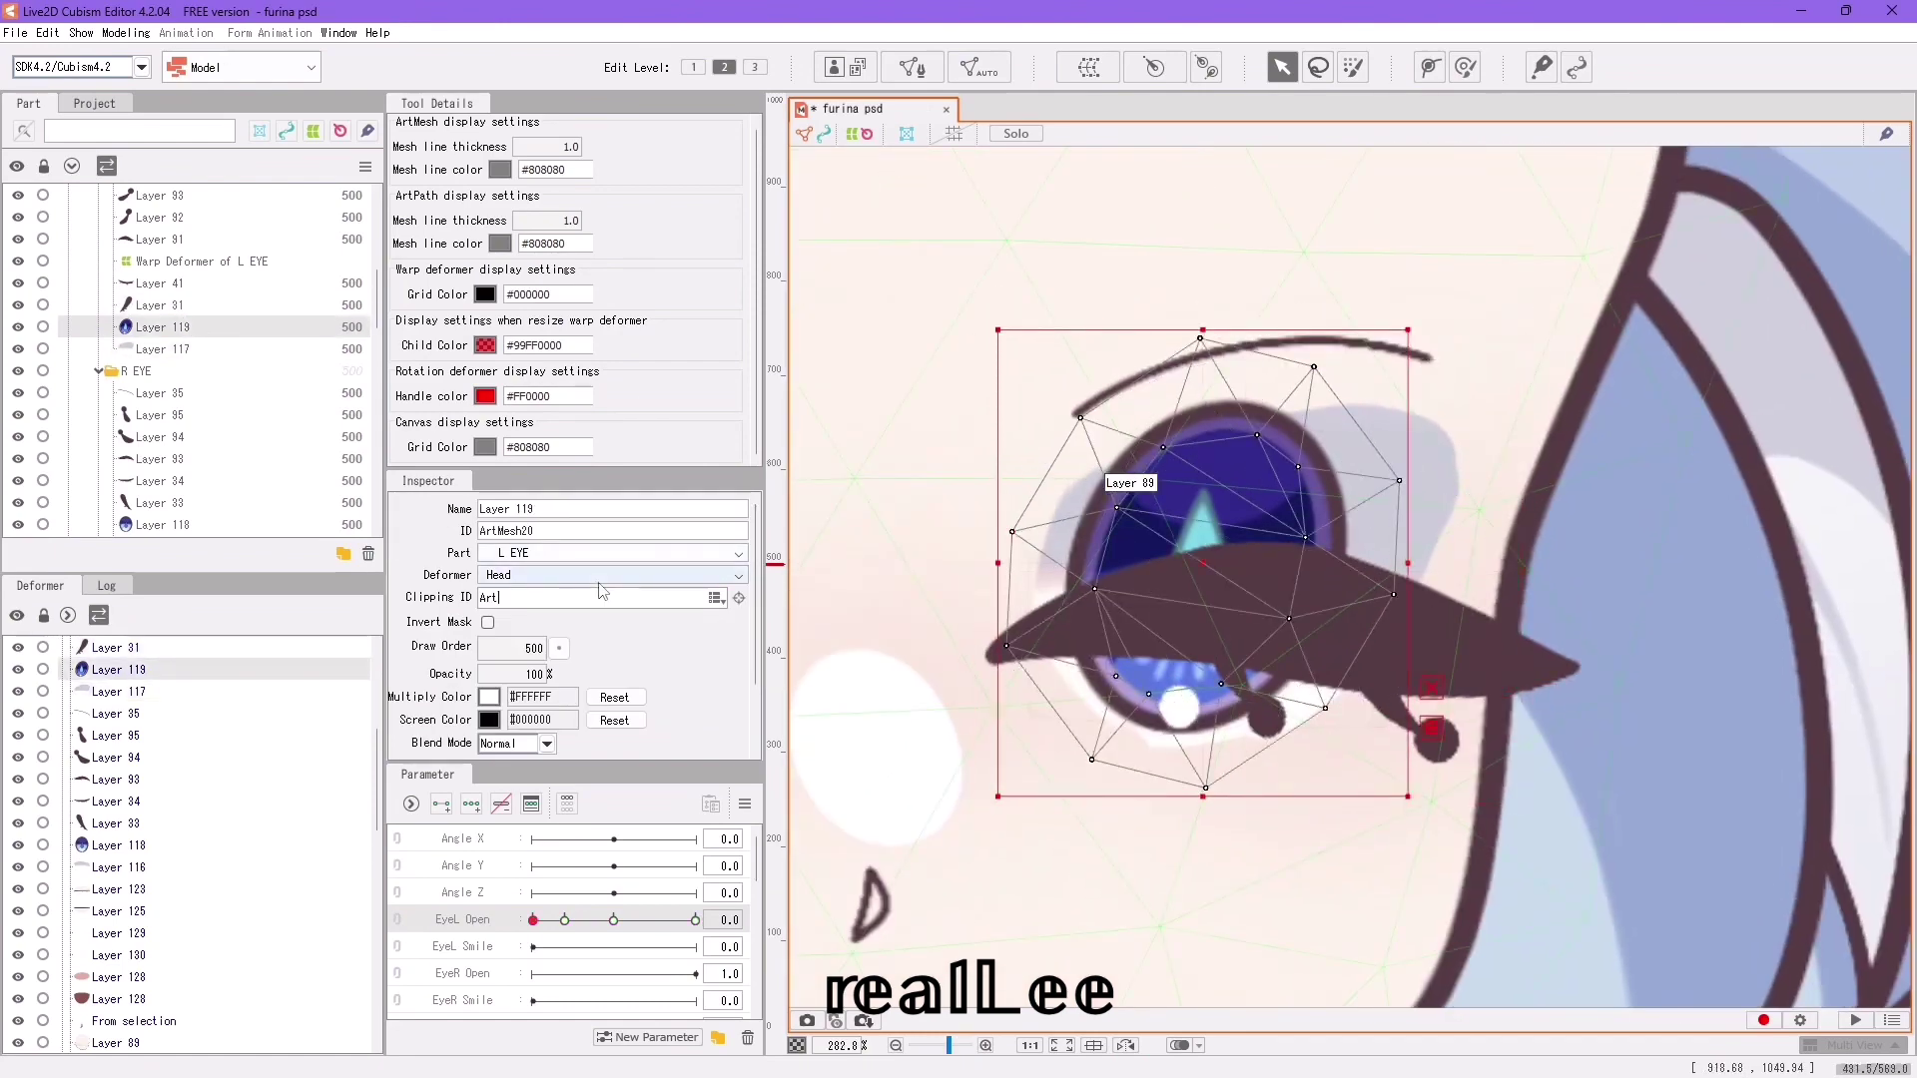
{"action": "key", "text": "Return"}
Look up Layer 116's mesh ID and enter it as the Clipping ID of Layer 118, the right iris.
{"action": "scroll", "coordinate": [189, 419], "scroll_direction": "down", "scroll_amount": 2}
{"action": "left_click", "coordinate": [182, 446]}
{"action": "left_click", "coordinate": [183, 465]}
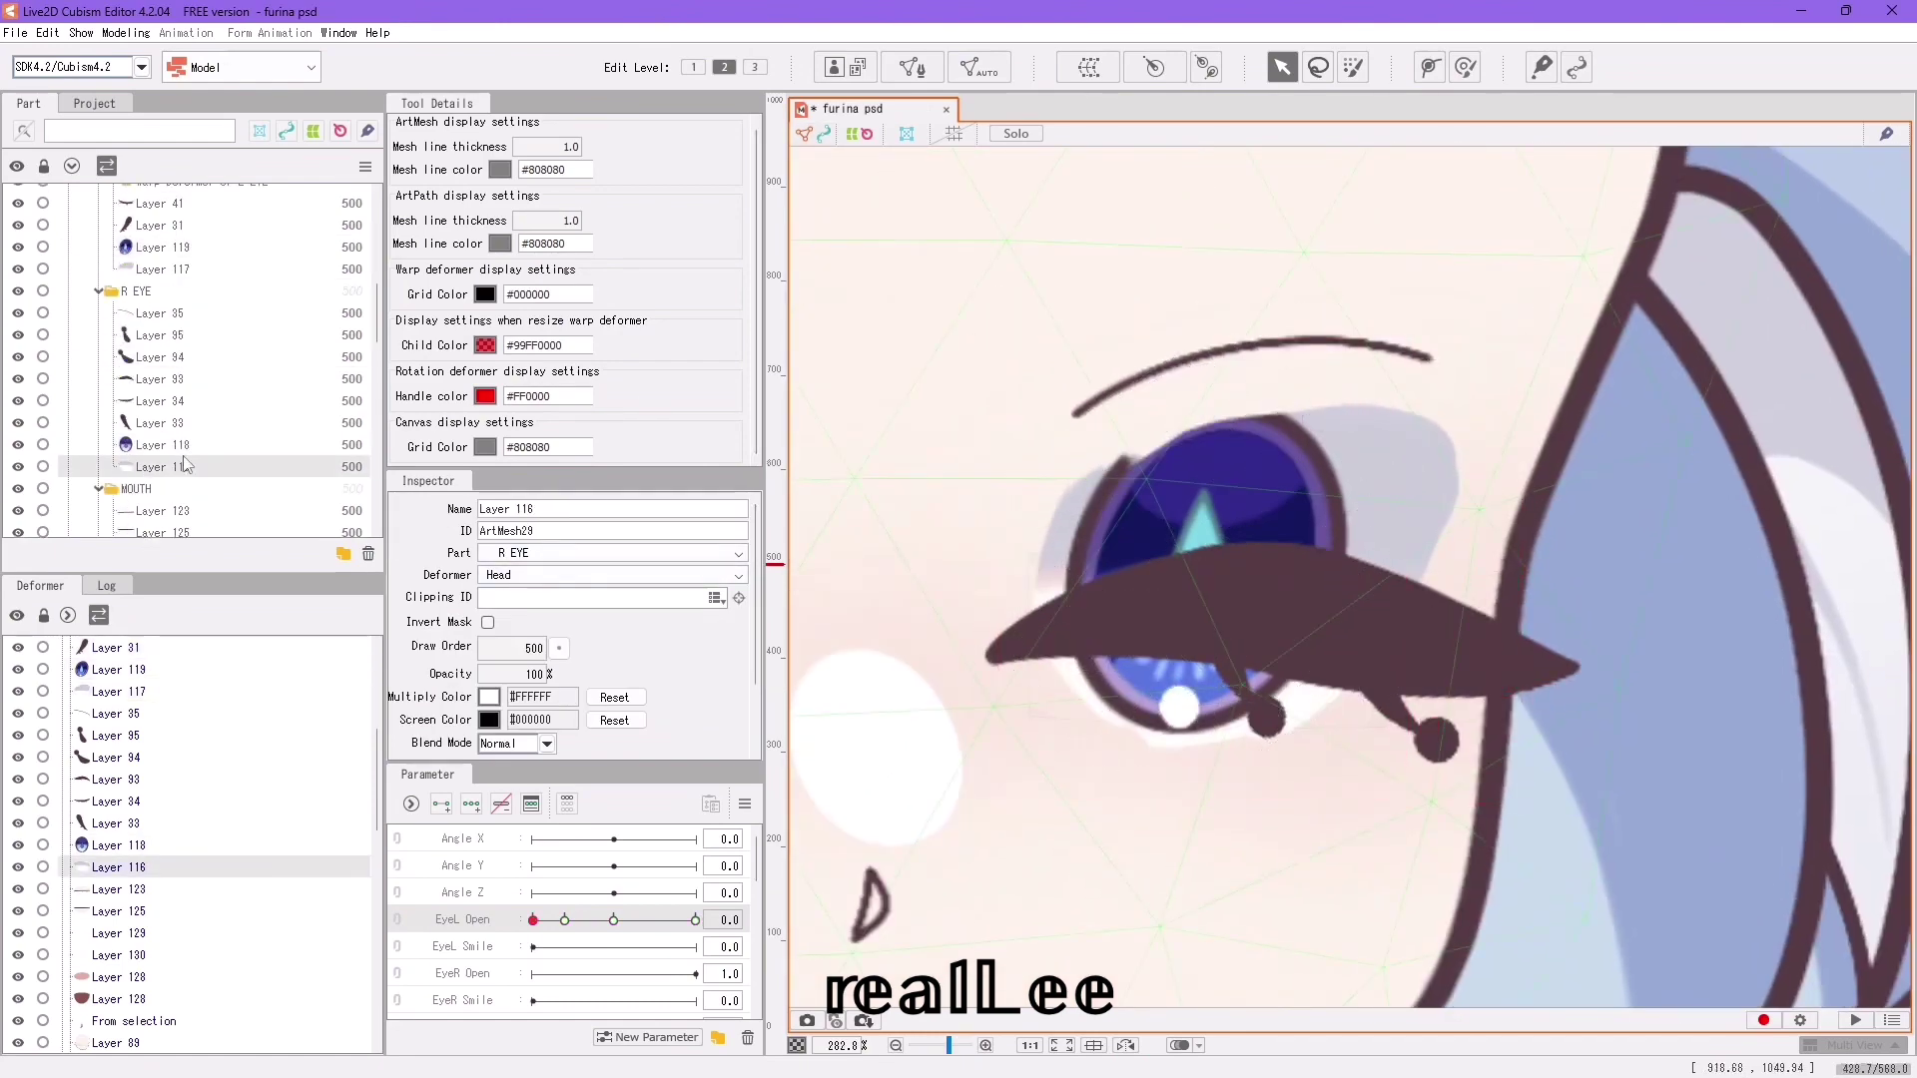
{"action": "left_click", "coordinate": [183, 447]}
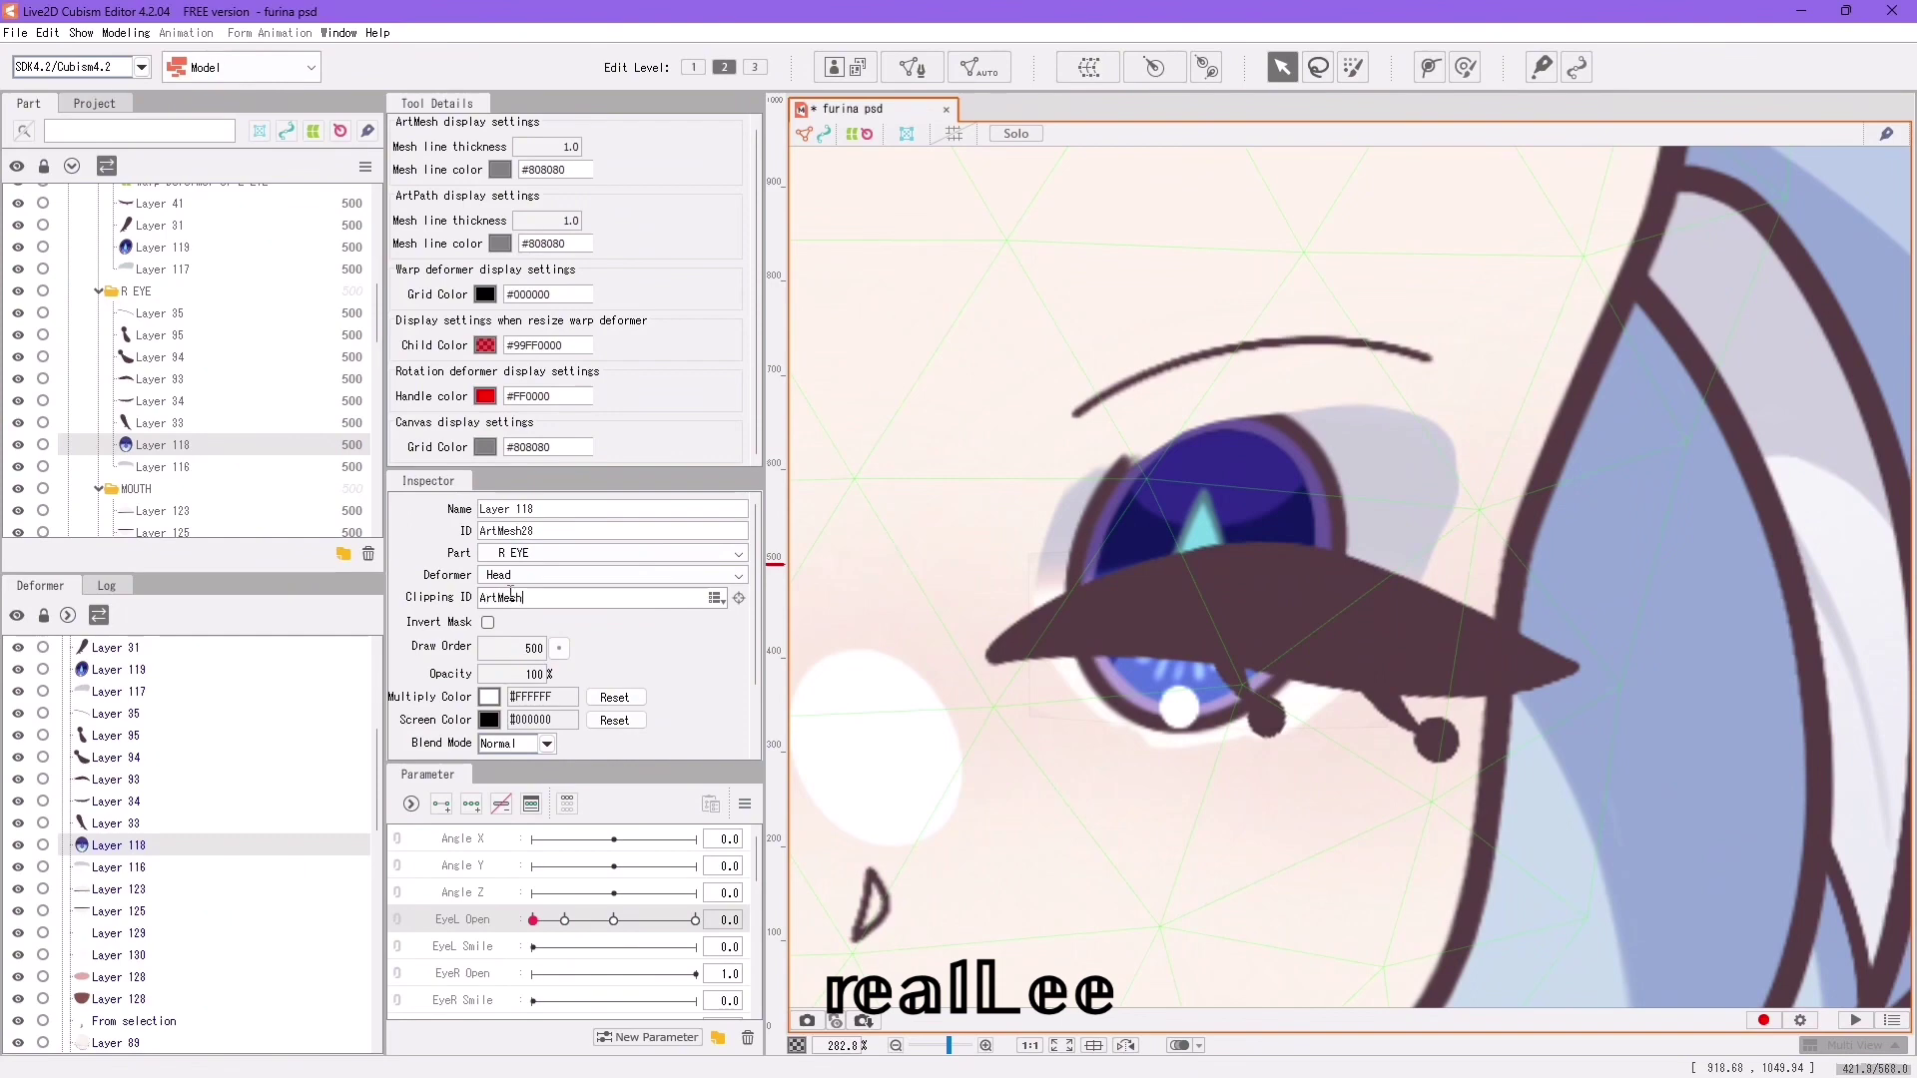
Create a warp deformer with 2 × 2 Bezier and 5 × 5 conversion divisions as parent of Layer 117, the left eye white.
{"action": "left_click", "coordinate": [181, 269]}
{"action": "left_click", "coordinate": [1089, 67]}
{"action": "left_click", "coordinate": [971, 728]}
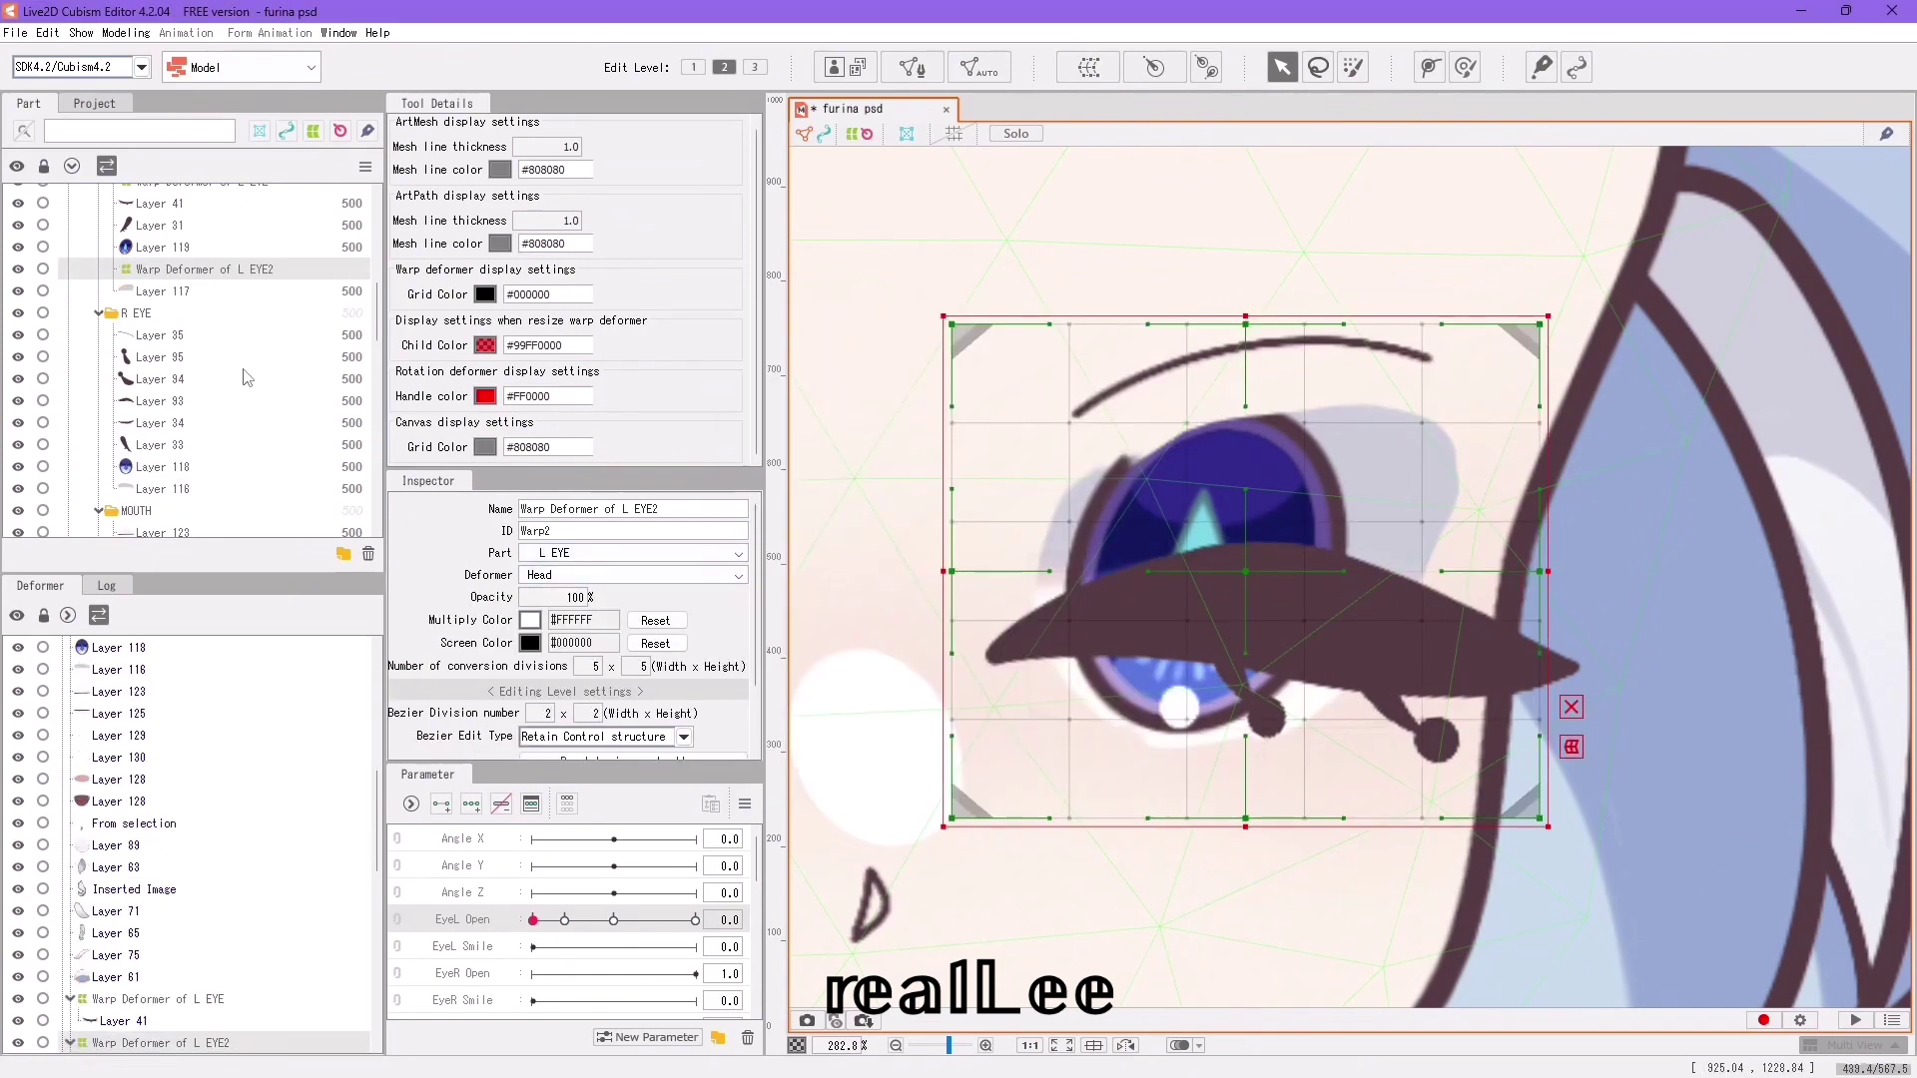
Key the eye-white warp deformer on EyeL Open and, at 0.0, raise its lower edge and lower its upper corners.
{"action": "left_click_drag", "start_coordinate": [1241, 719], "coordinate": [1245, 691]}
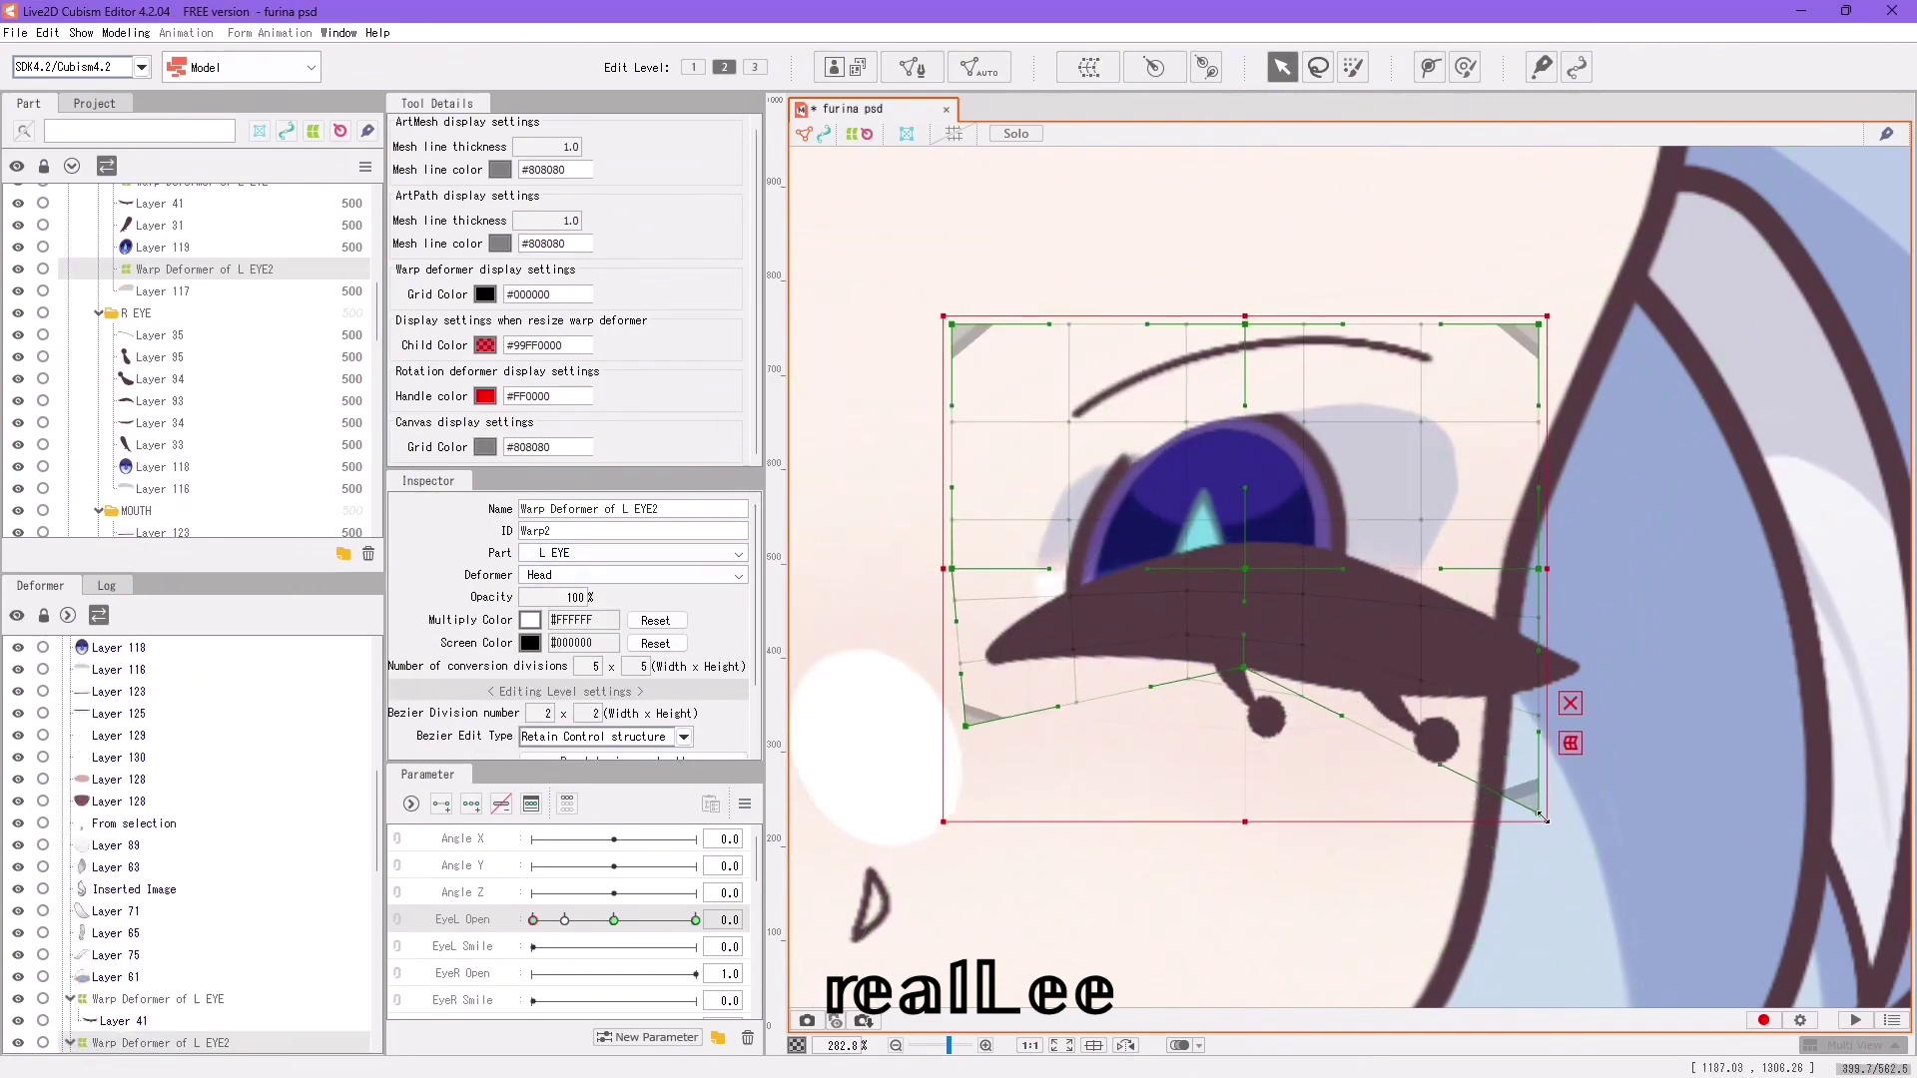
{"action": "left_click_drag", "start_coordinate": [1245, 571], "coordinate": [1246, 558]}
{"action": "scroll", "coordinate": [1541, 819], "scroll_direction": "up", "scroll_amount": 2}
{"action": "left_click_drag", "start_coordinate": [1541, 822], "coordinate": [1537, 676]}
{"action": "left_click_drag", "start_coordinate": [1386, 462], "coordinate": [1452, 552]}
{"action": "left_click_drag", "start_coordinate": [1602, 218], "coordinate": [1590, 422]}
{"action": "left_click_drag", "start_coordinate": [1064, 369], "coordinate": [1063, 652]}
Squeeze the eye-white warp deformer's remaining edge and center points behind the closed lash at EyeL Open 0.0.
{"action": "scroll", "coordinate": [1472, 300], "scroll_direction": "up", "scroll_amount": 1}
{"action": "left_click_drag", "start_coordinate": [1485, 401], "coordinate": [1482, 771]}
{"action": "left_click_drag", "start_coordinate": [996, 469], "coordinate": [973, 652]}
{"action": "left_click_drag", "start_coordinate": [1016, 540], "coordinate": [1037, 682]}
{"action": "left_click_drag", "start_coordinate": [1251, 825], "coordinate": [1252, 759]}
{"action": "left_click_drag", "start_coordinate": [1767, 409], "coordinate": [1382, 444]}
{"action": "left_click_drag", "start_coordinate": [1794, 334], "coordinate": [1723, 471]}
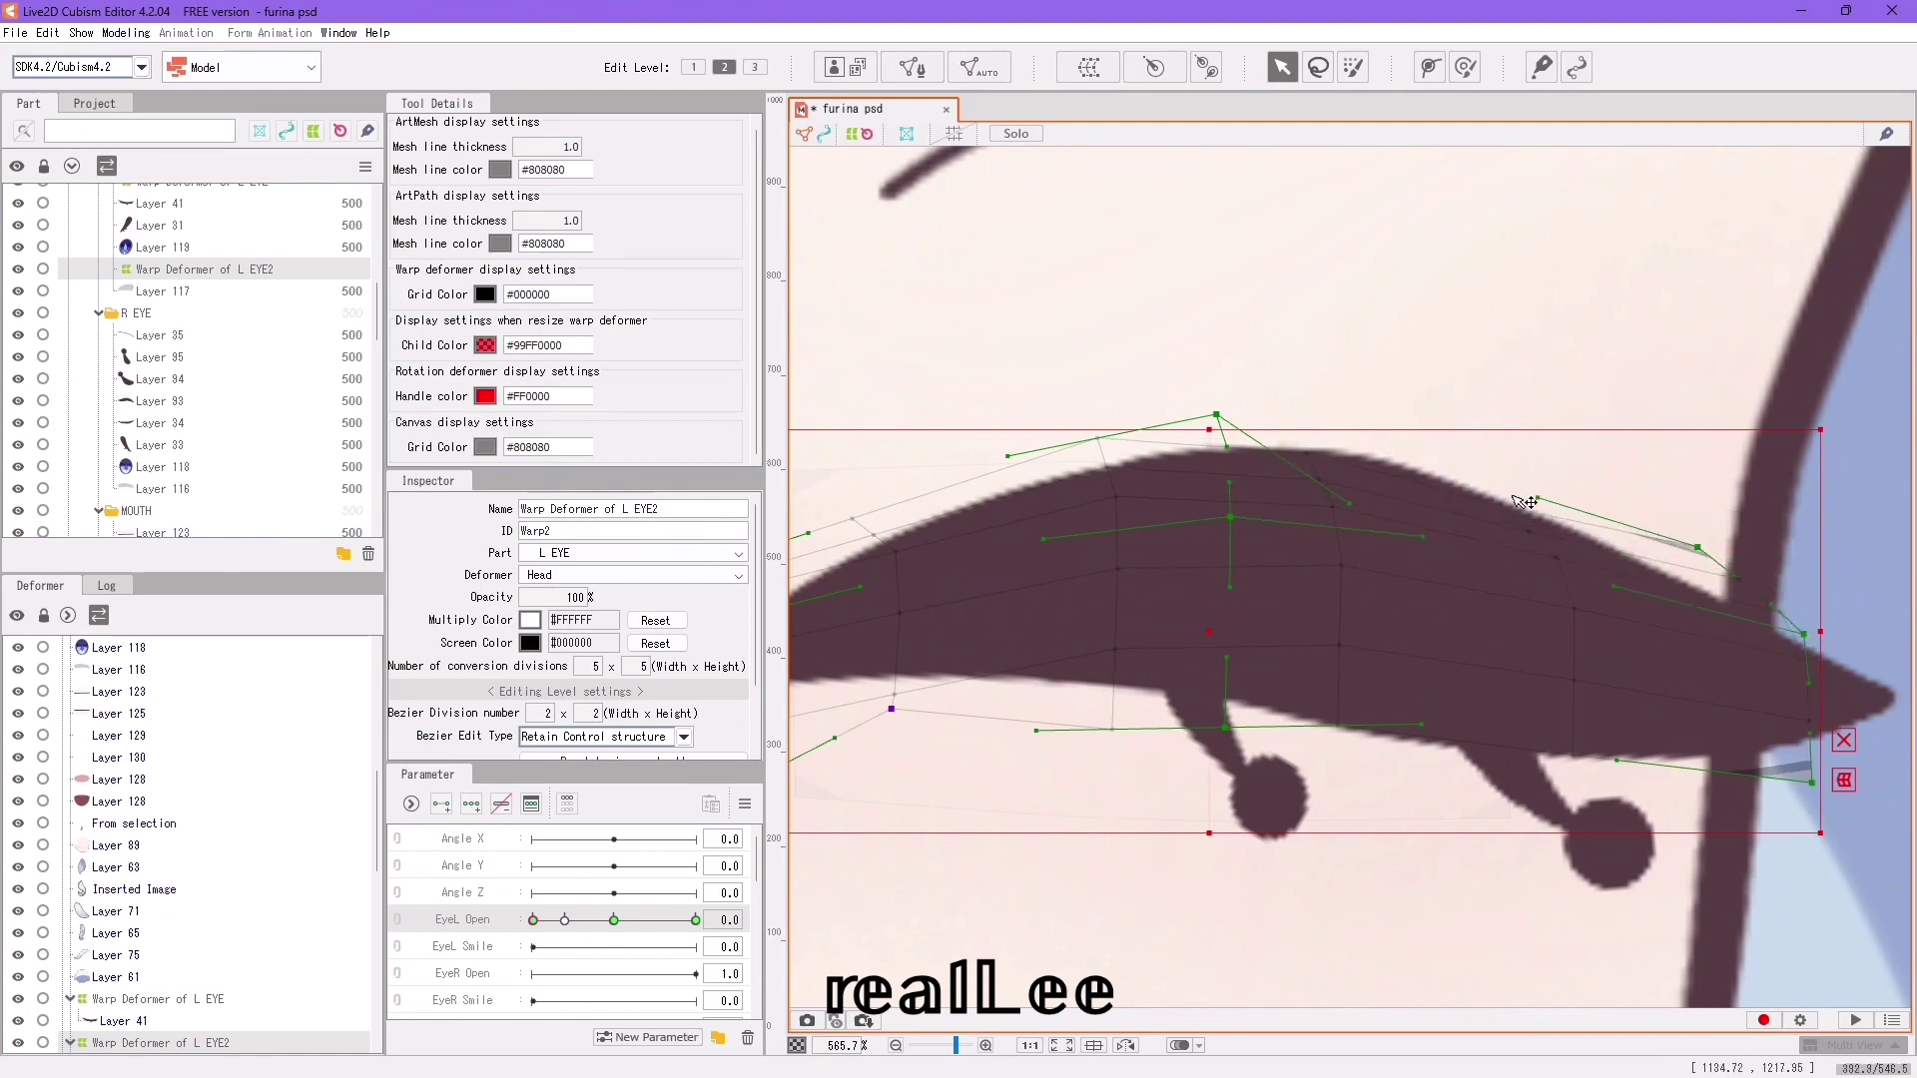
{"action": "scroll", "coordinate": [1177, 456], "scroll_direction": "down", "scroll_amount": 2}
Add a keyform for the eye-white warp deformer at EyeL Open 0.2 and reshape its grid around the half-closed eye.
{"action": "left_click", "coordinate": [547, 920]}
{"action": "left_click", "coordinate": [565, 920]}
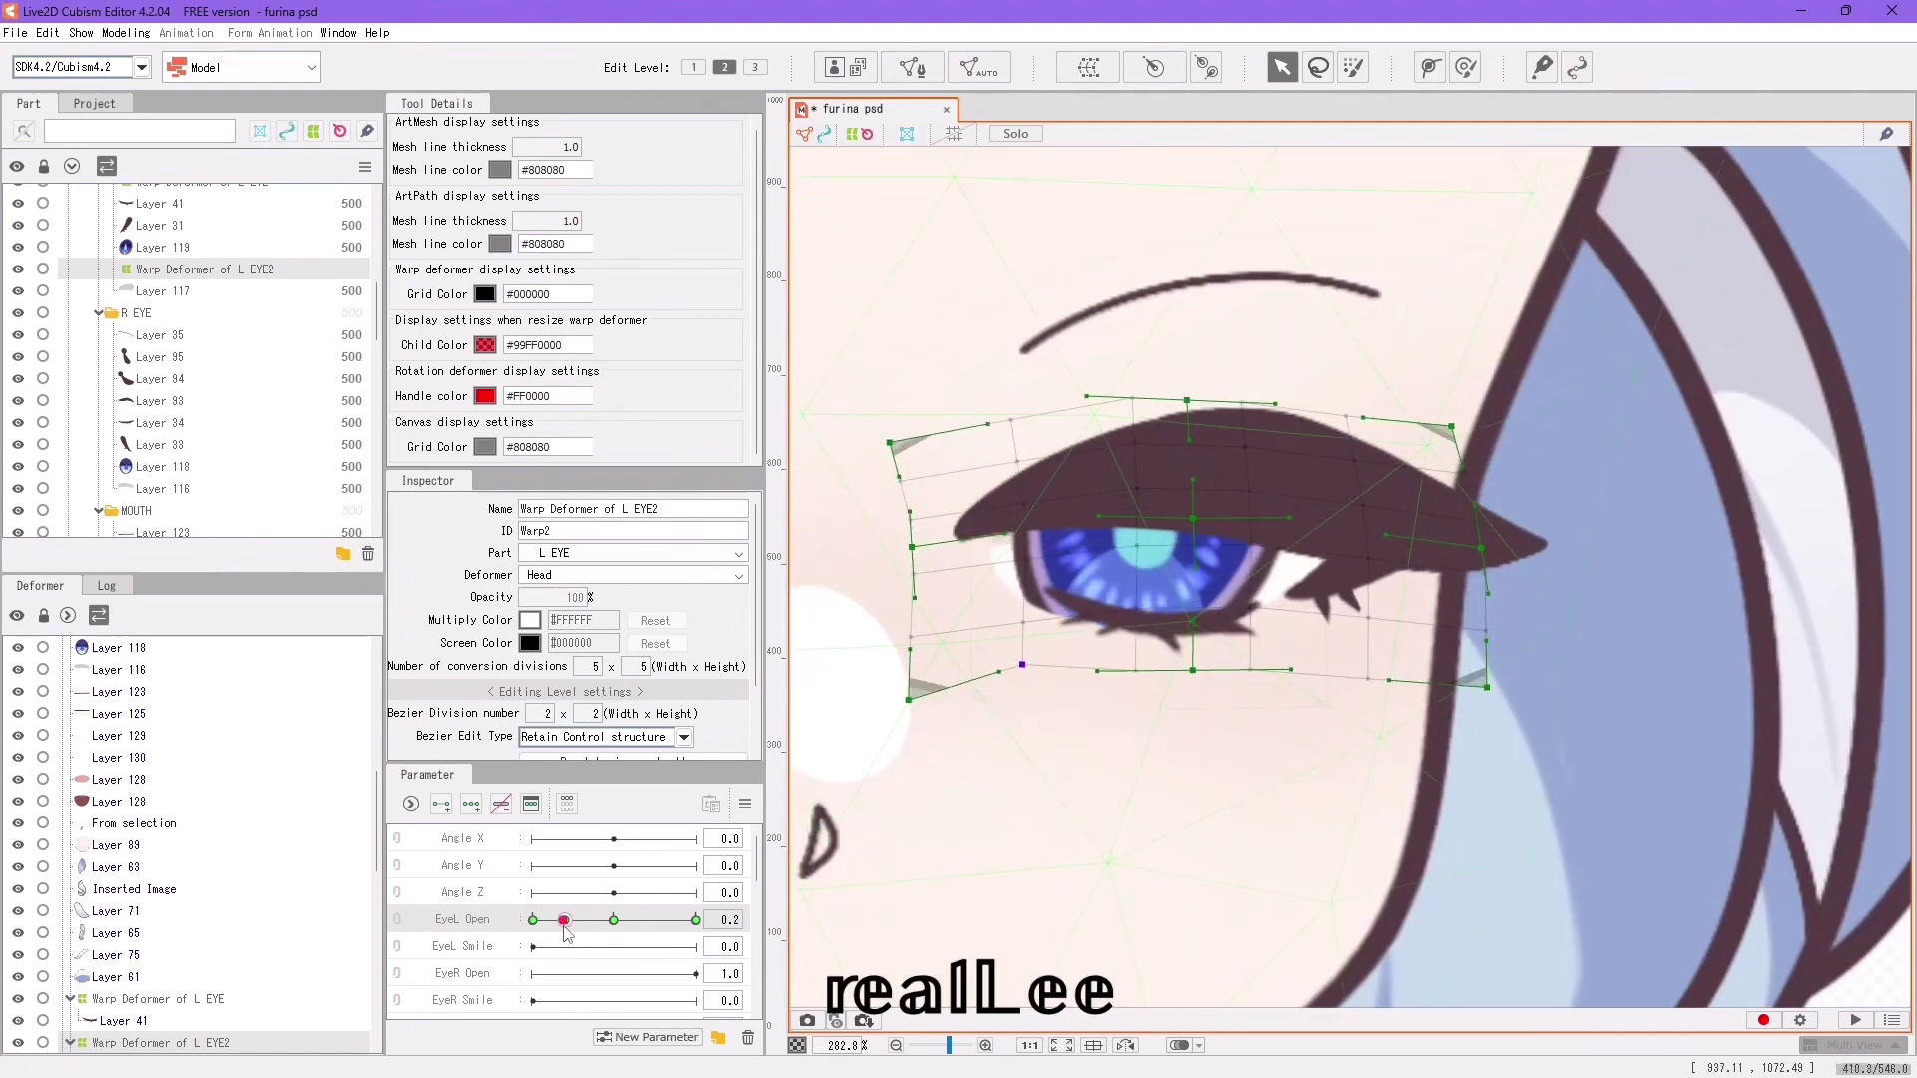
{"action": "scroll", "coordinate": [916, 736], "scroll_direction": "up", "scroll_amount": 2}
{"action": "left_click_drag", "start_coordinate": [917, 736], "coordinate": [931, 606]}
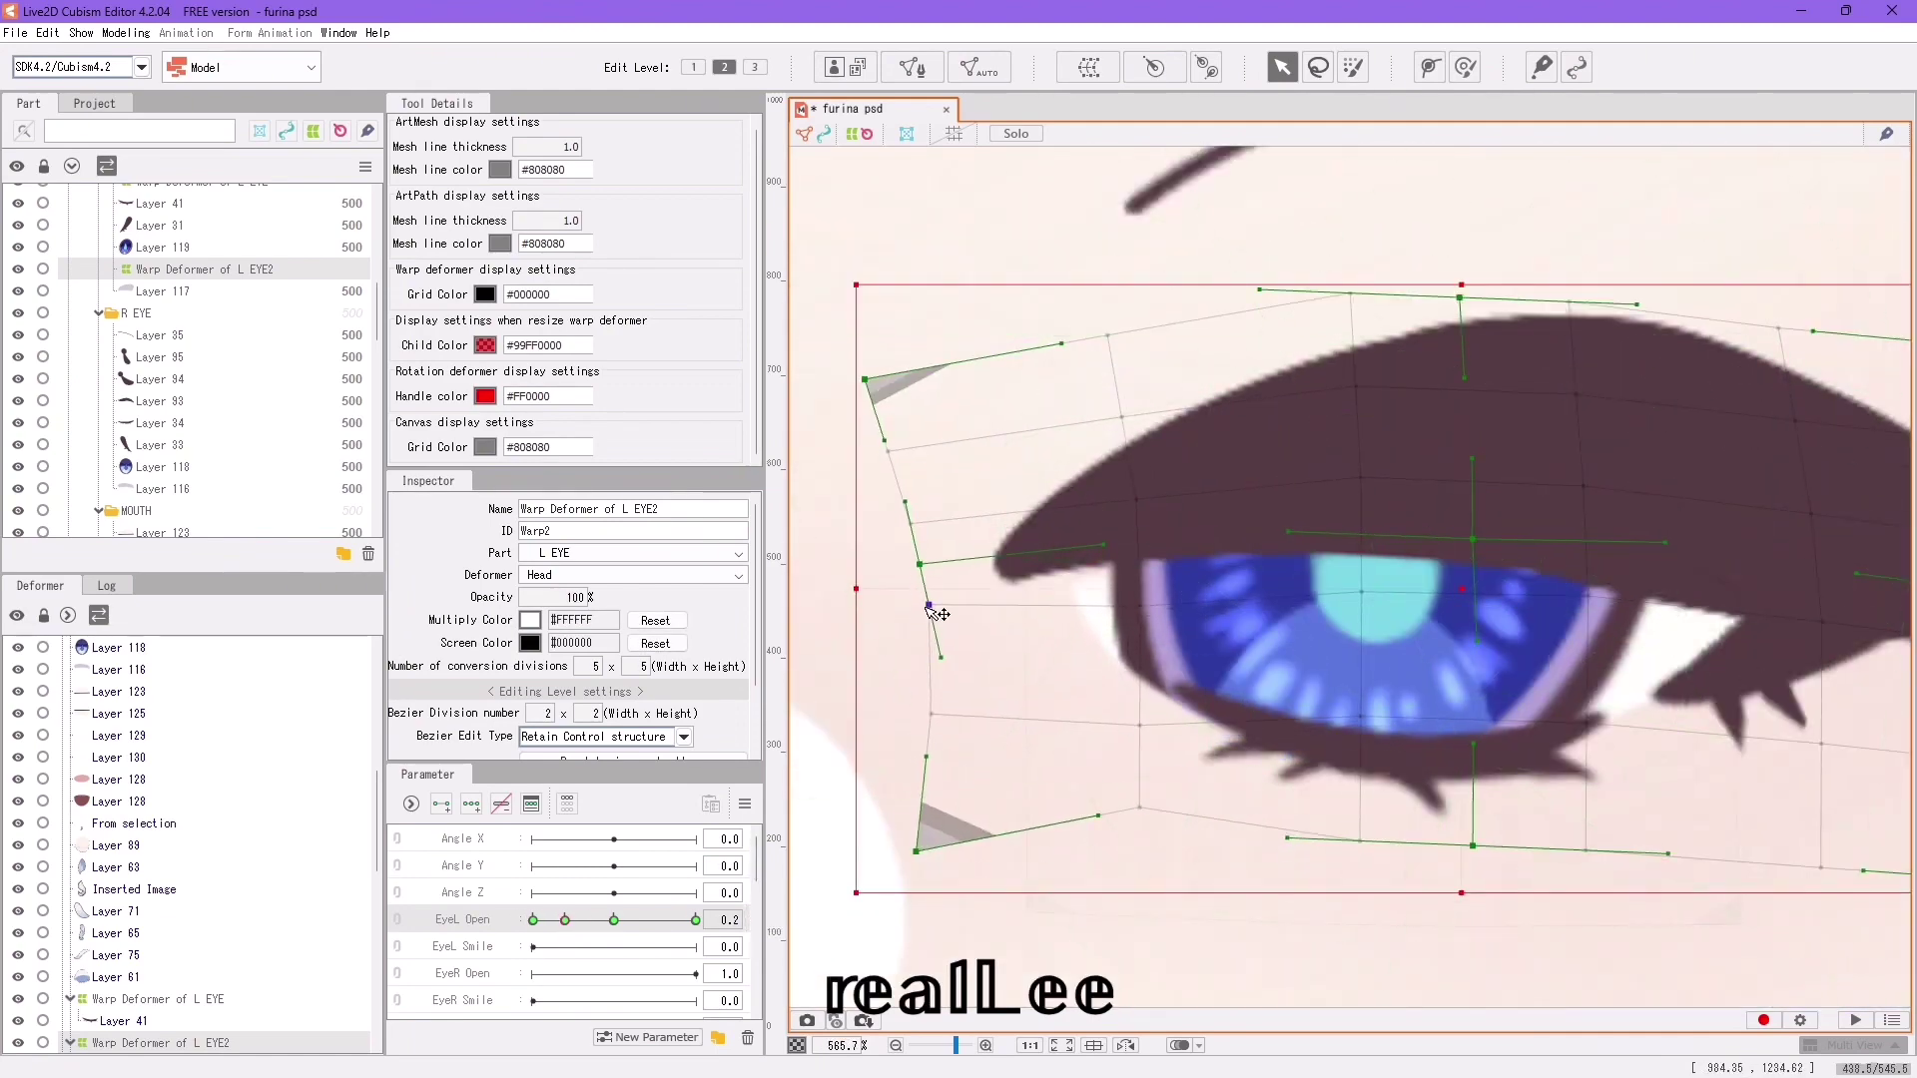
{"action": "scroll", "coordinate": [982, 640], "scroll_direction": "down", "scroll_amount": 3}
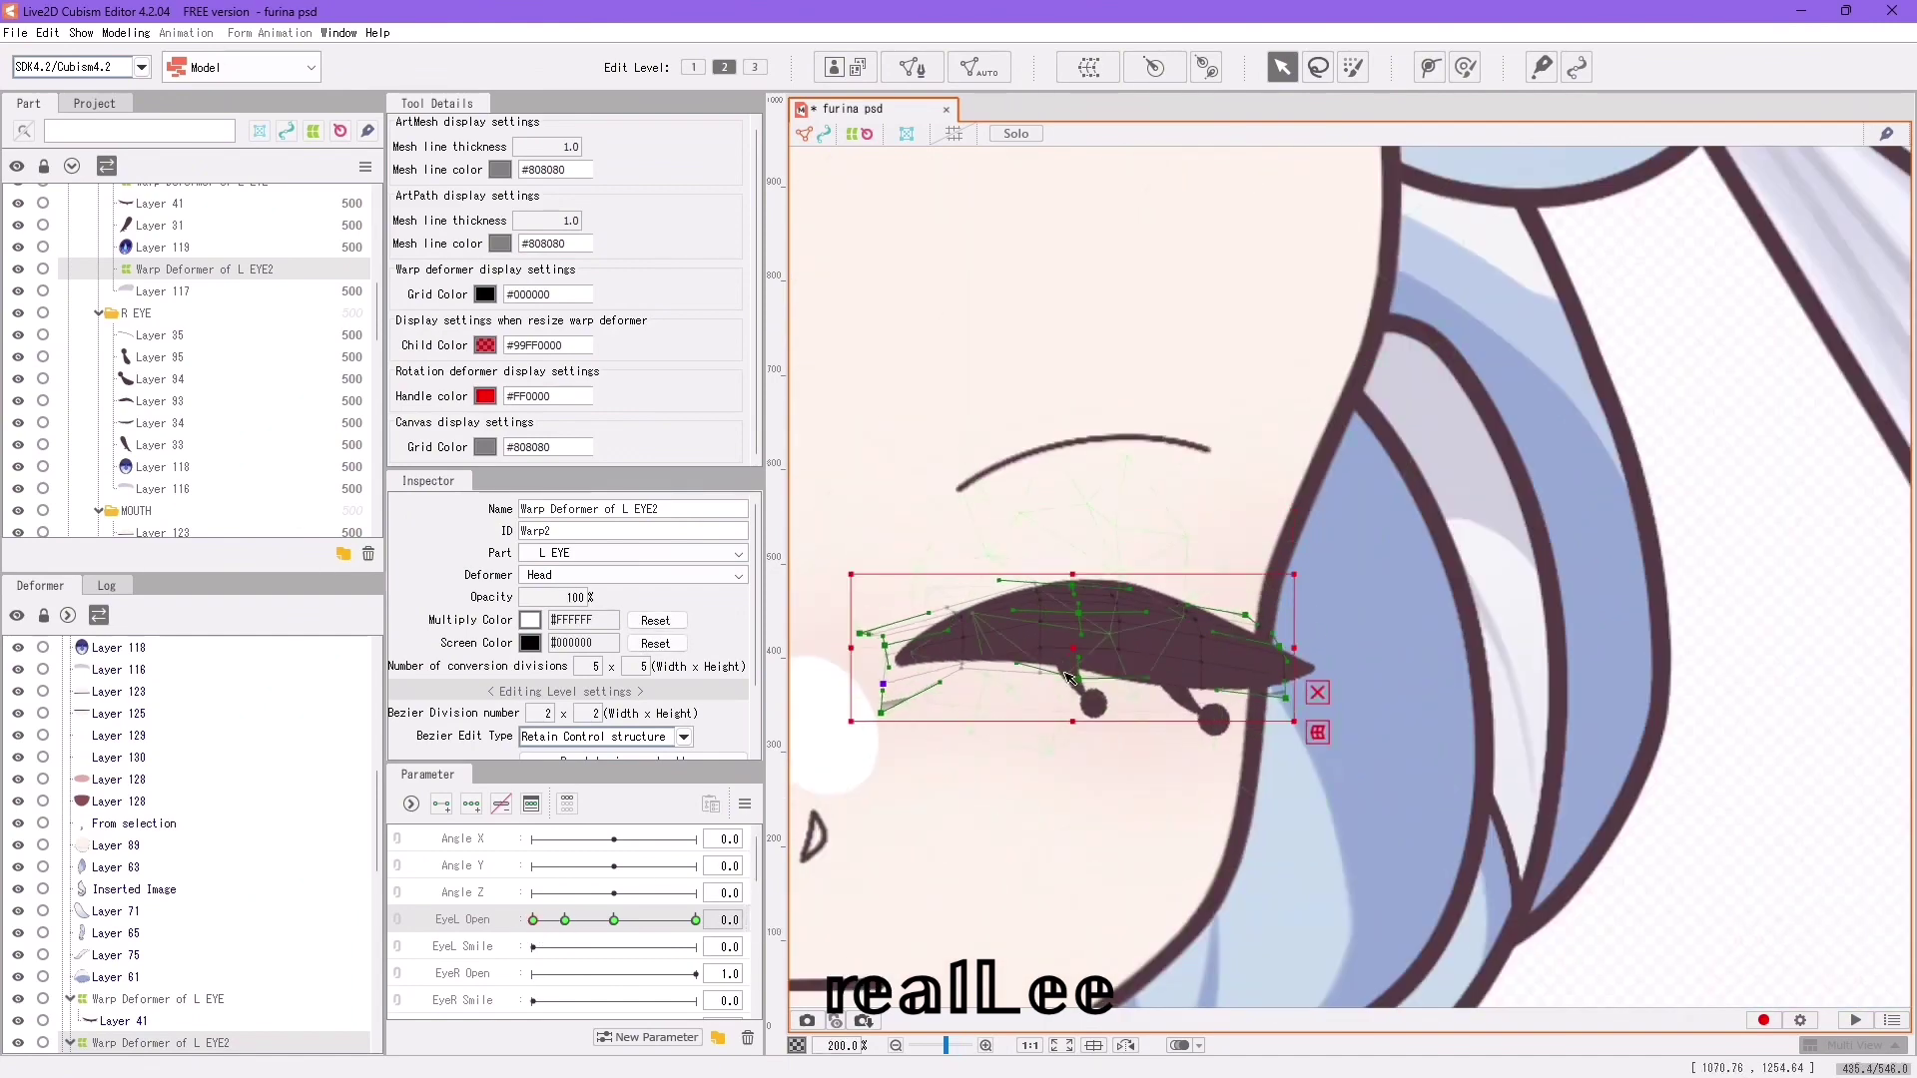
At EyeL Open 1.0, stretch the eye-white warp deformer's upper and lower middle points outward and adjust its upper inner grid.
{"action": "scroll", "coordinate": [838, 711], "scroll_direction": "up", "scroll_amount": 1}
{"action": "left_click", "coordinate": [565, 919]}
{"action": "left_click_drag", "start_coordinate": [564, 937], "coordinate": [701, 927]}
{"action": "left_click", "coordinate": [1331, 621]}
{"action": "left_click", "coordinate": [1376, 571]}
{"action": "left_click", "coordinate": [884, 787]}
{"action": "left_click_drag", "start_coordinate": [1180, 802], "coordinate": [1182, 826]}
{"action": "left_click_drag", "start_coordinate": [1180, 308], "coordinate": [1184, 297]}
{"action": "left_click_drag", "start_coordinate": [1005, 402], "coordinate": [1023, 379]}
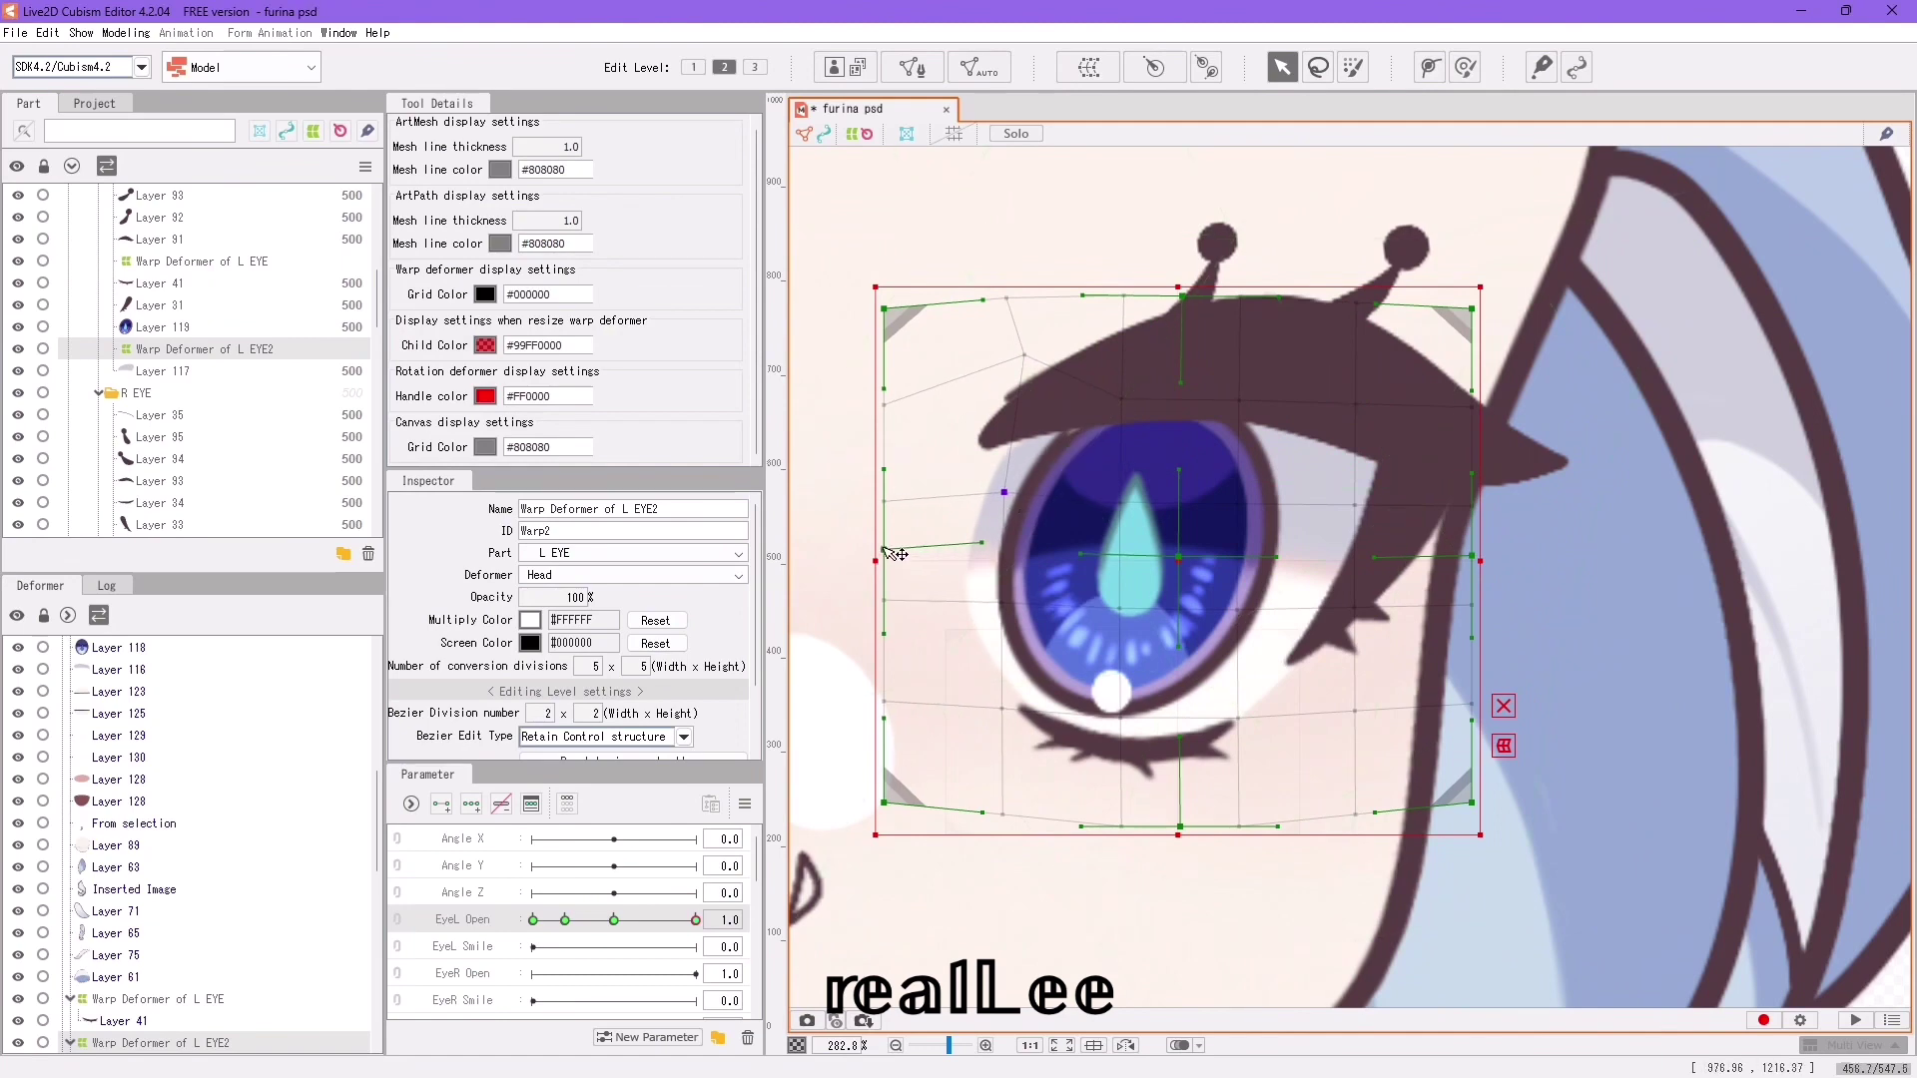
{"action": "left_click_drag", "start_coordinate": [1091, 300], "coordinate": [1020, 292]}
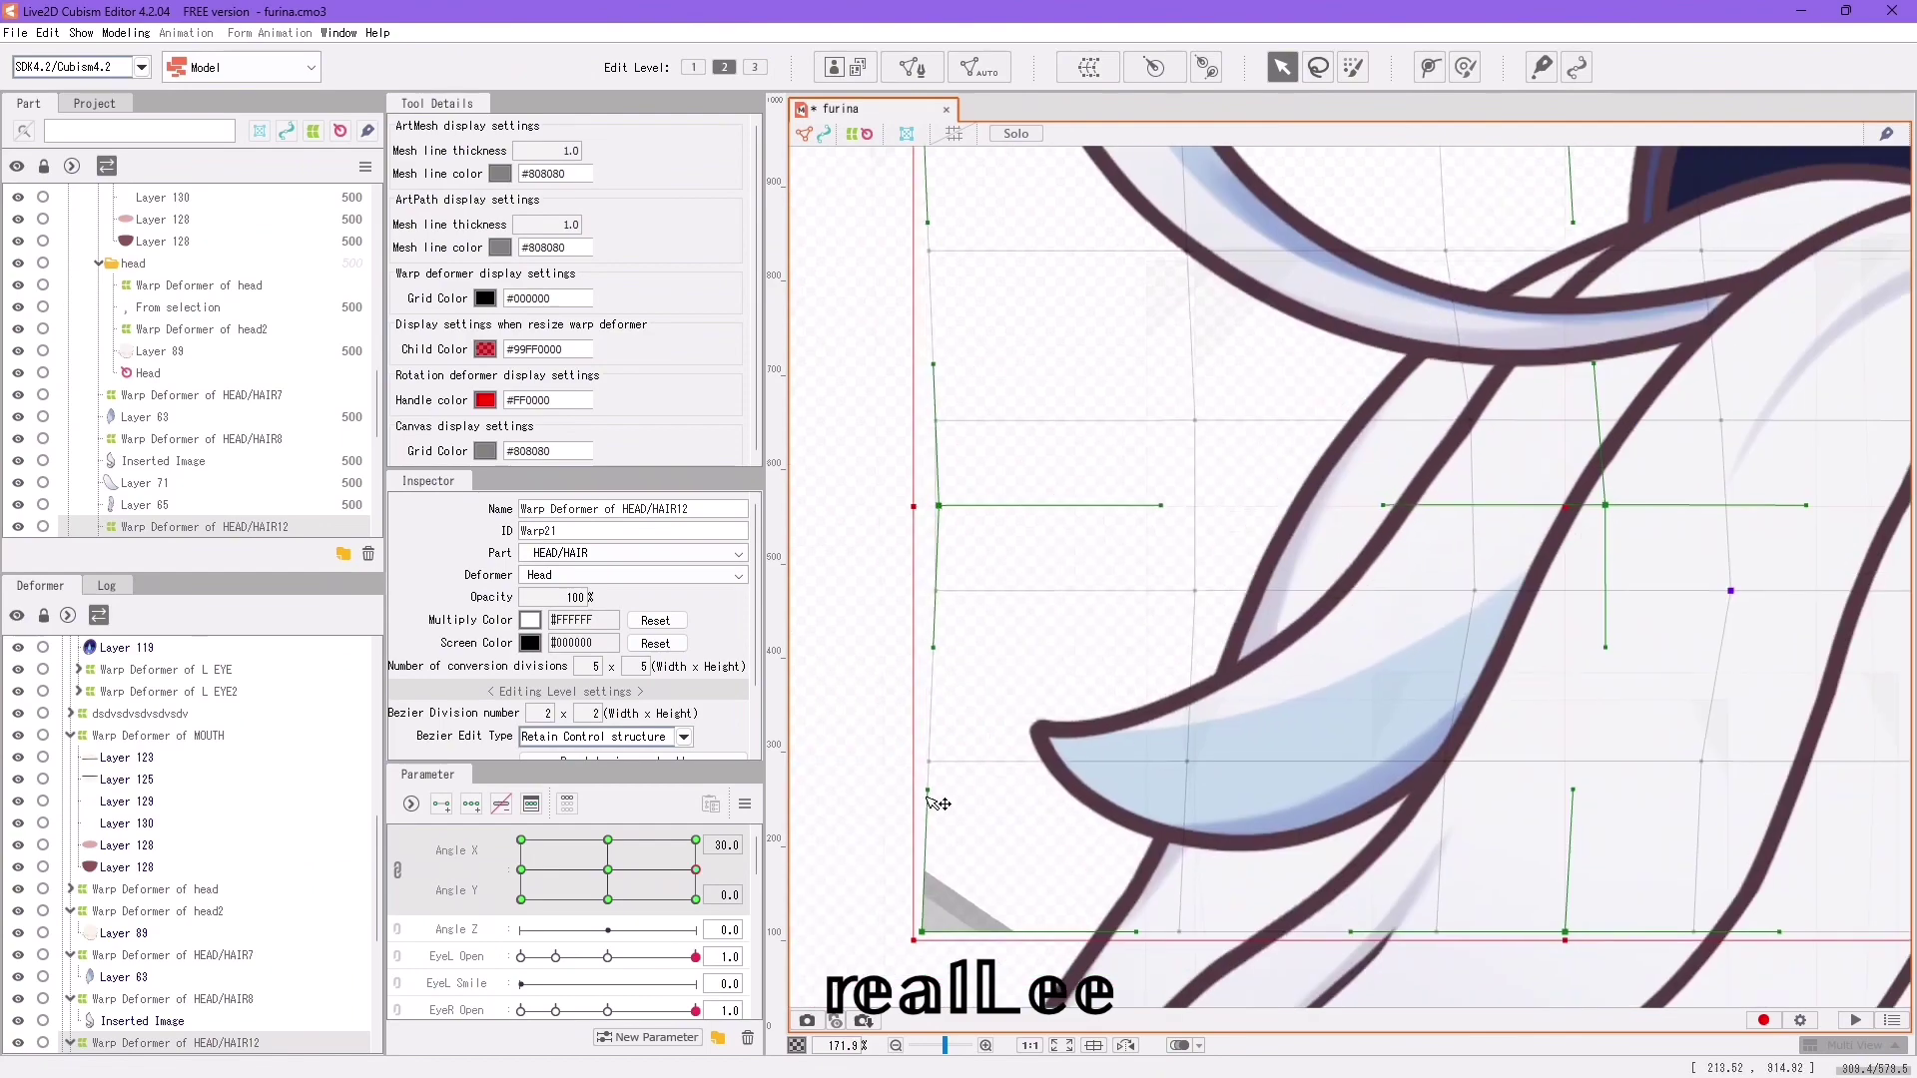
Bend the Warp Deformer of HEAD/HAIR12's grid at Angle X 30.0, Angle Y 0.0 and at Angle X 0.0, Angle Y 30.0.
{"action": "left_click_drag", "start_coordinate": [950, 889], "coordinate": [951, 936]}
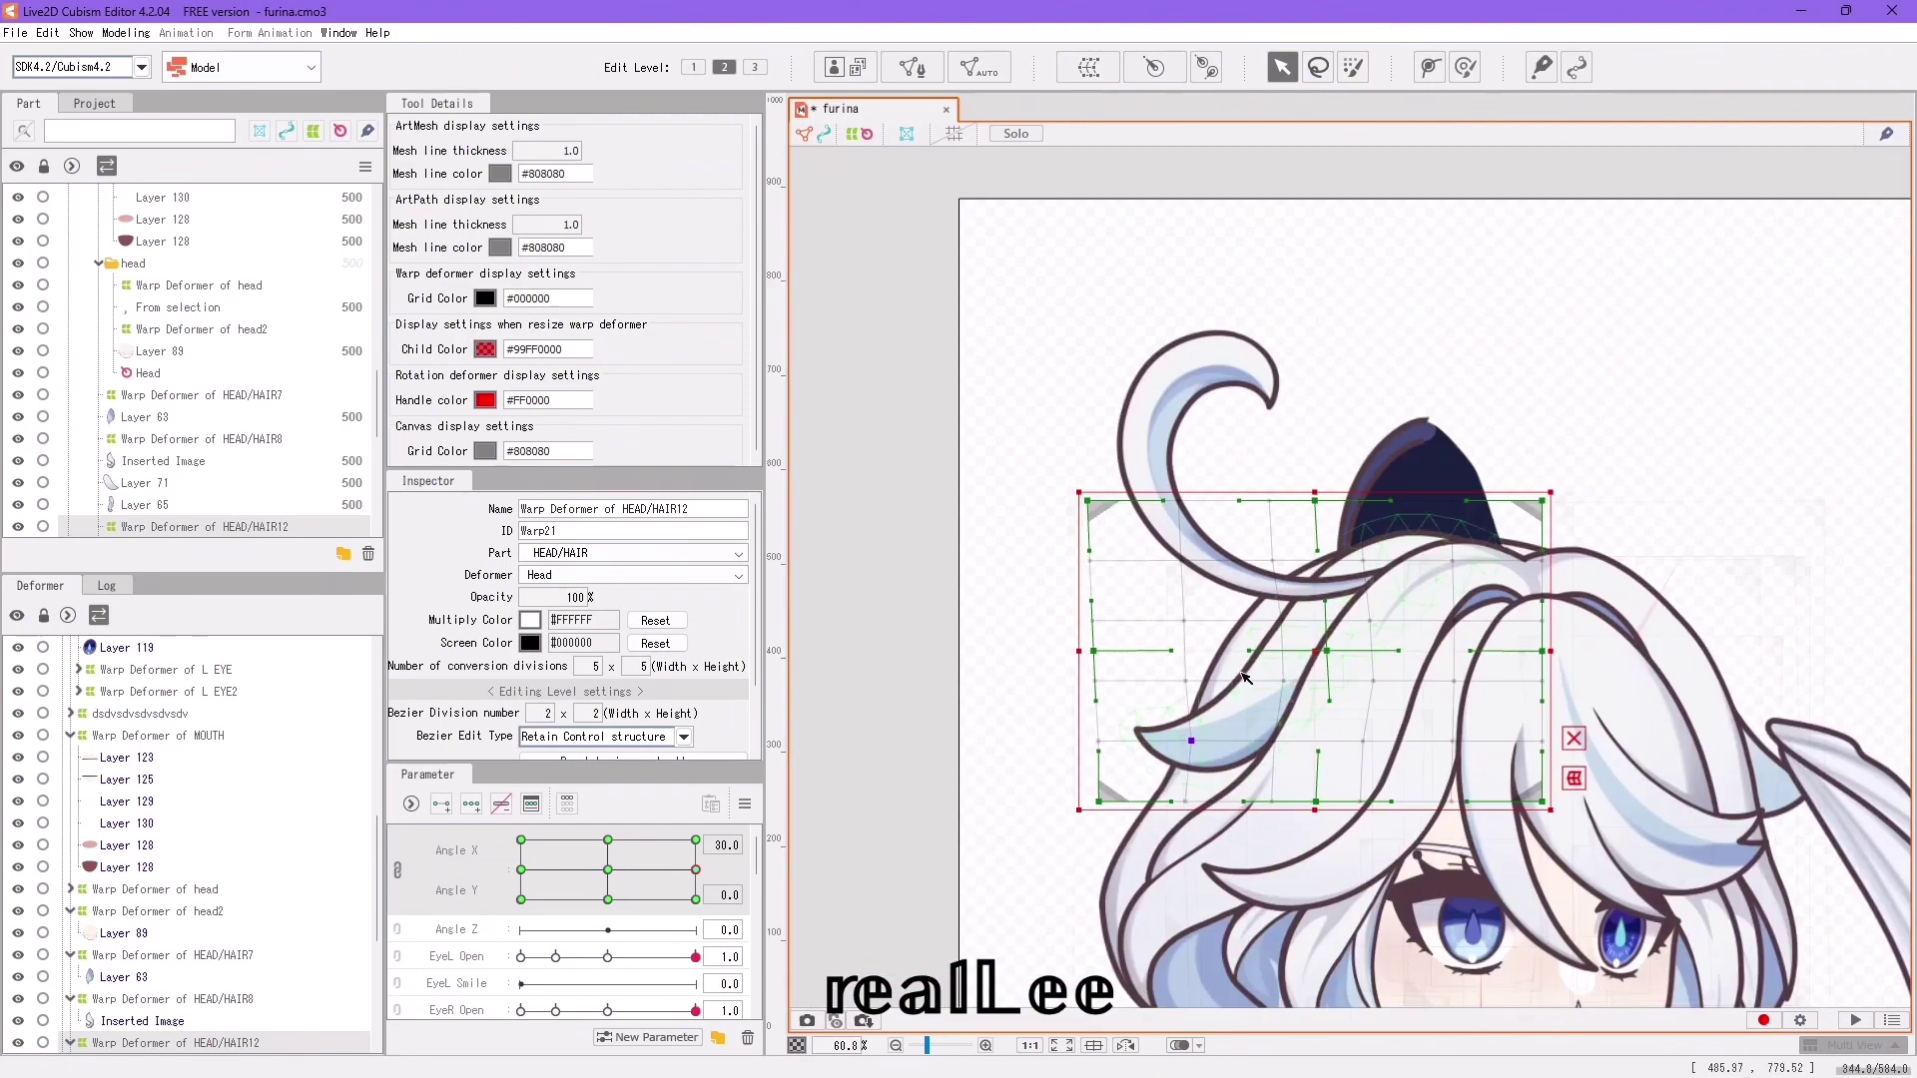
{"action": "mouse_move", "coordinate": [639, 861]}
{"action": "left_mouse_down"}
{"action": "mouse_move", "coordinate": [566, 886]}
{"action": "mouse_move", "coordinate": [540, 874]}
{"action": "mouse_move", "coordinate": [611, 876]}
{"action": "left_mouse_up"}
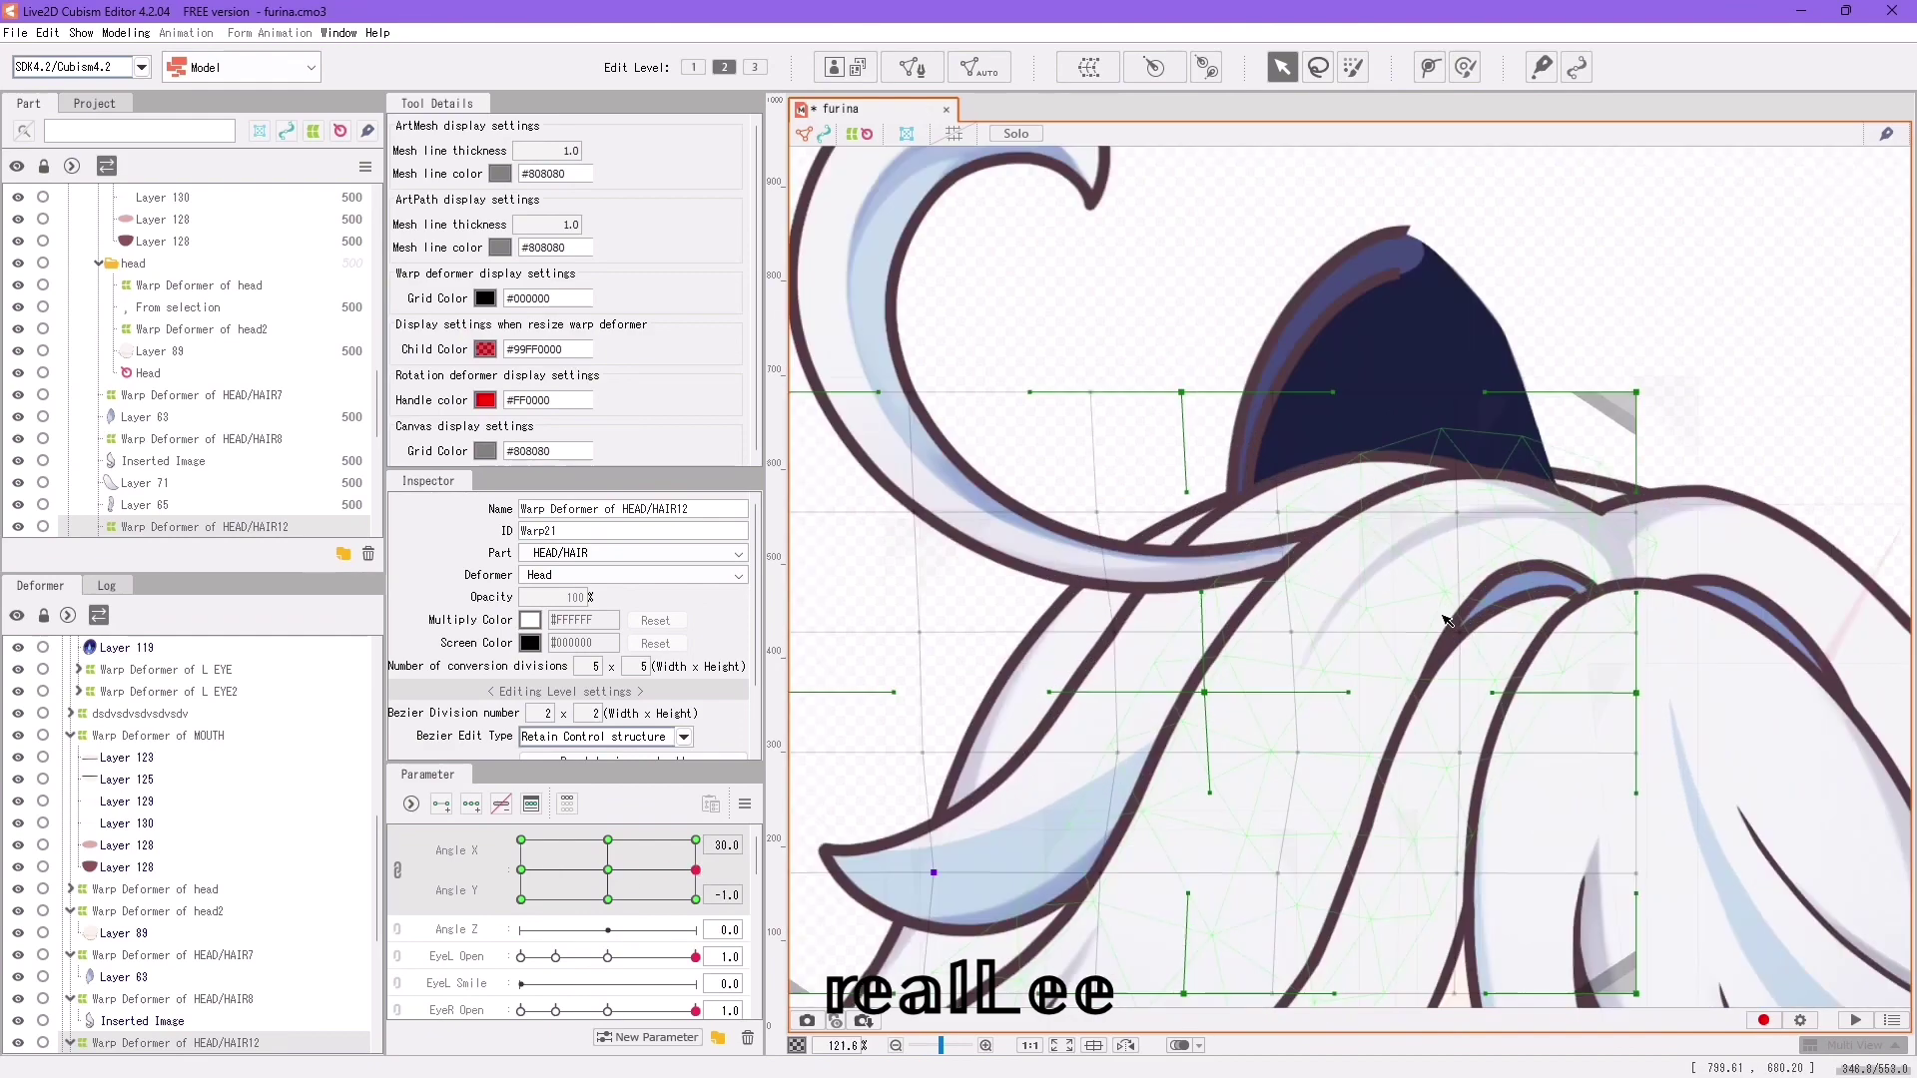
{"action": "mouse_move", "coordinate": [611, 876]}
{"action": "left_mouse_down"}
{"action": "mouse_move", "coordinate": [585, 884]}
{"action": "mouse_move", "coordinate": [605, 851]}
{"action": "left_mouse_up"}
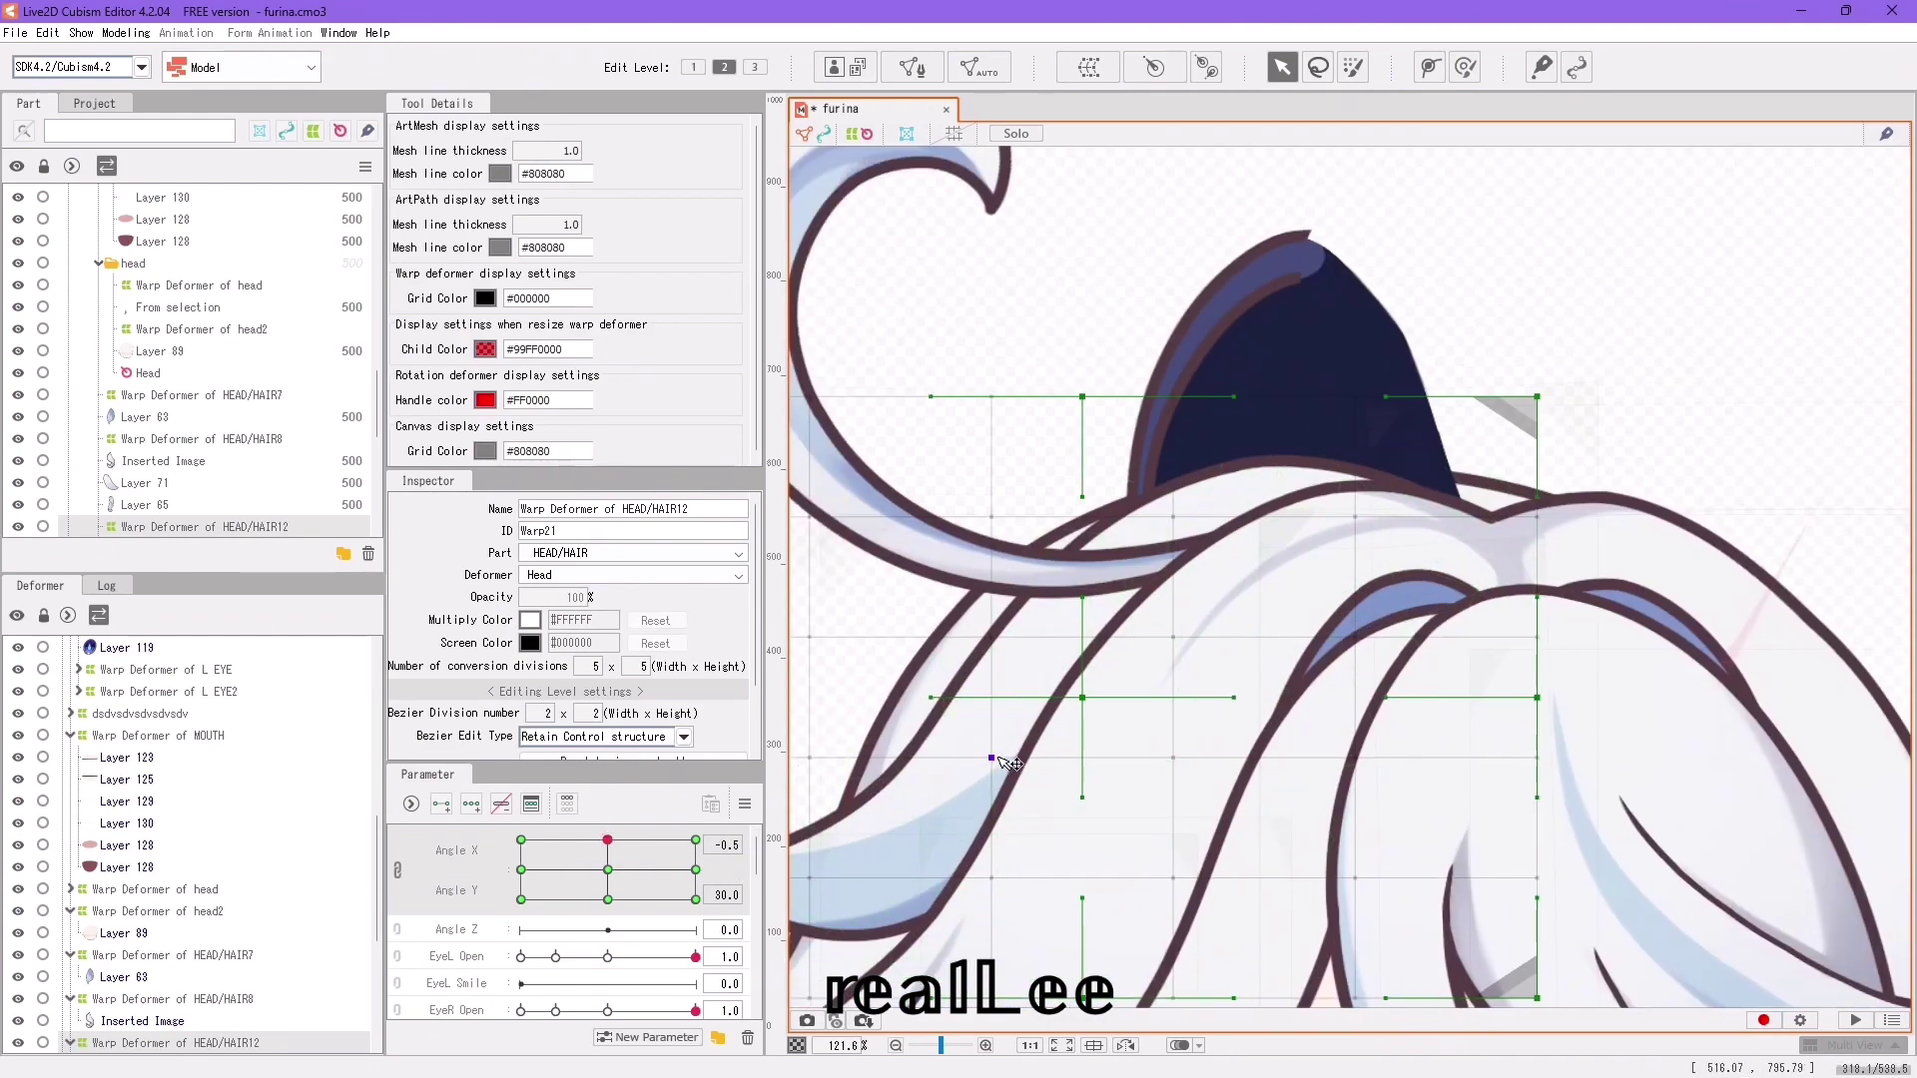
{"action": "left_click_drag", "start_coordinate": [1002, 759], "coordinate": [1176, 751]}
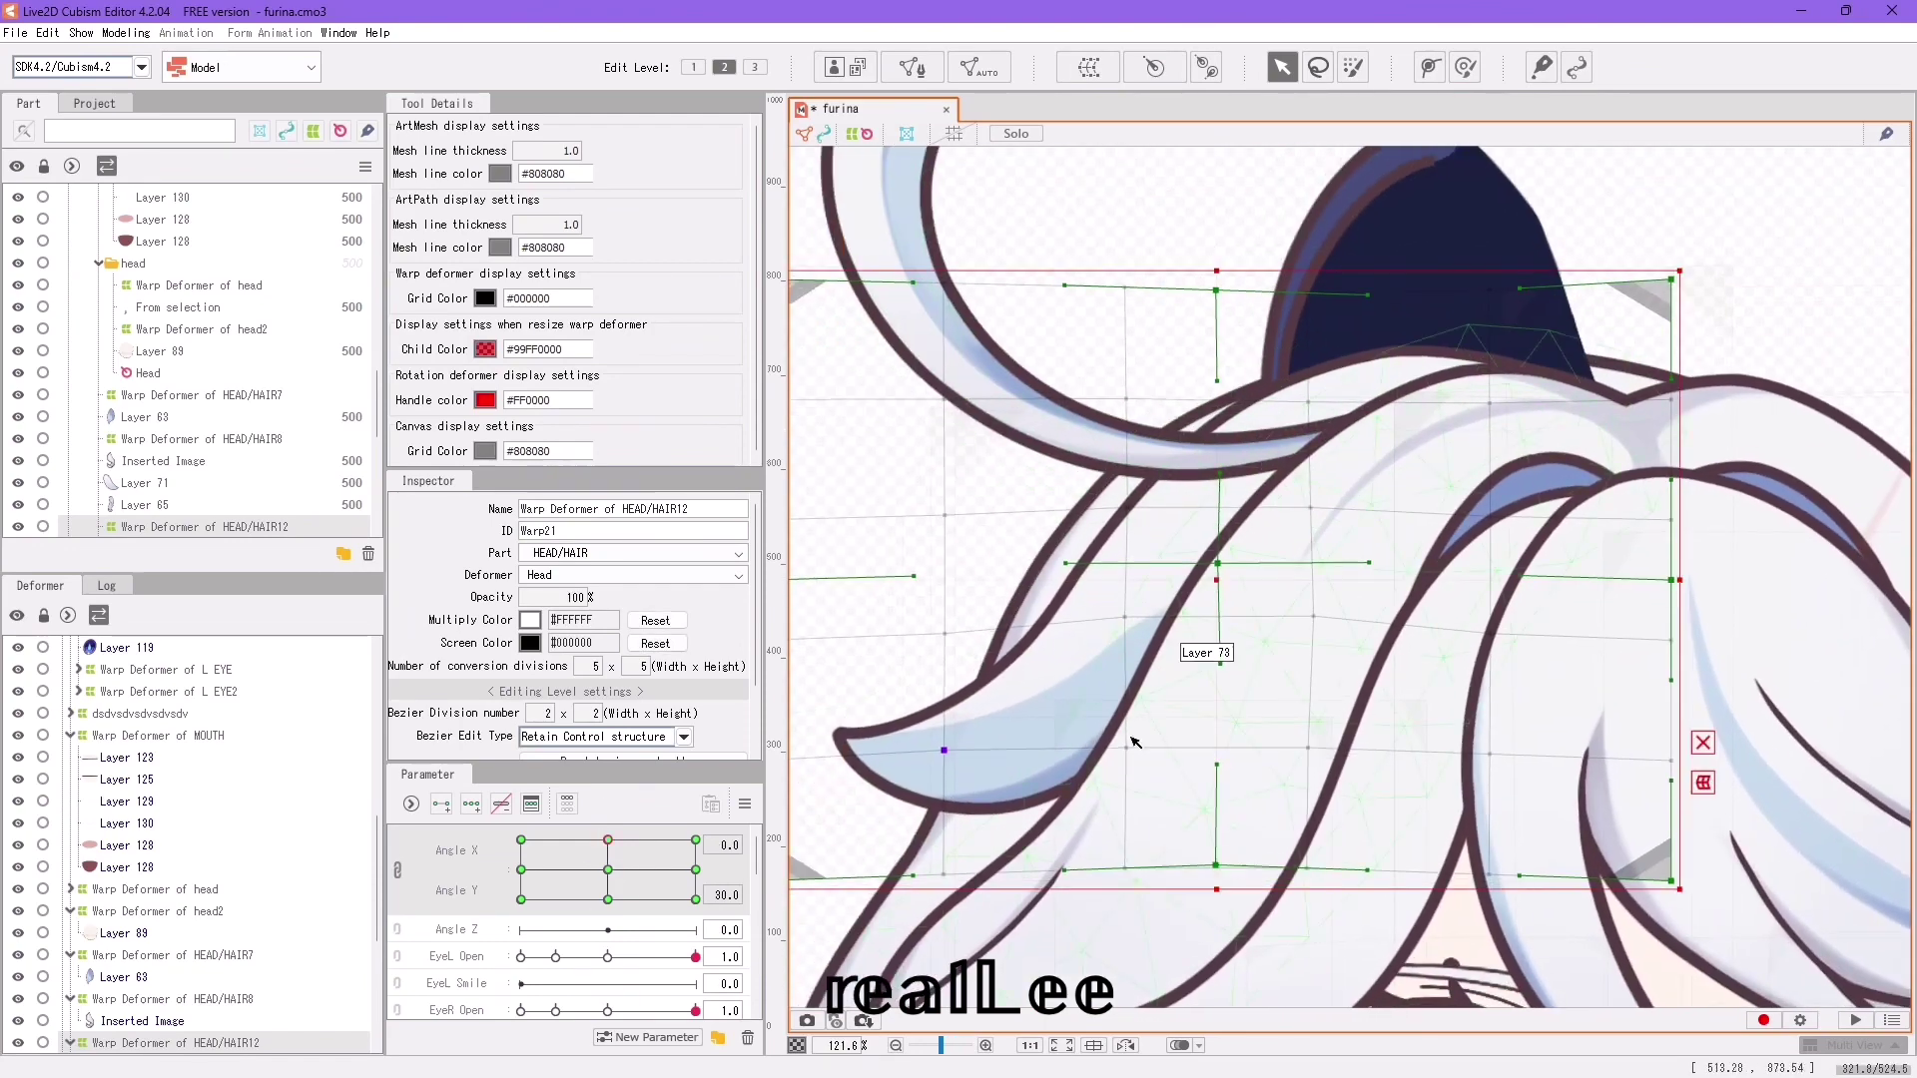
Reshape the grid of Warp Deformer of HEAD/HAIR12 around the side bangs at Angle X 0.0, Angle Y -30.0.
{"action": "scroll", "coordinate": [1134, 743], "scroll_direction": "down", "scroll_amount": 3}
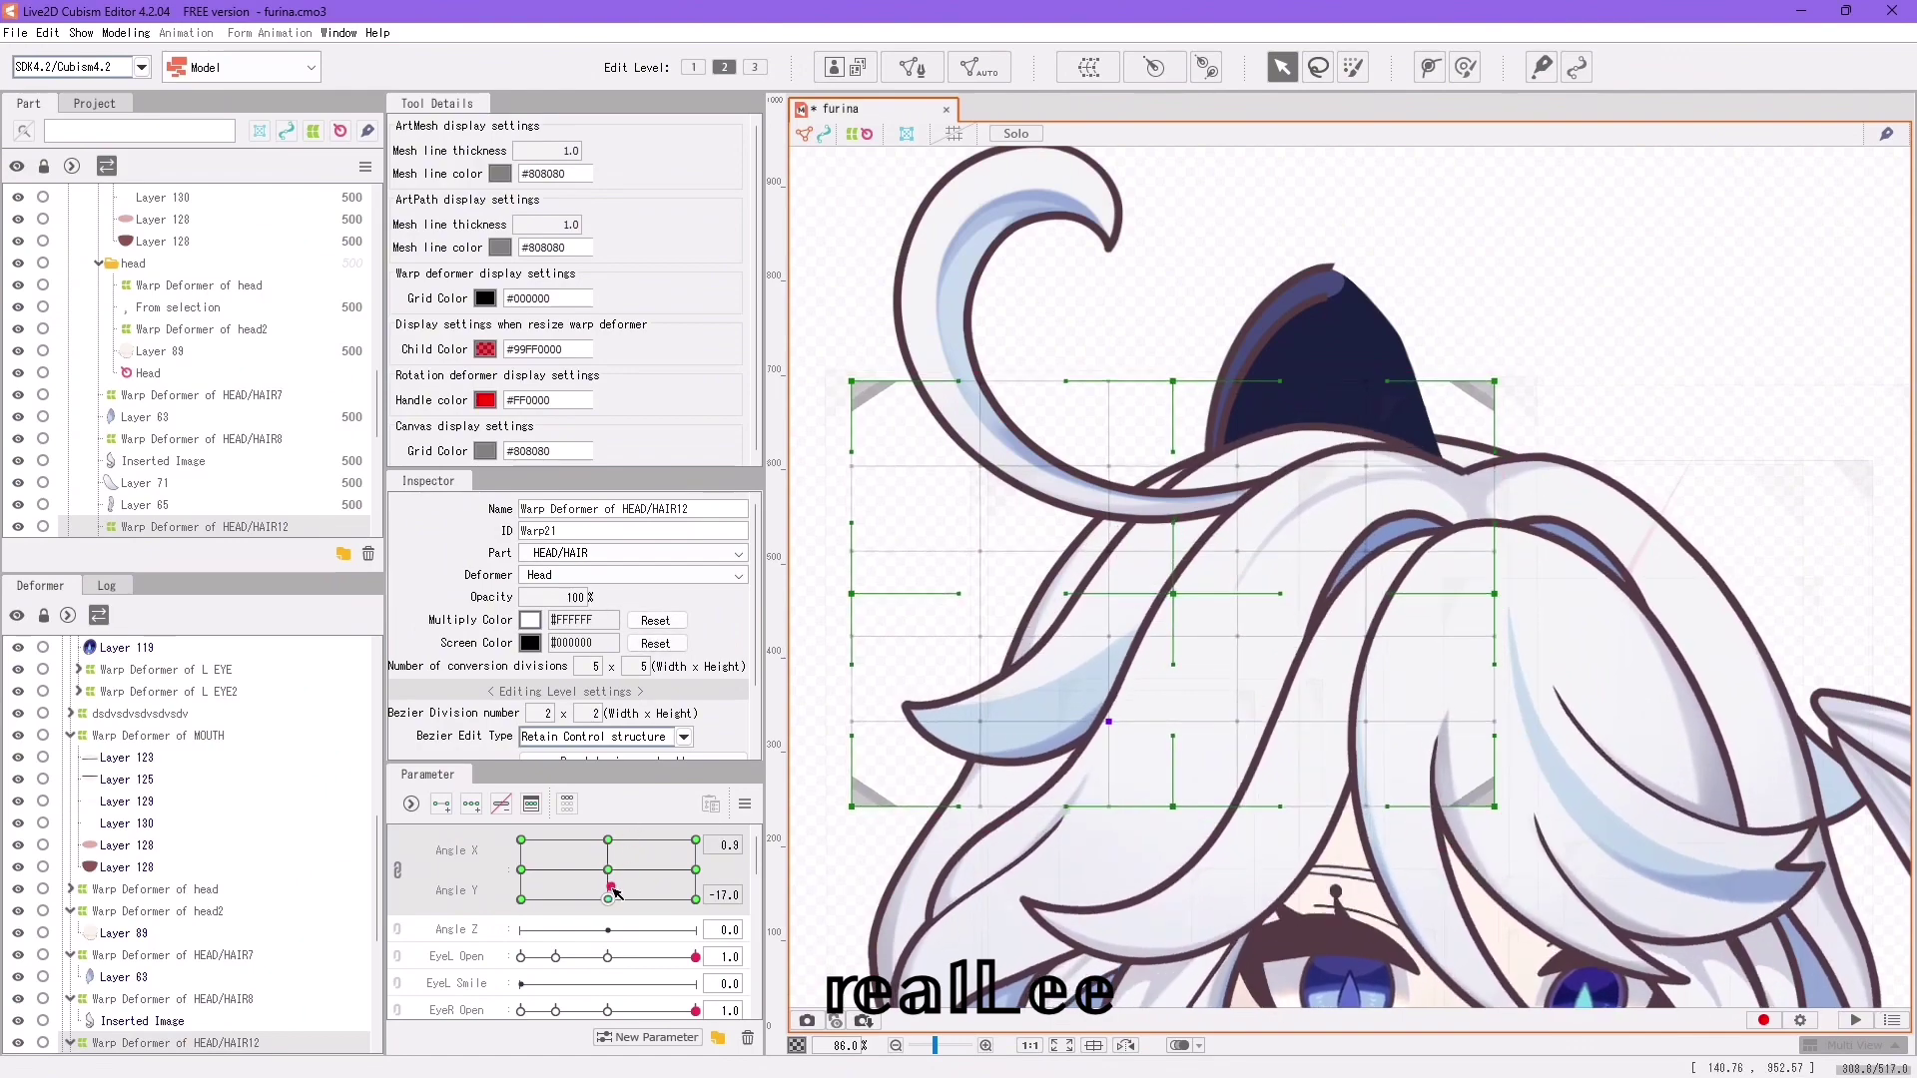
{"action": "scroll", "coordinate": [1118, 430], "scroll_direction": "up", "scroll_amount": 6}
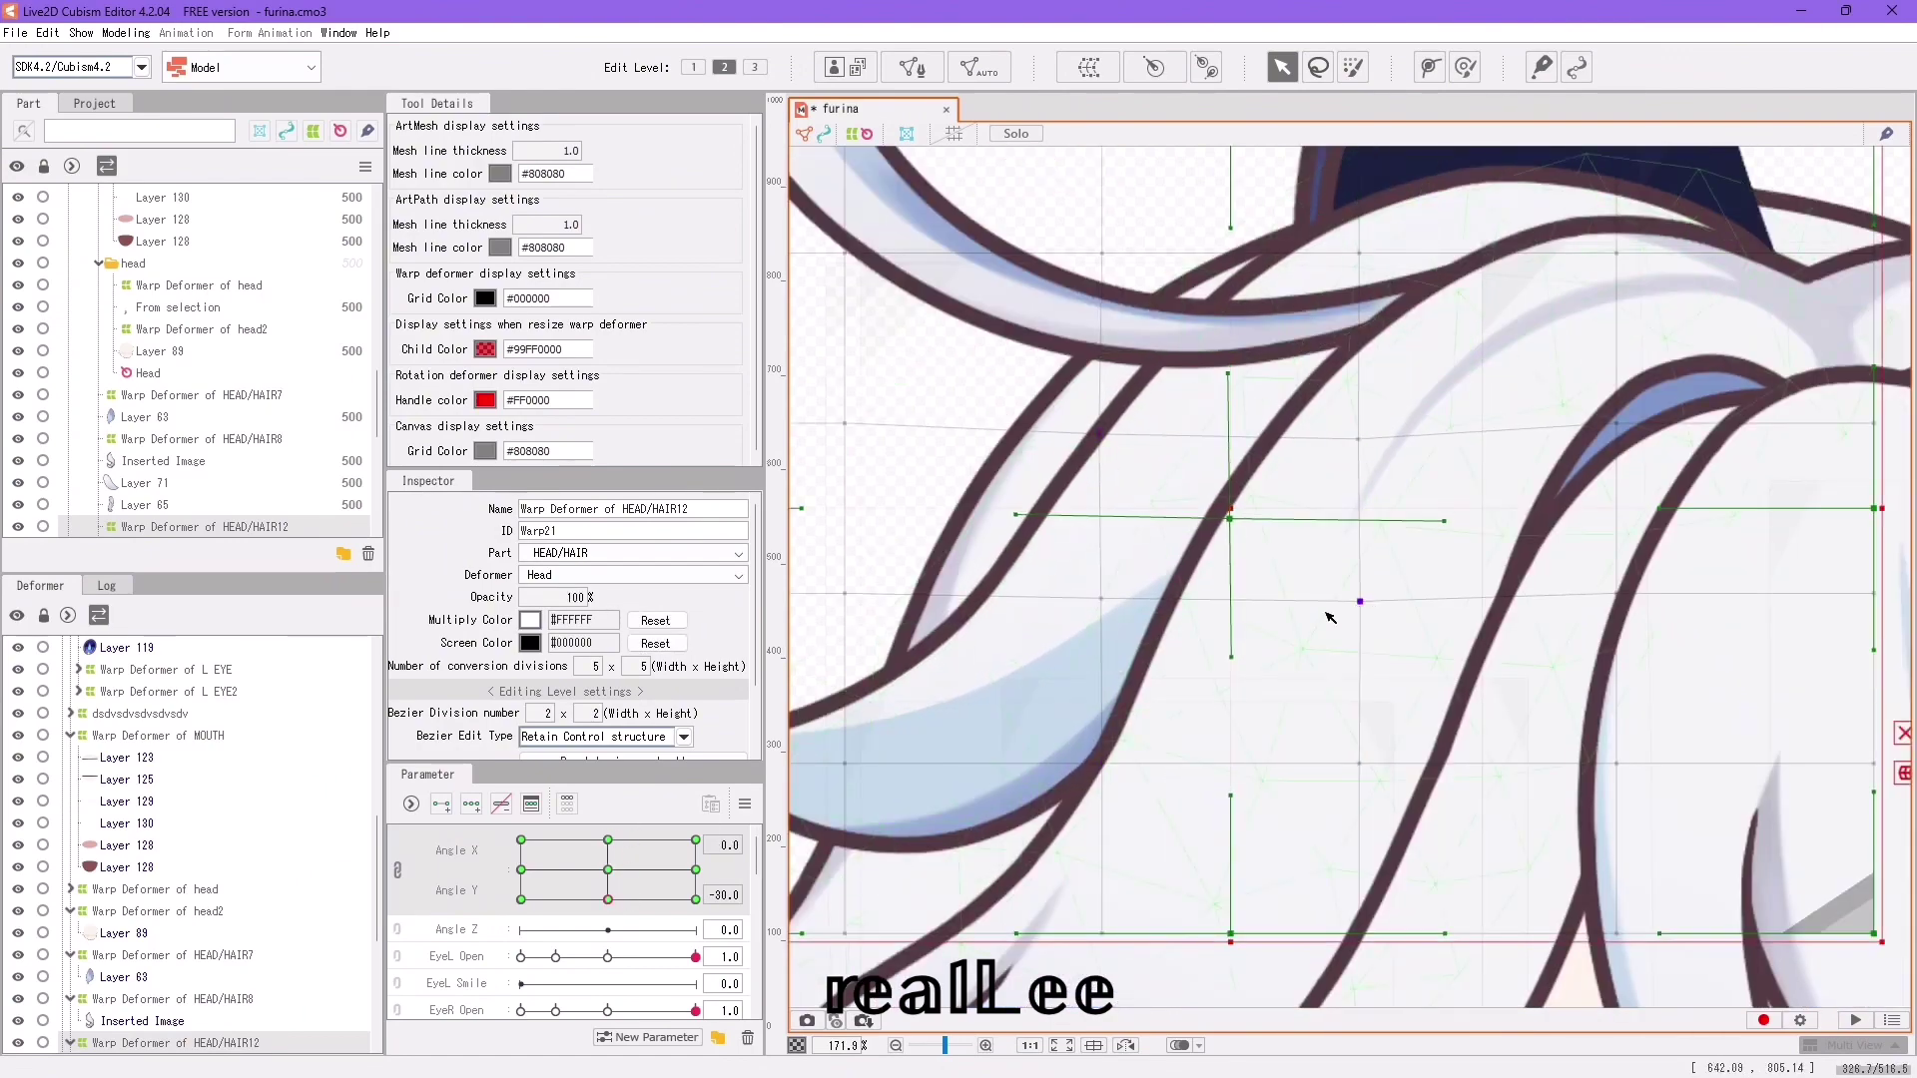
{"action": "scroll", "coordinate": [1210, 540], "scroll_direction": "up", "scroll_amount": 4}
{"action": "left_click_drag", "start_coordinate": [1294, 449], "coordinate": [1286, 604]}
{"action": "scroll", "coordinate": [1286, 604], "scroll_direction": "down", "scroll_amount": 4}
{"action": "scroll", "coordinate": [1285, 466], "scroll_direction": "down", "scroll_amount": 3}
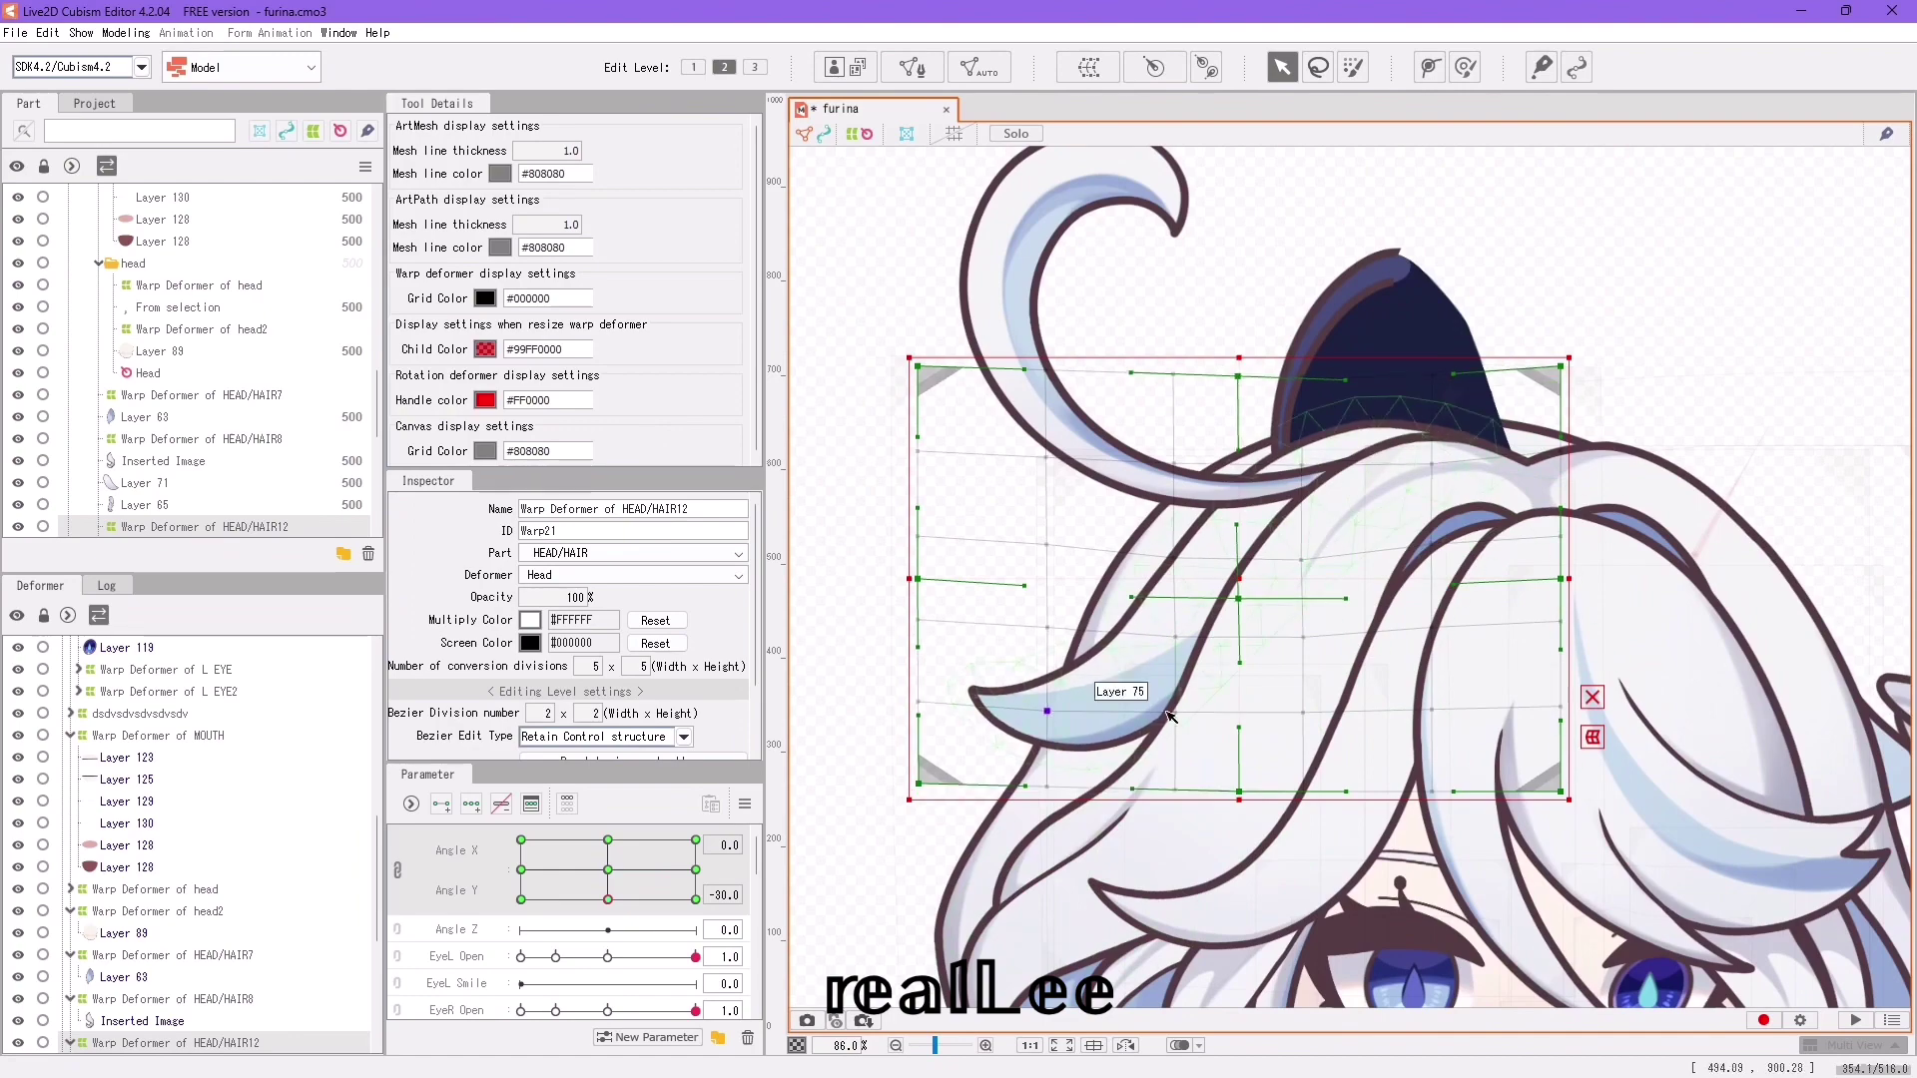
Set Angle X and Angle Y to 30.0 and check the hair and face in the head's diagonal turn.
{"action": "left_click_drag", "start_coordinate": [630, 868], "coordinate": [815, 829]}
{"action": "left_click", "coordinate": [745, 804]}
{"action": "left_click", "coordinate": [843, 918]}
{"action": "scroll", "coordinate": [923, 733], "scroll_direction": "down", "scroll_amount": 2}
{"action": "scroll", "coordinate": [1086, 548], "scroll_direction": "up", "scroll_amount": 2}
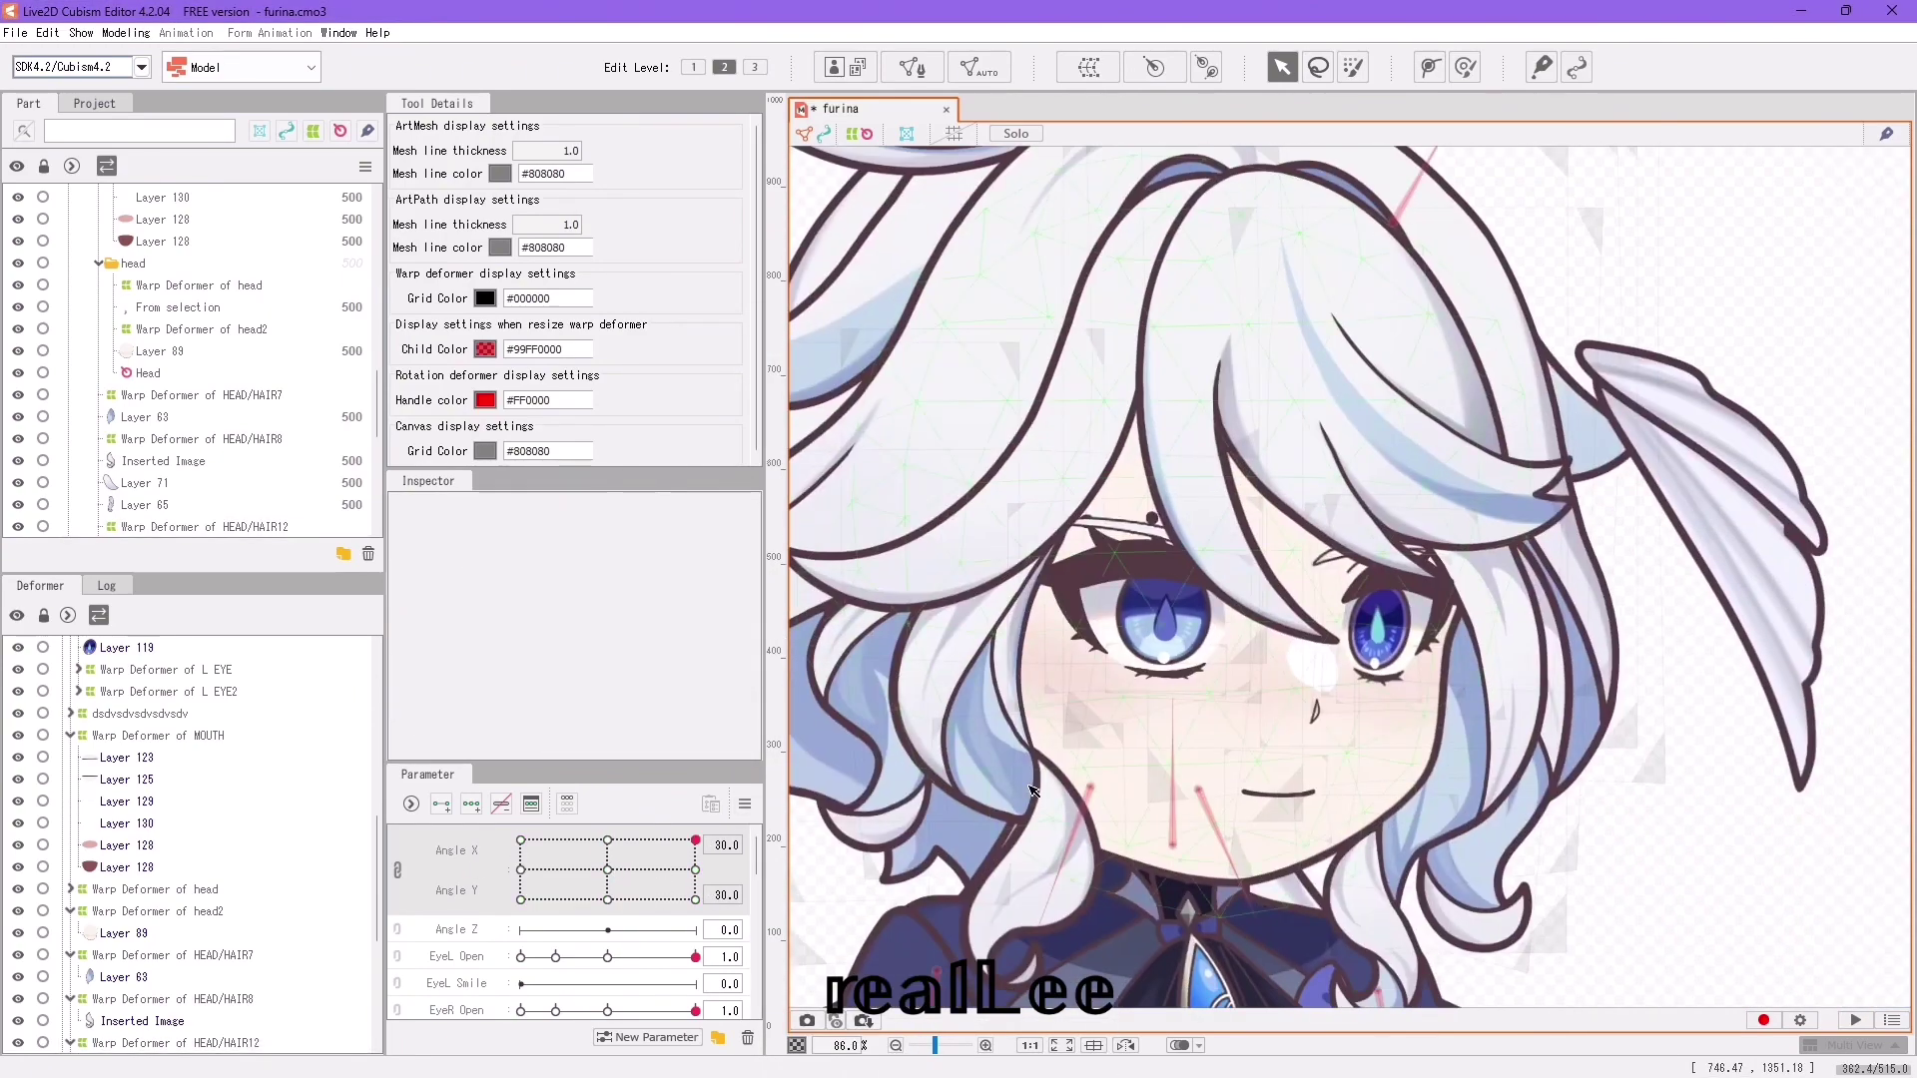
{"action": "scroll", "coordinate": [758, 947], "scroll_direction": "down", "scroll_amount": 3}
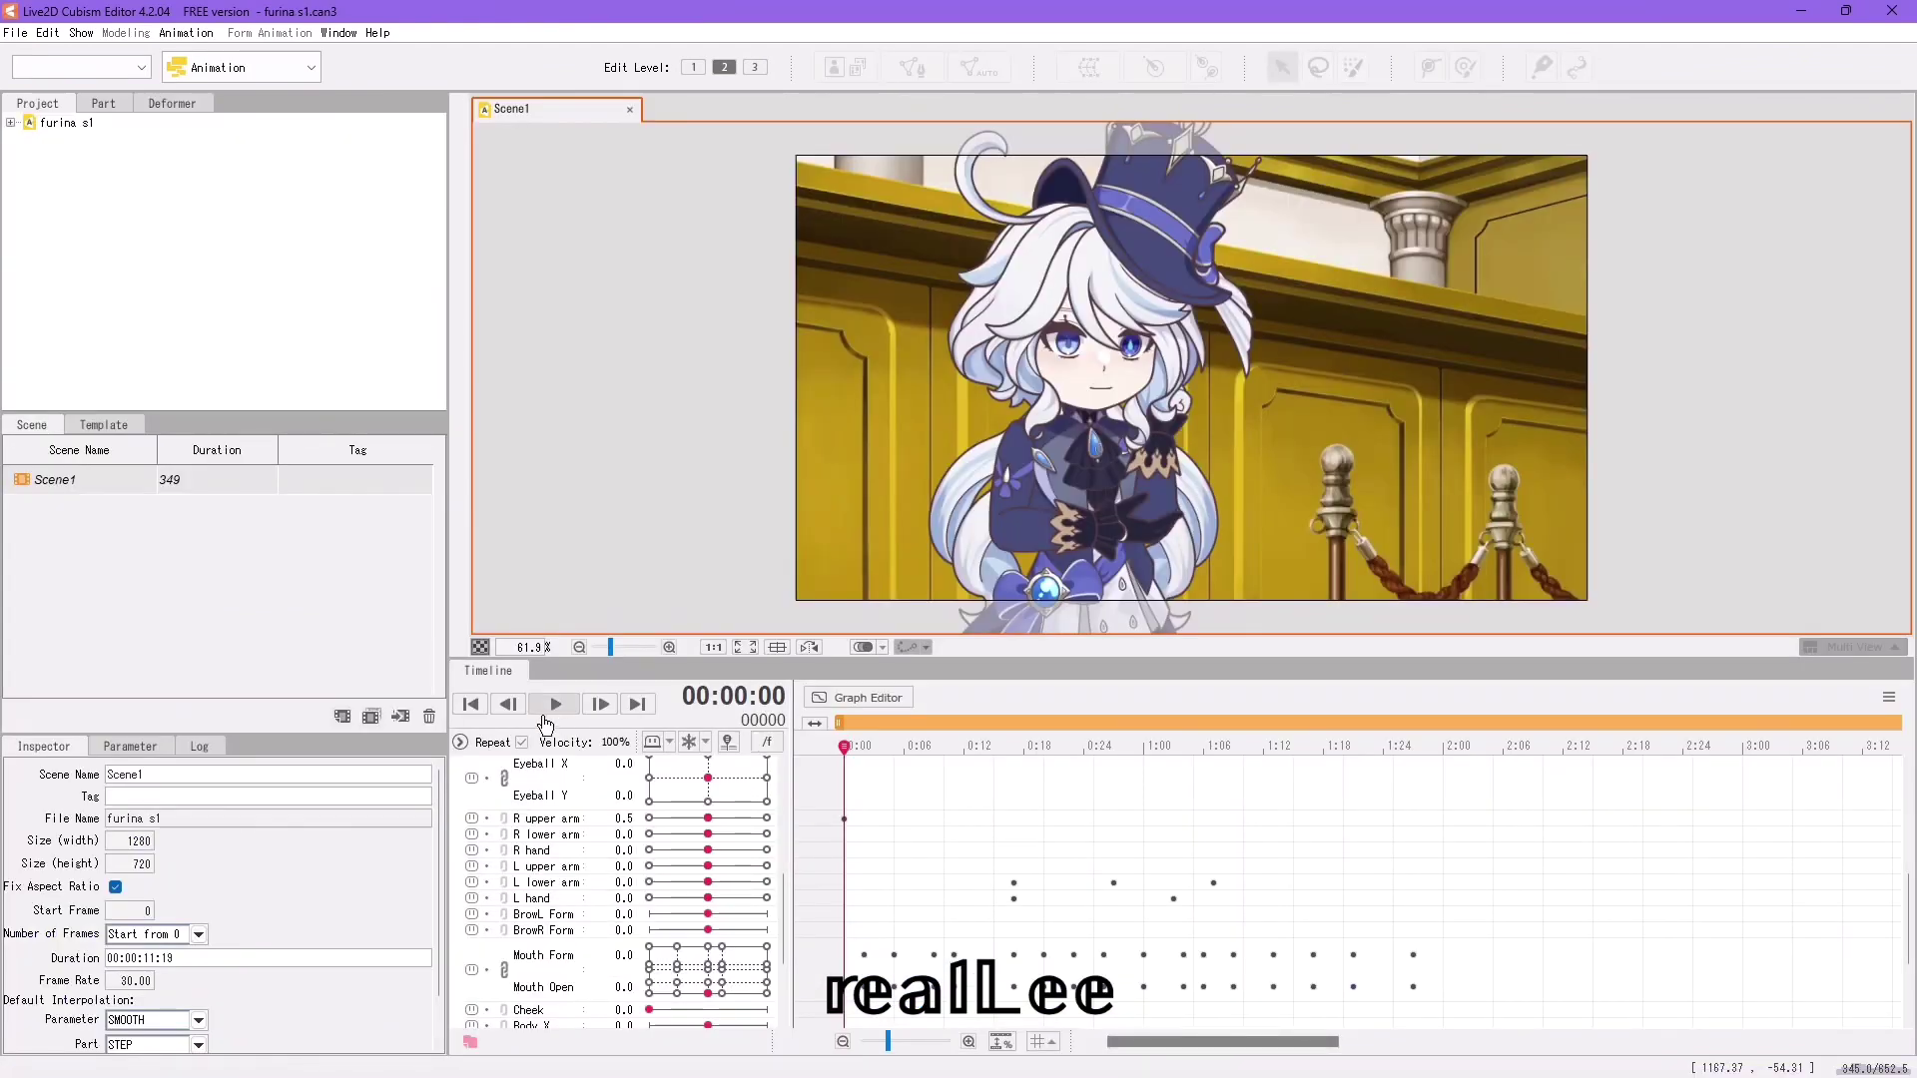
Play back Scene1 of the furina s1 animation, stop it, and review its opening keyframes and tracks on the timeline.
{"action": "left_click", "coordinate": [550, 709]}
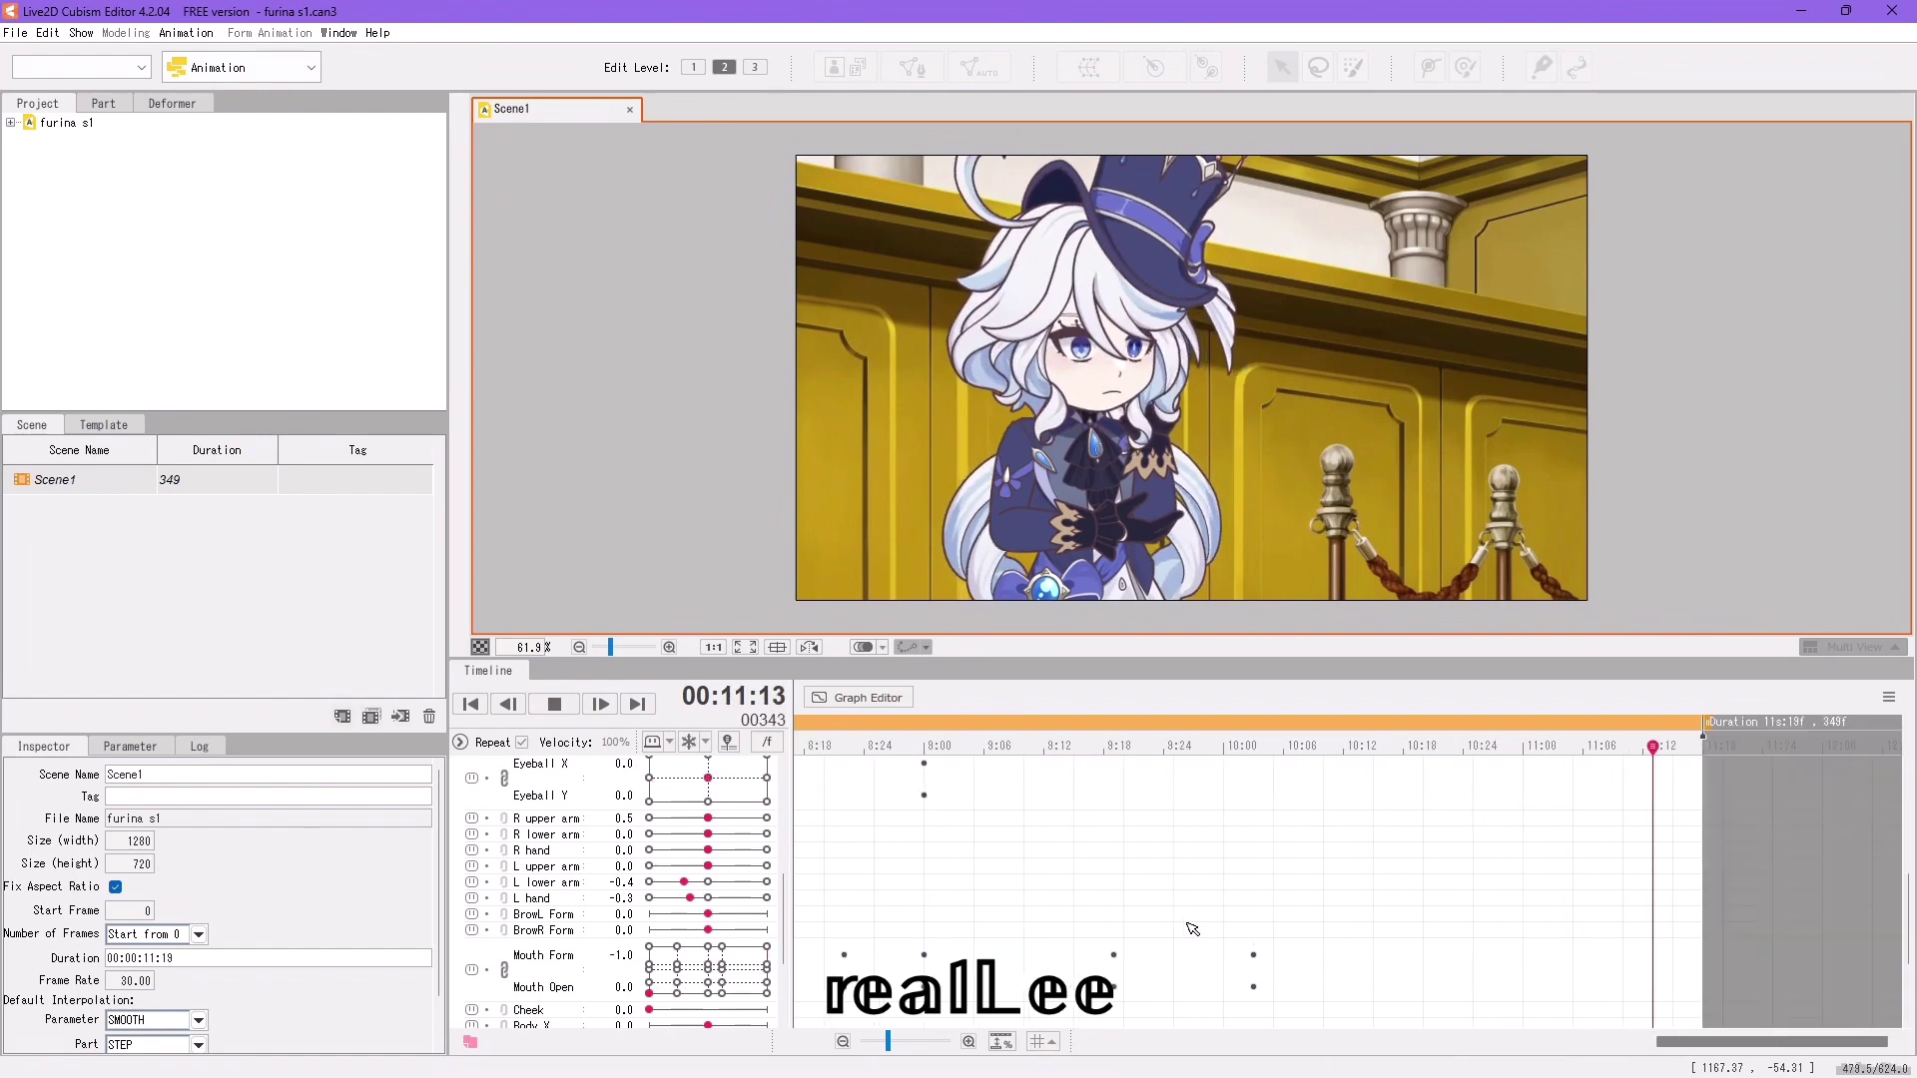
{"action": "left_click", "coordinate": [550, 708]}
{"action": "scroll", "coordinate": [1298, 793], "scroll_direction": "down", "scroll_amount": 3}
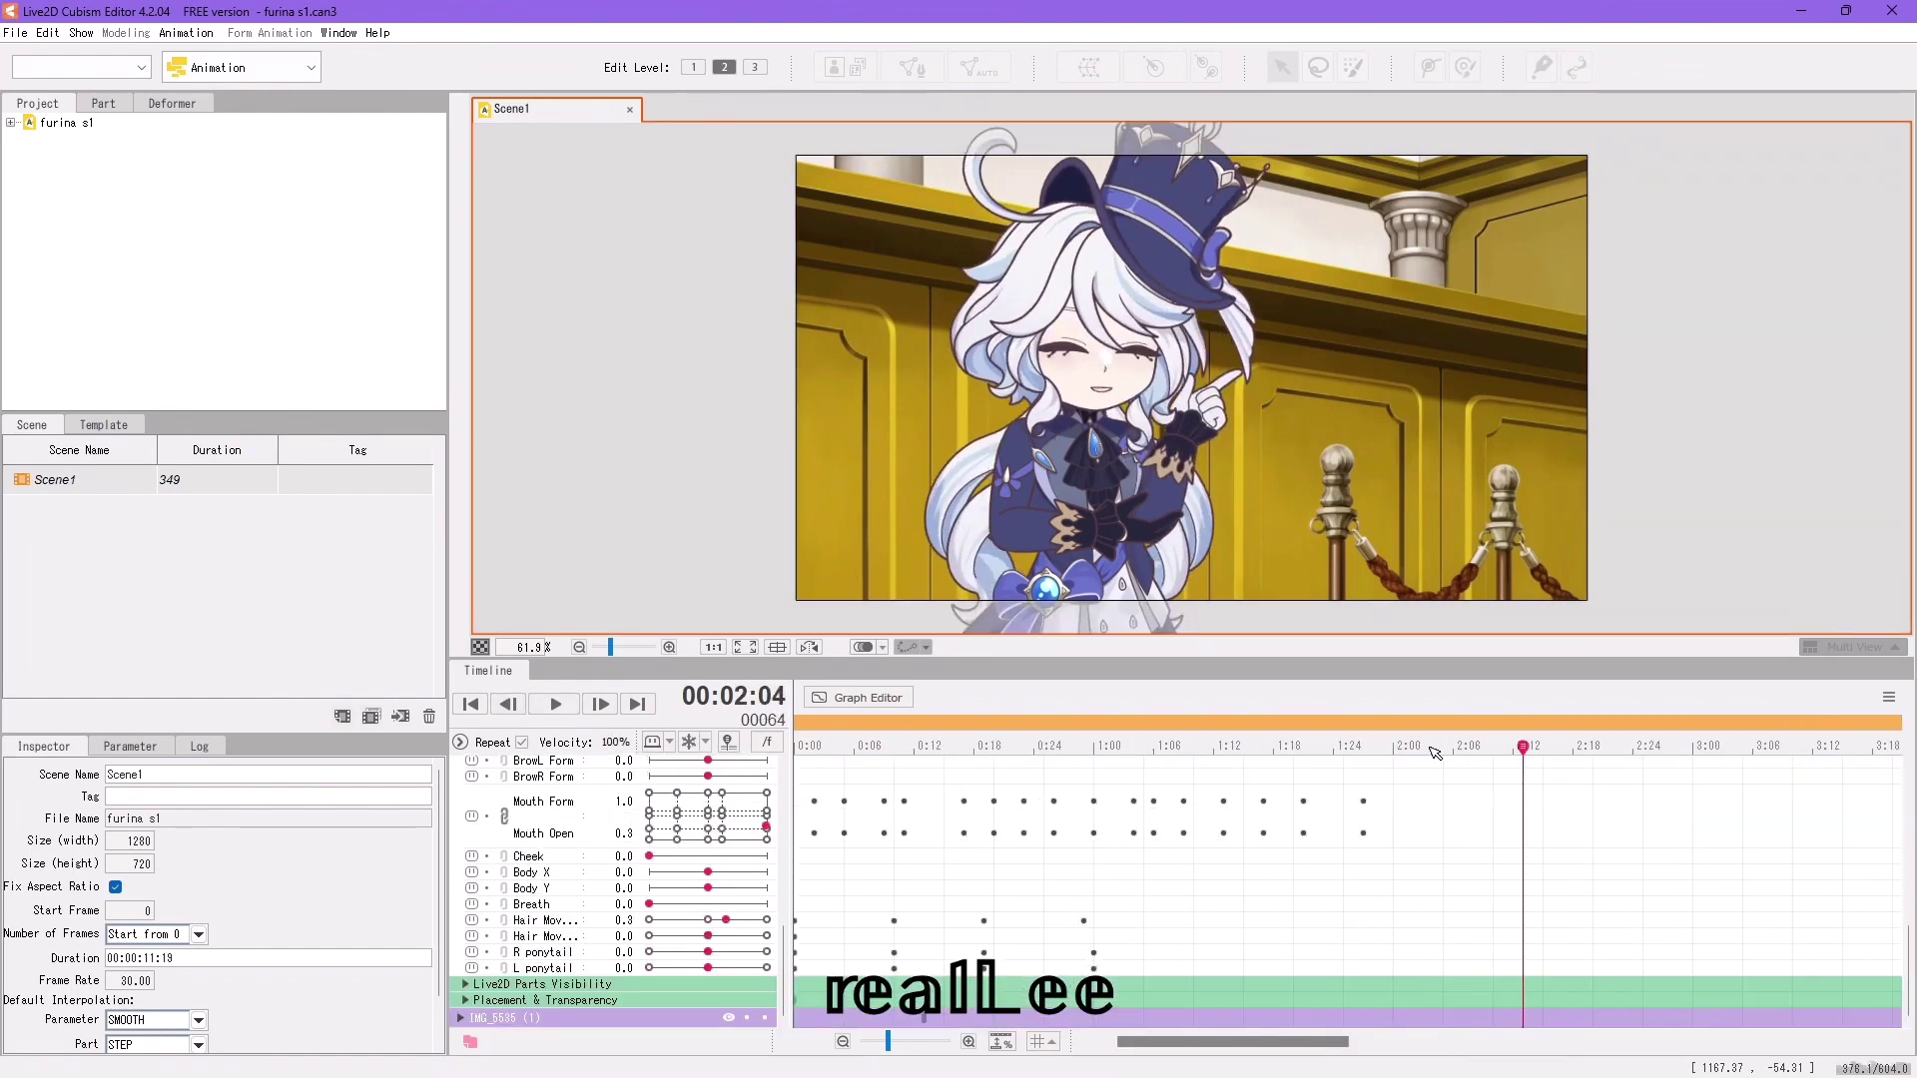
{"action": "left_click_drag", "start_coordinate": [1435, 753], "coordinate": [764, 795]}
{"action": "scroll", "coordinate": [774, 865], "scroll_direction": "up", "scroll_amount": 5}
{"action": "key", "text": "space"}
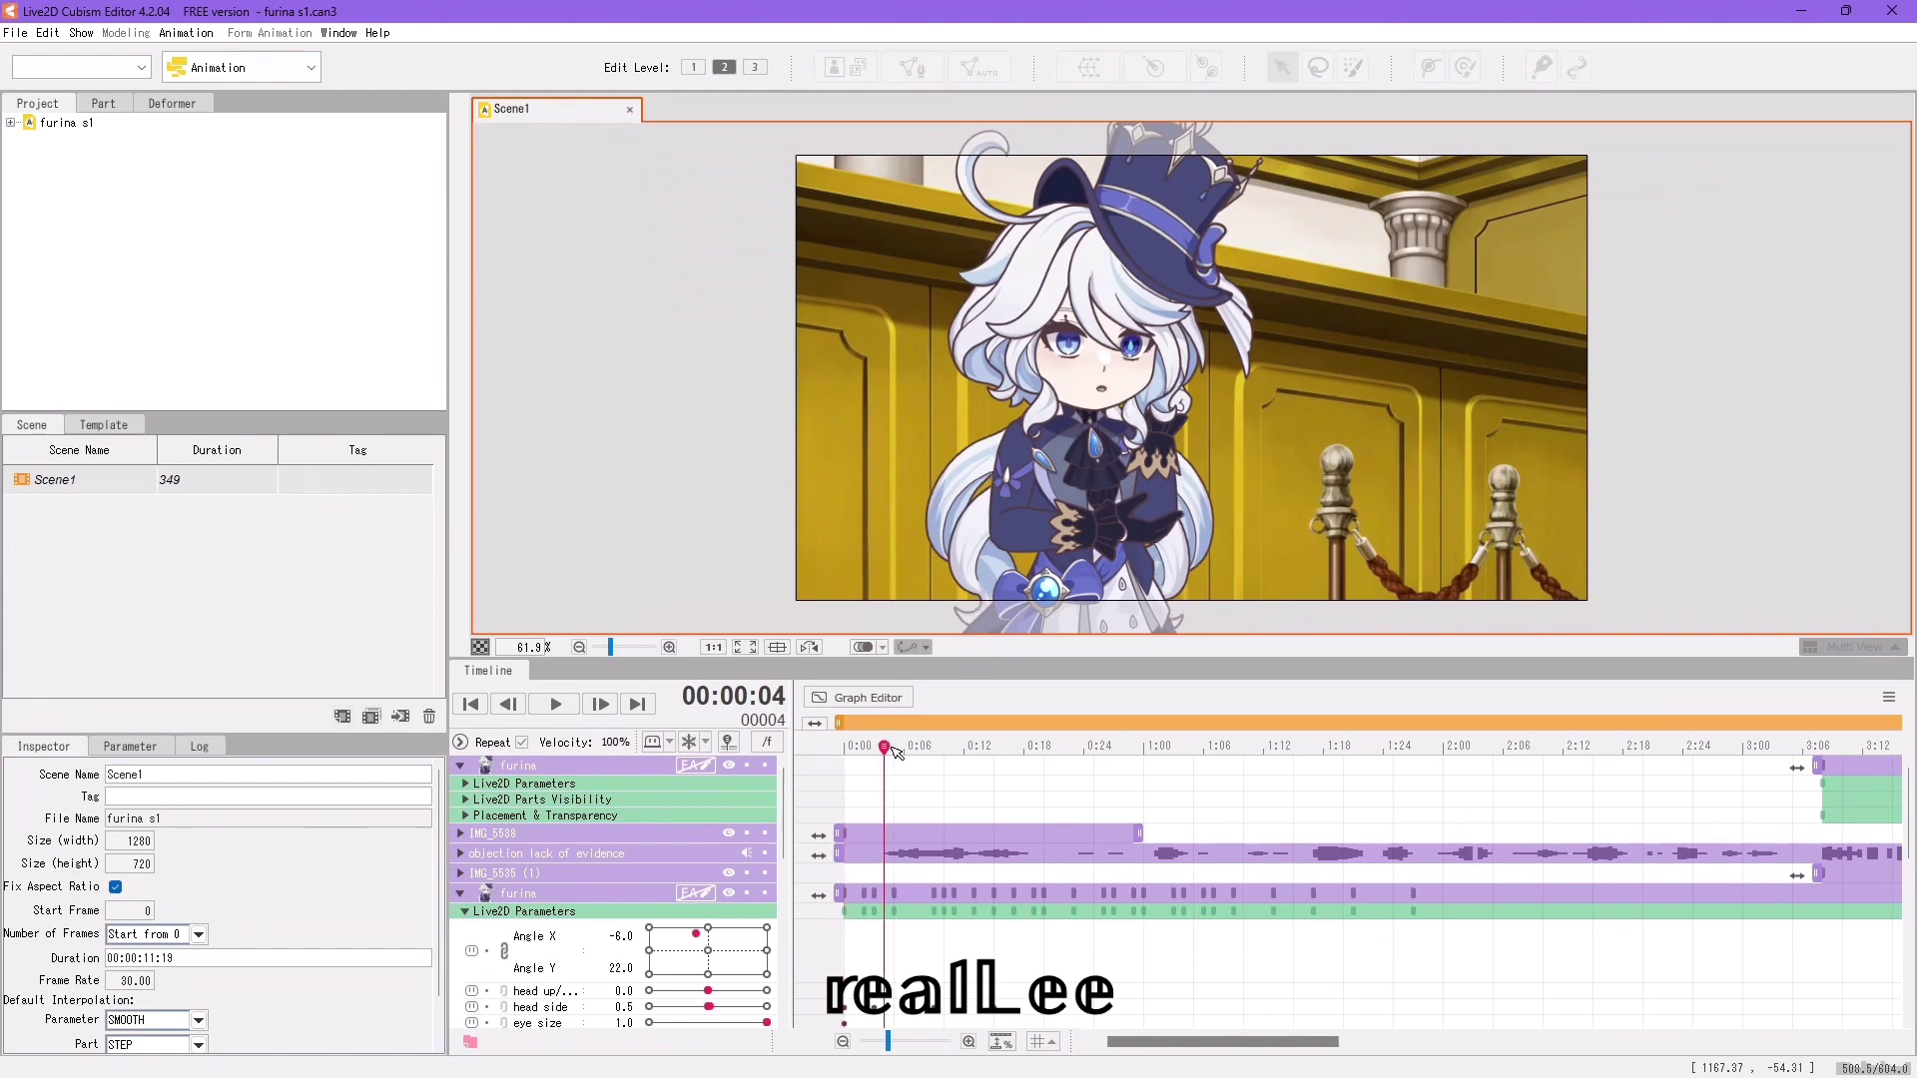
{"action": "left_click_drag", "start_coordinate": [1617, 796], "coordinate": [858, 804]}
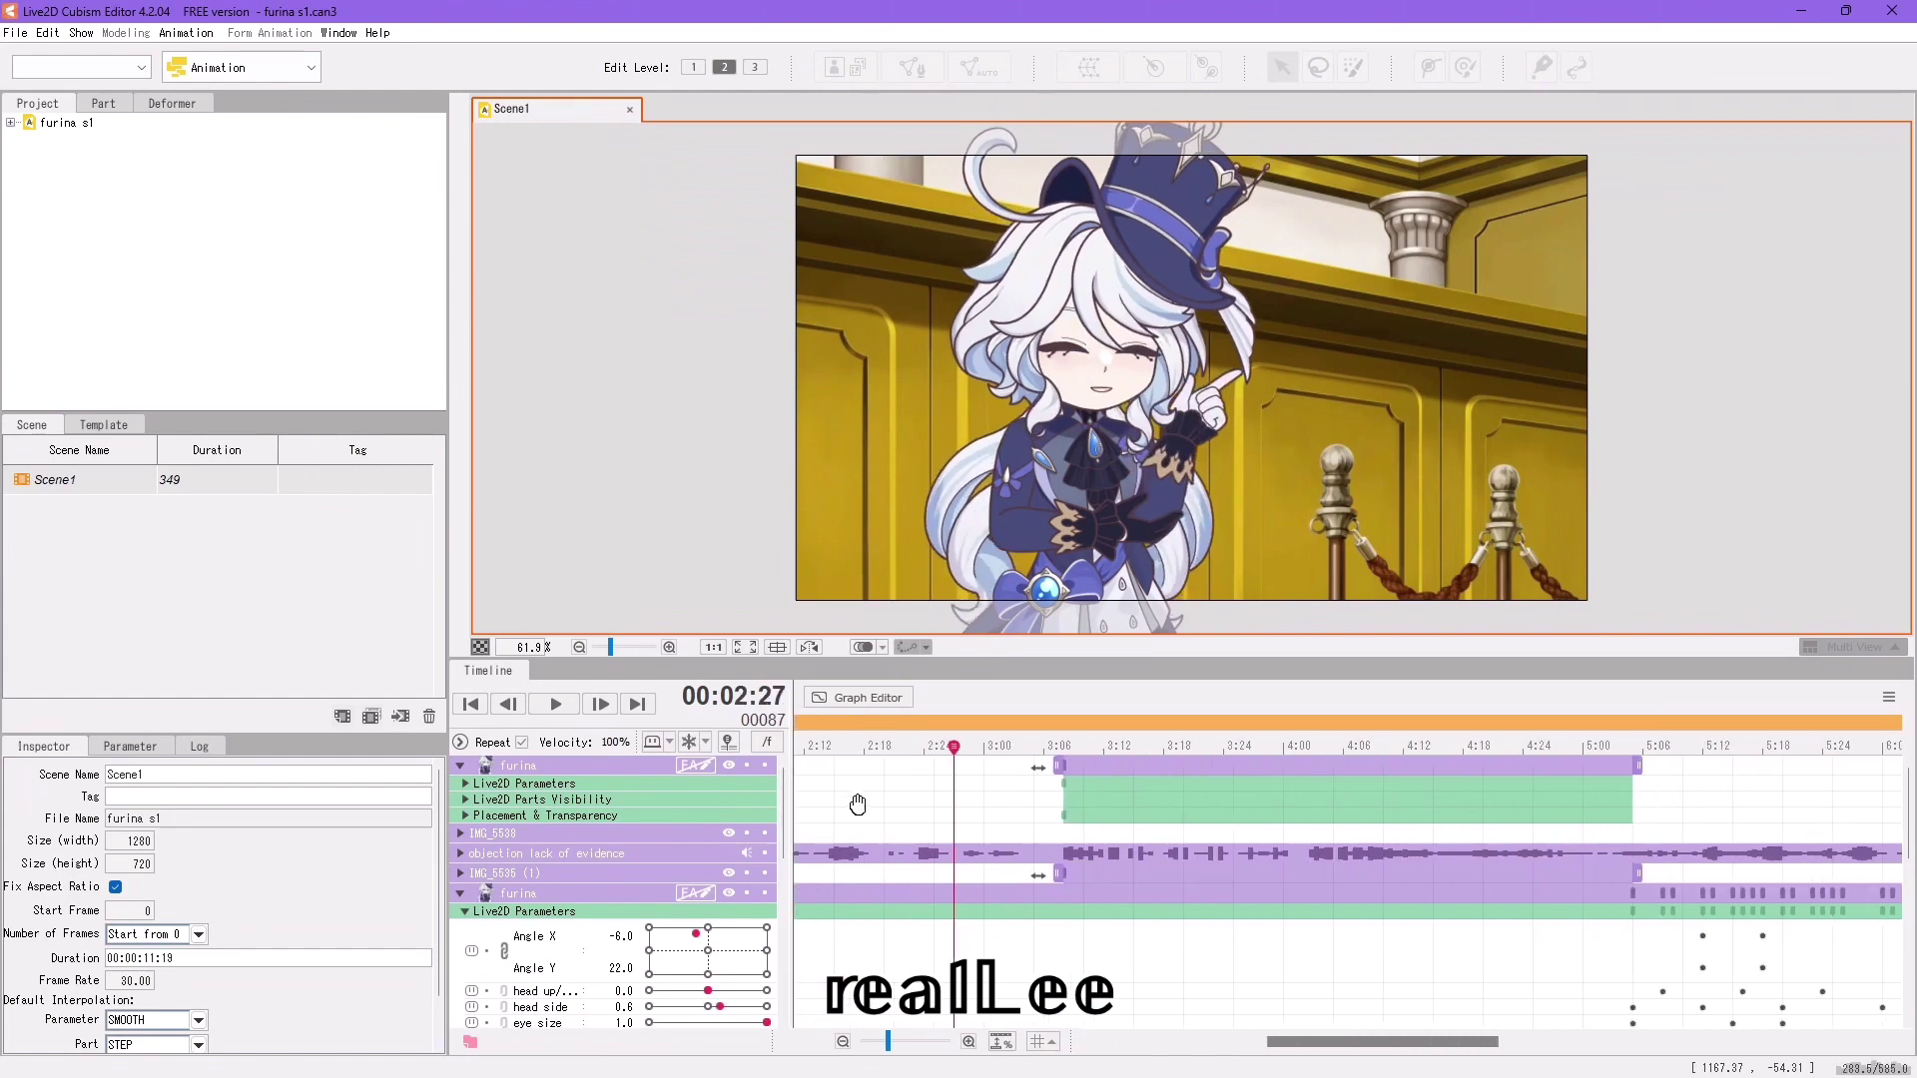
Move the playhead to 00:05:17 and examine the furina track's eye, arm and mouth keyframes in the scene's second half.
{"action": "left_click", "coordinate": [466, 785]}
{"action": "scroll", "coordinate": [925, 863], "scroll_direction": "down", "scroll_amount": 8}
{"action": "left_click_drag", "start_coordinate": [1066, 754], "coordinate": [1752, 754]}
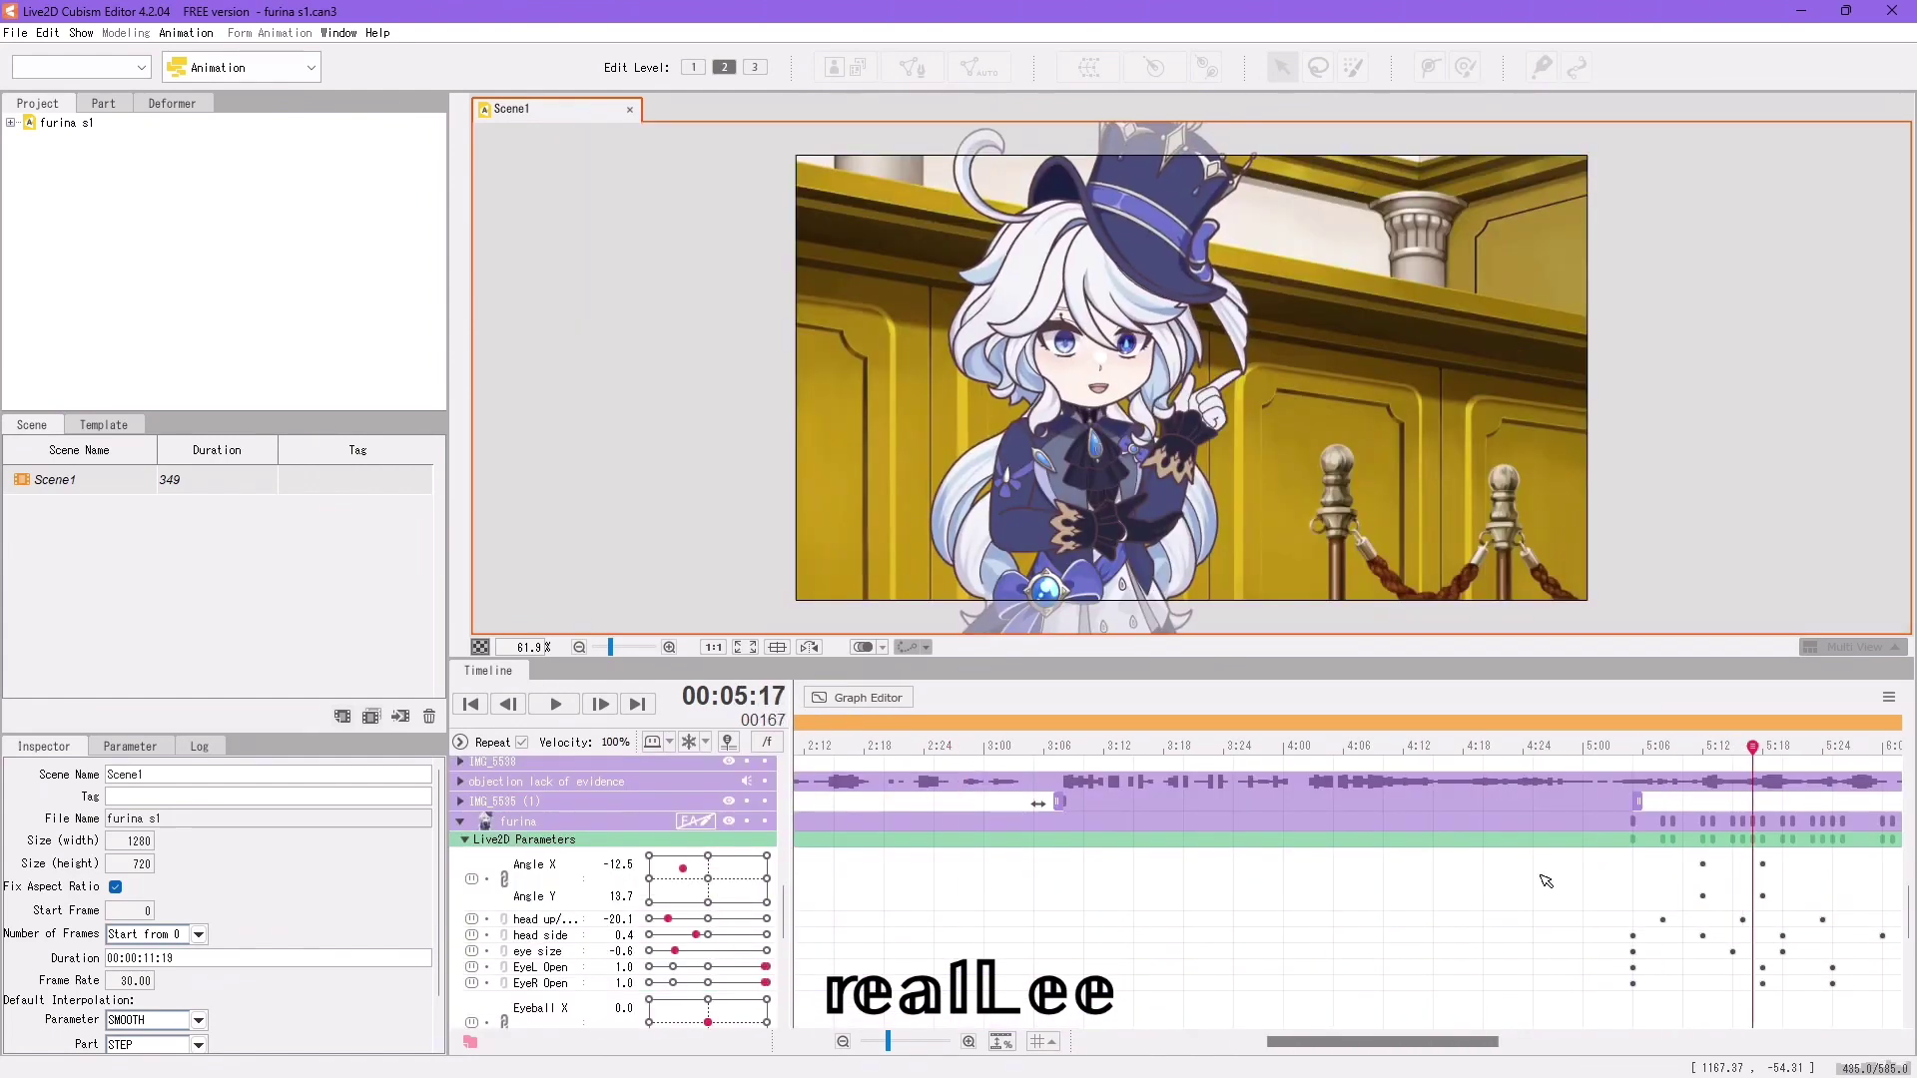
{"action": "left_click_drag", "start_coordinate": [1544, 878], "coordinate": [1451, 782]}
{"action": "left_click_drag", "start_coordinate": [1675, 966], "coordinate": [1271, 977]}
{"action": "scroll", "coordinate": [1644, 829], "scroll_direction": "down", "scroll_amount": 3}
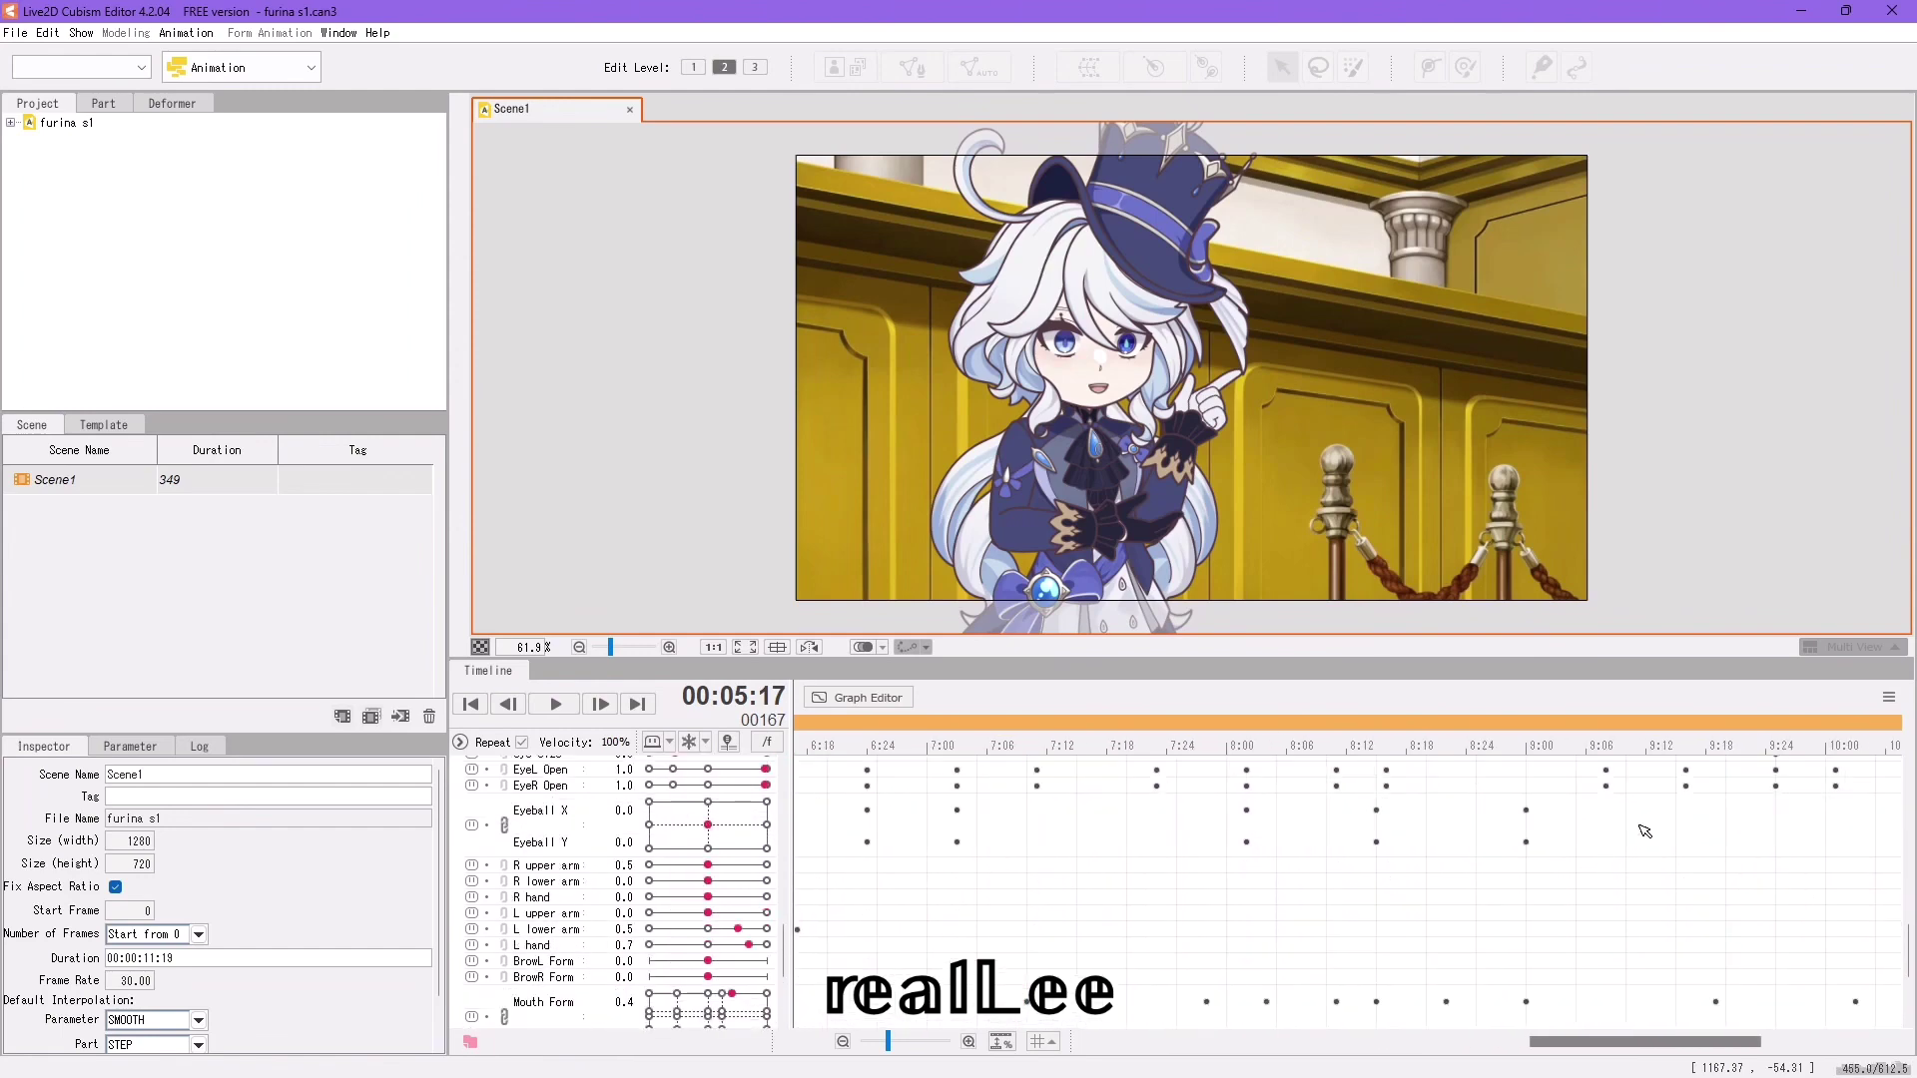